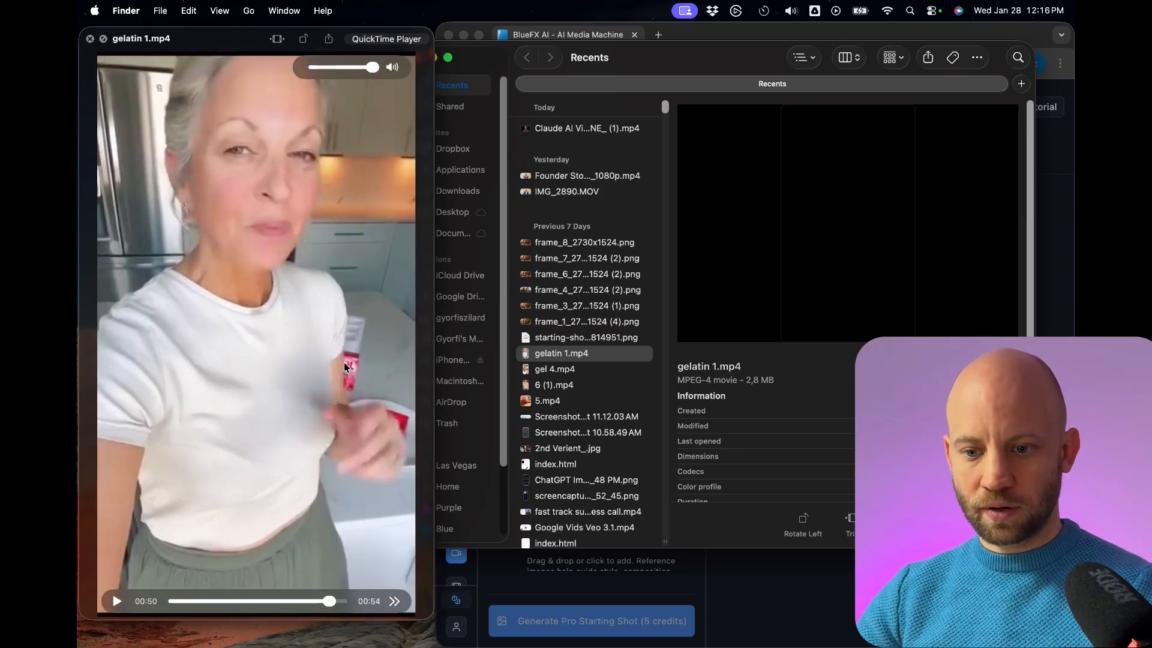
Switch to the BlueFX browser window, open the Video Analyzer, and load gelatin 1.mp4 as the video for analysis.
key("super+Tab")
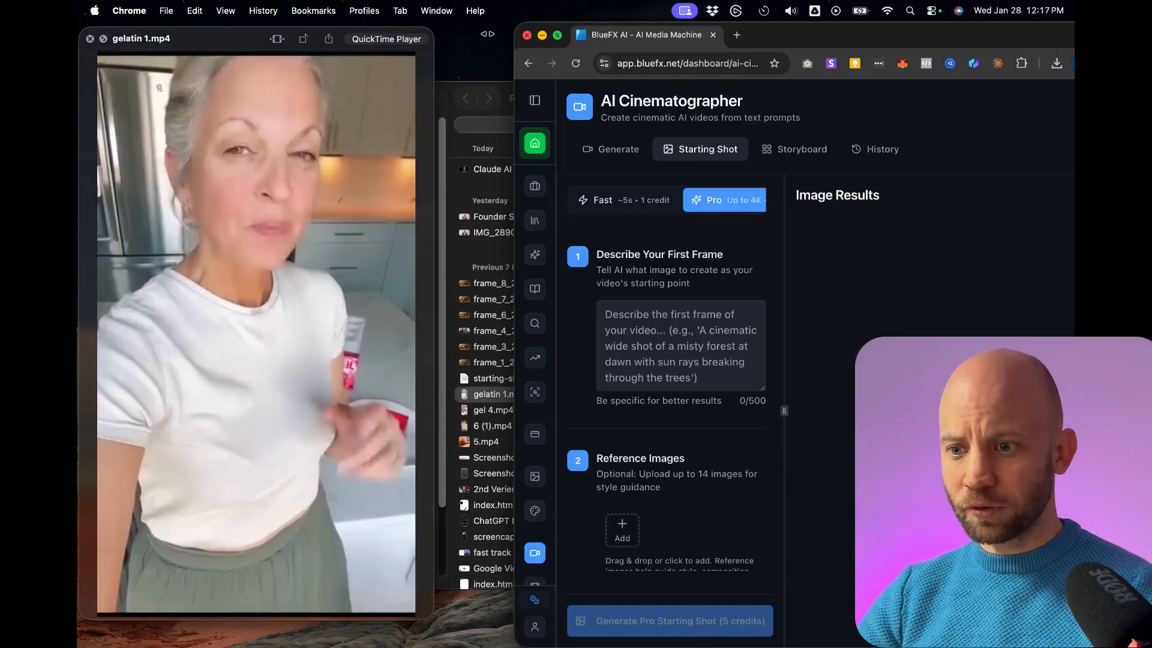
left_click_drag(518, 27, 131, 27)
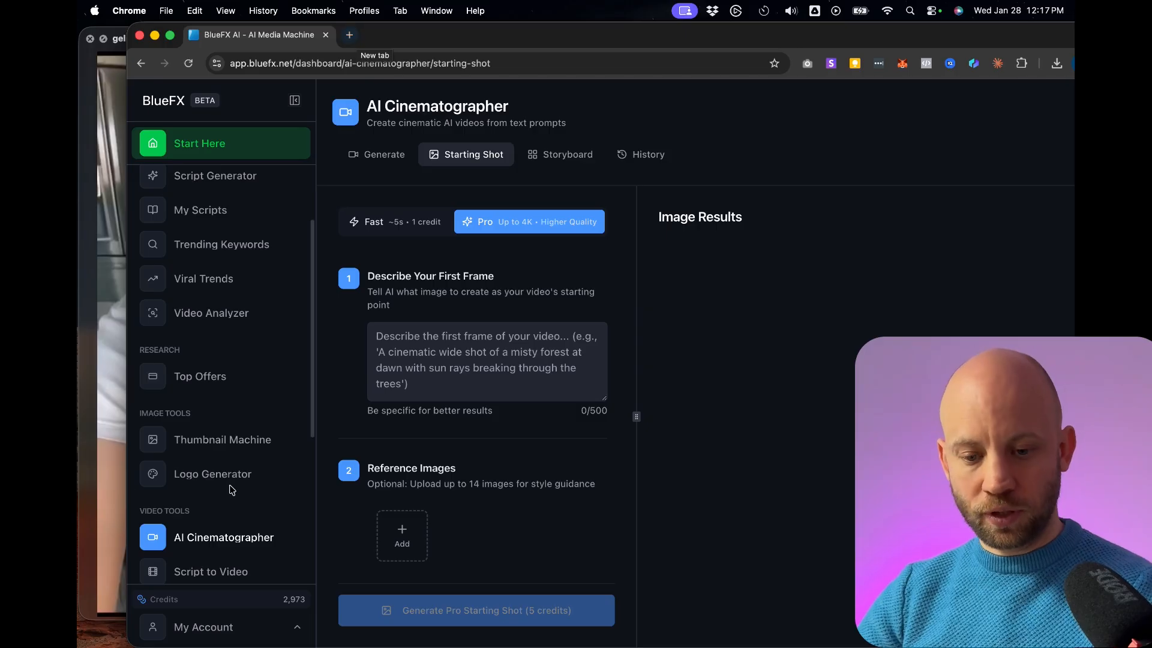
scroll(240, 486, "down", 5)
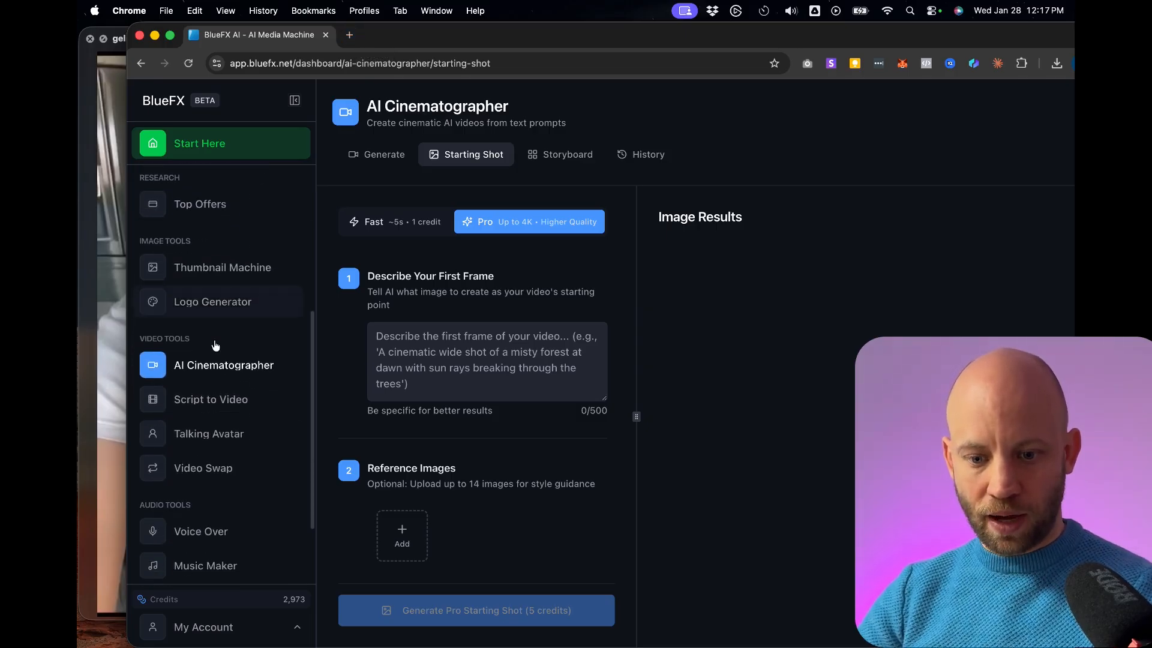
scroll(219, 300, "up", 4)
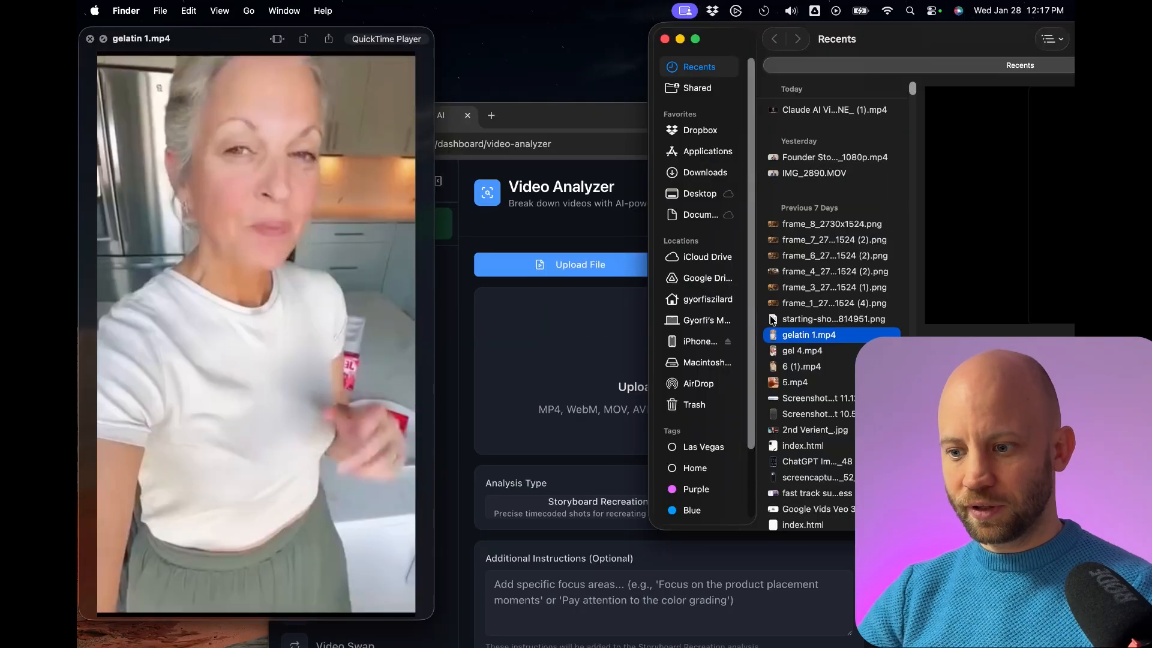
left_click_drag(814, 339, 675, 354)
left_click_drag(675, 354, 675, 354)
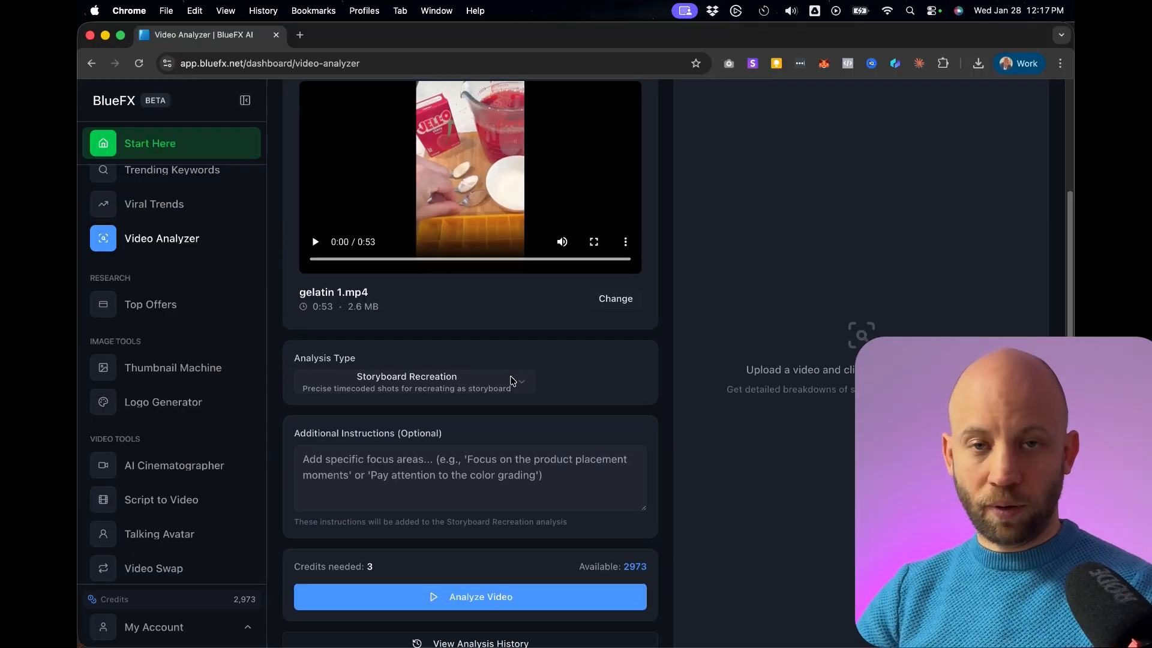
Check the reference video's look around 00:14 and write additional instructions asking for a detailed description of its blurry, grainy, amateur phone-camera image quality.
scroll(512, 383, "down", 1)
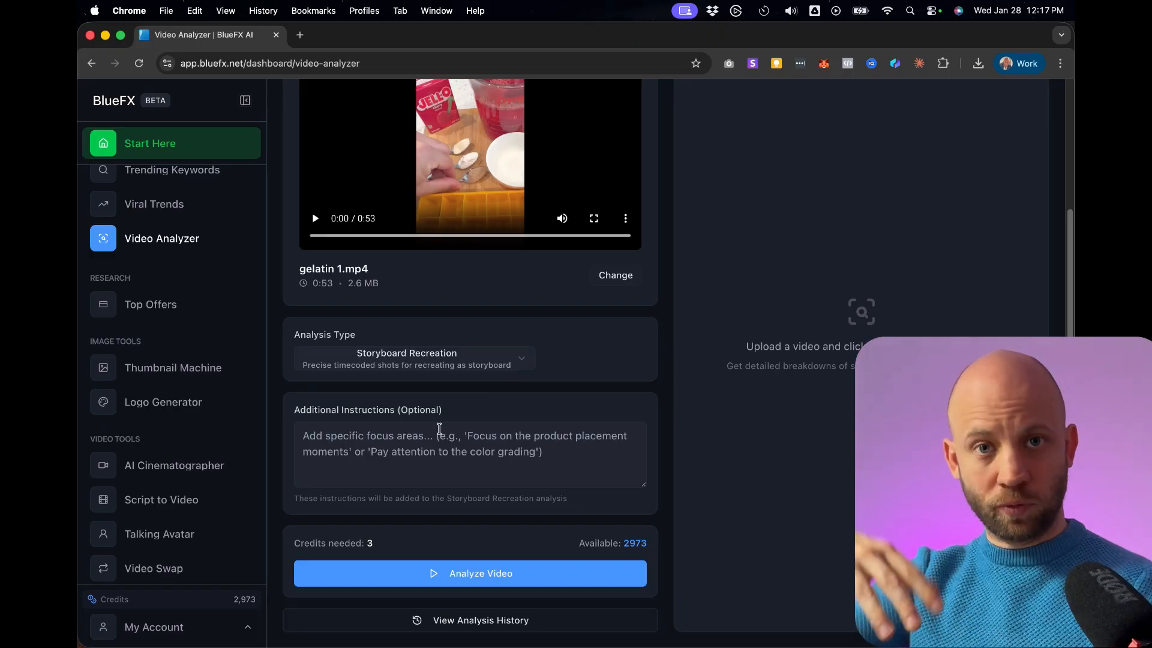
left_click(391, 445)
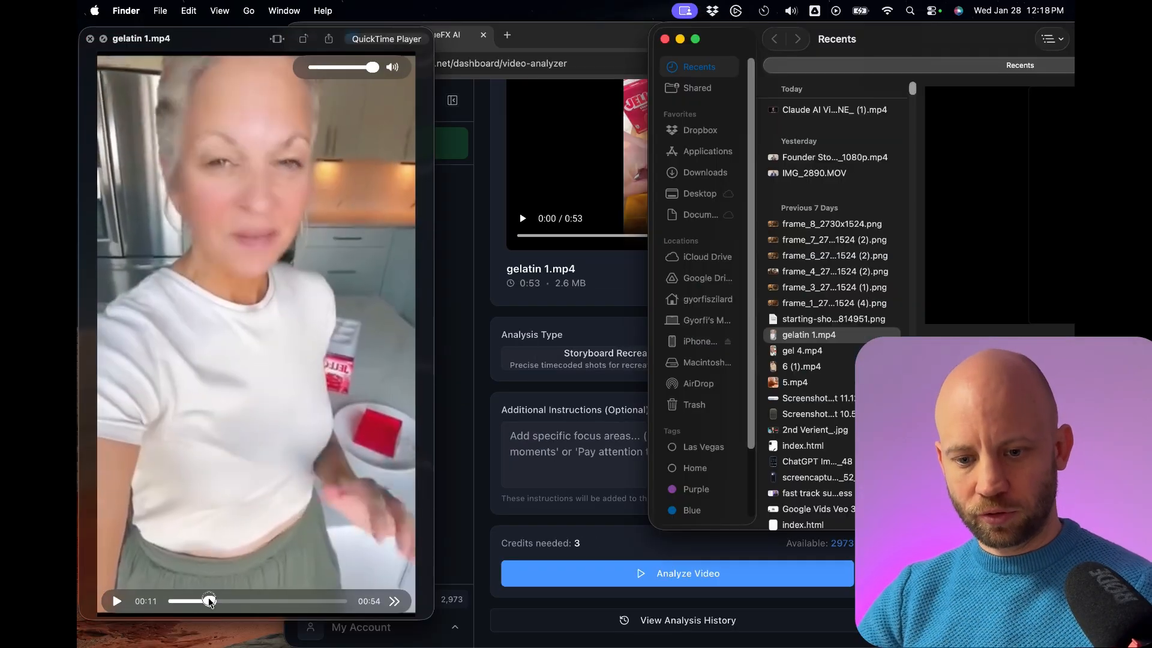
mouse_move(228, 600)
left_mouse_down()
mouse_move(212, 591)
mouse_move(295, 589)
mouse_move(218, 598)
left_mouse_up()
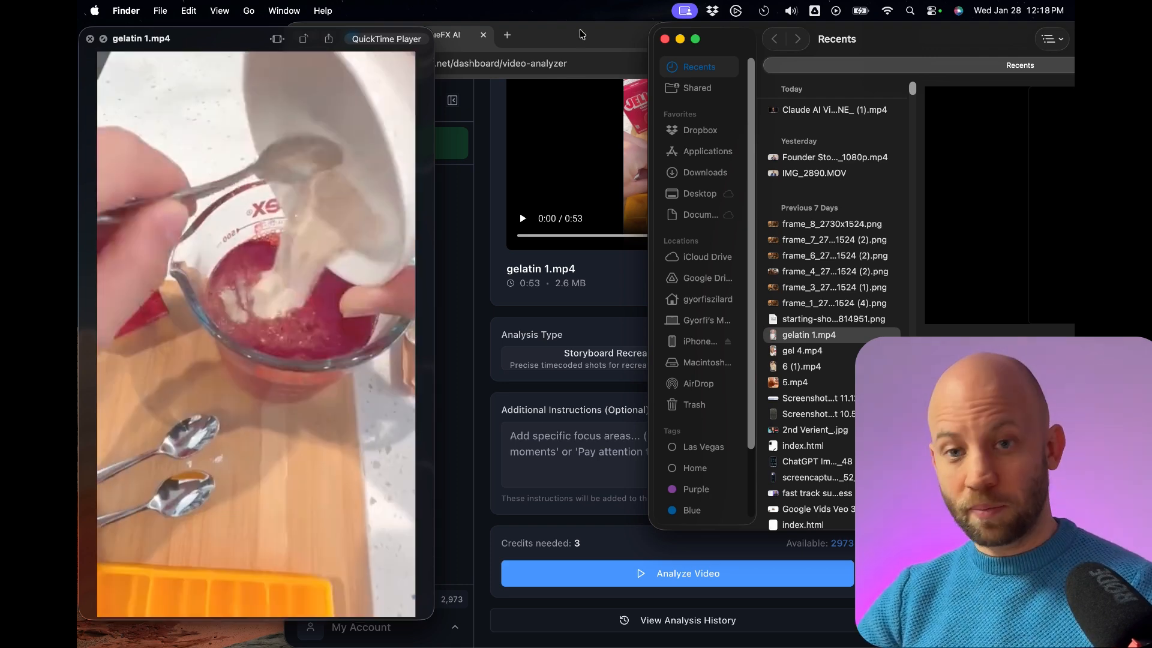
left_click(581, 32)
double_click(580, 31)
left_click(358, 447)
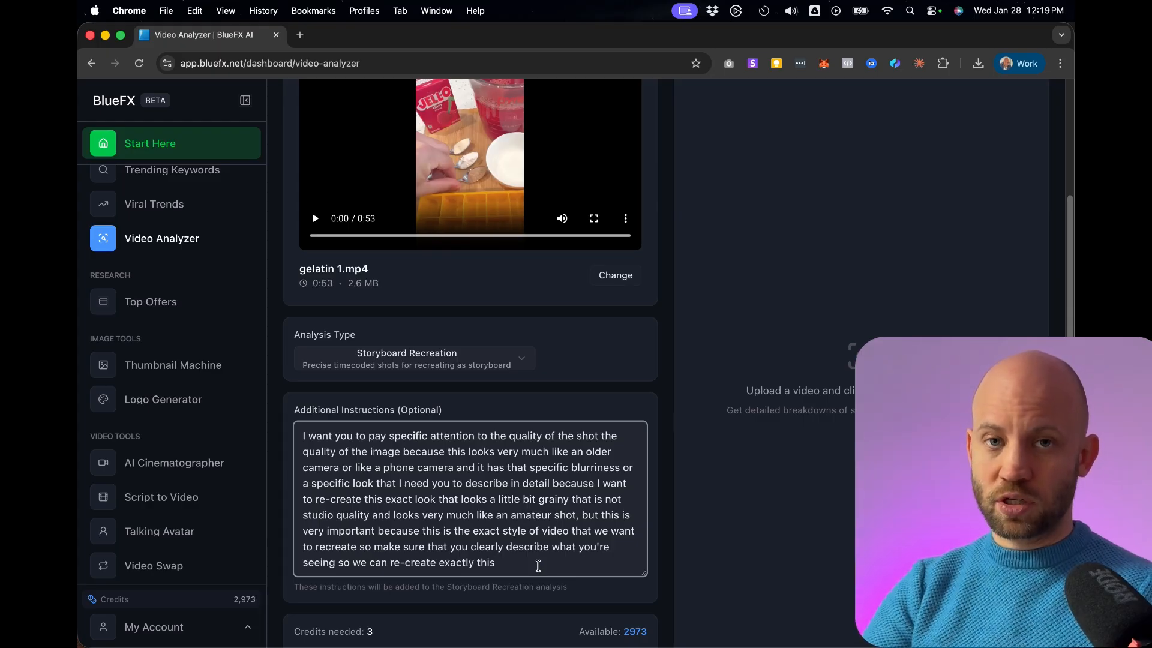
Start the Storyboard Recreation analysis of gelatin 1.mp4 with the additional instructions.
scroll(538, 566, "down", 1)
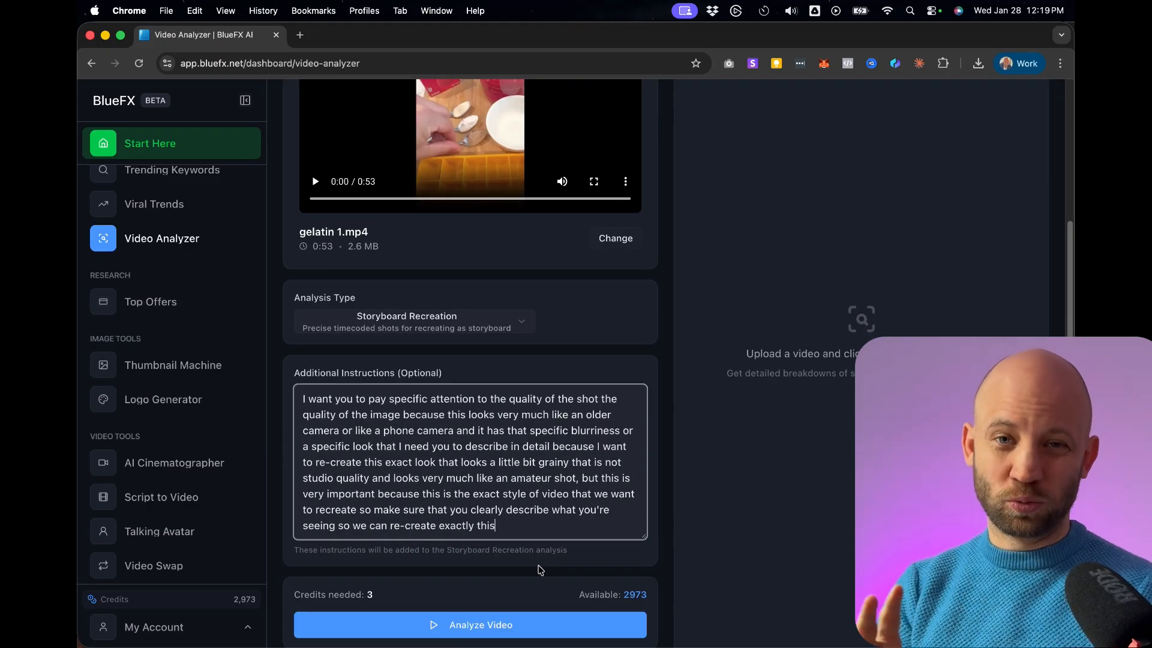
scroll(395, 582, "down", 1)
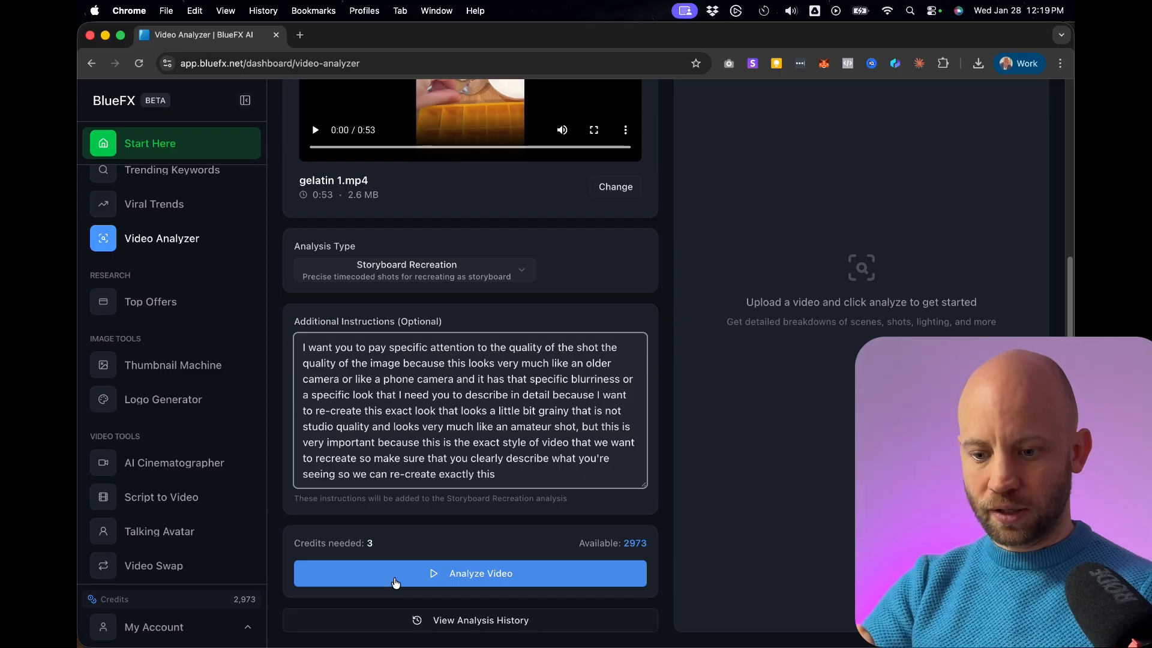
left_click(395, 582)
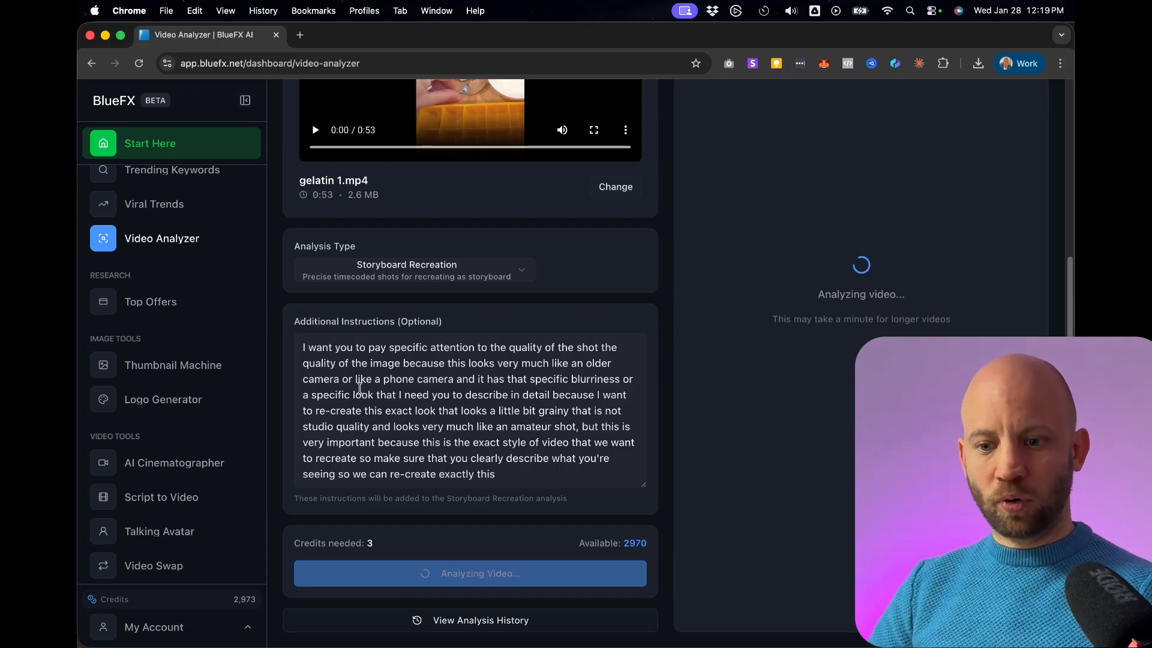
Highlight the additional instruction that requests a separate character prompt with all the imperfect-shoot details.
scroll(359, 387, "up", 1)
triple_click(306, 341)
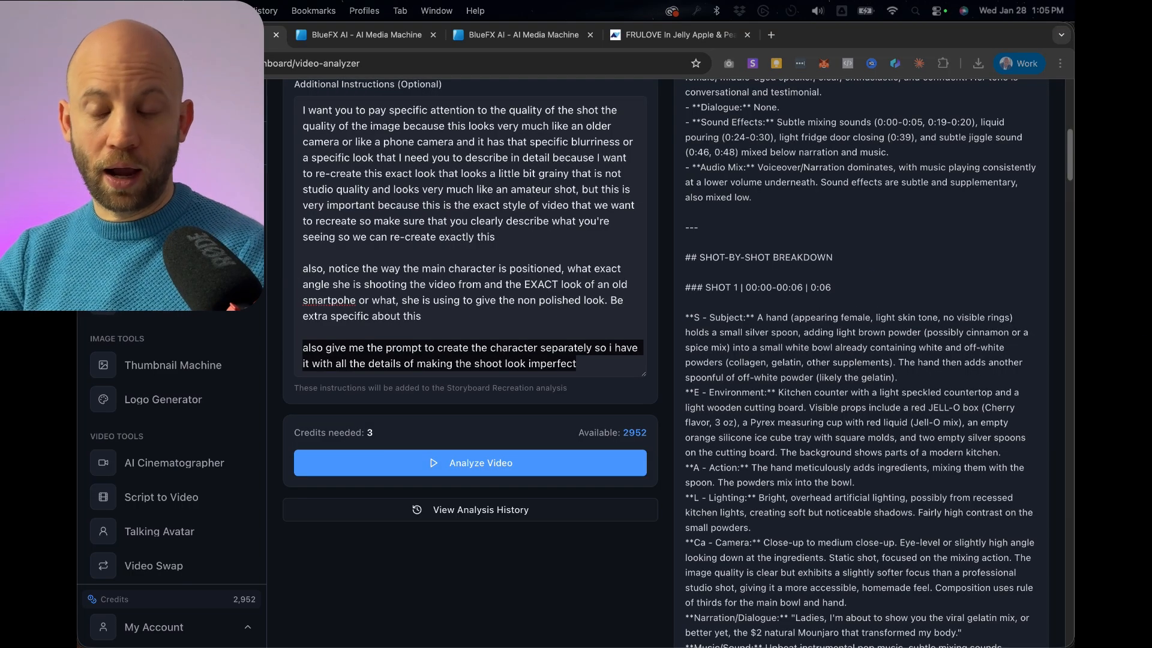
triple_click(318, 350)
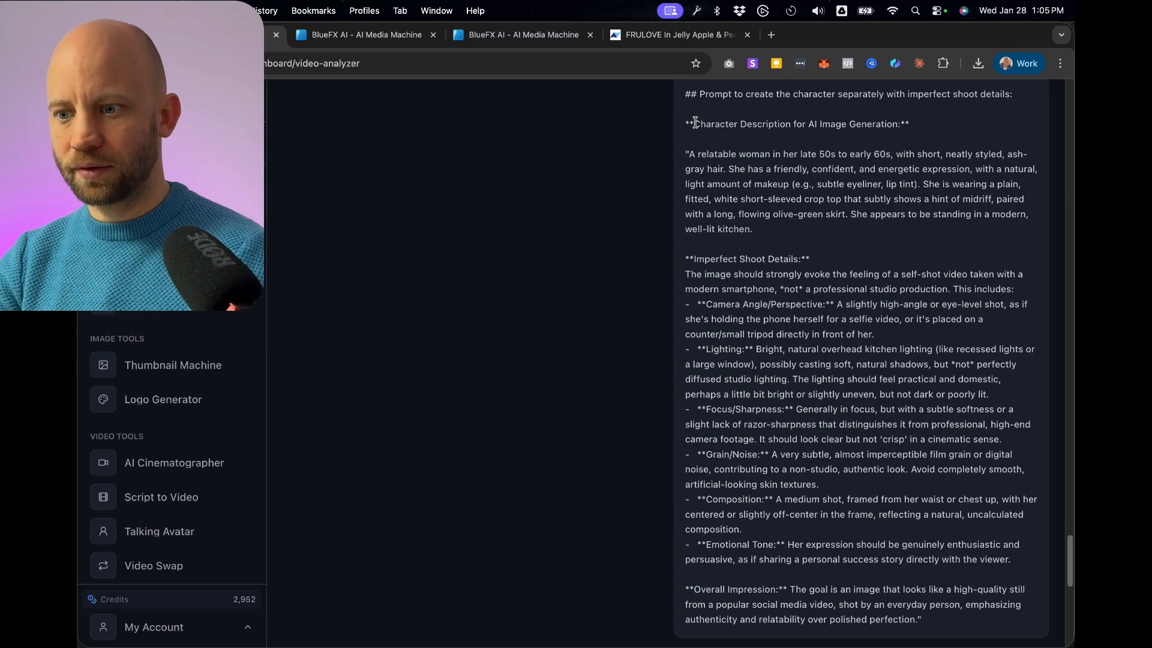
Copy the character prompt from the analysis, from "Character Description for AI Image Generation" through the "Emotional Tone" paragraph.
left_click_drag(689, 123, 896, 222)
left_click(877, 219)
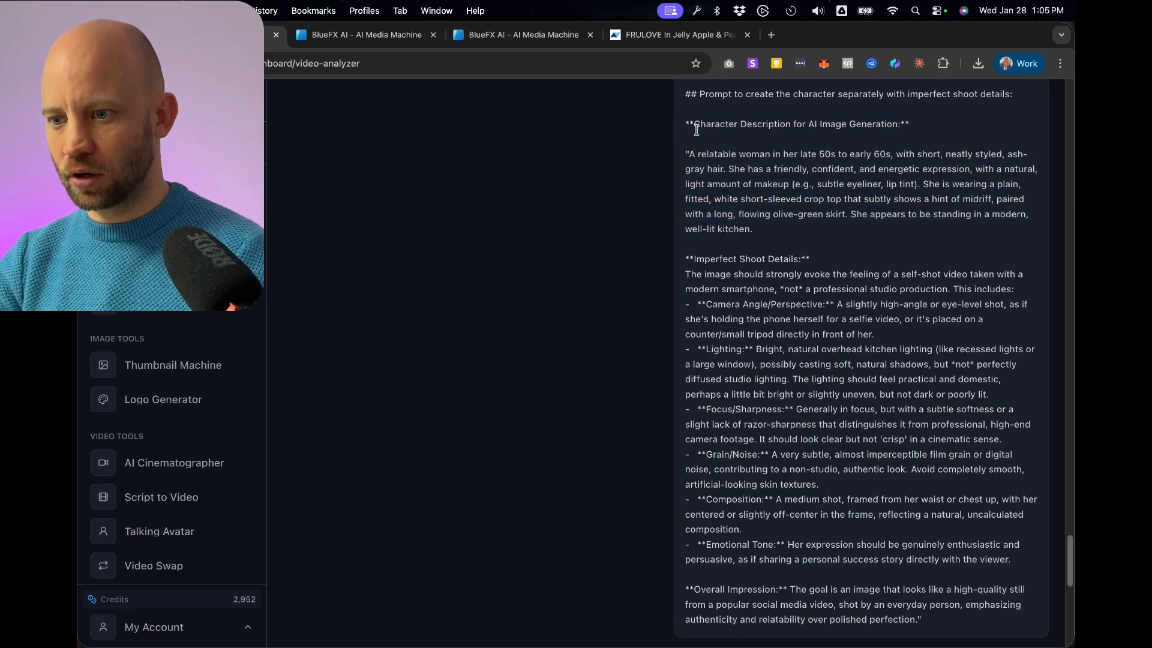
left_click_drag(687, 124, 1026, 506)
scroll(810, 455, "down", 2)
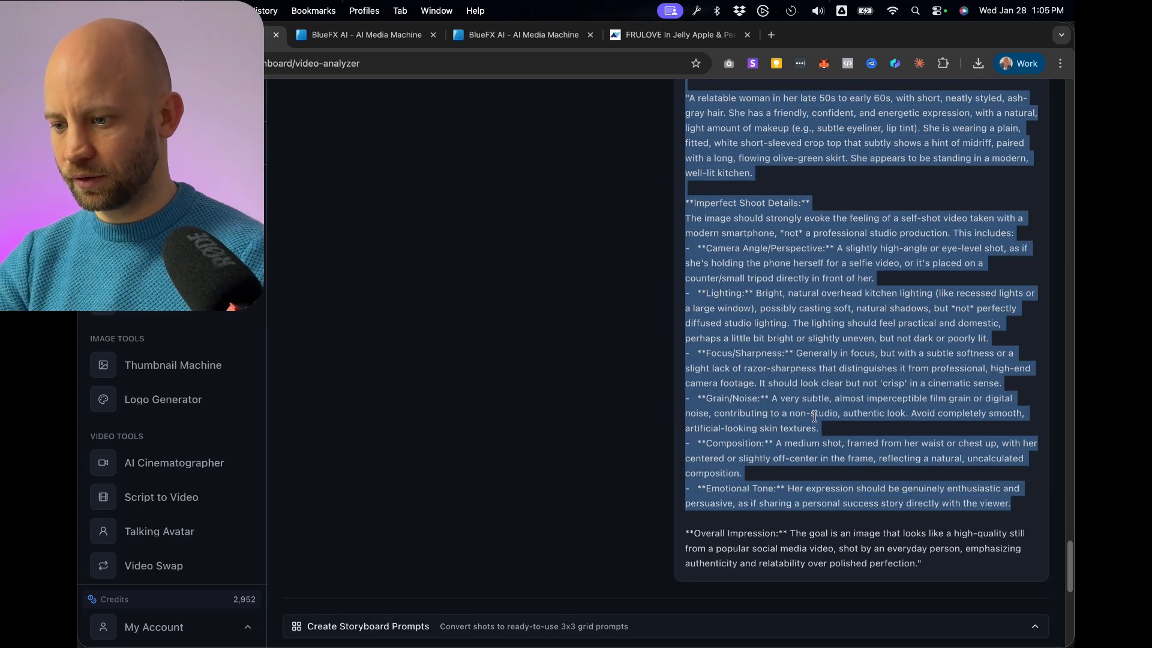
right_click(801, 382)
left_click(610, 484)
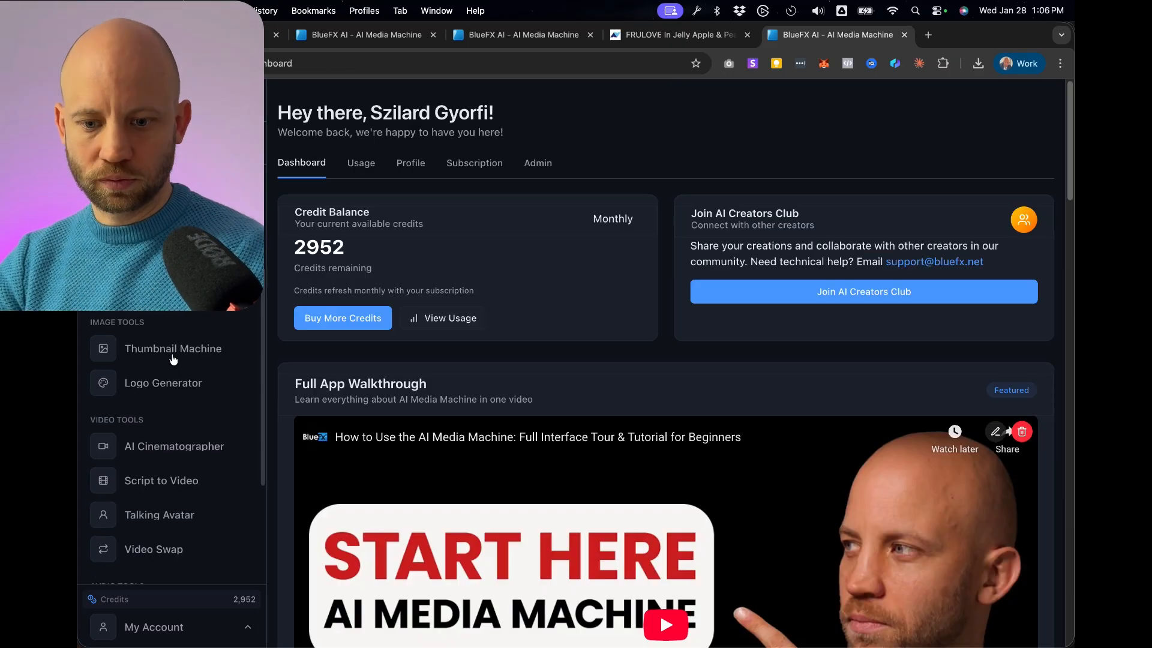
Open the AI Cinematographer's Starting Shot page from the dashboard and choose the Pro mode.
scroll(172, 395, "down", 2)
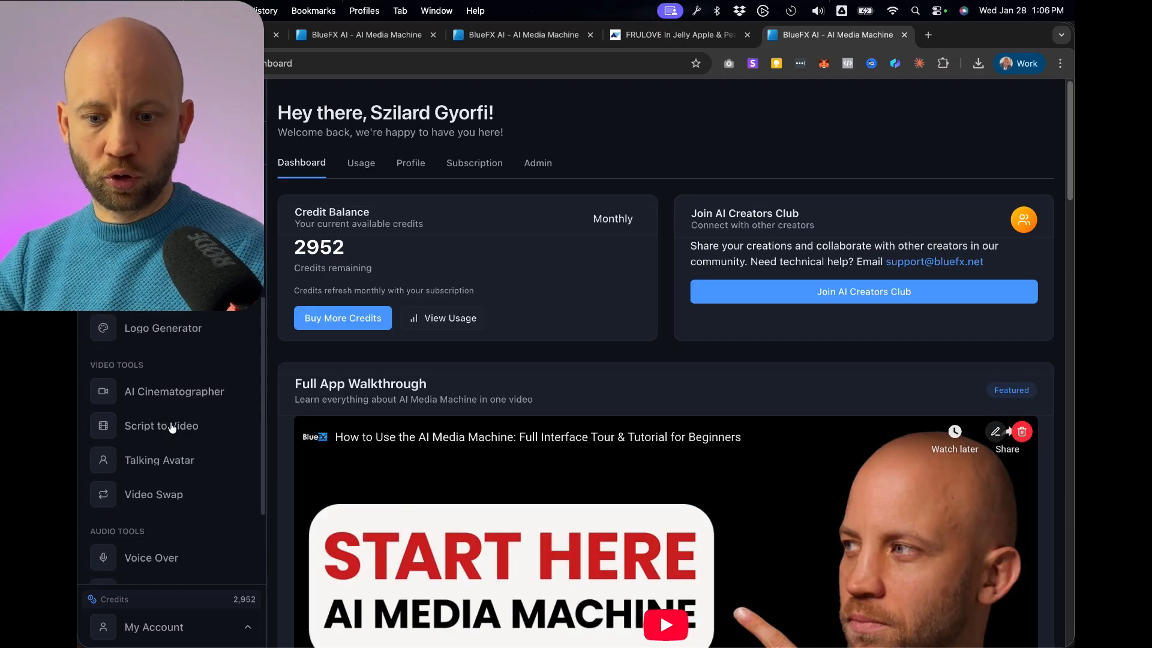
left_click(161, 393)
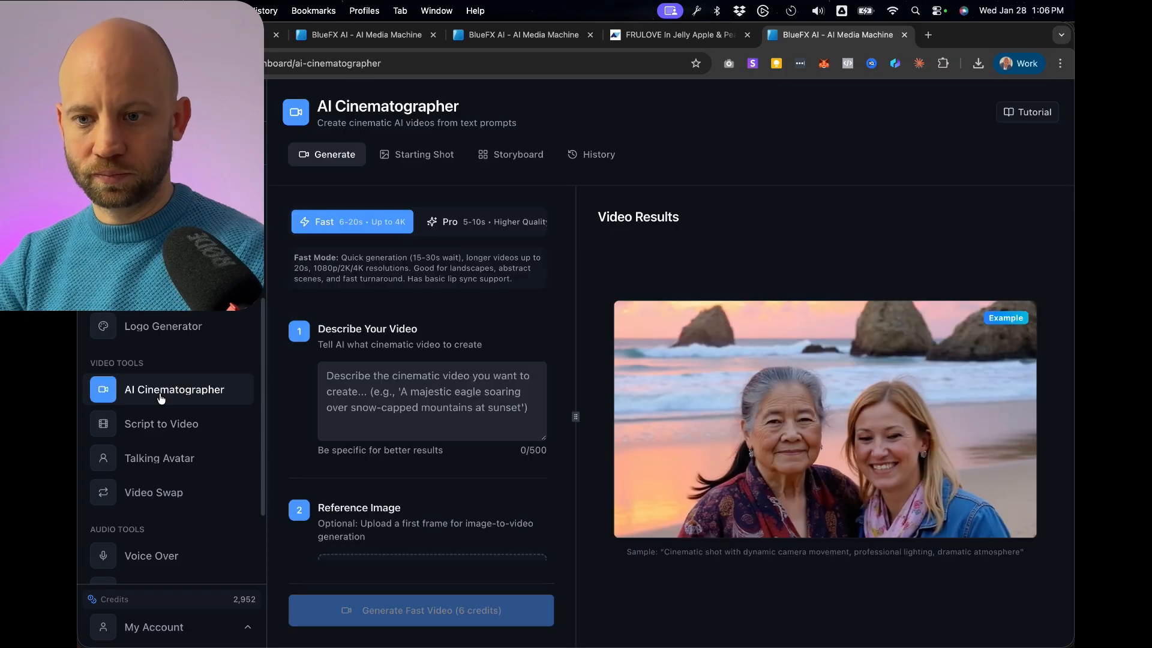
left_click(423, 160)
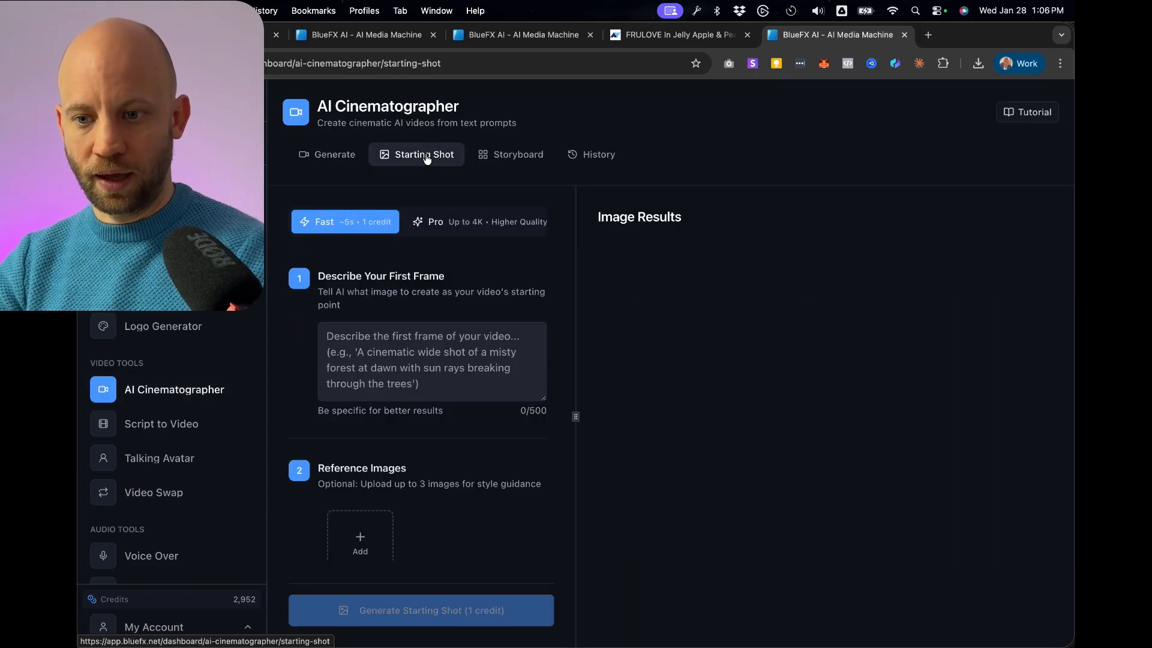
left_click(445, 223)
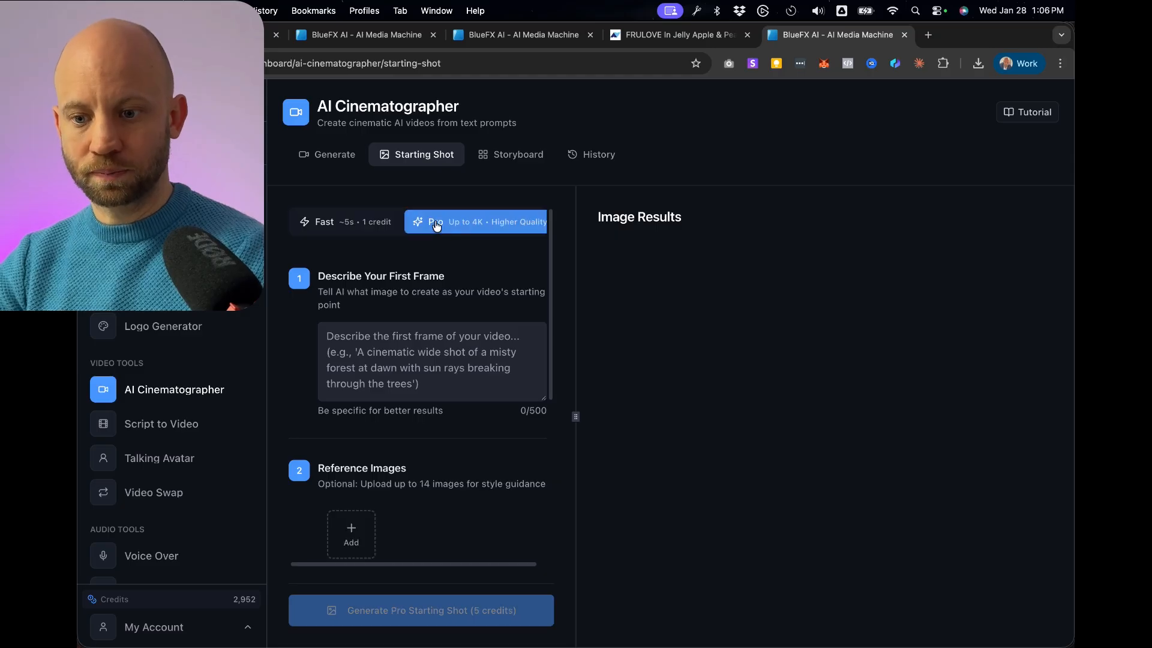
Paste the copied character prompt into the first frame description and check it from the beginning.
left_click(362, 365)
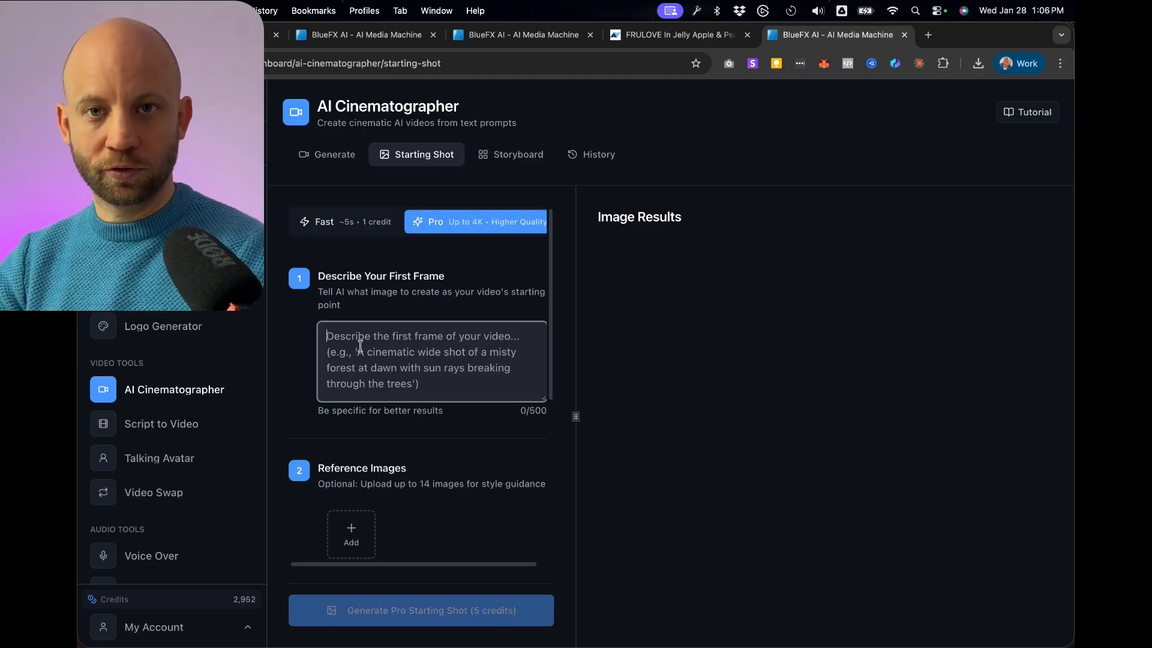
right_click(359, 346)
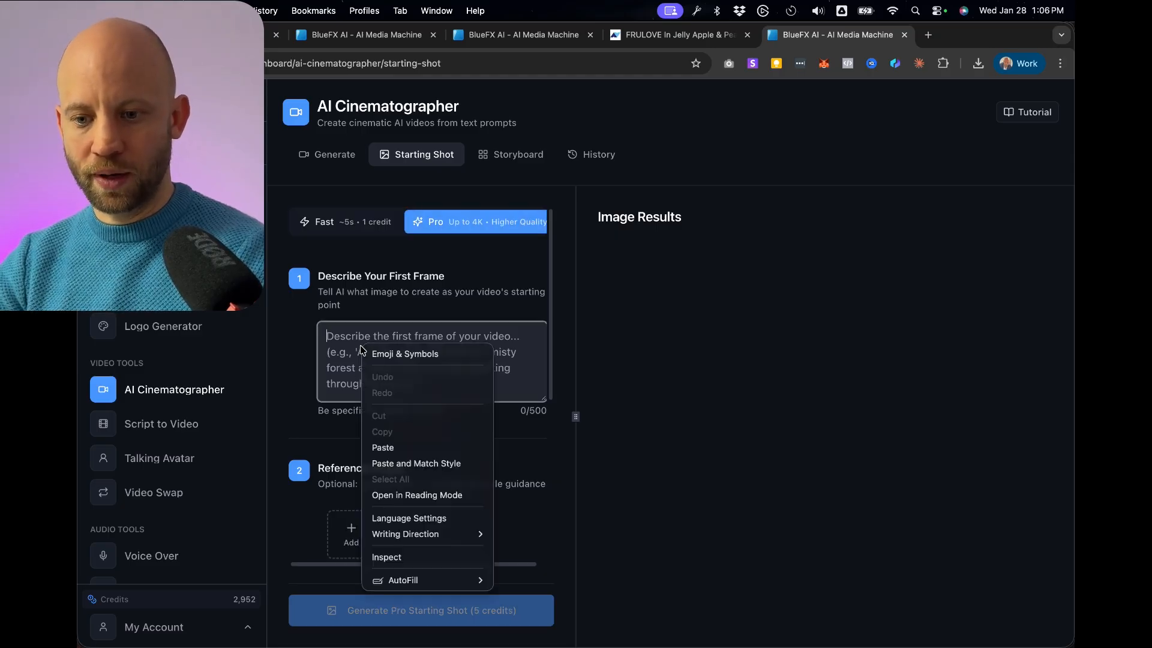
left_click(407, 447)
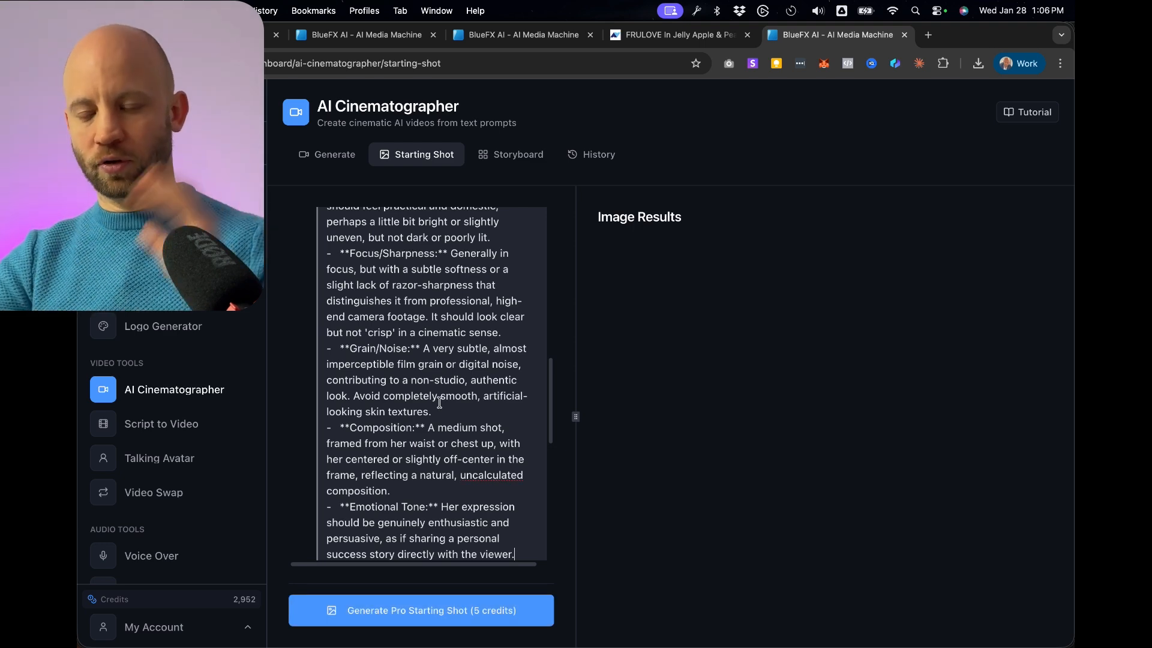
scroll(440, 404, "up", 4)
scroll(439, 403, "up", 5)
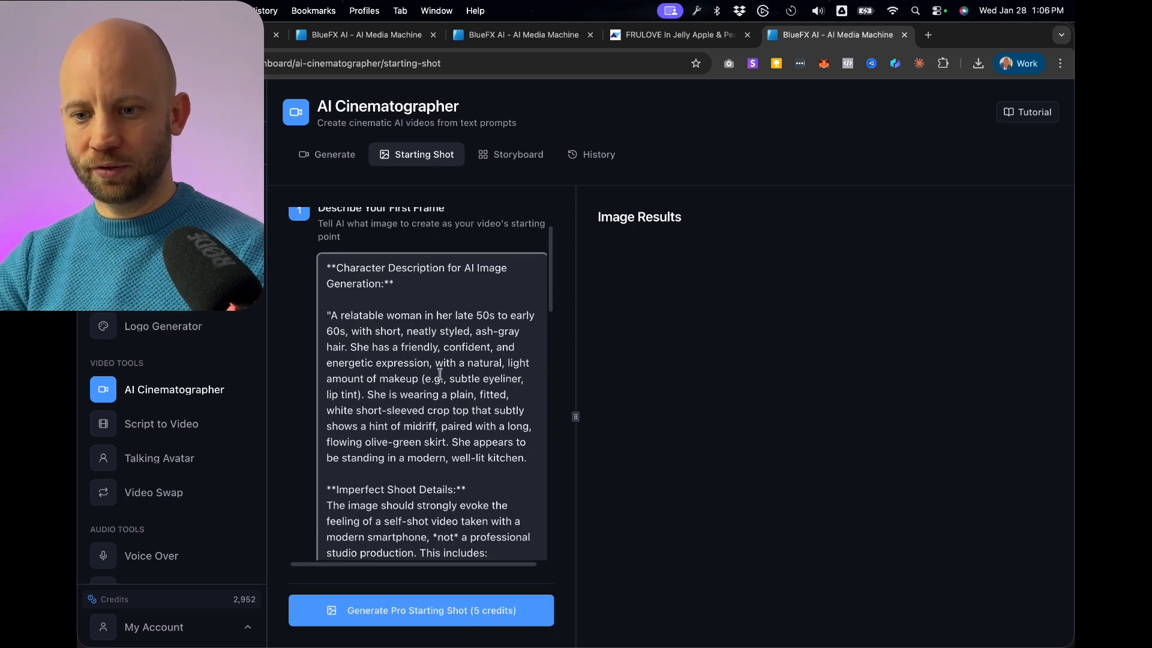
Set the aspect ratio to Portrait (9:16) and generate the Pro starting shot at 2K resolution.
scroll(485, 317, "down", 10)
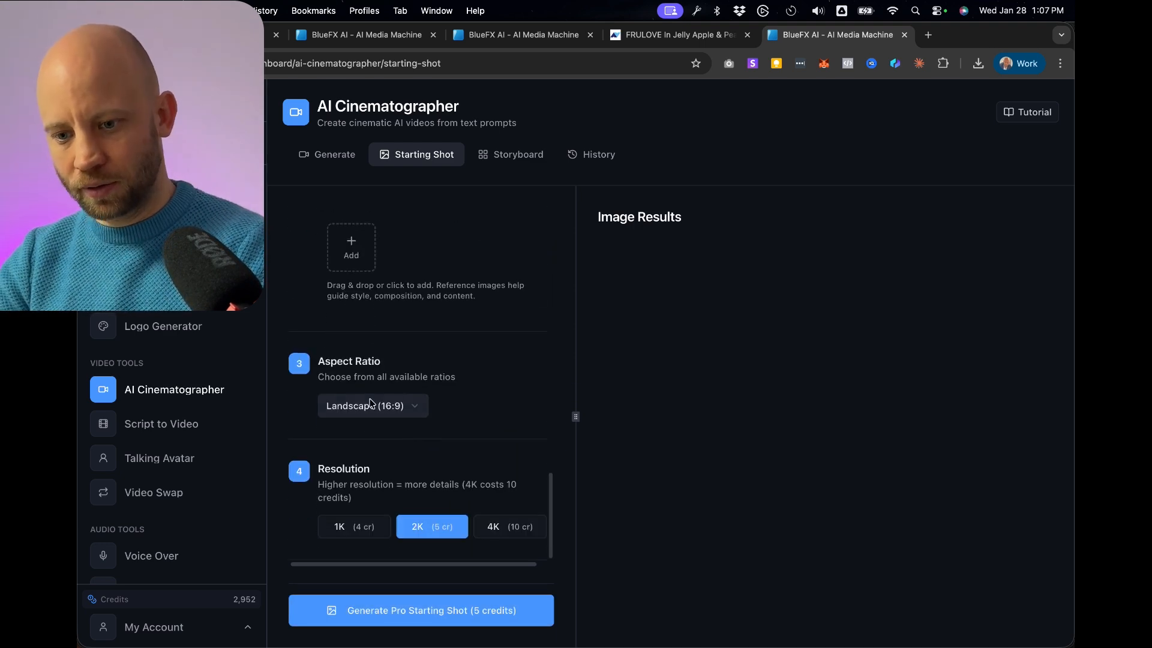
left_click(367, 408)
left_click(376, 457)
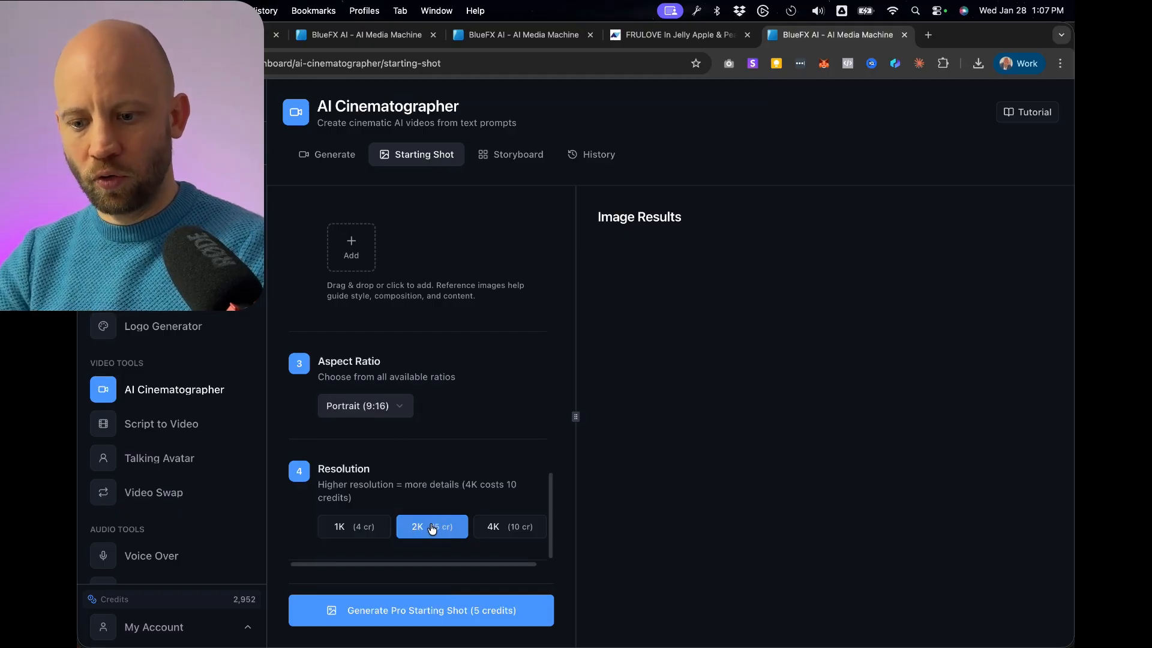
left_click(401, 618)
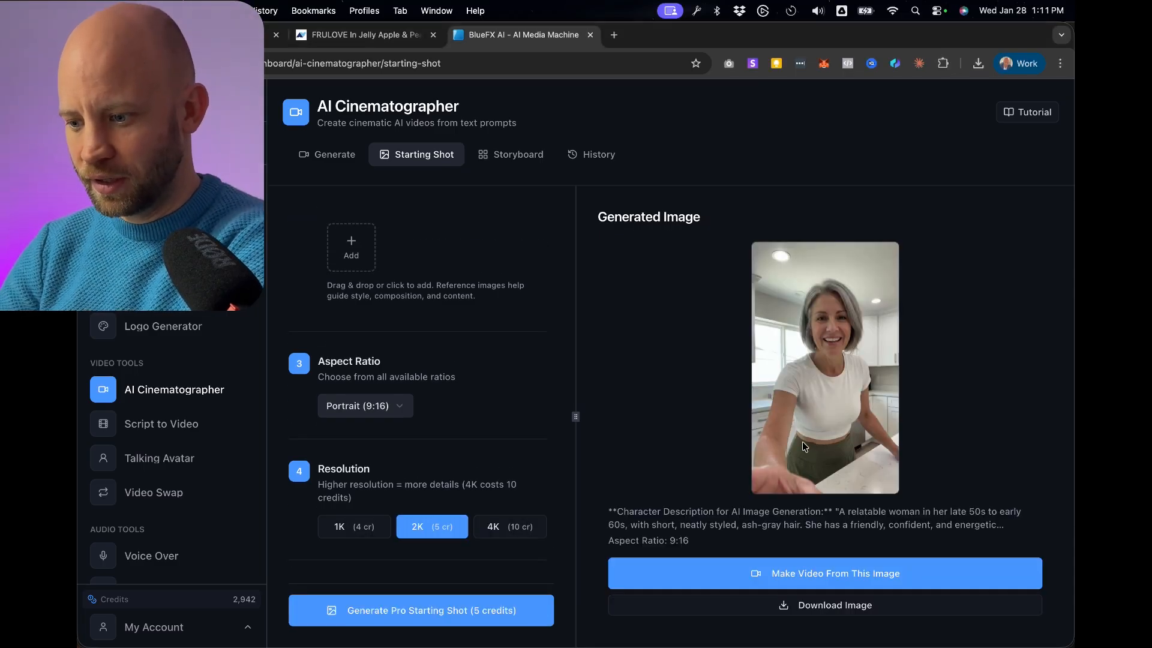
Download the generated character image, inspect it enlarged in the image viewer, and close the viewer window.
left_click(865, 613)
left_click(827, 93)
scroll(137, 559, "up", 5)
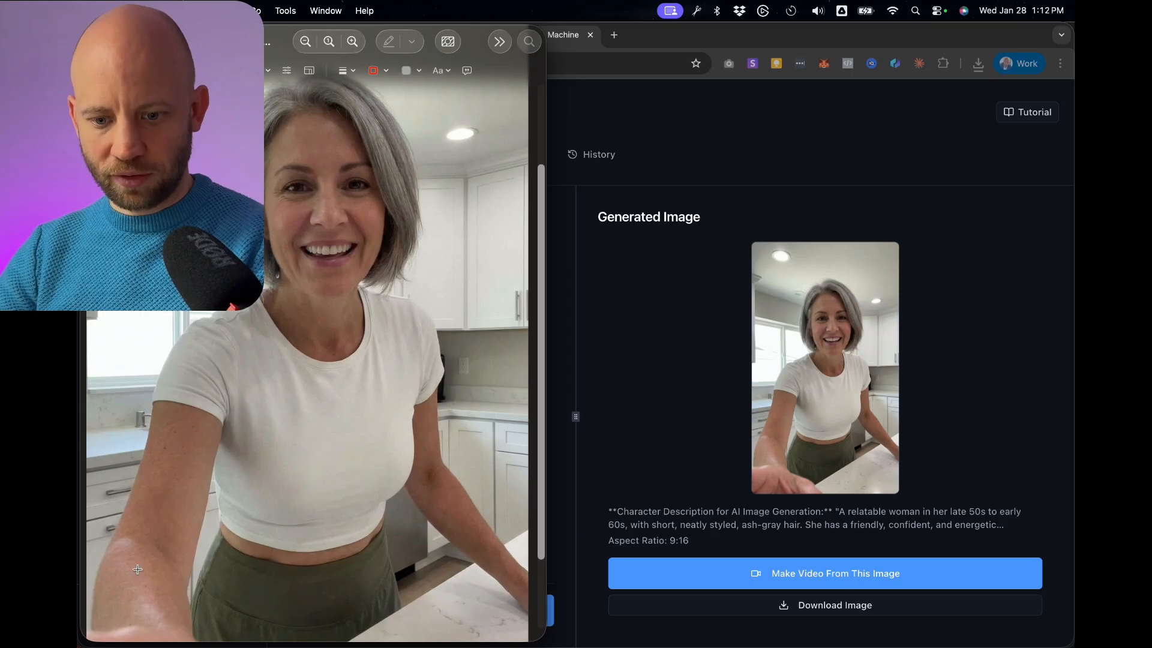
scroll(137, 557, "down", 5)
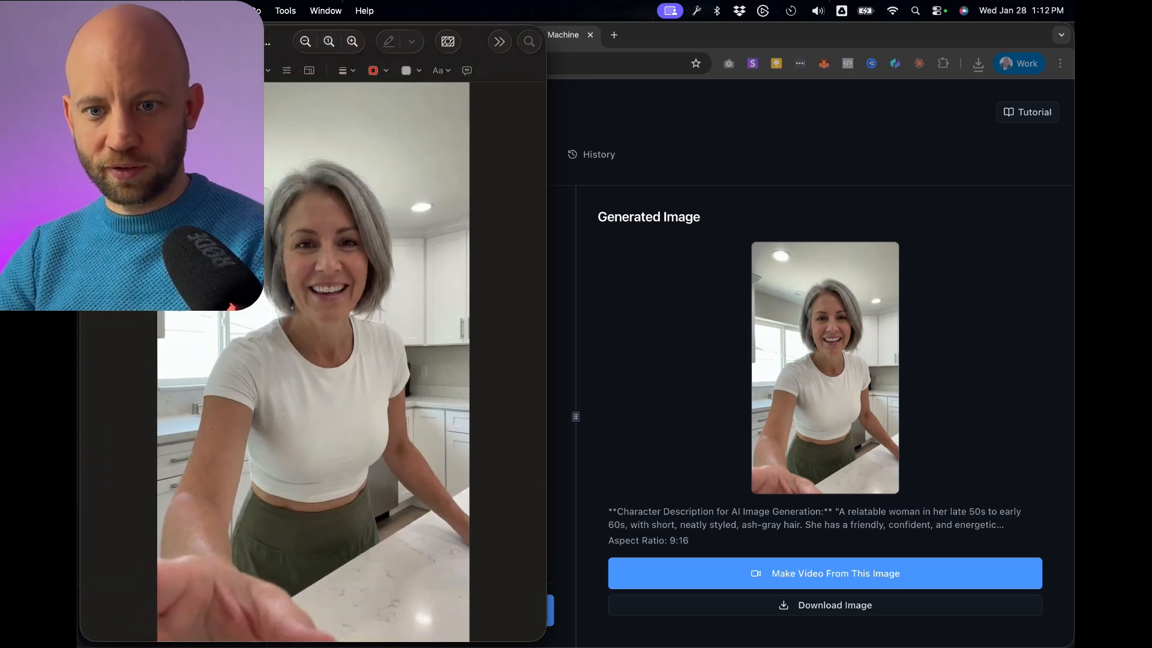
key("super+w")
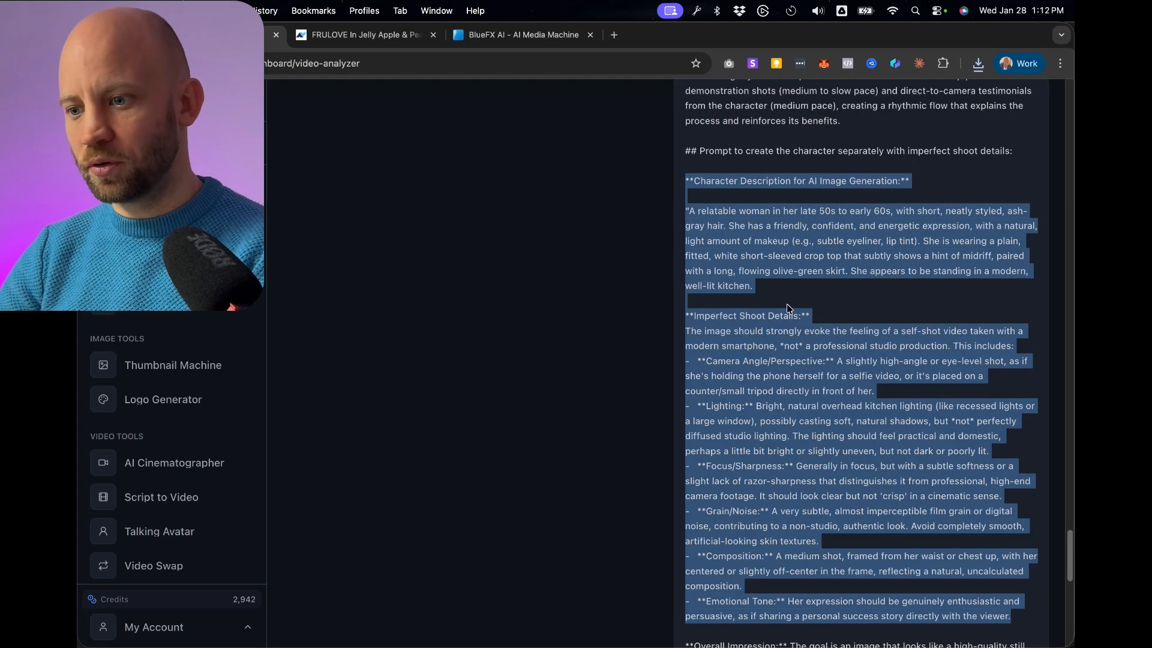
Return to the Video Analyzer results, expand Create Storyboard Prompts, regenerate the prompts, and review the shot breakdown and Grid 1 prompt.
scroll(787, 308, "down", 1)
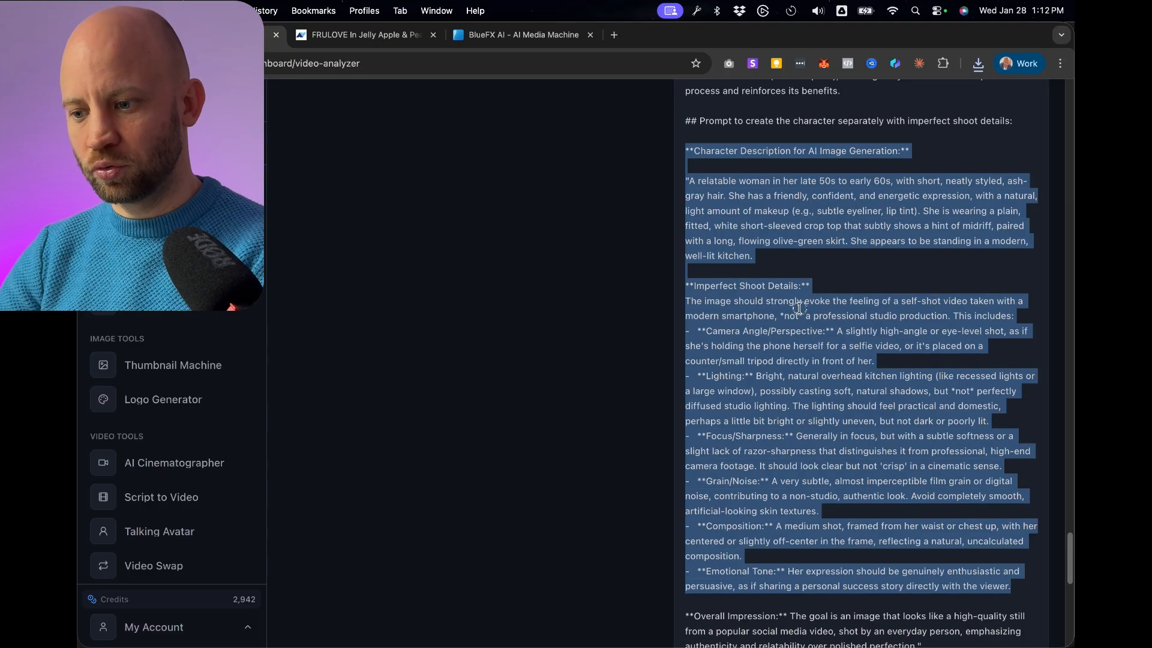
left_click(799, 306)
scroll(799, 303, "down", 4)
scroll(799, 303, "down", 3)
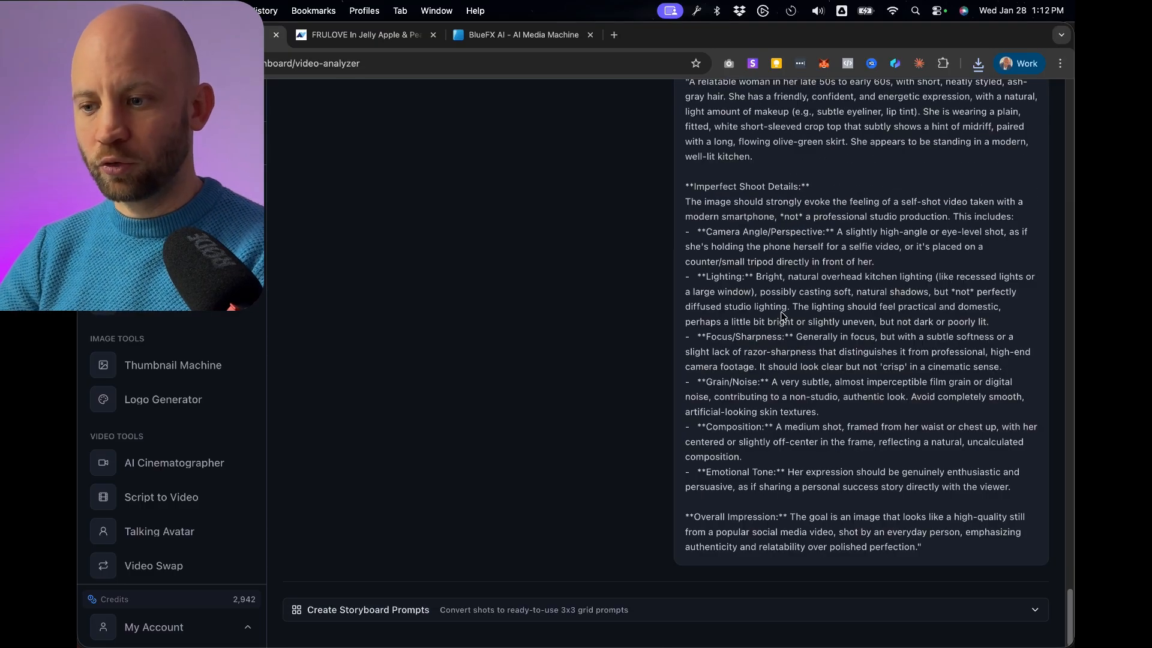
left_click(352, 609)
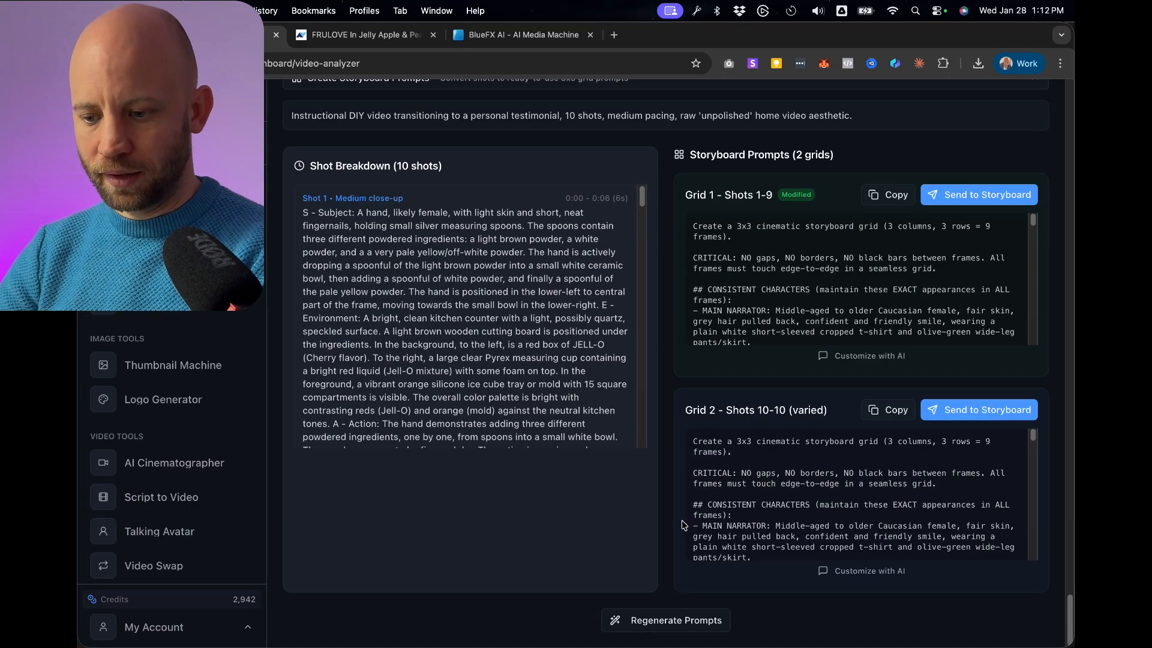
left_click(665, 621)
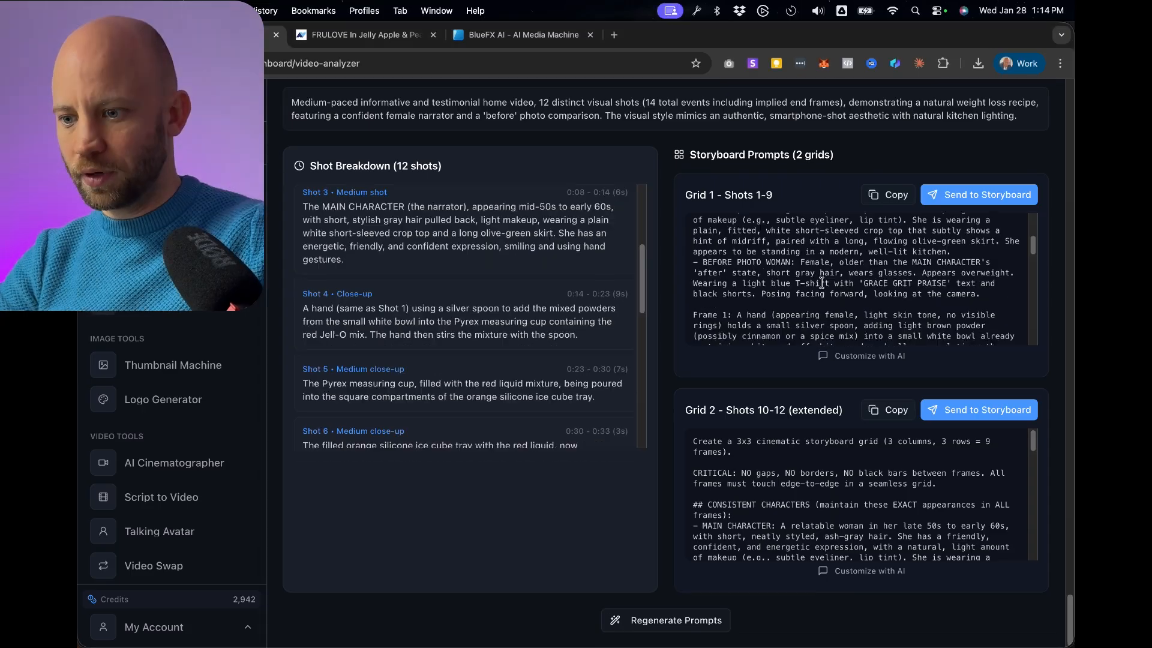
scroll(813, 284, "down", 10)
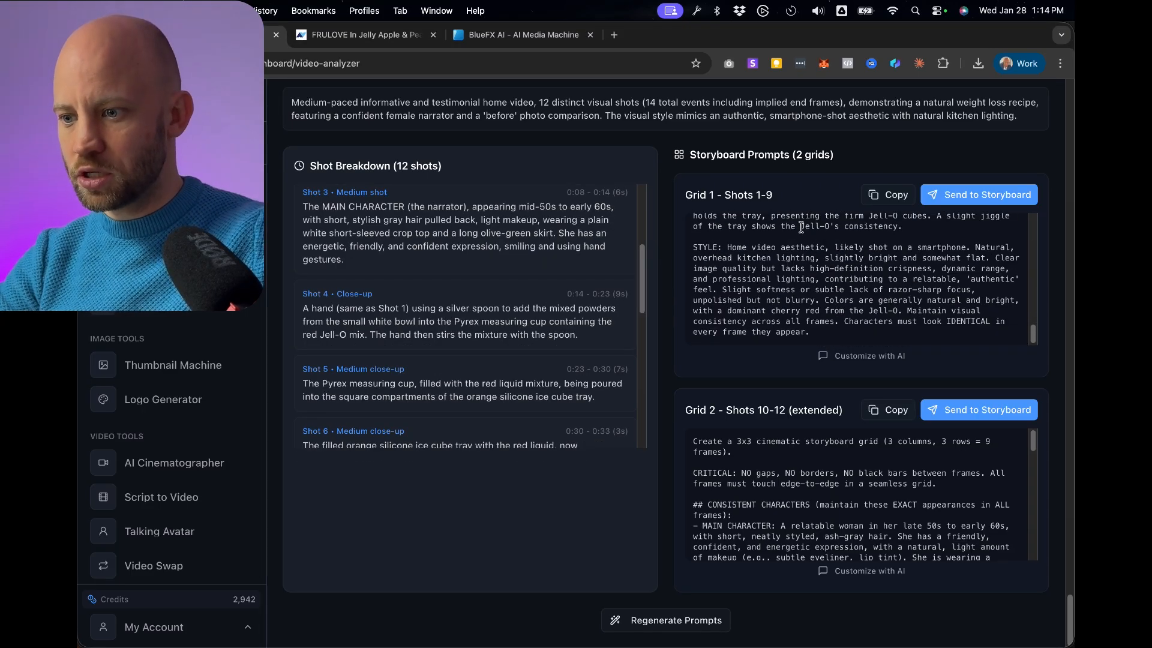
Open the AI customizer for the Grid 1 prompt and begin the request "I want you to change the Jell-O product to my own product".
left_click_drag(802, 227, 835, 222)
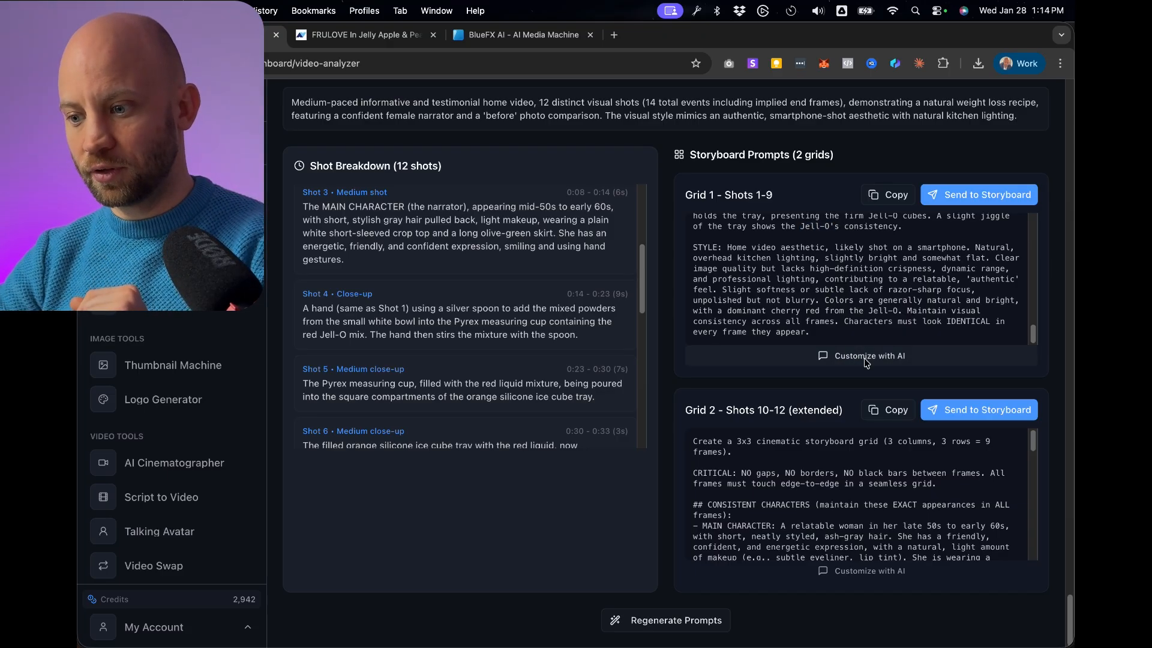
left_click(867, 356)
left_click(748, 438)
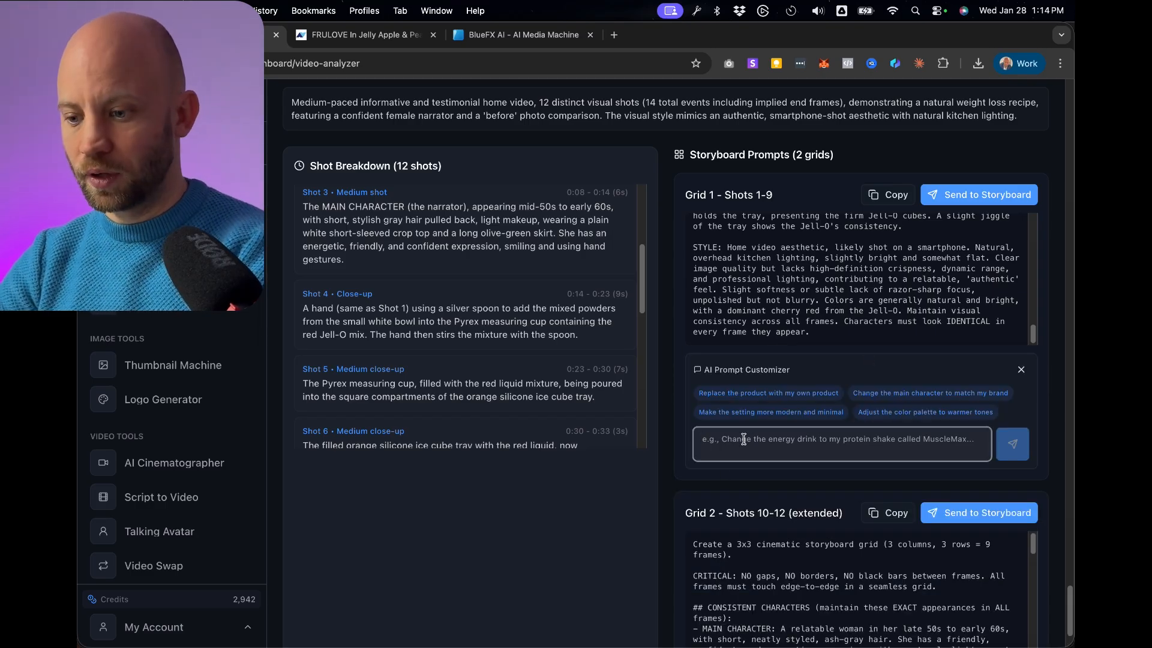
type("I want you to change")
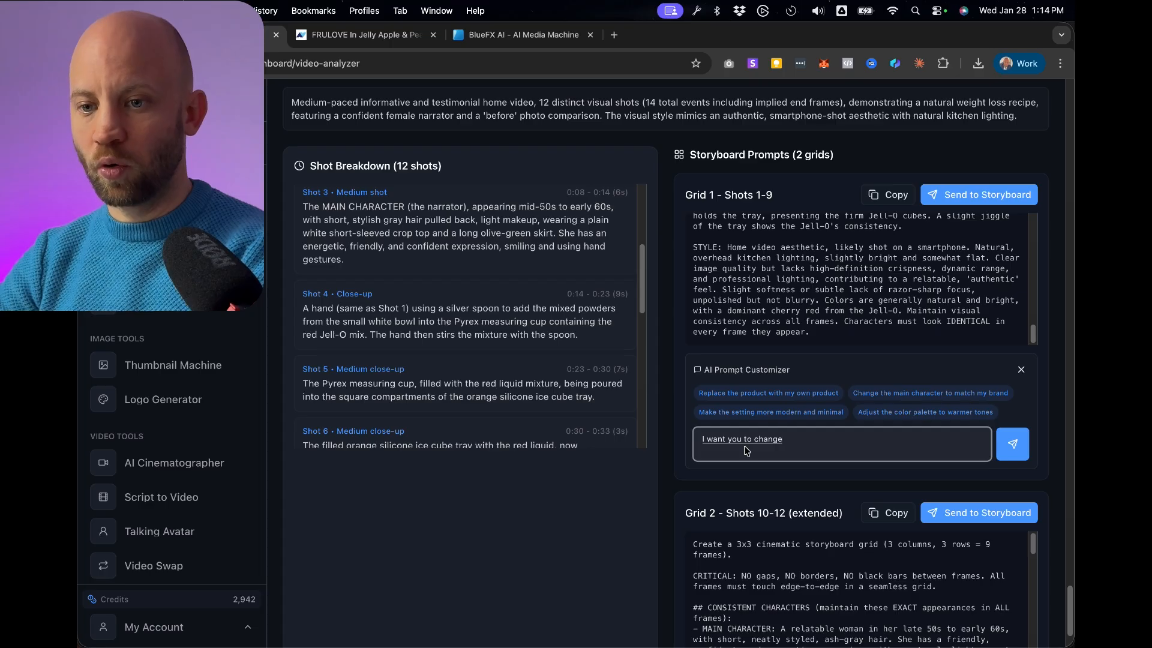
type(" the Jell-O product to my own product")
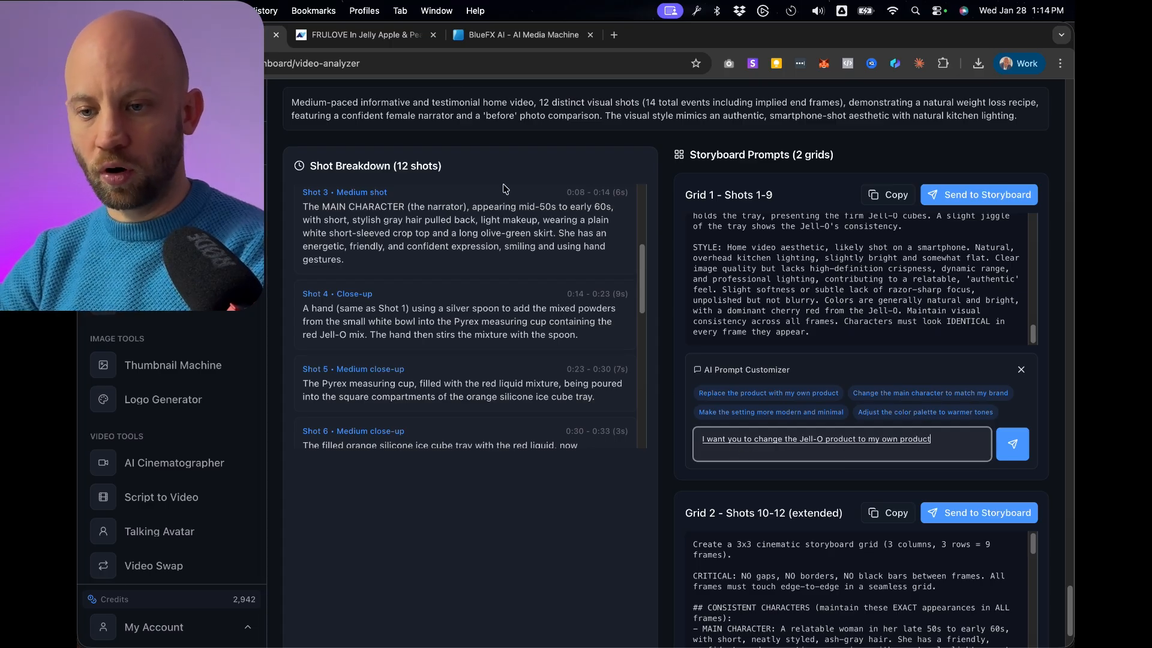
Copy the name "FRULOVE IN JELLY APPLE & PEAR" from the product page and add it in quotes to the customization request.
left_click(384, 35)
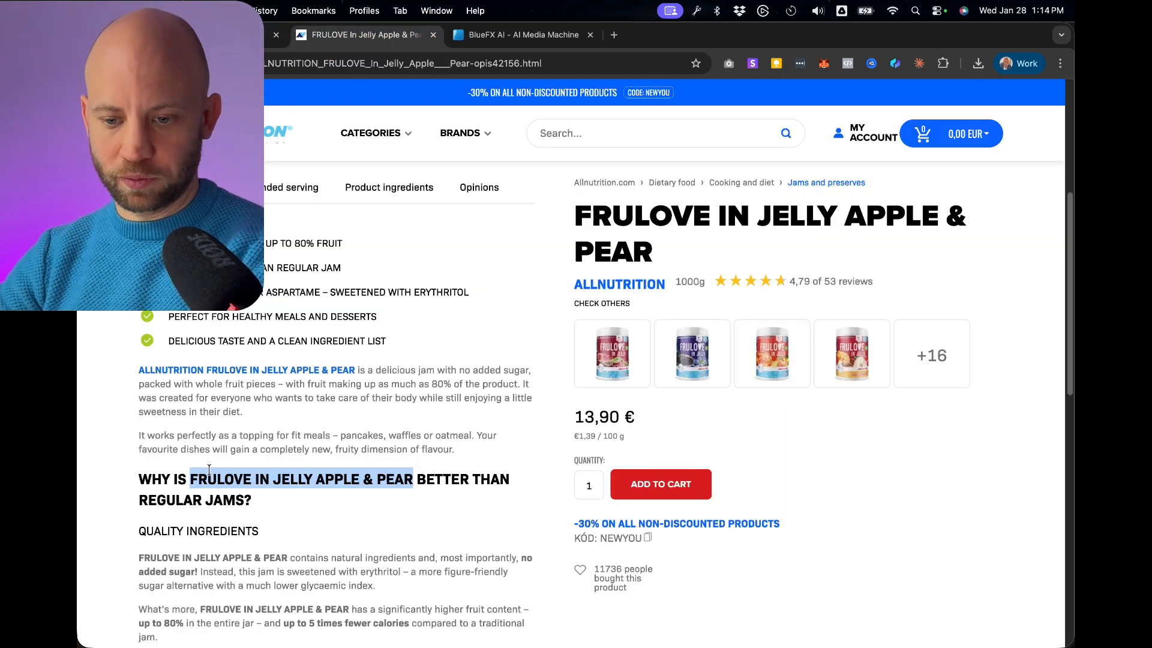
right_click(209, 469)
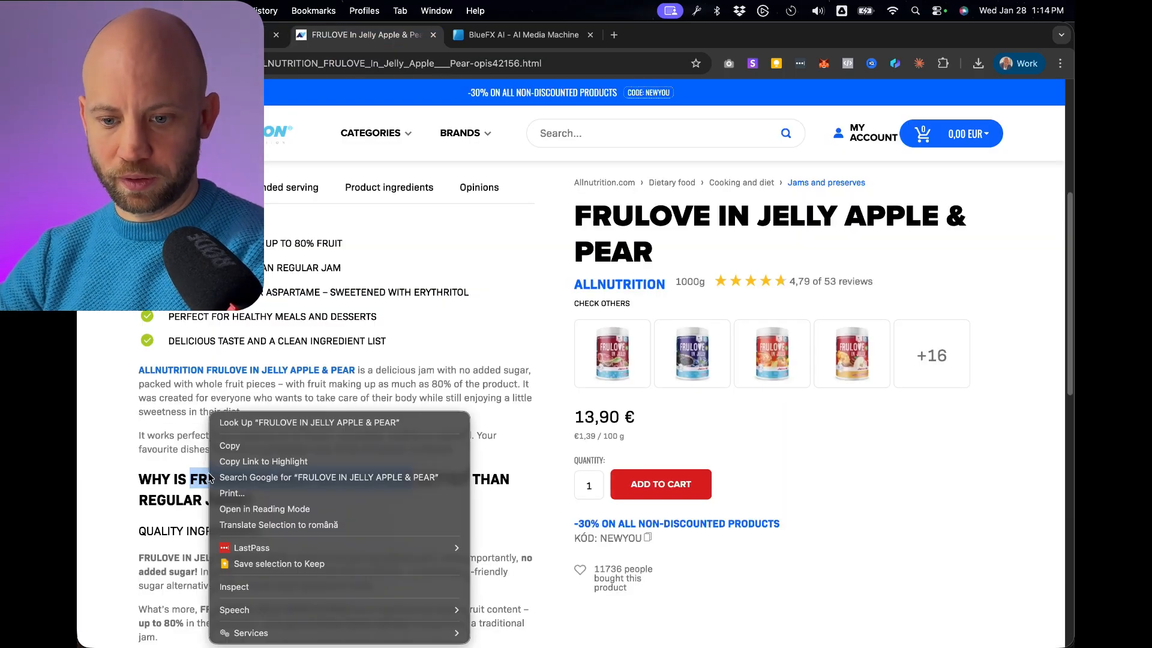
left_click(234, 443)
scroll(540, 360, "up", 5)
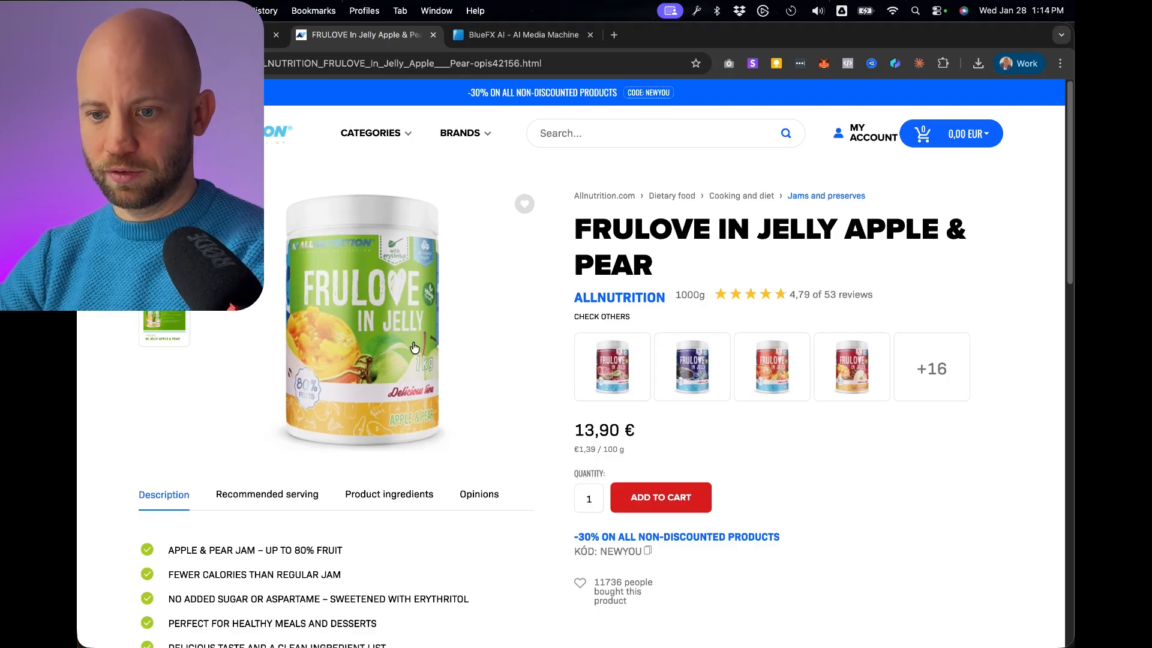
scroll(362, 388, "down", 3)
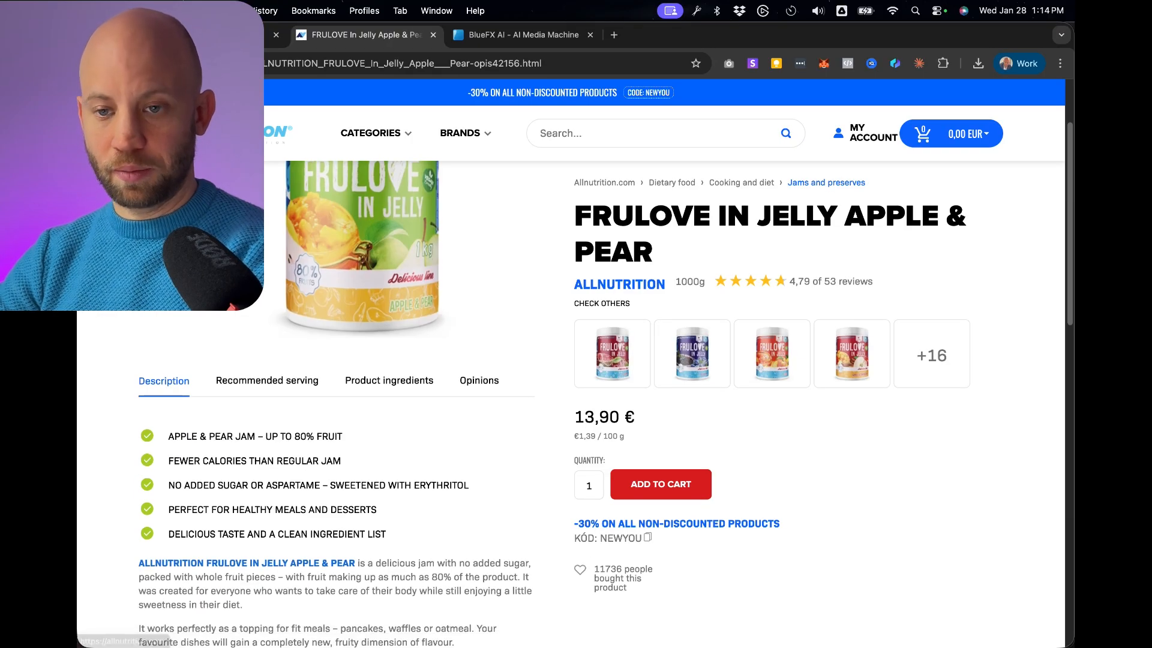
left_click(243, 35)
left_click(947, 440)
type("\"")
key("super+v")
Extend the request to say images of this specific product and our character will be uploaded and must be used, and submit it.
type("\" ")
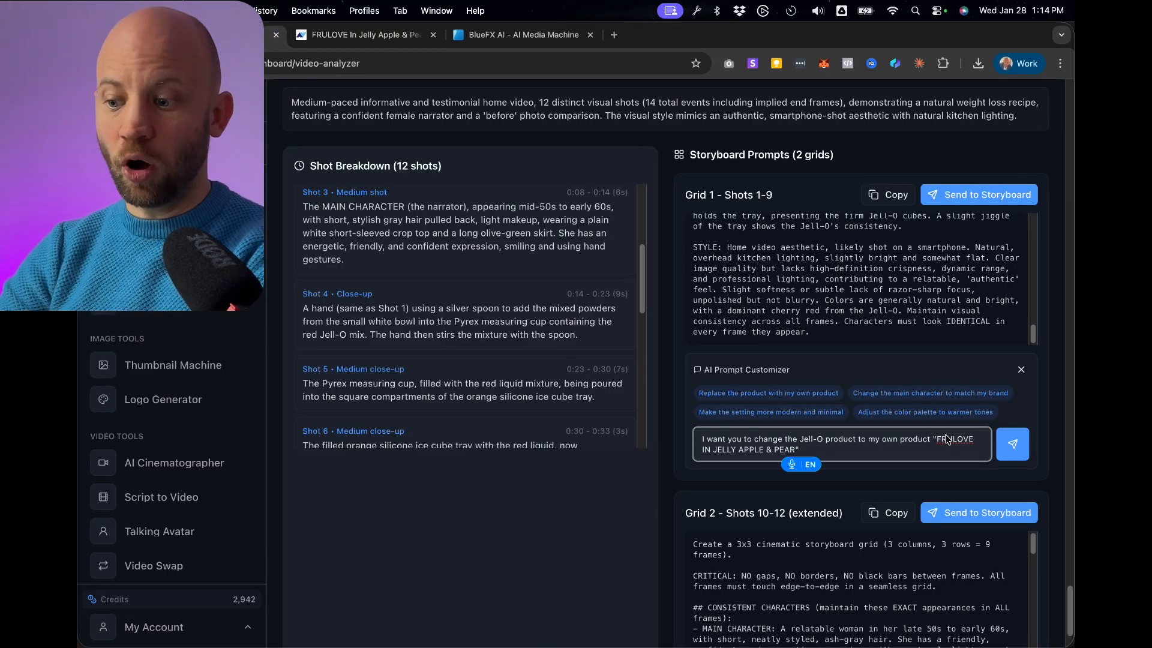
type("and I will upload an image")
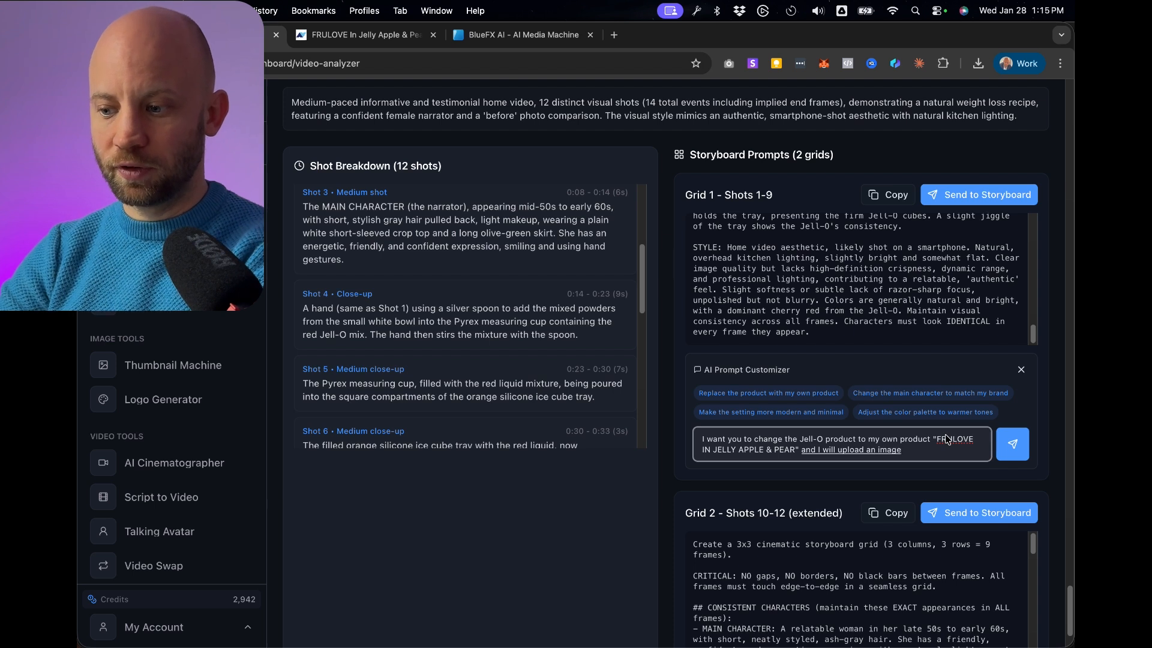
type(" with this specific product. This is w")
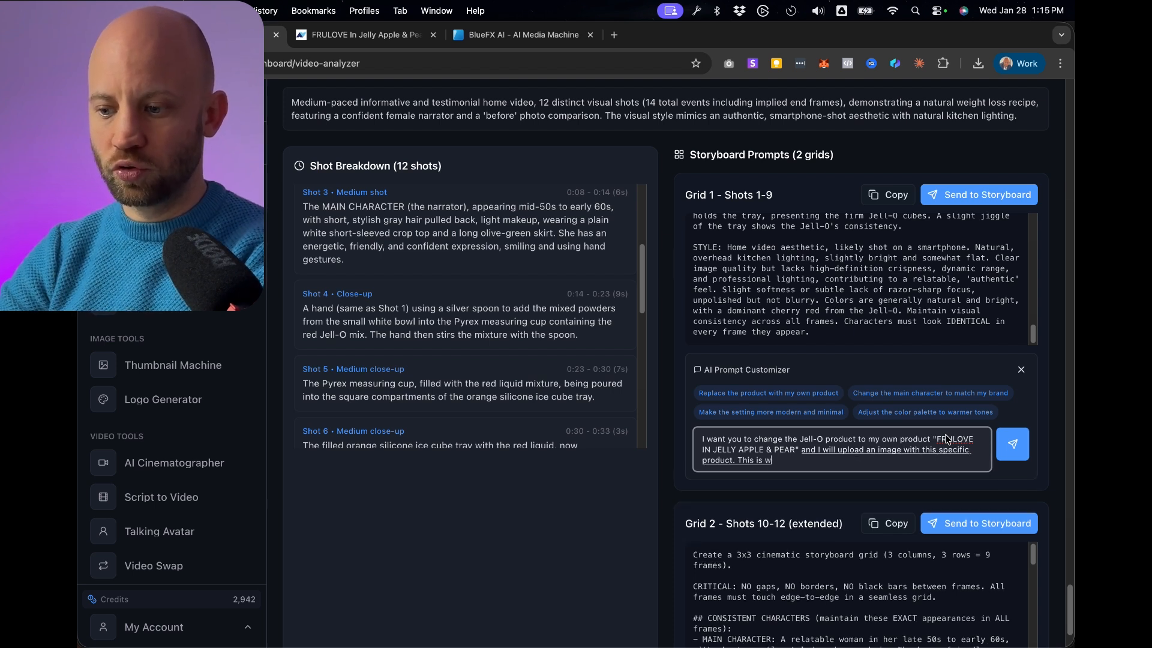
type("hat I want you to use. I will also")
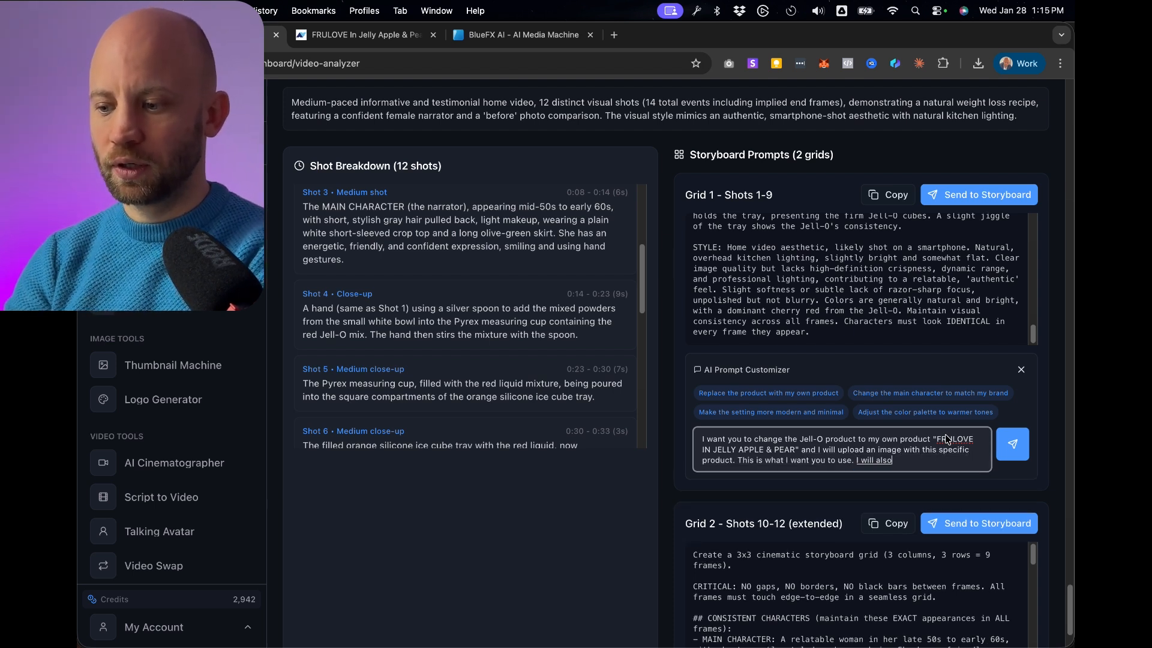
type(" upload a specific image.")
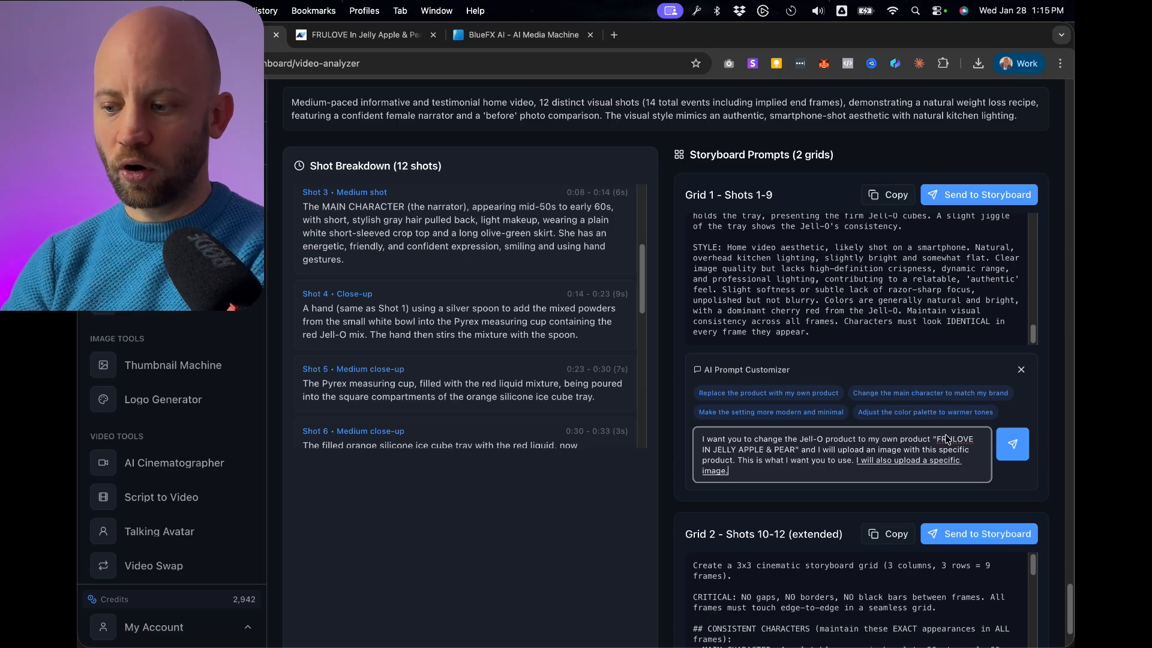
type(" character.")
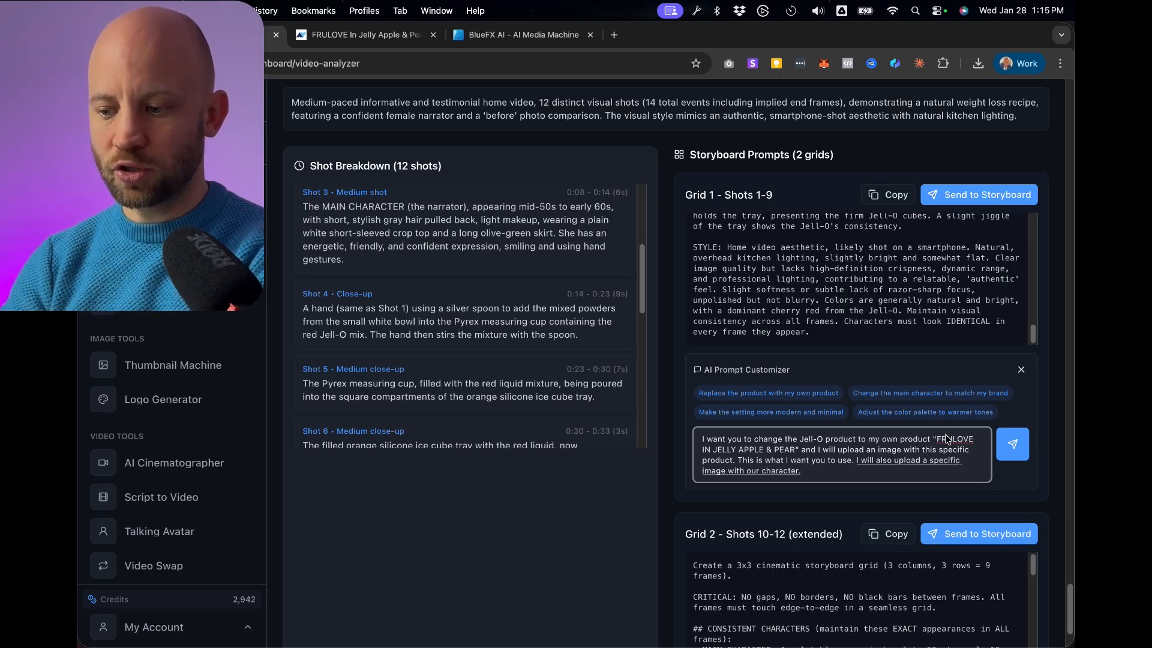
key("BackSpace")
type("and make")
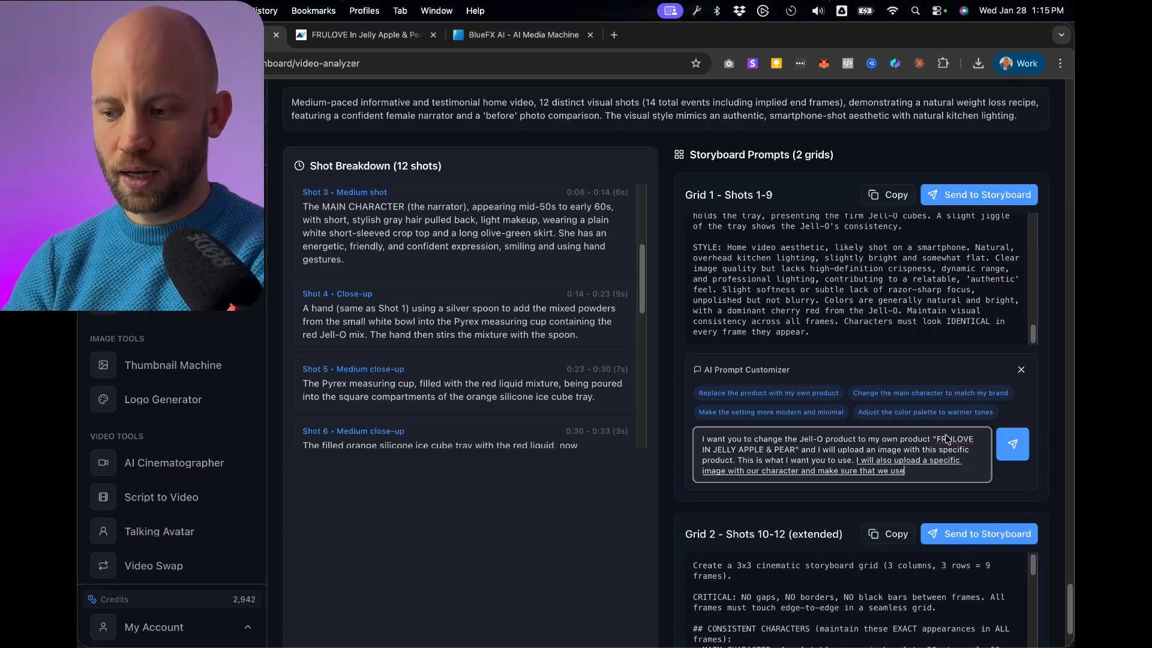
type(" sure that we")
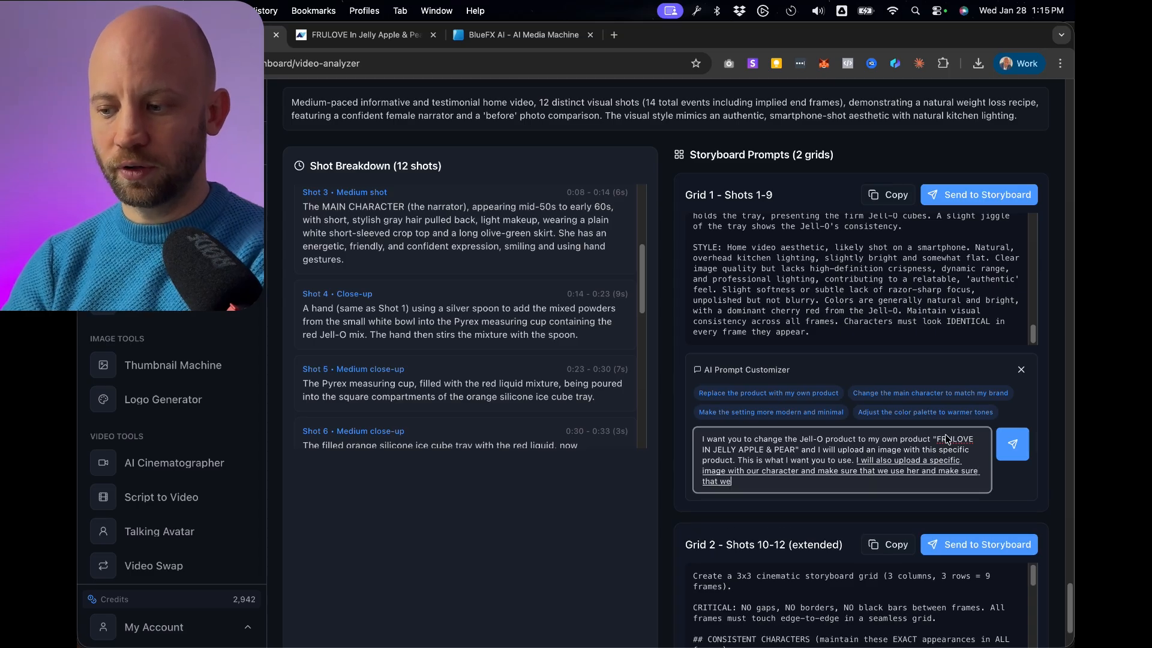
type("imperfections so that her skin")
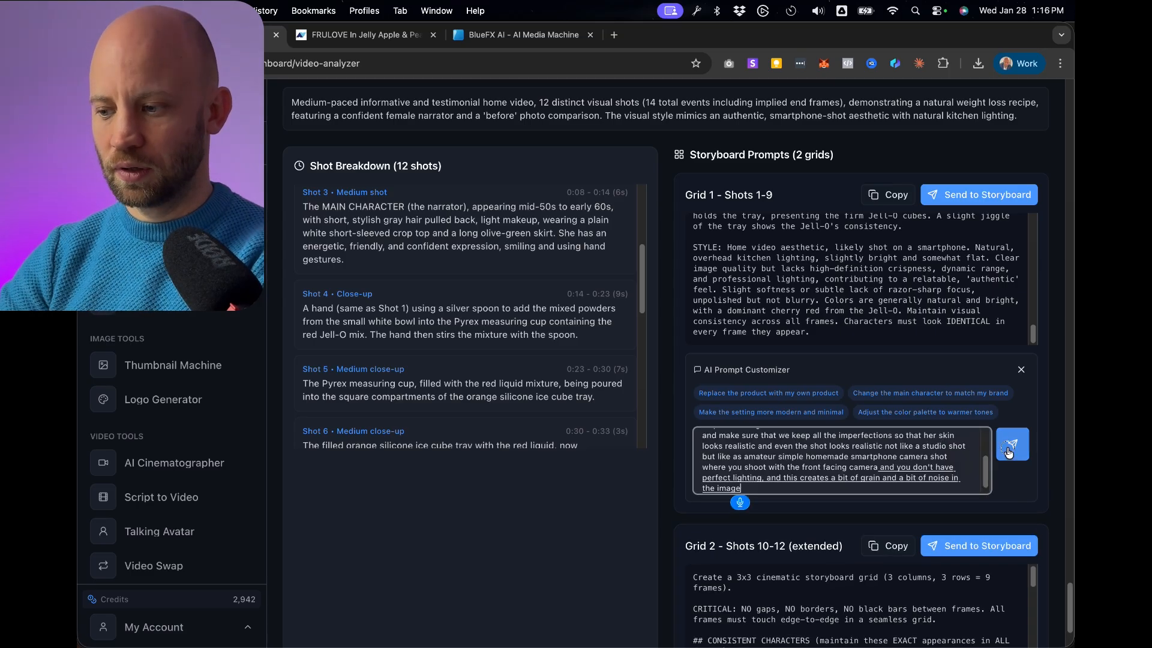
left_click(1009, 449)
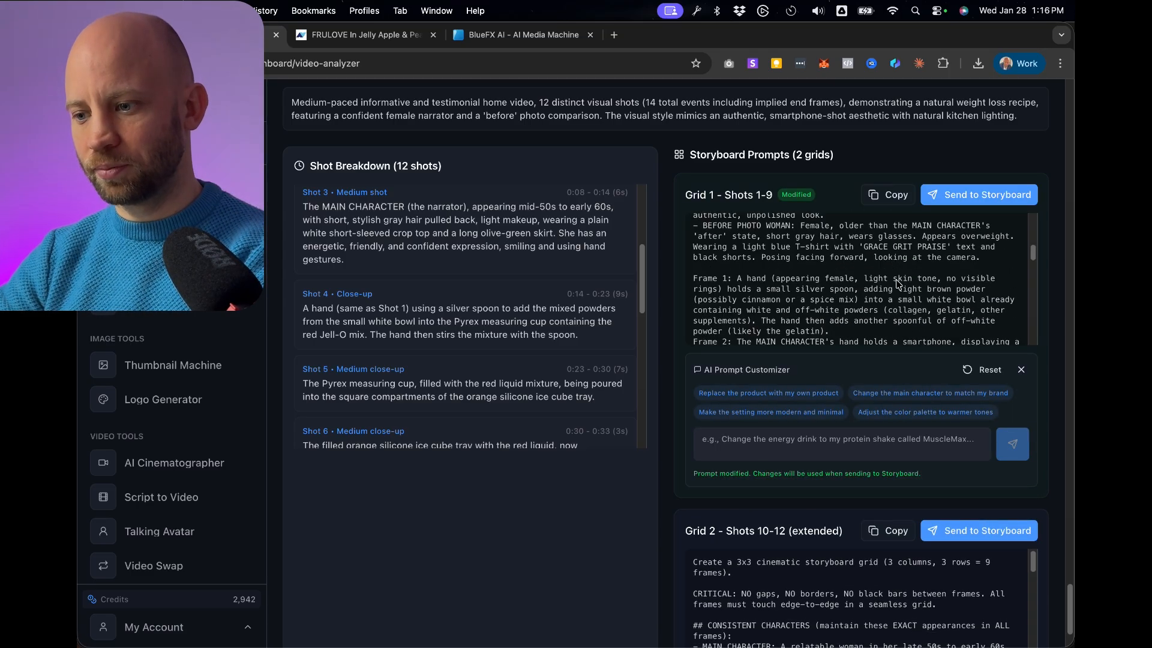
Check the modified Grid 1 prompt and send it to the Storyboard tool.
scroll(898, 297, "down", 1)
scroll(900, 306, "down", 5)
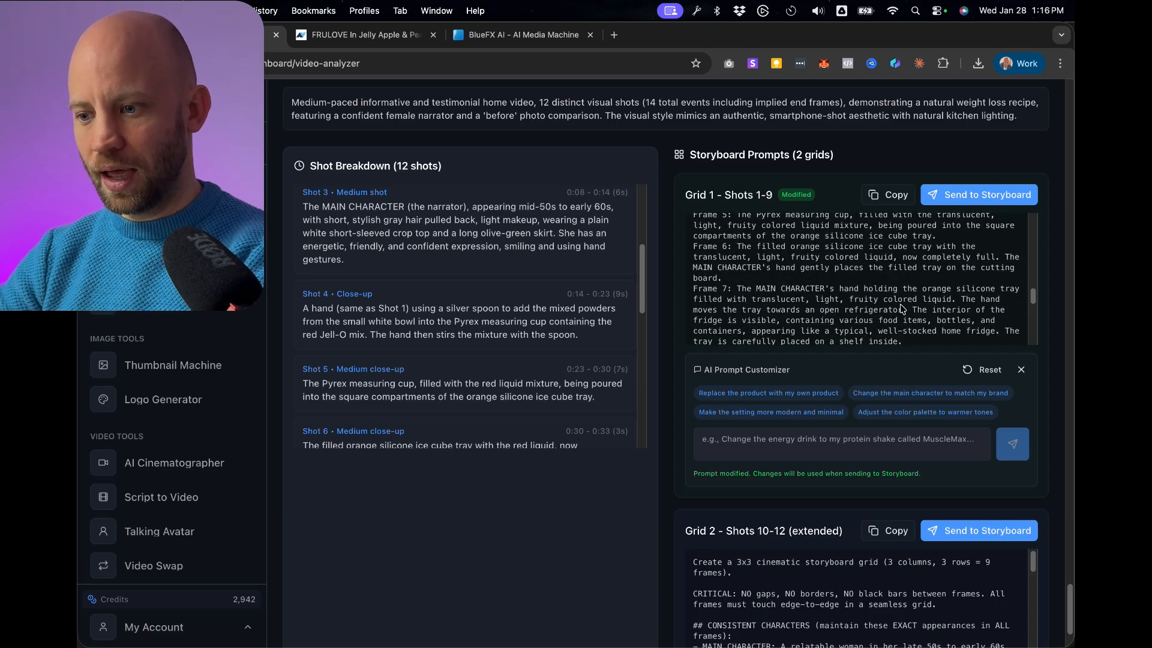
left_click(974, 195)
Add the FRULOVE jar webp and the starting-shot character PNG from Downloads as storyboard reference images.
scroll(504, 317, "down", 10)
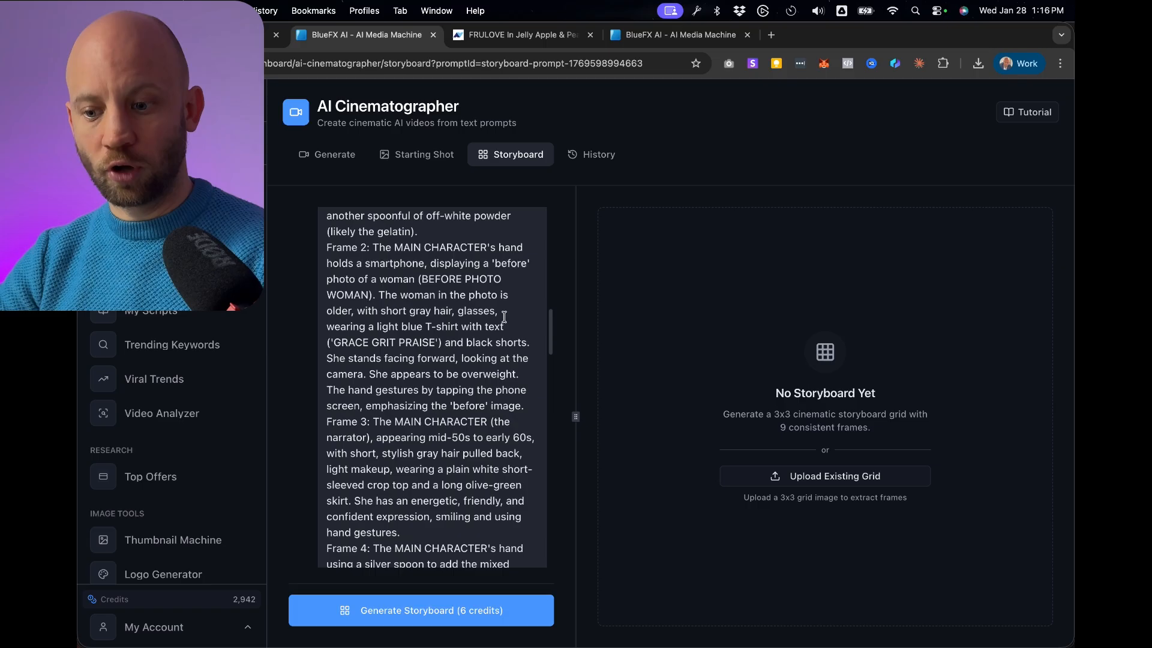
scroll(505, 317, "down", 15)
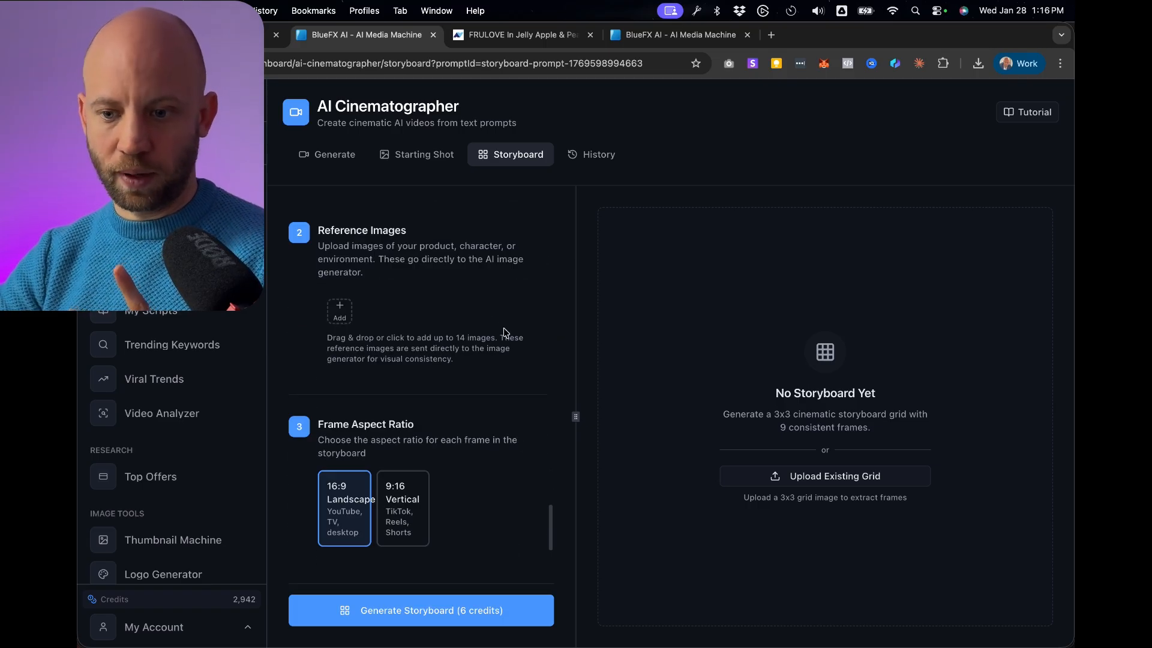
left_click(339, 312)
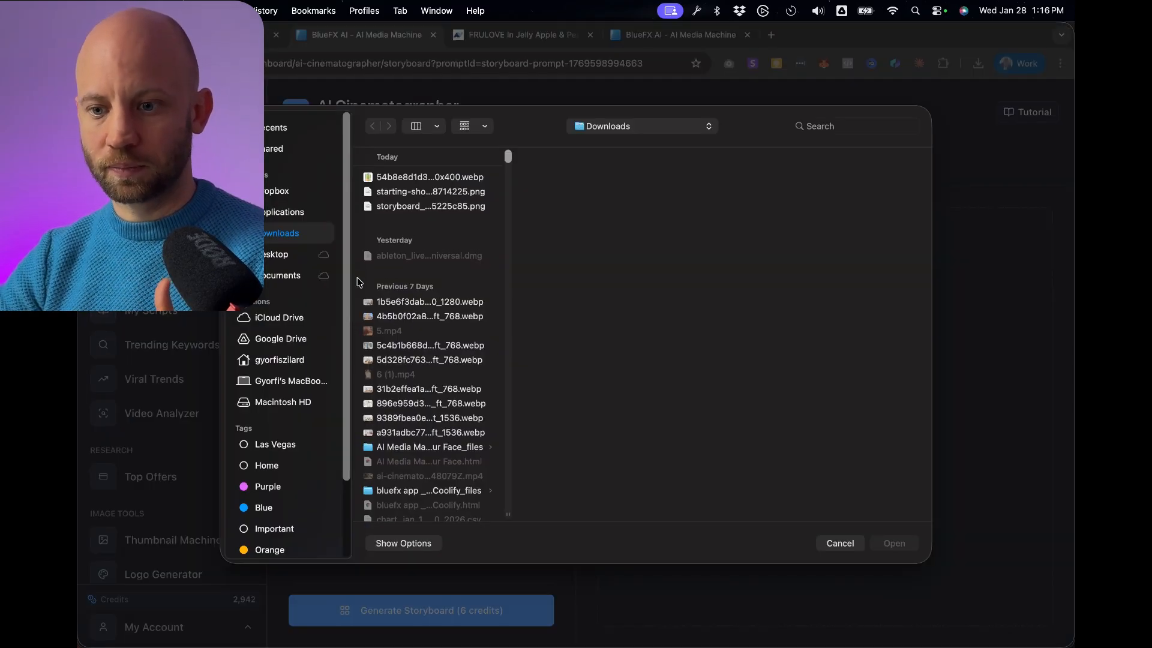
left_click(393, 178)
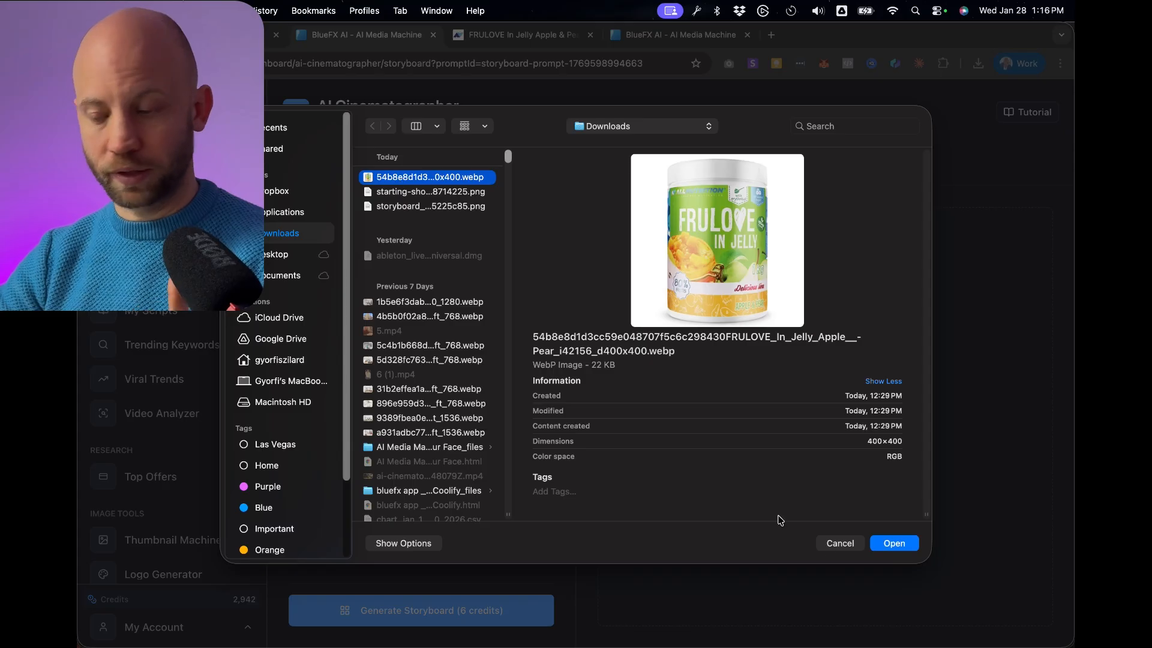
left_click(893, 543)
left_click(403, 193)
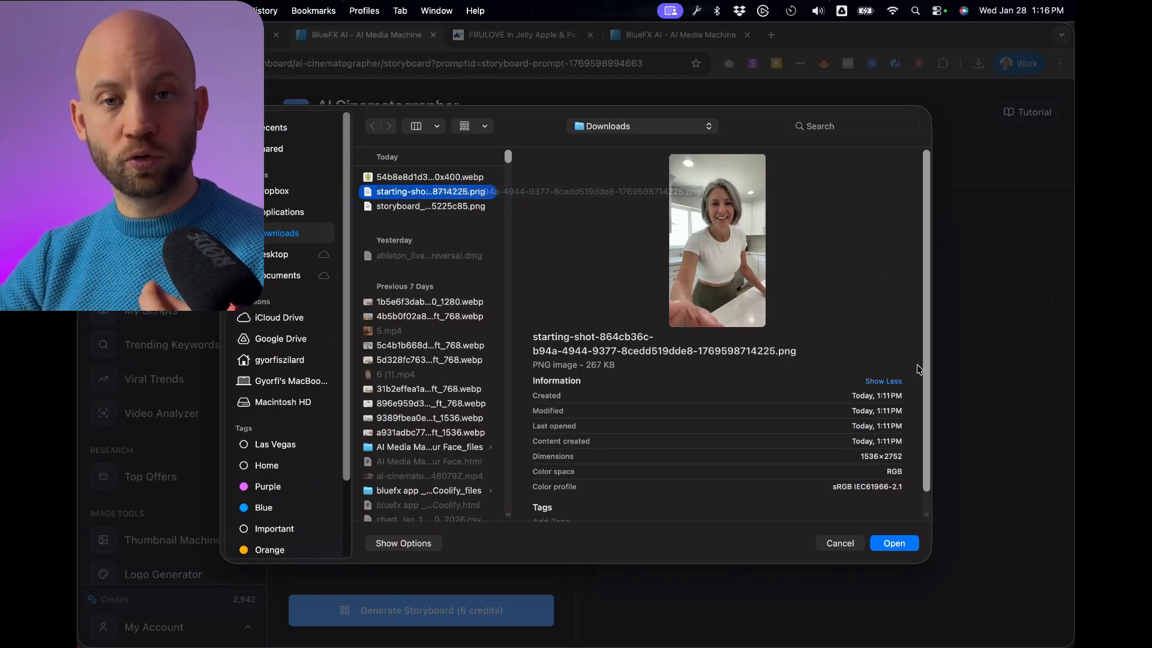
left_click(904, 547)
Set the frame aspect ratio to 9:16 Vertical and generate the storyboard.
left_click(406, 381)
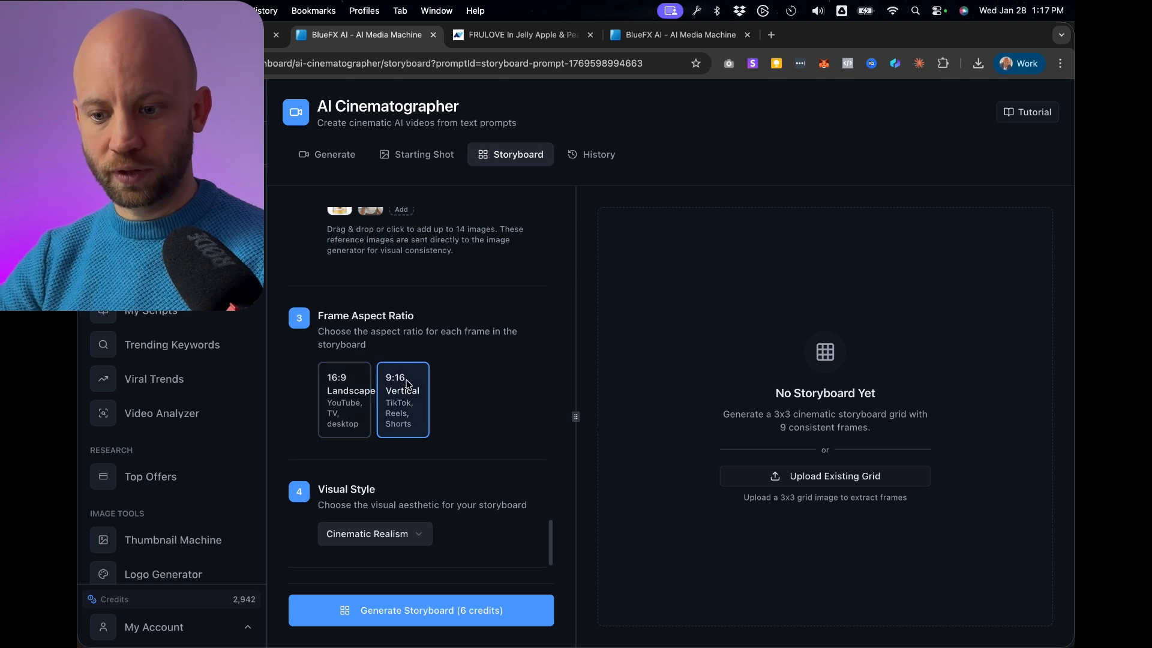
left_click(437, 622)
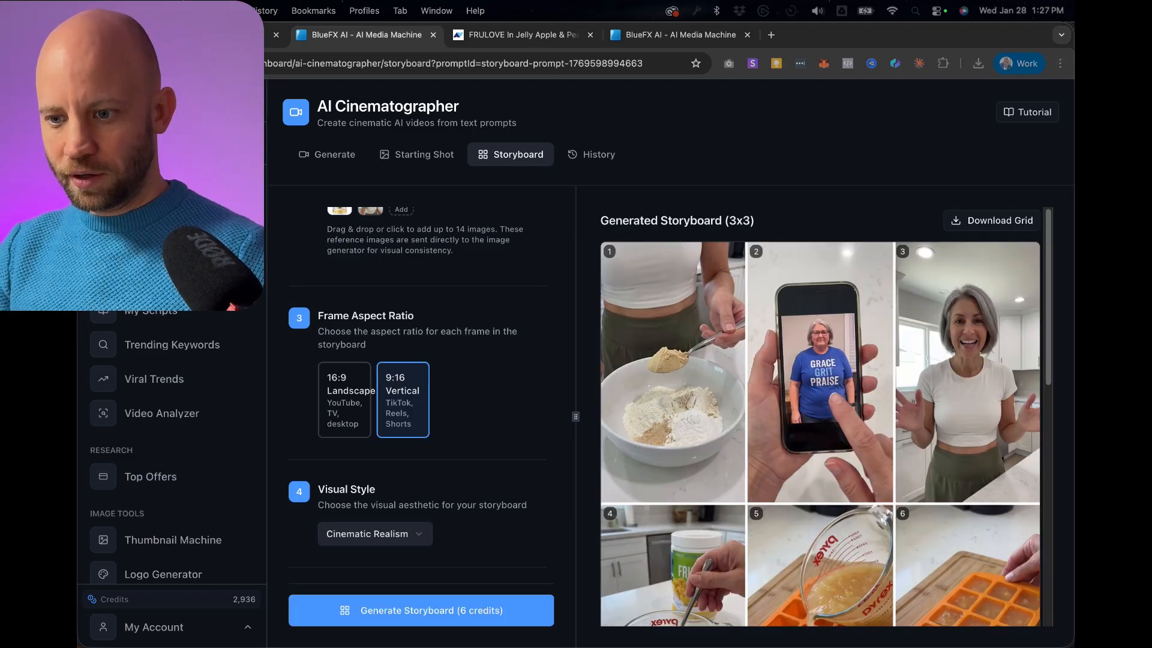
Adjust the split between the settings and the storyboard preview, and examine the generated 3x3 frames.
left_click_drag(576, 418, 470, 418)
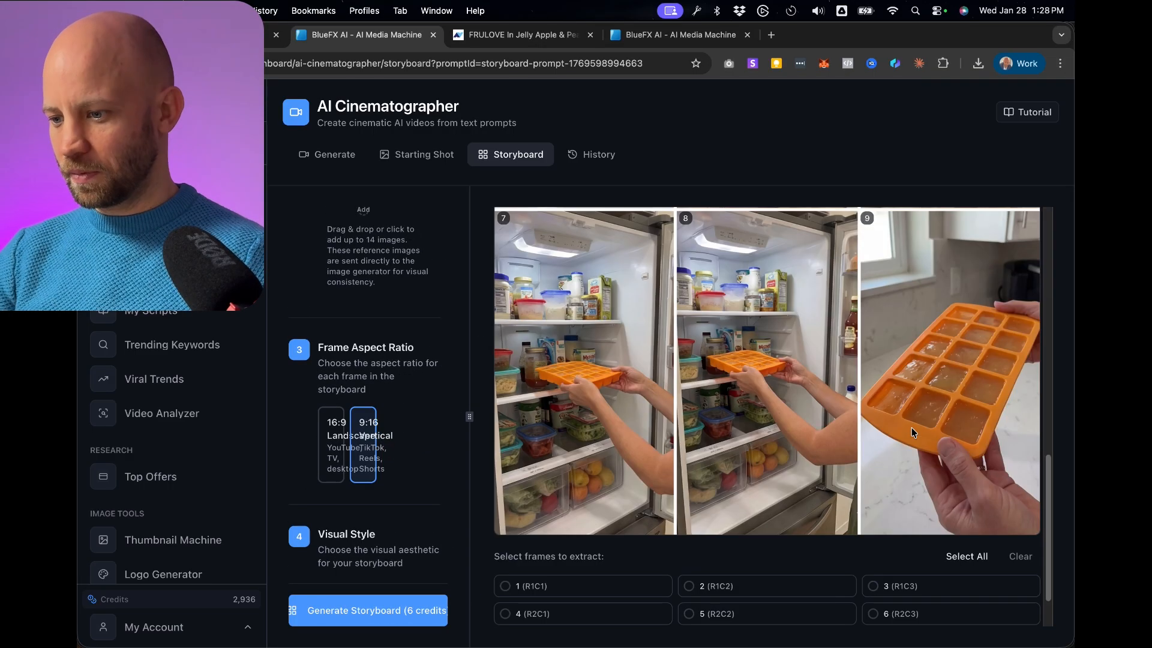
scroll(910, 427, "up", 1)
left_click_drag(469, 414, 657, 396)
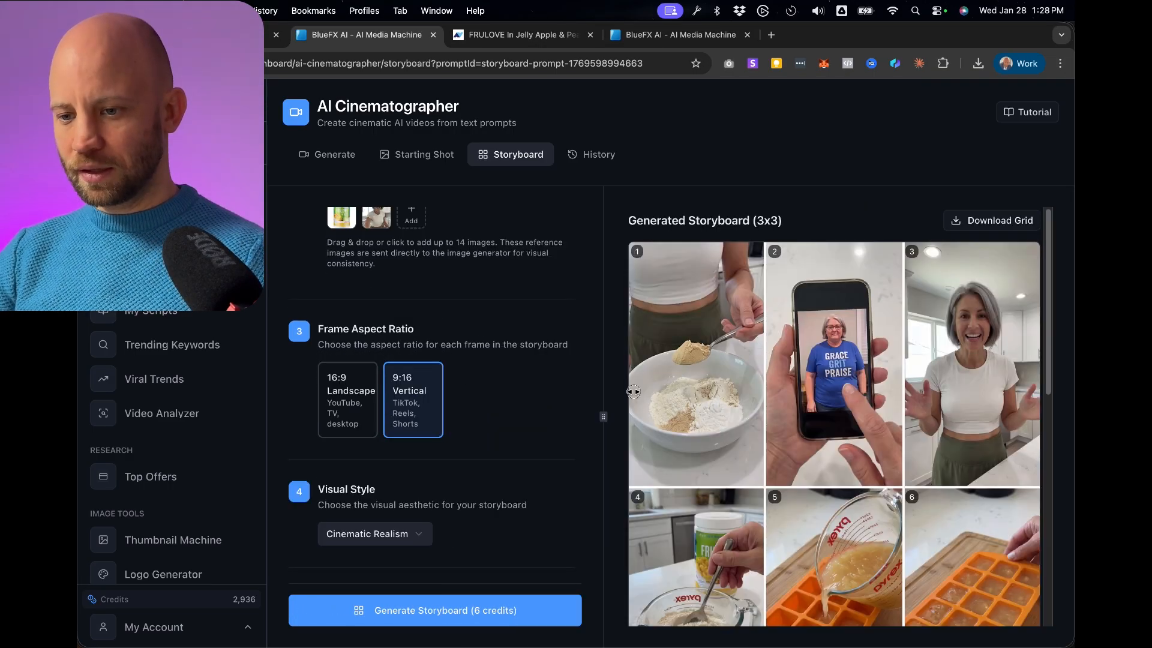
scroll(823, 397, "down", 1)
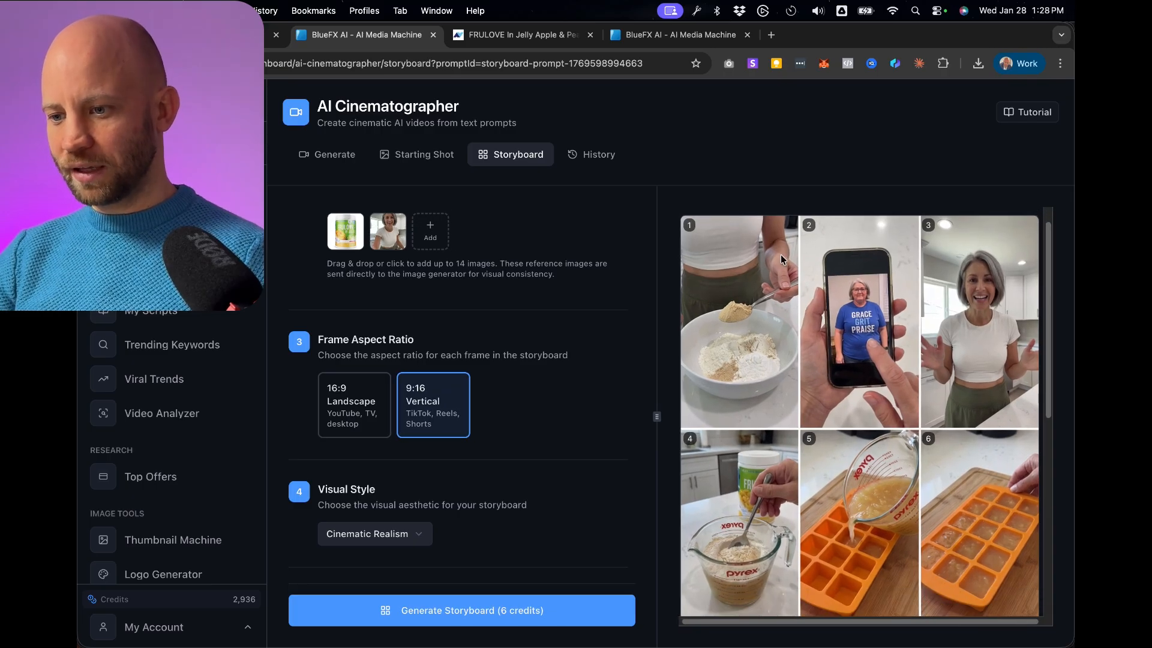
scroll(876, 330, "down", 1)
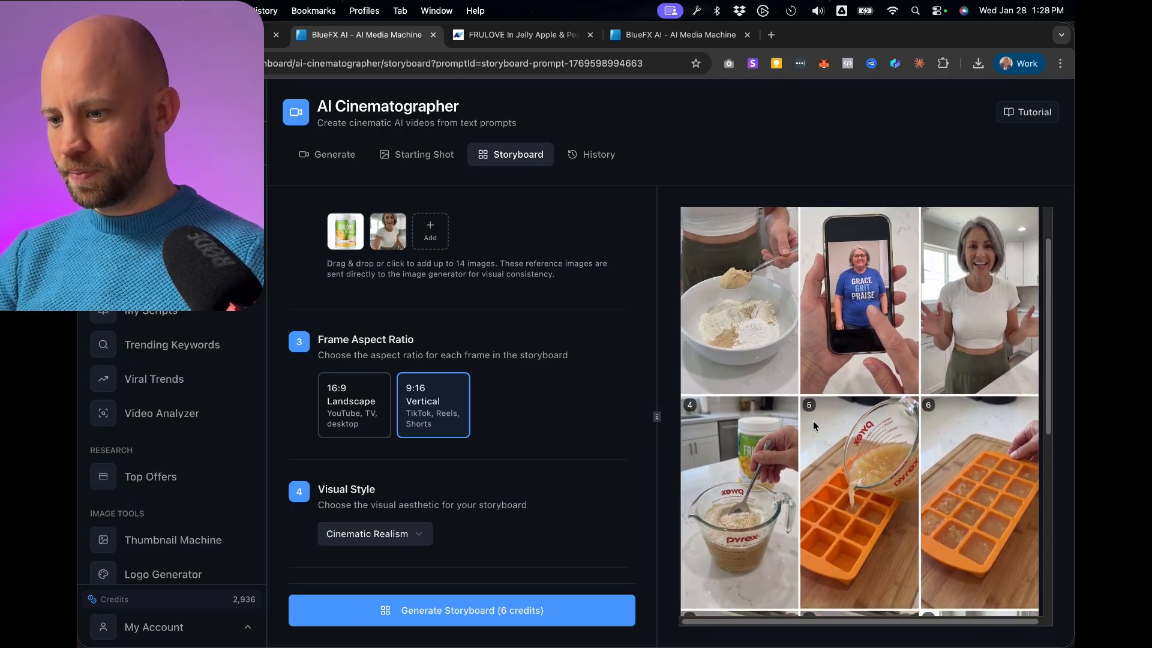
scroll(814, 425, "down", 10)
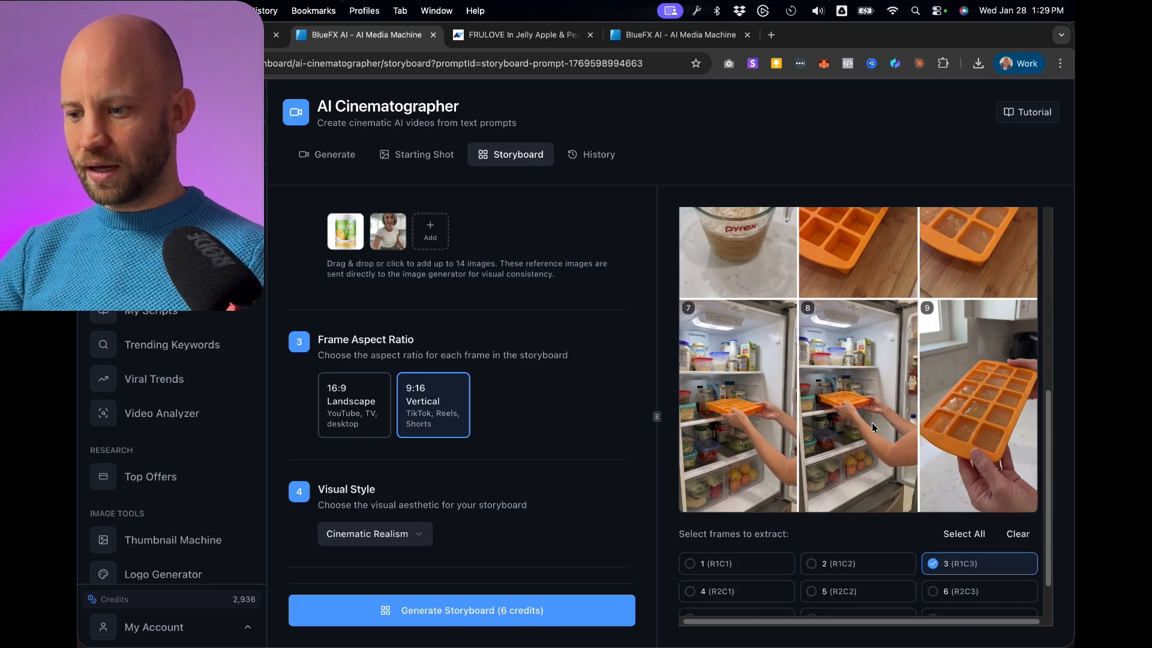
Select every storyboard frame except frame 8 and extract the selected frames.
scroll(873, 427, "down", 2)
left_click(720, 562)
left_click(722, 535)
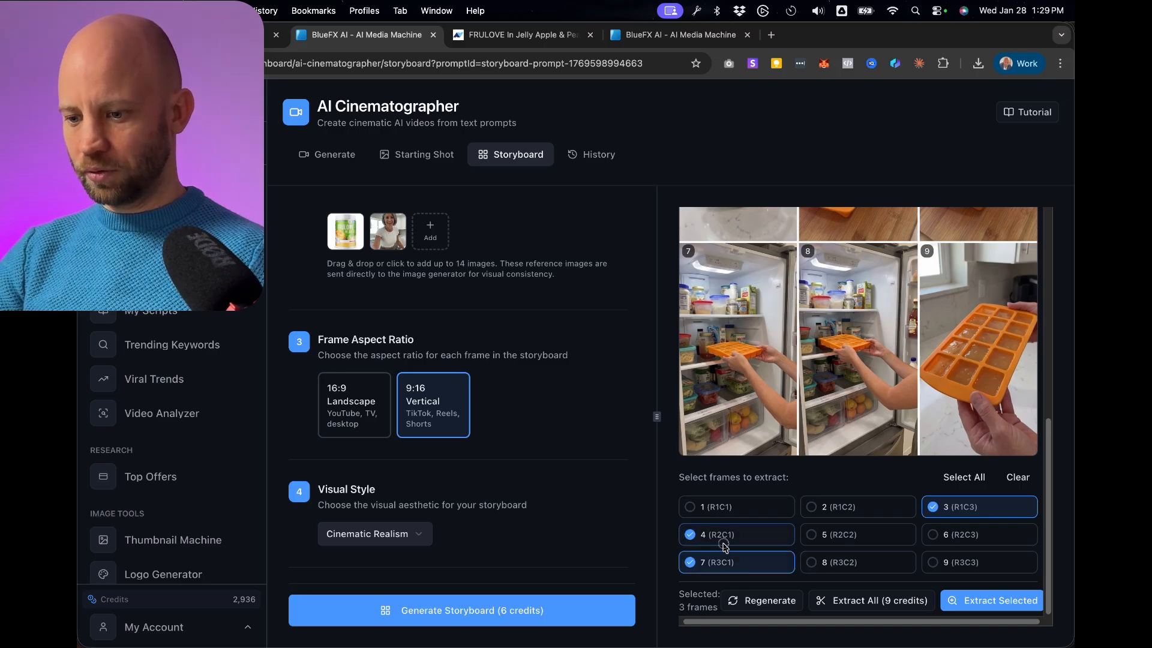
left_click(723, 507)
left_click(837, 508)
left_click(835, 535)
left_click(971, 535)
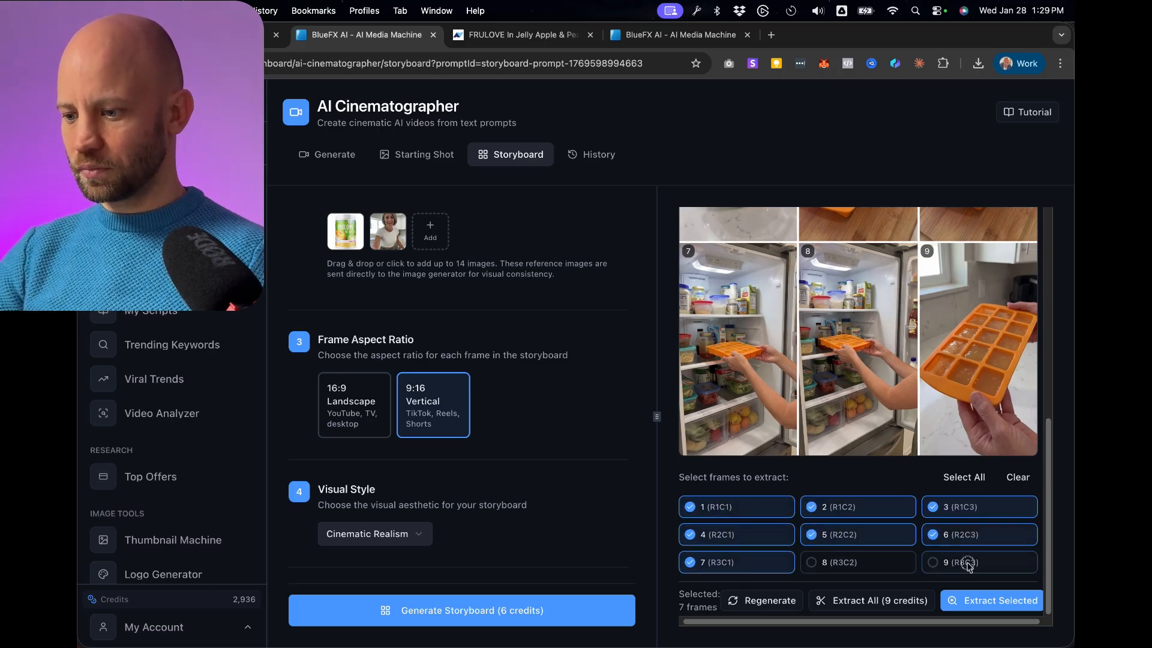
left_click(969, 564)
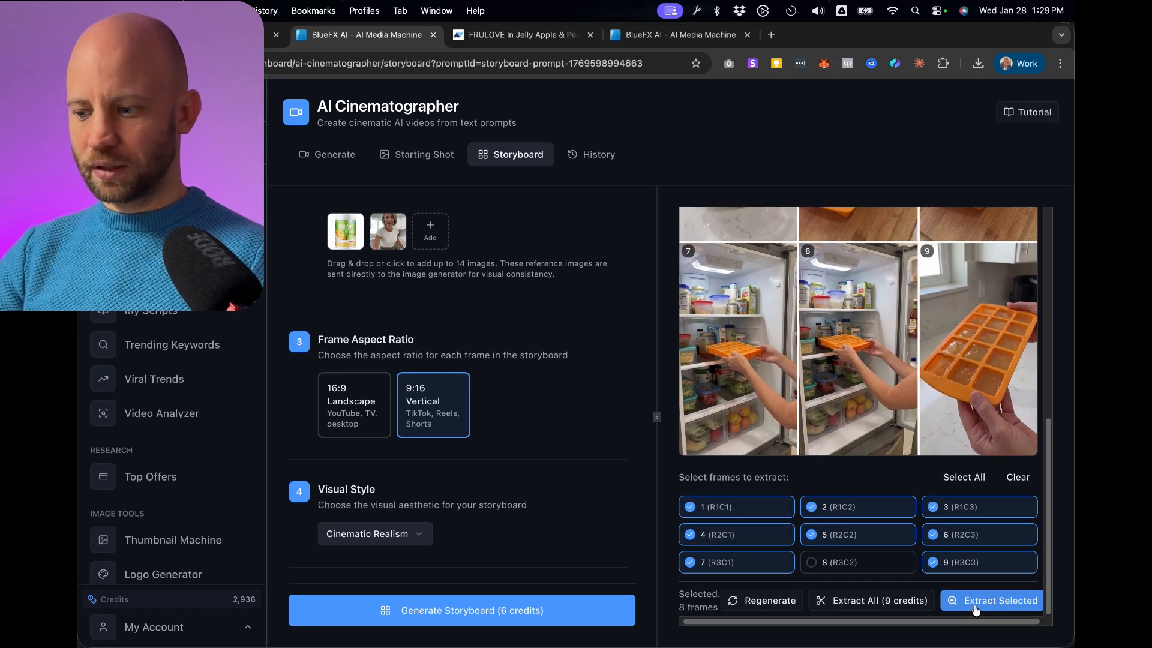
left_click(975, 609)
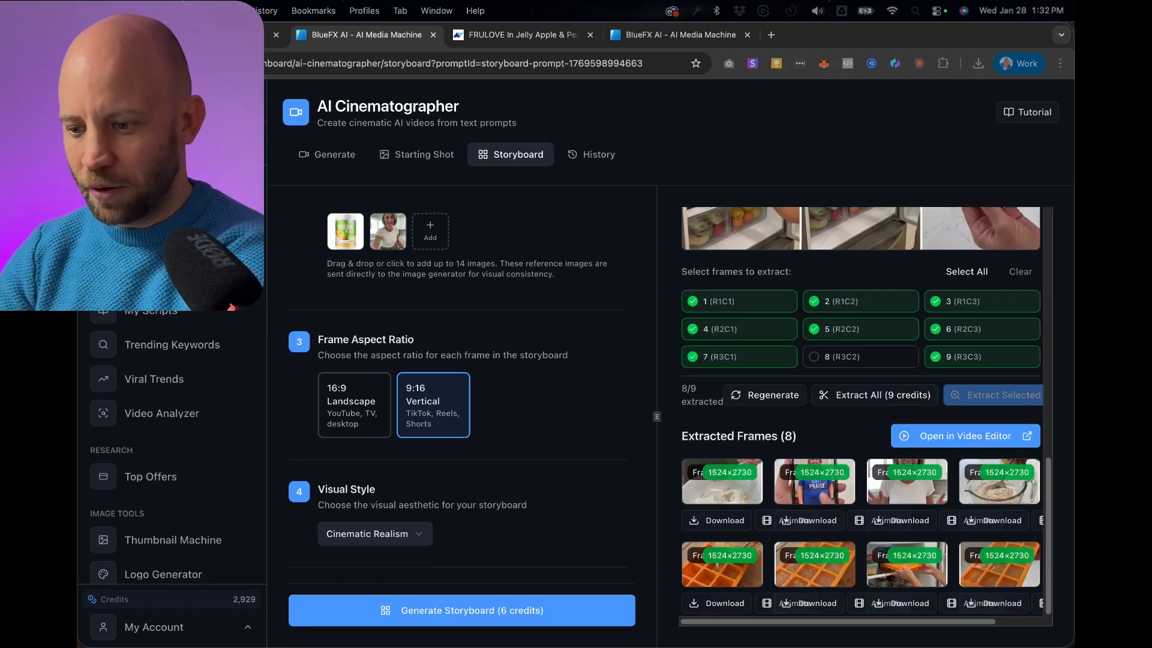
Download the extracted storyboard frames and look through the full-size images one by one.
left_click(708, 522)
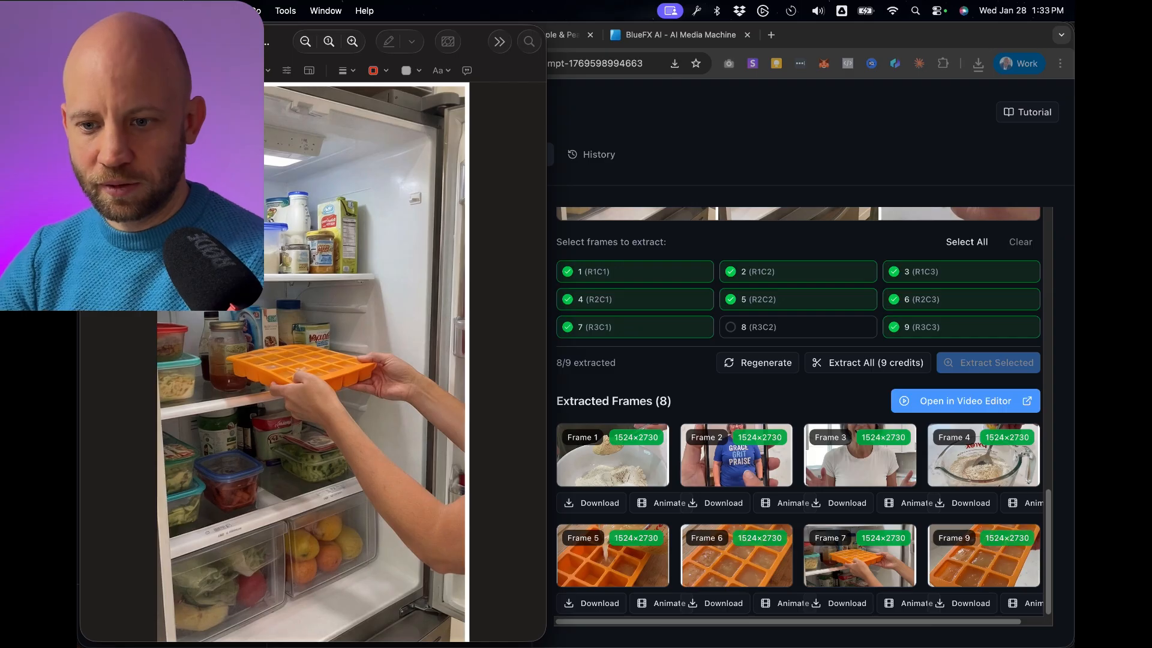
key("Down")
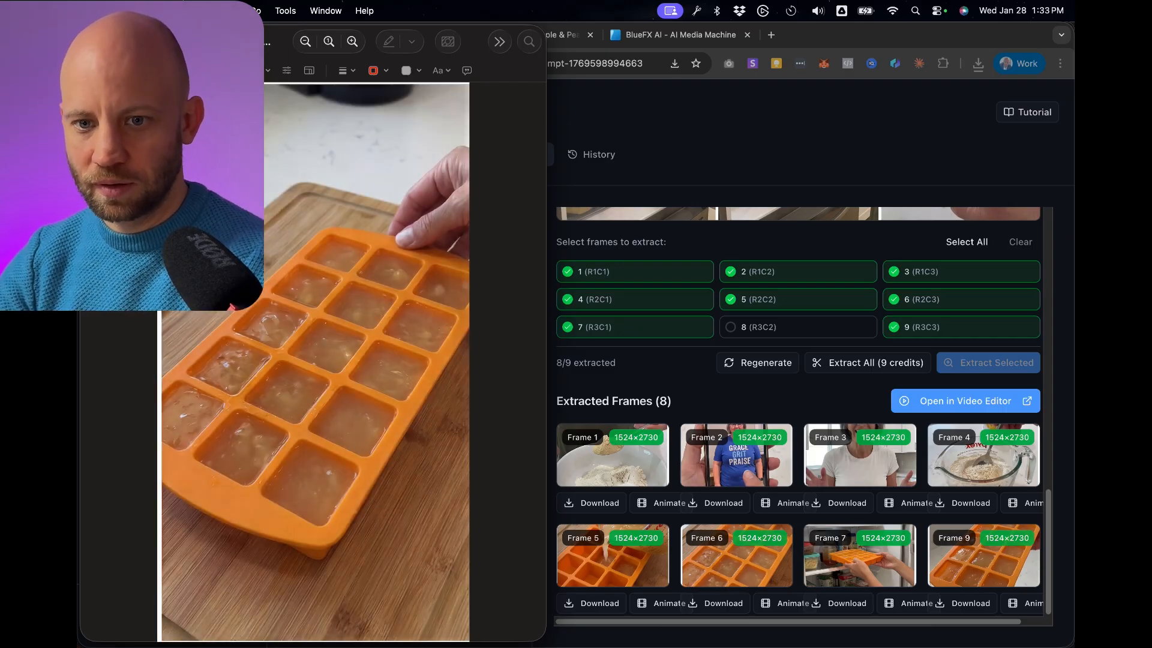
key("Down")
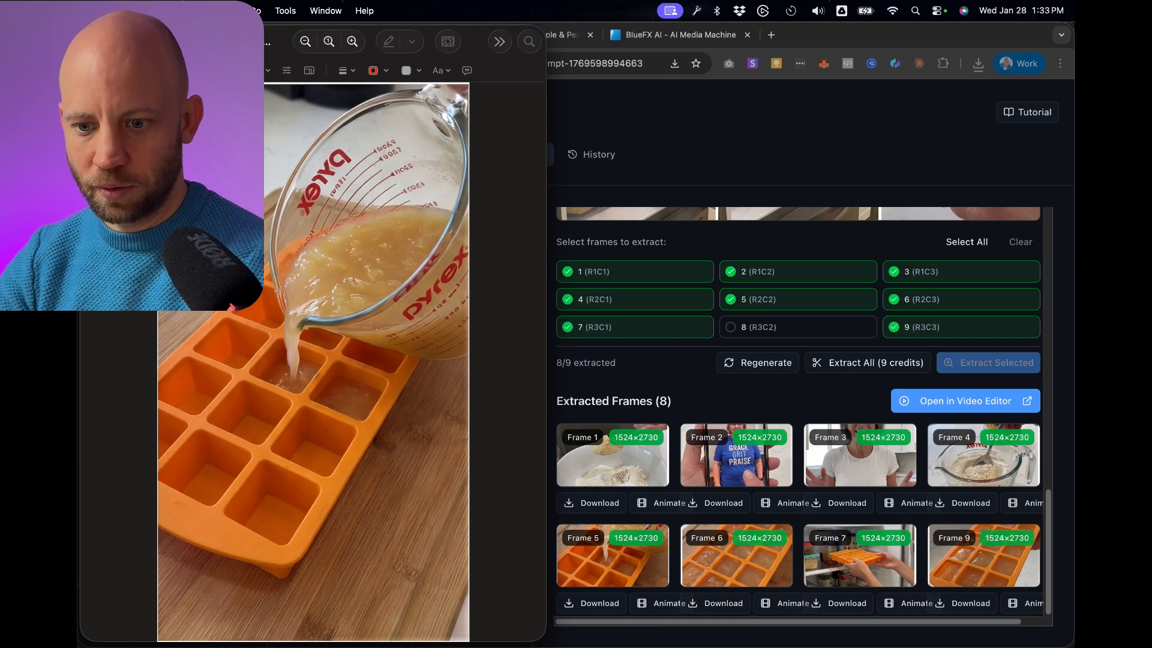
key("Down")
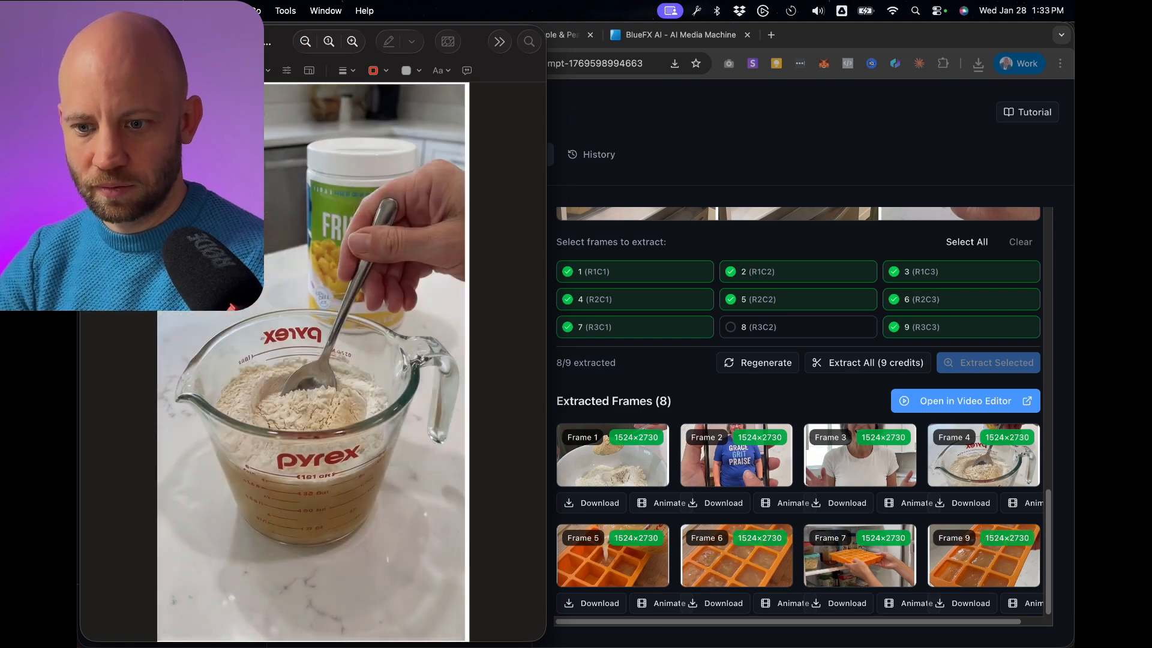
key("Down")
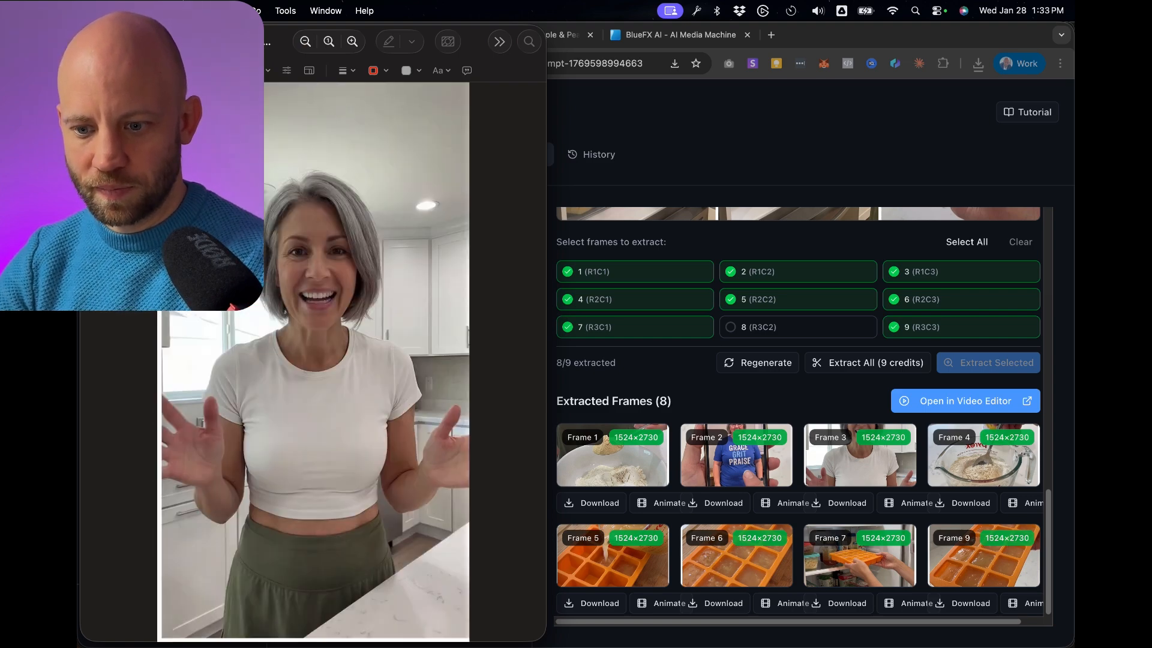
key("Down")
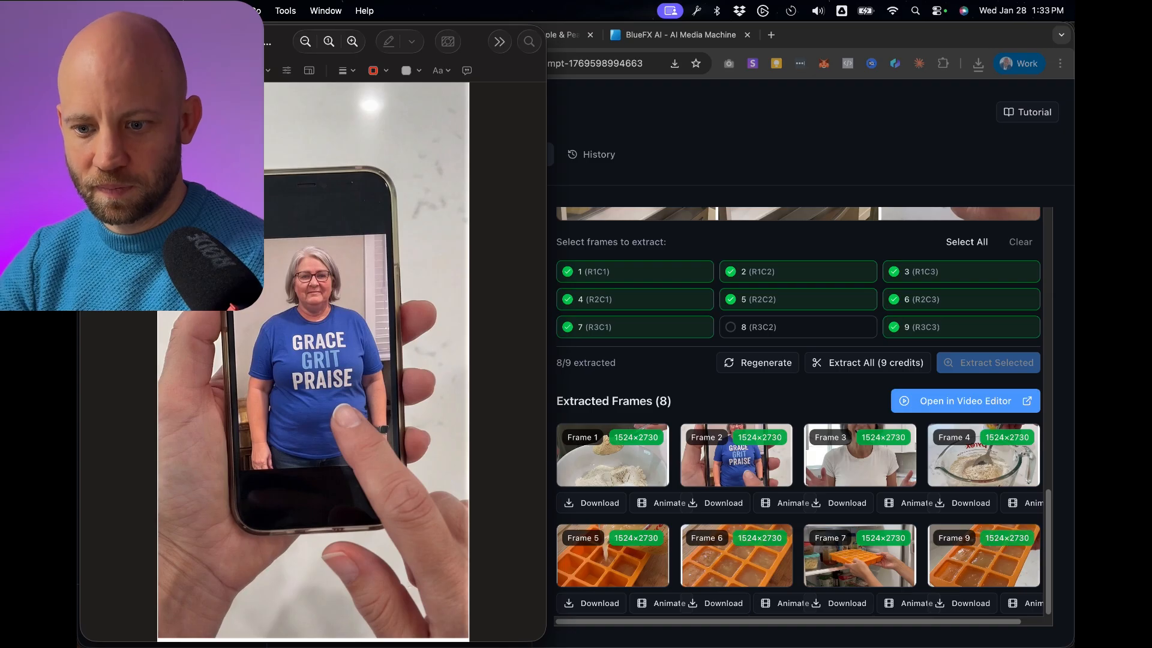
key("Down")
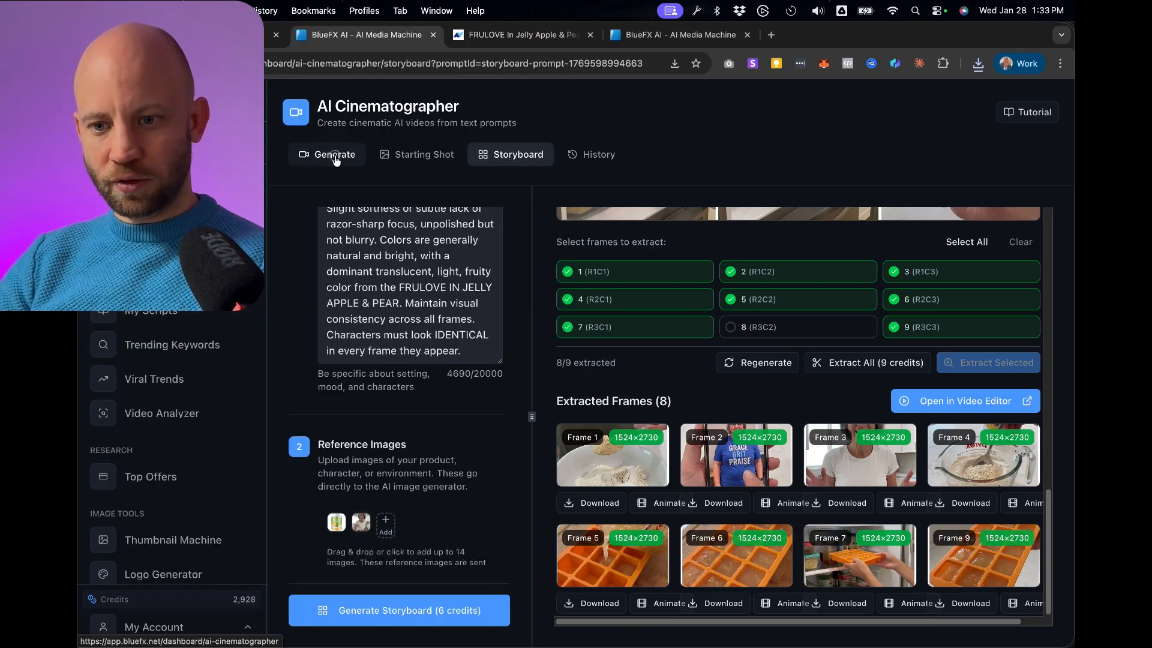
Open the video generation page, choose Pro mode, and set the aspect ratio to 9:16 (Portrait/TikTok).
left_click(336, 160)
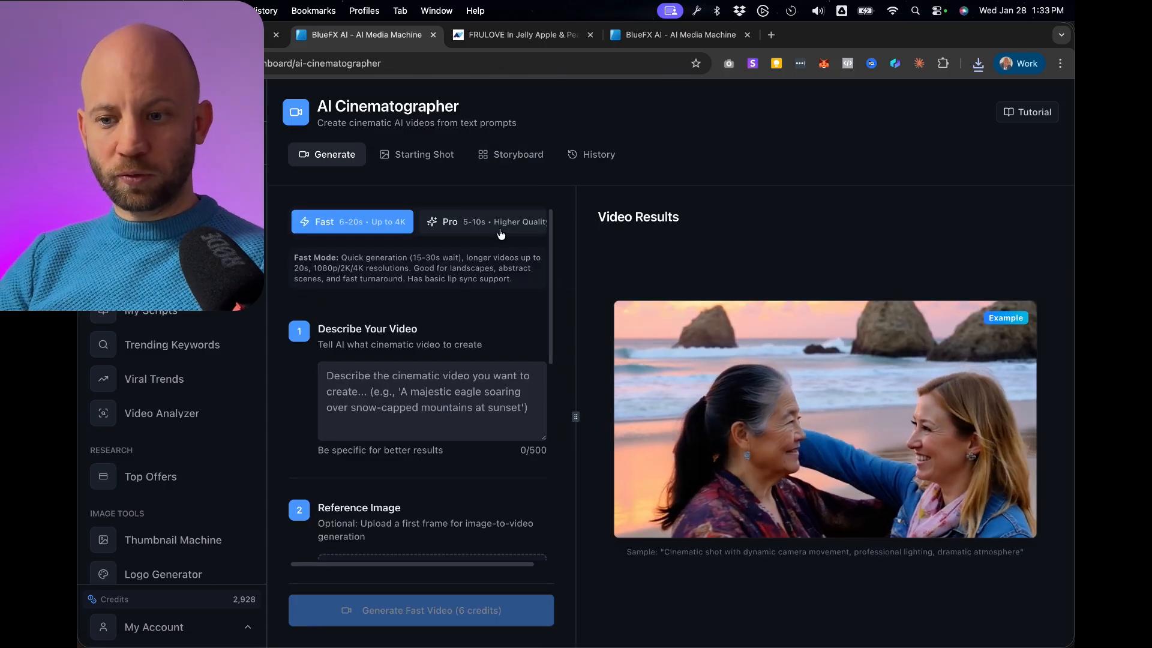
left_click(501, 234)
scroll(438, 289, "down", 6)
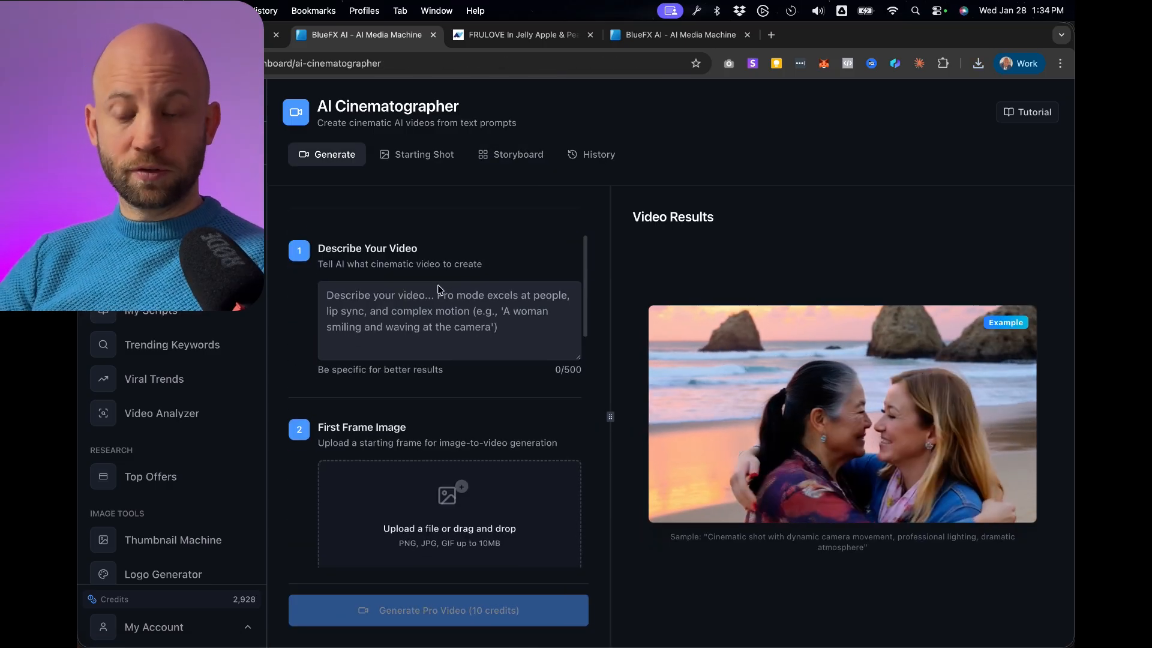
scroll(439, 290, "down", 3)
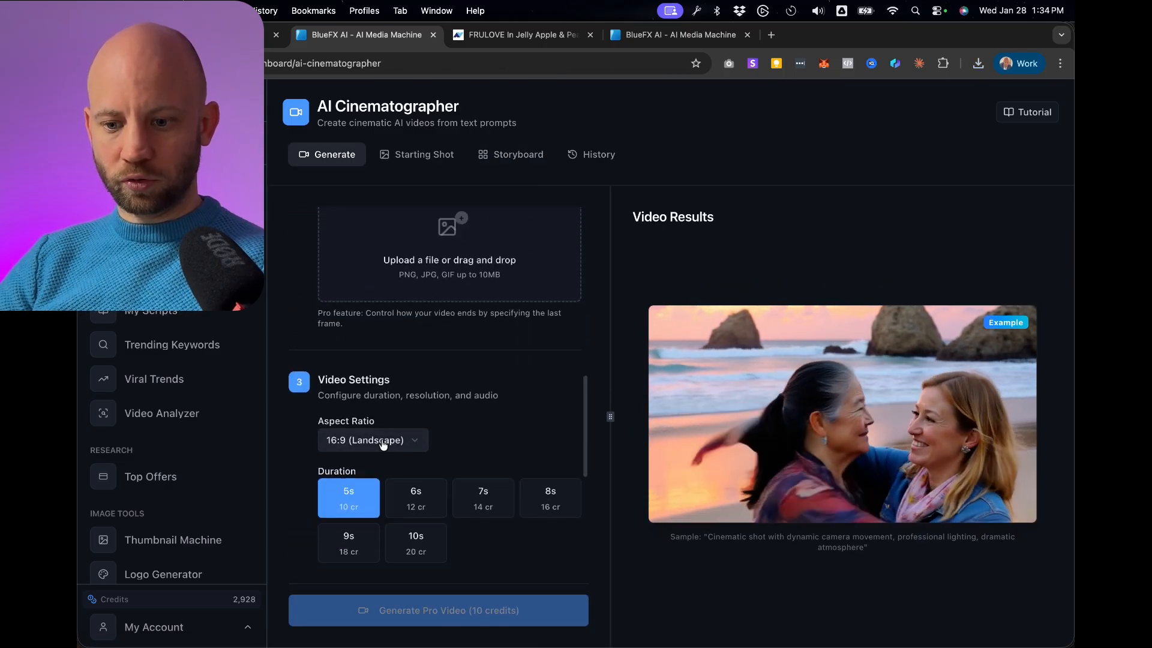
left_click(385, 441)
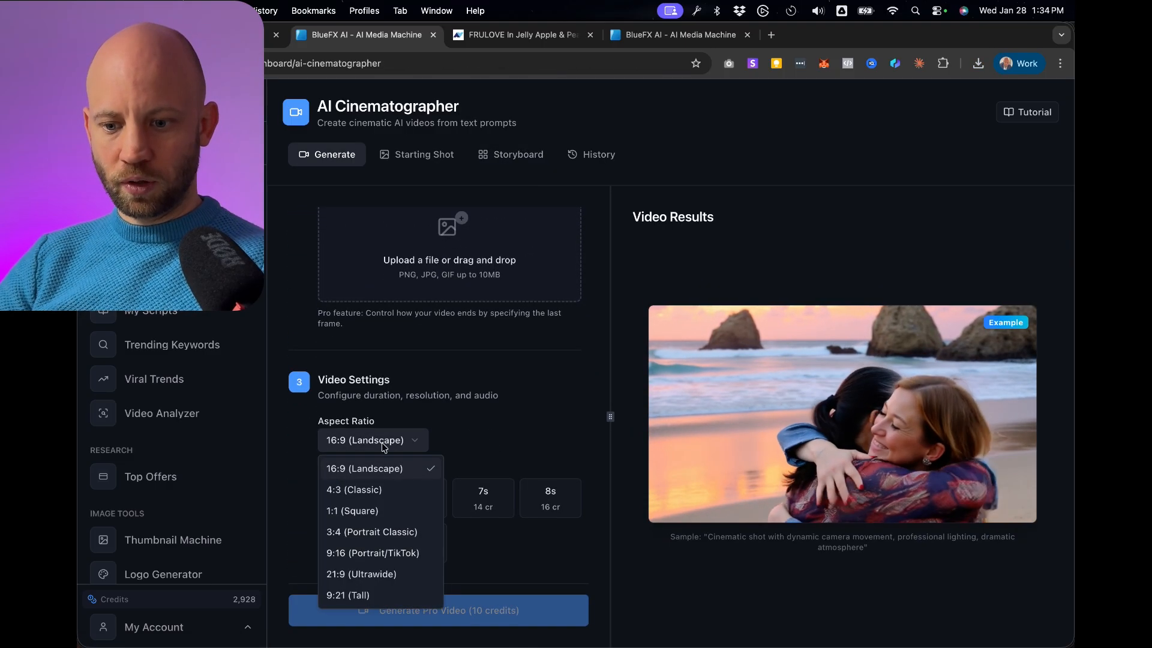
left_click(393, 555)
Try to add frame_3_1524x2730 (2).png as the first frame image of the video.
scroll(456, 381, "up", 2)
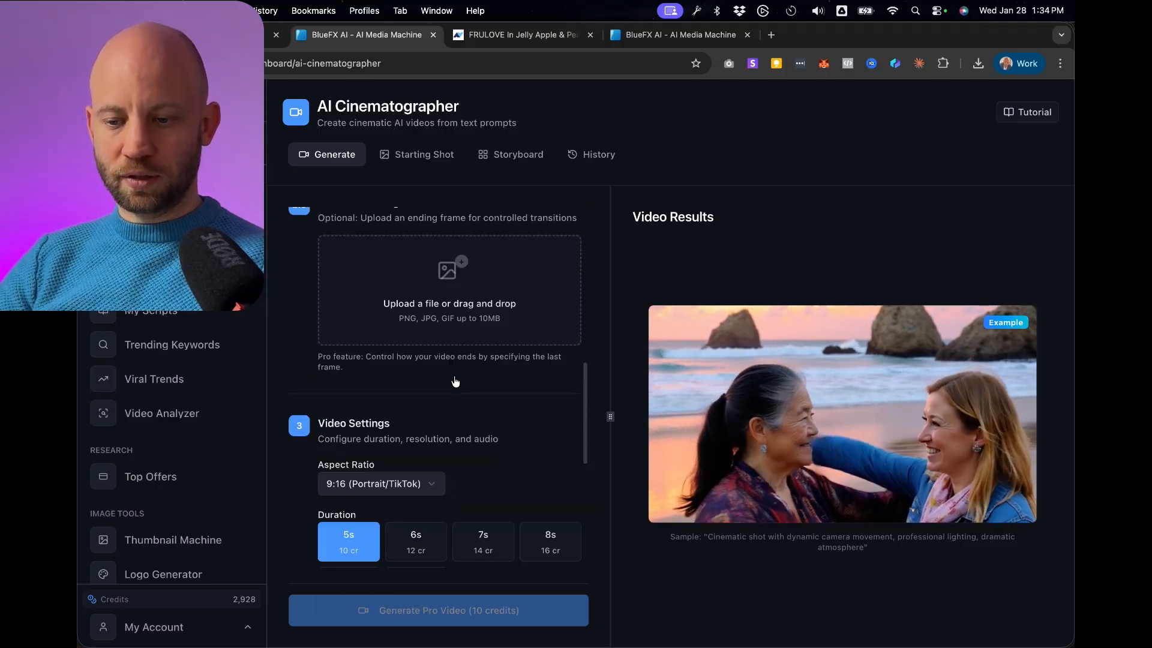
scroll(456, 381, "up", 7)
scroll(420, 336, "down", 3)
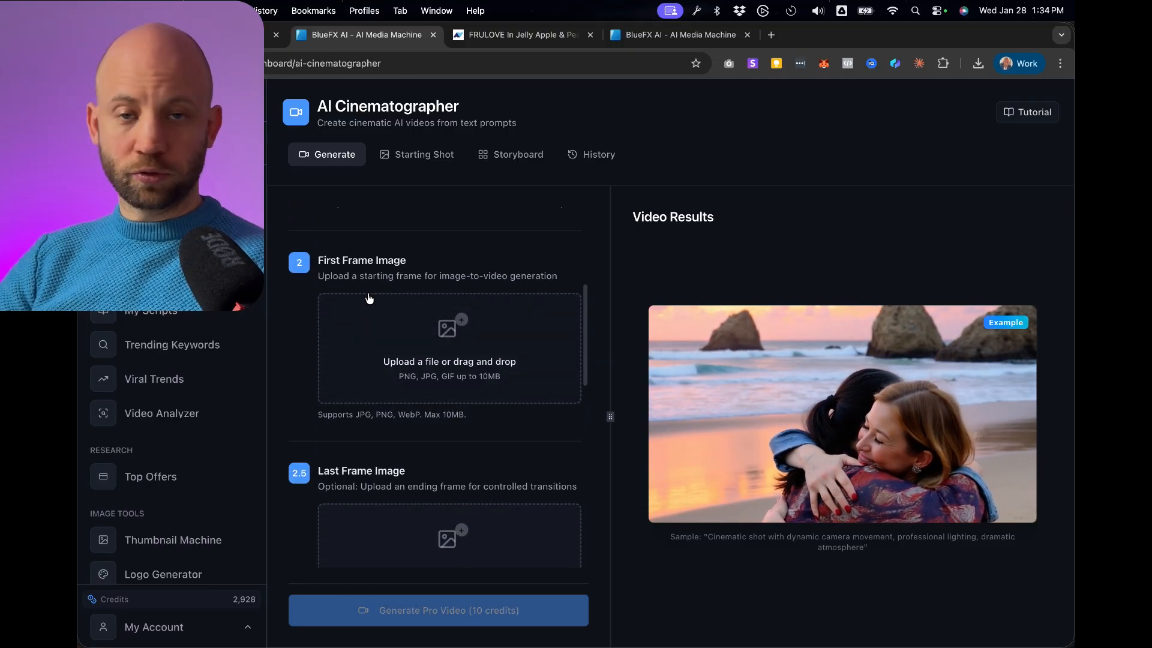
scroll(375, 371, "down", 2)
scroll(379, 432, "up", 5)
scroll(384, 402, "down", 3)
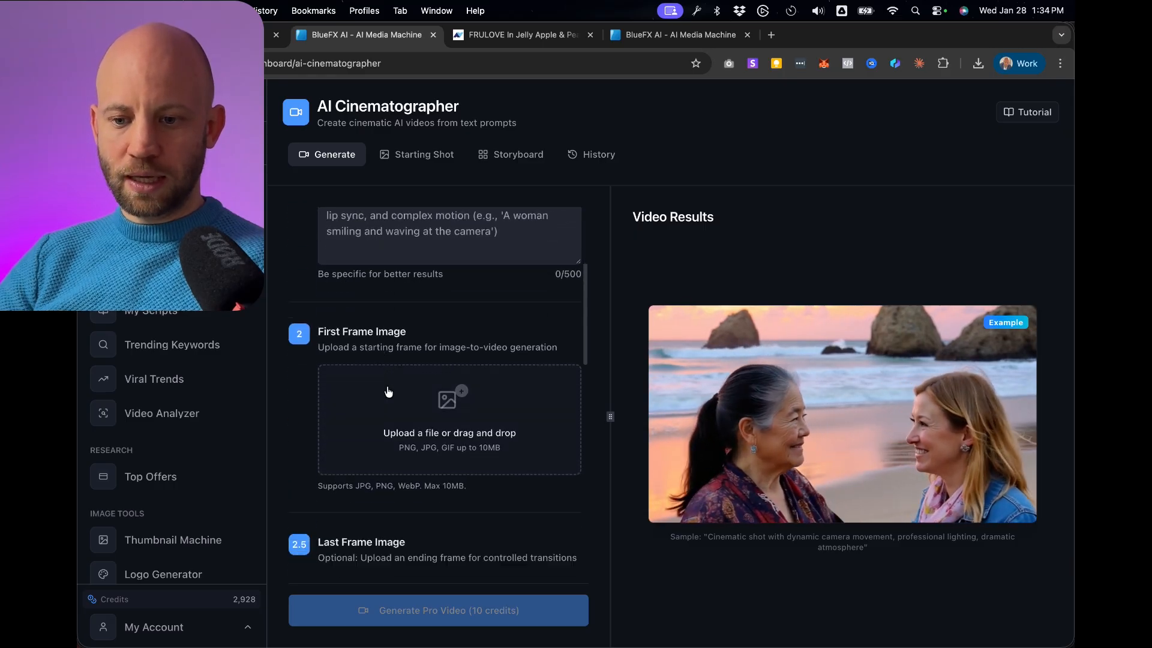
scroll(388, 391, "up", 1)
scroll(408, 407, "down", 1)
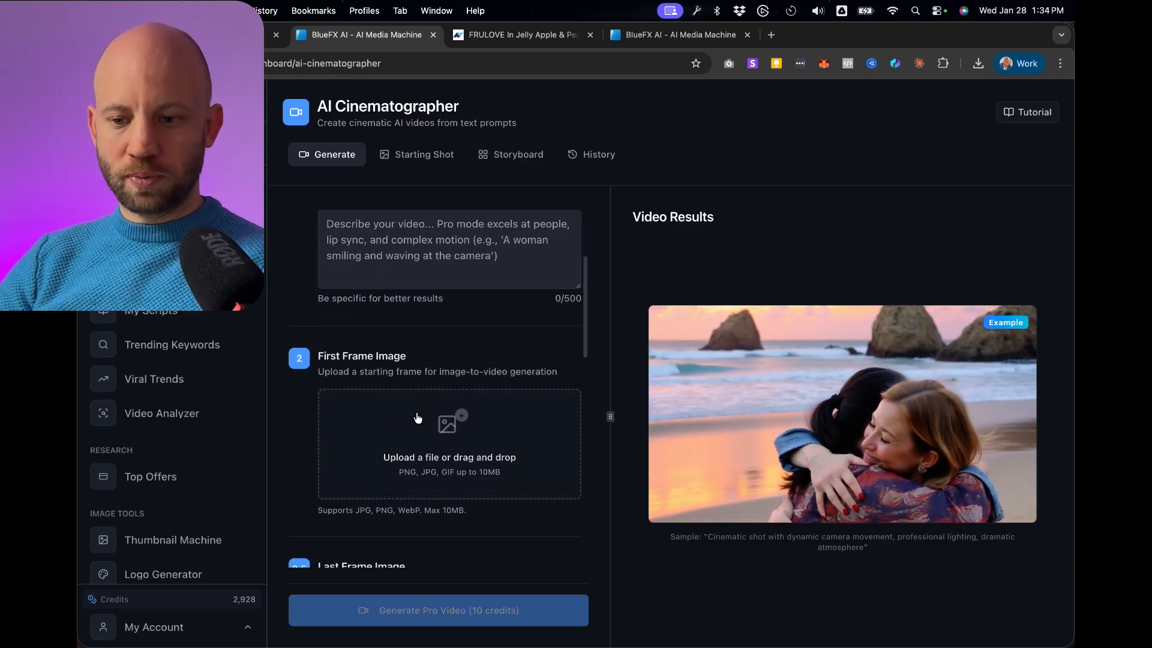
left_click(399, 433)
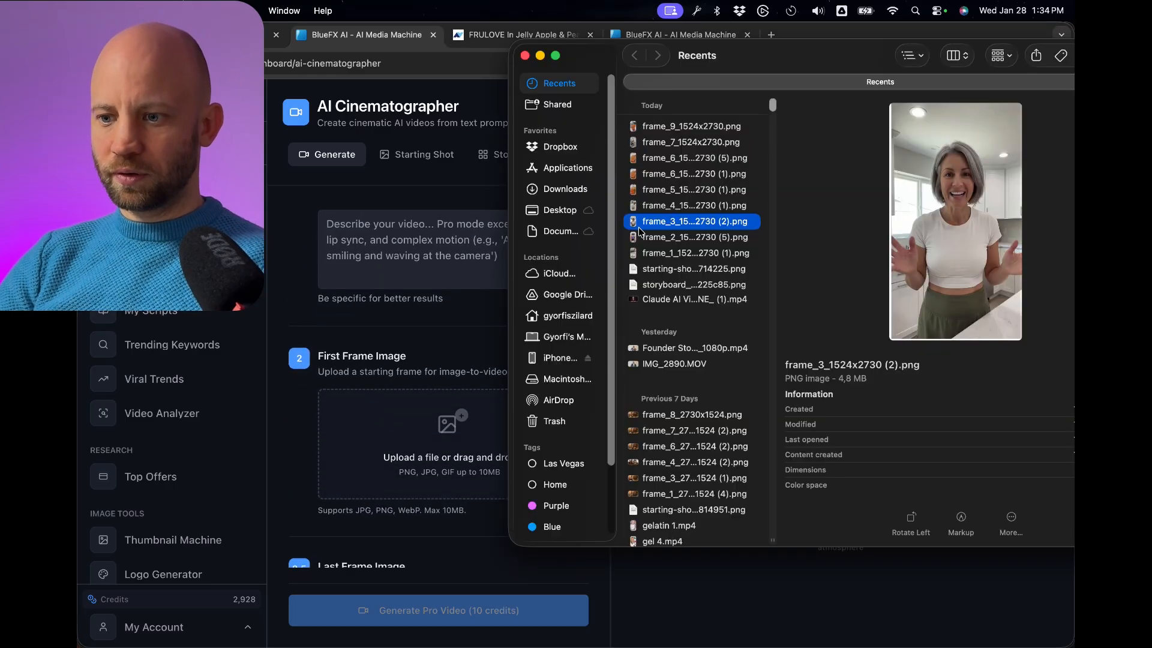
left_click_drag(681, 224, 378, 436)
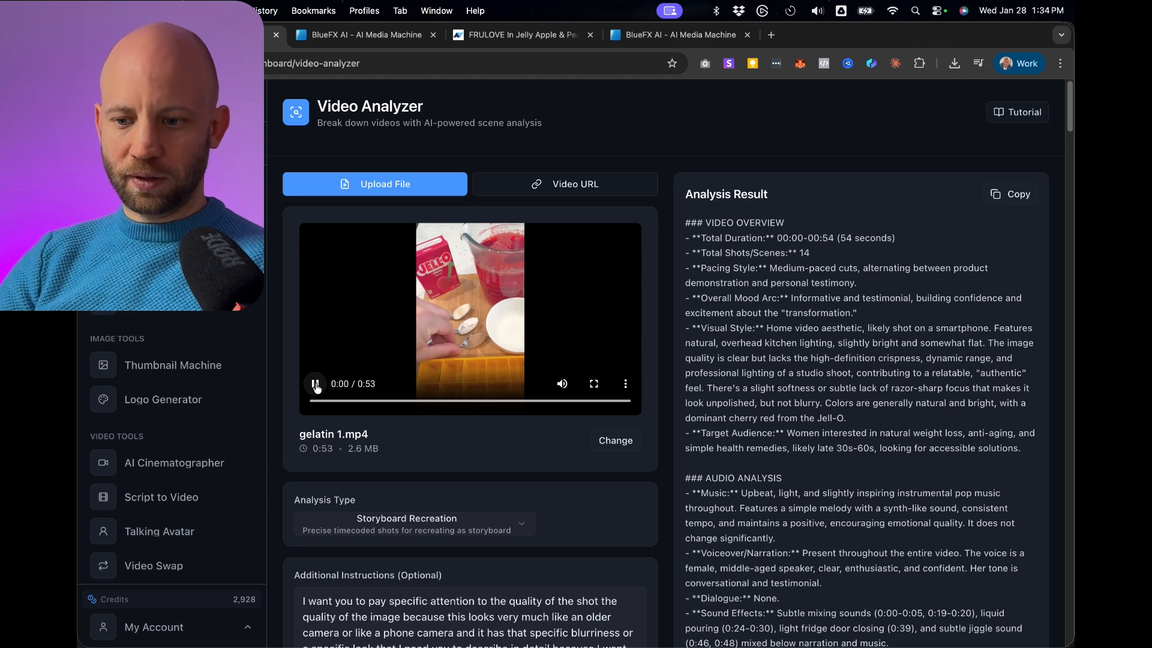
Play gelatin 1.mp4 in the Video Analyzer and read the Shot 1 breakdown in the analysis result.
left_click(316, 385)
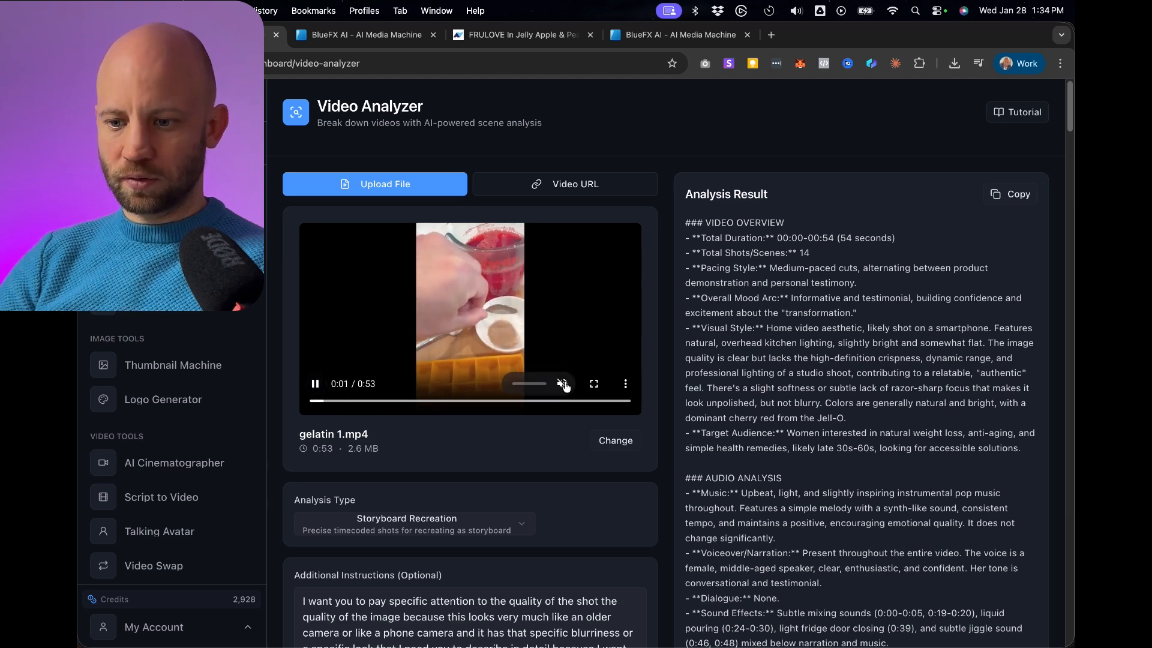
scroll(630, 270, "down", 10)
scroll(708, 141, "up", 2)
left_click_drag(706, 137, 810, 138)
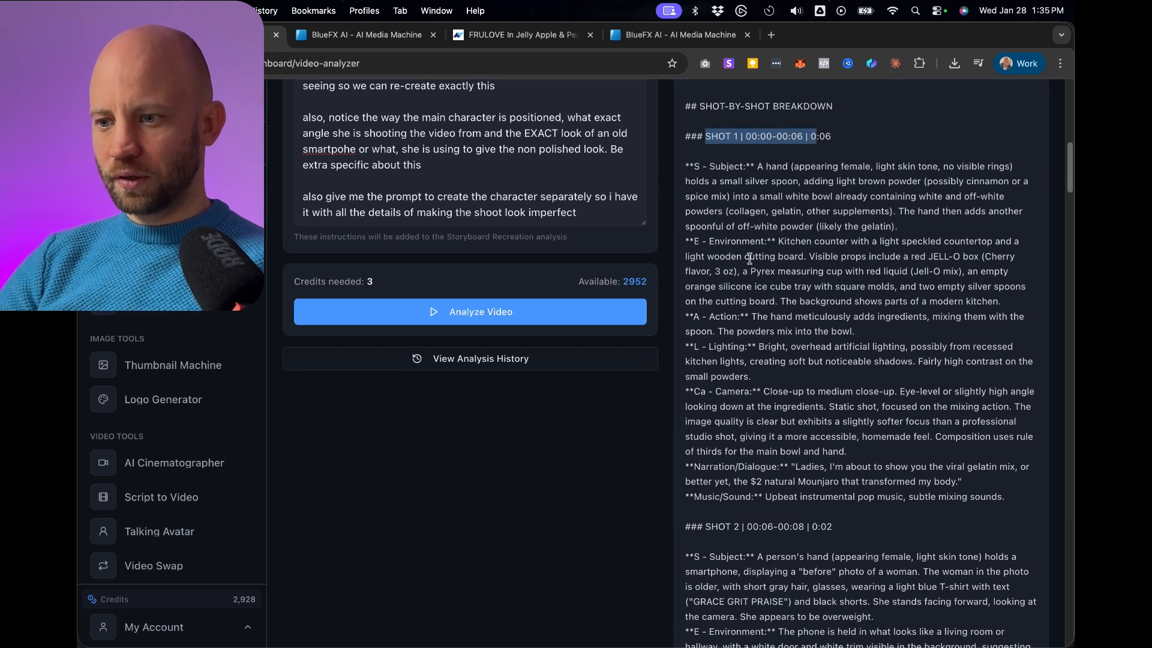
scroll(810, 138, "down", 2)
scroll(809, 138, "up", 2)
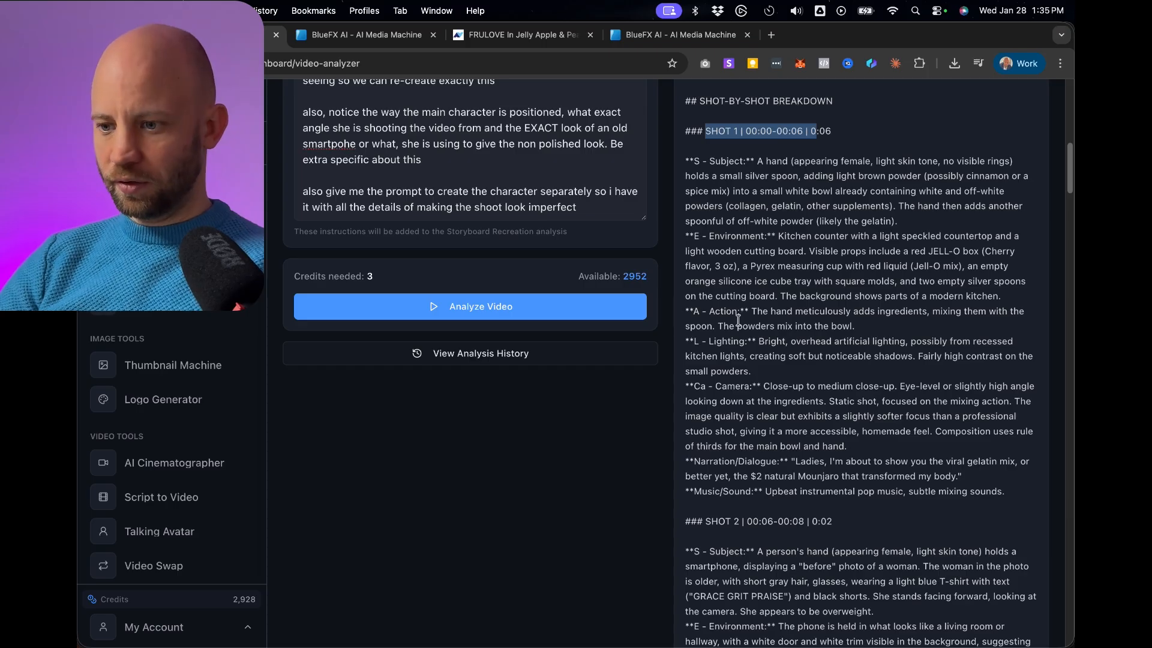
scroll(715, 290, "down", 1)
Copy Shot 1's action description from the analysis into the Pro video prompt.
left_click_drag(752, 287, 991, 299)
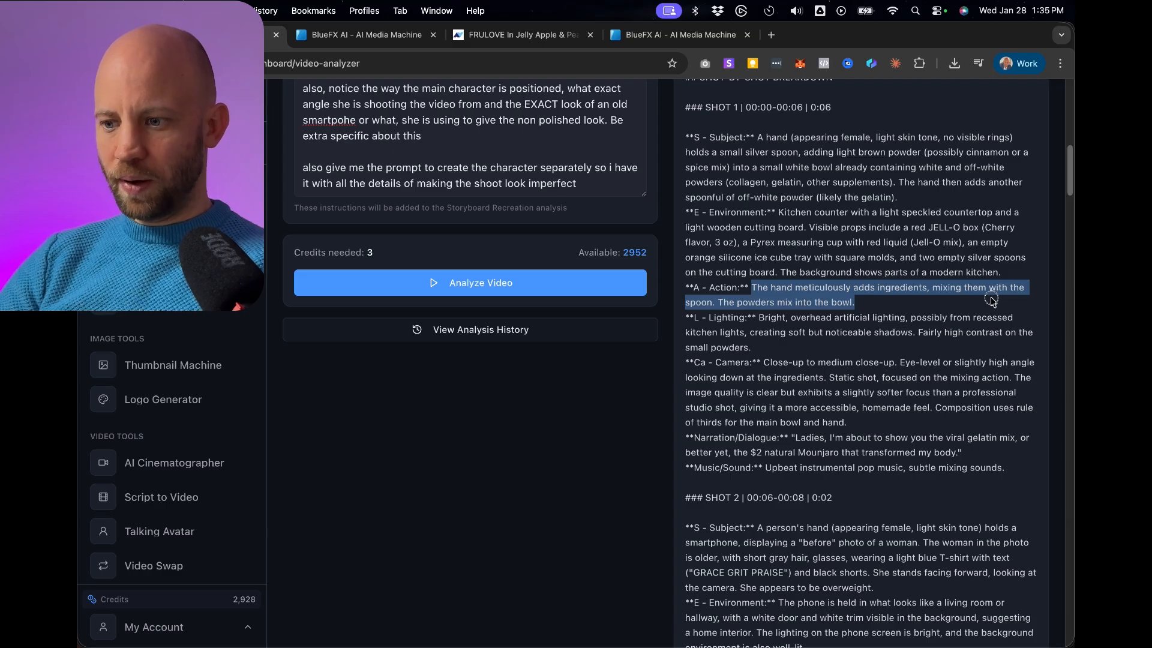
right_click(791, 291)
left_click(507, 323)
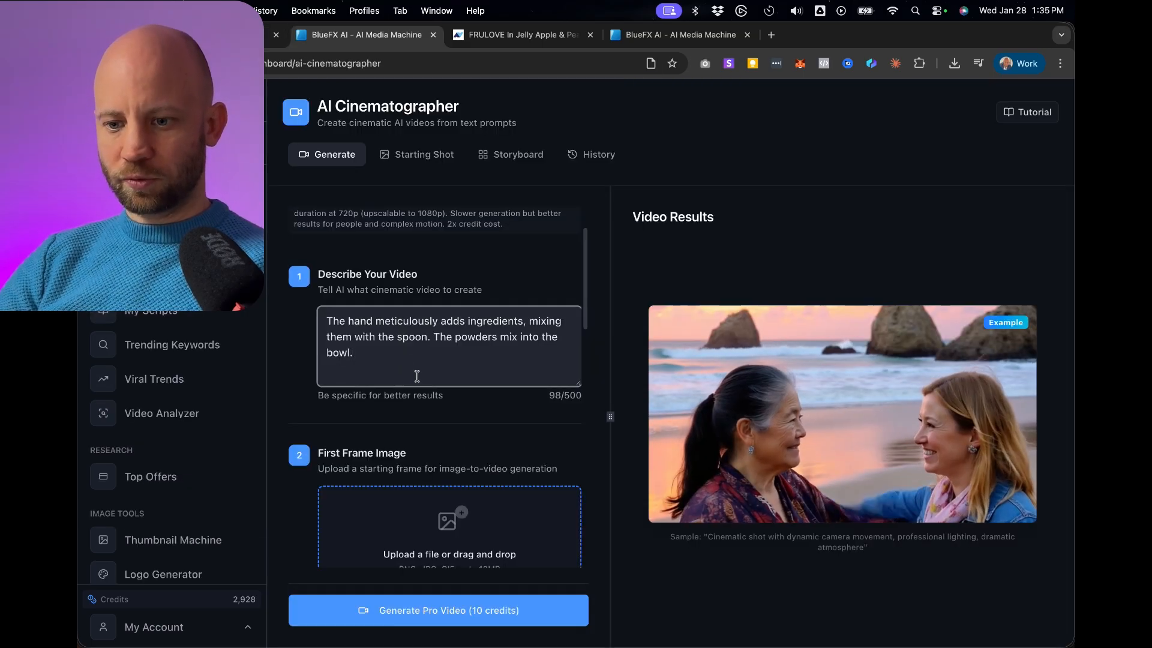
Set frame_1_1524x2730 (1).png from Downloads as the first frame image.
scroll(418, 419, "down", 3)
left_click(424, 435)
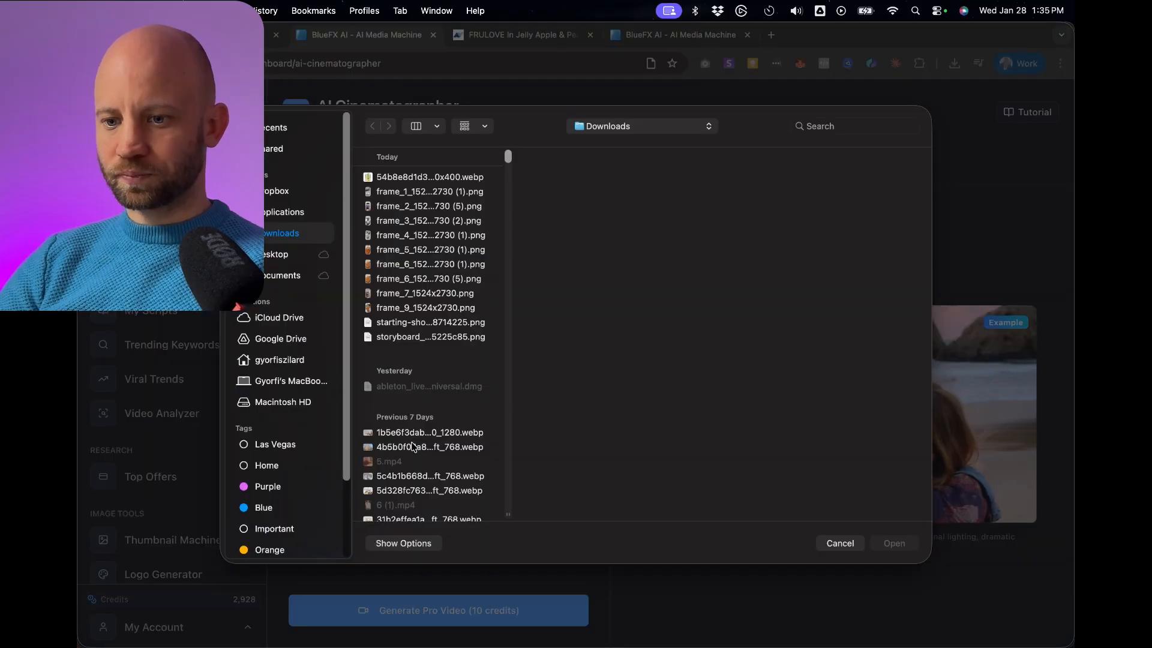
left_click(404, 198)
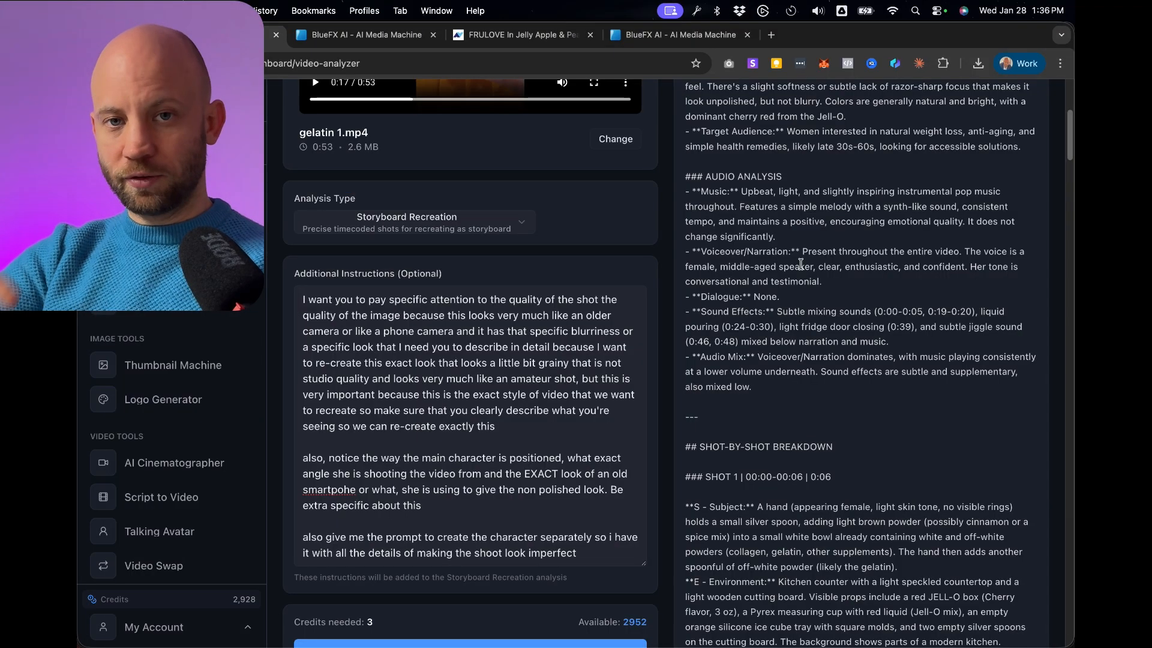
Copy the phrase "subtle mixing sounds." from Shot 1's Music/Sound line in the video analysis.
scroll(500, 267, "up", 5)
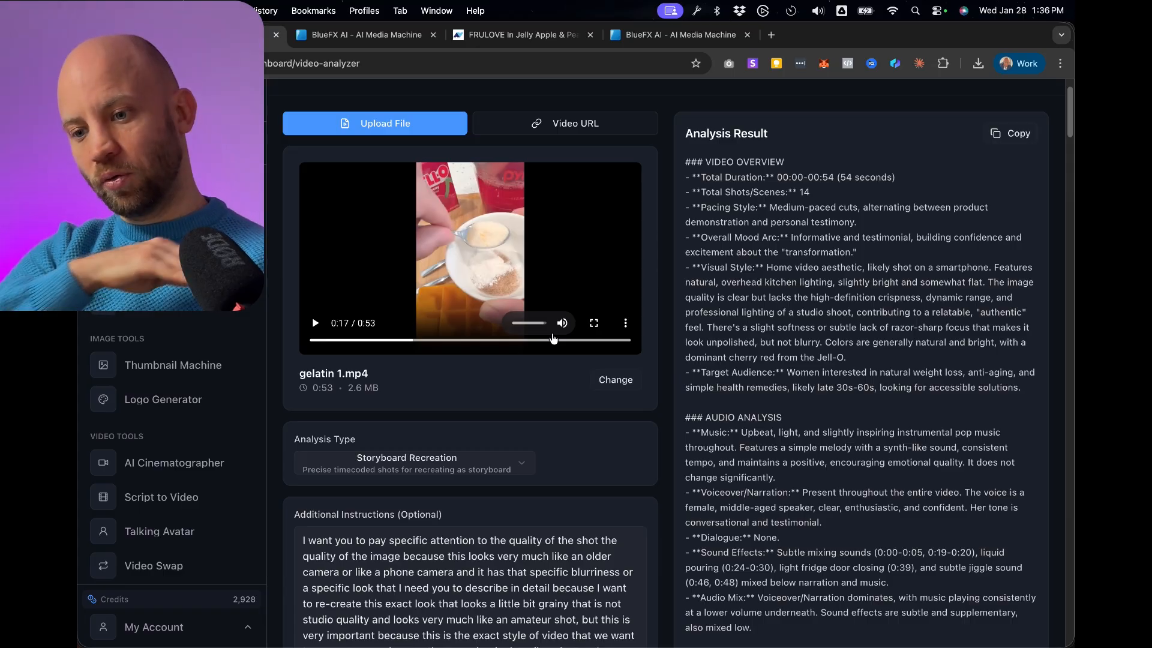
scroll(807, 412, "down", 2)
scroll(808, 412, "down", 5)
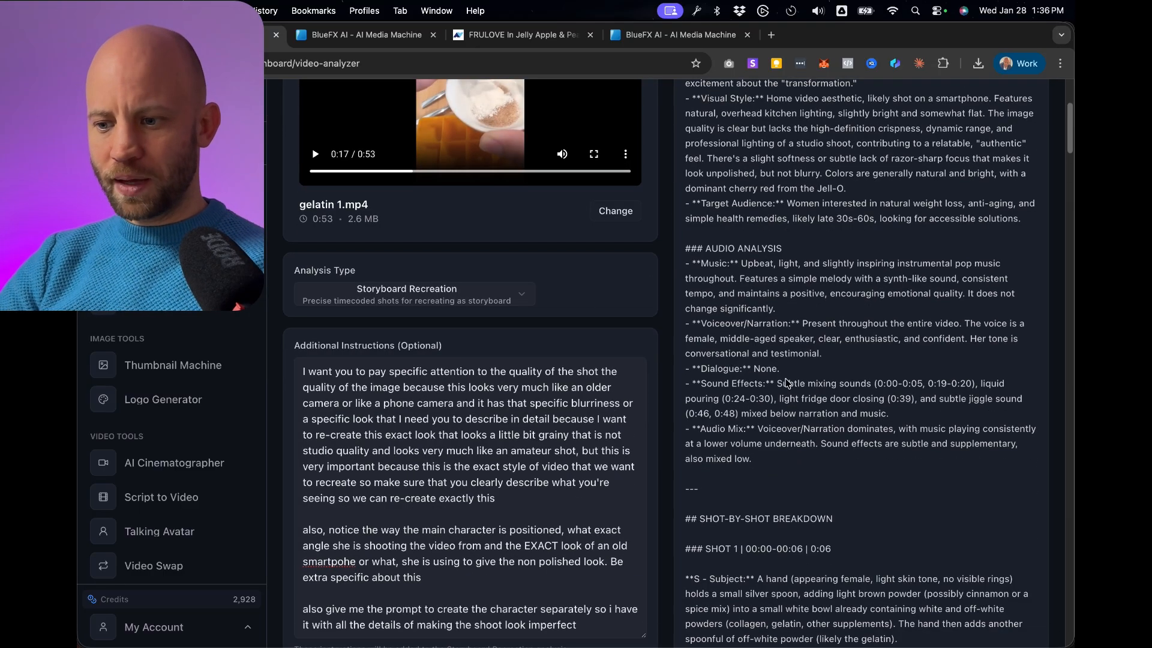
scroll(814, 331, "down", 15)
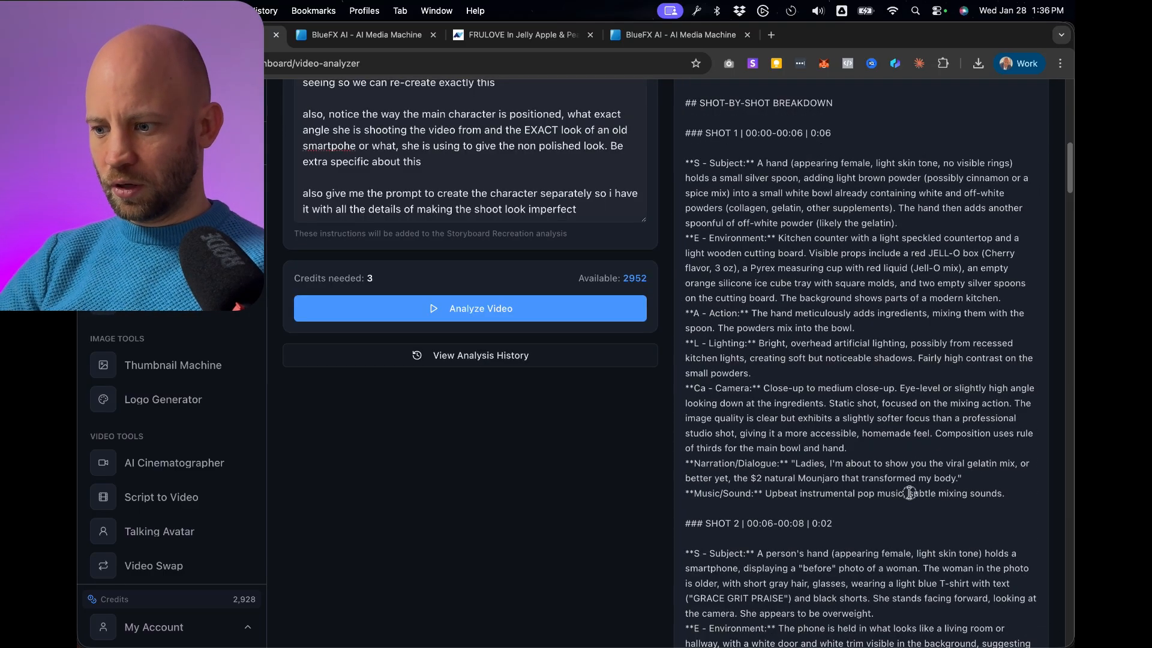
left_click_drag(903, 493, 1008, 494)
right_click(993, 493)
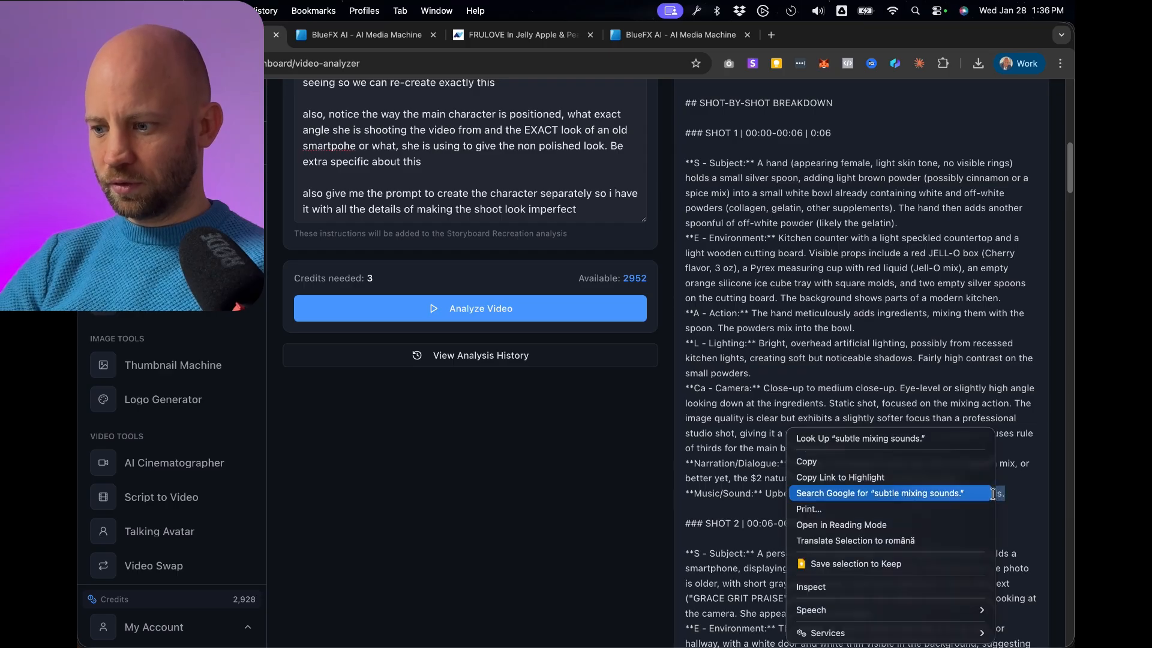
left_click(810, 462)
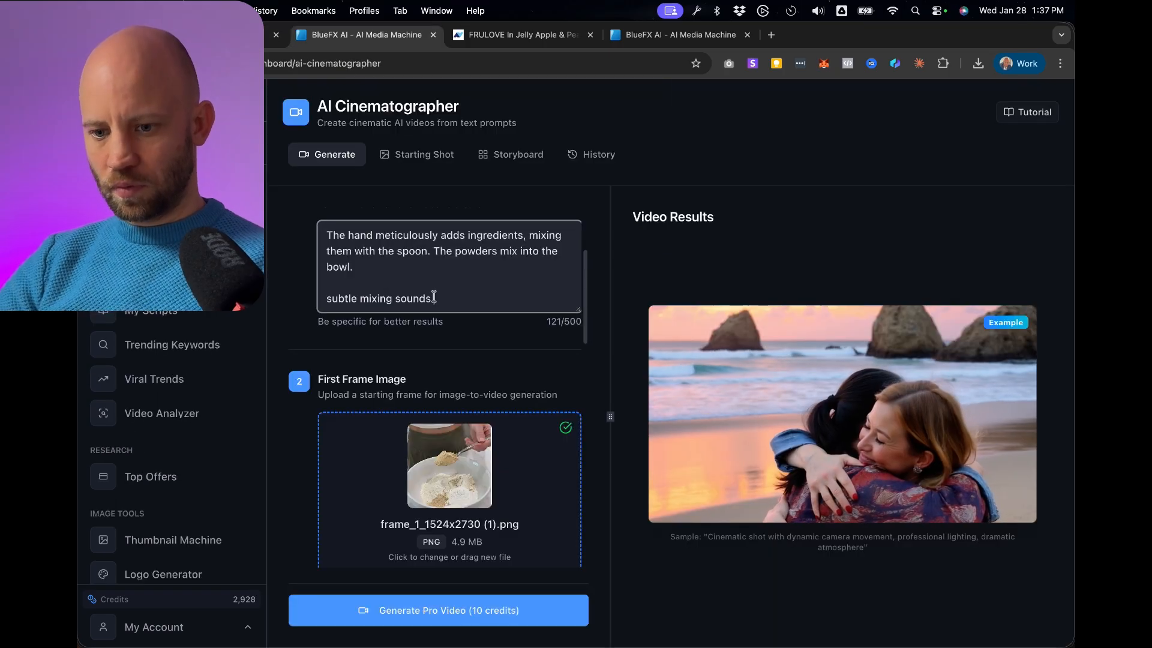
Add "subtle mixing sounds." below the action text in the video prompt and generate the 5-second Pro video.
scroll(496, 314, "down", 4)
scroll(497, 313, "down", 5)
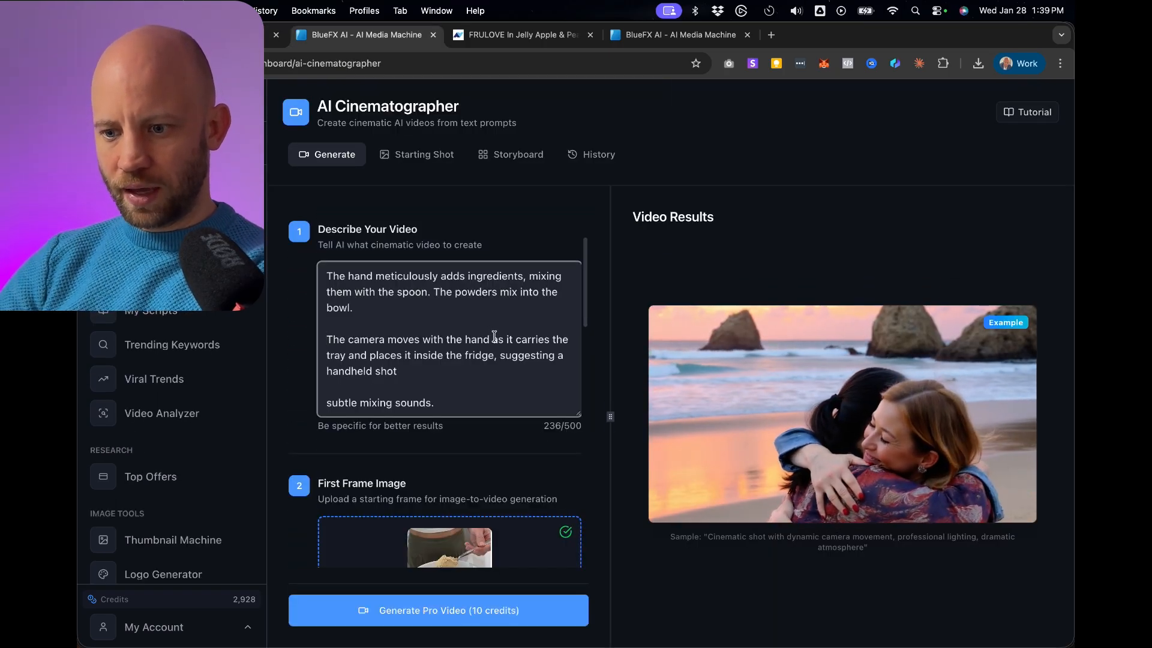
left_click(453, 618)
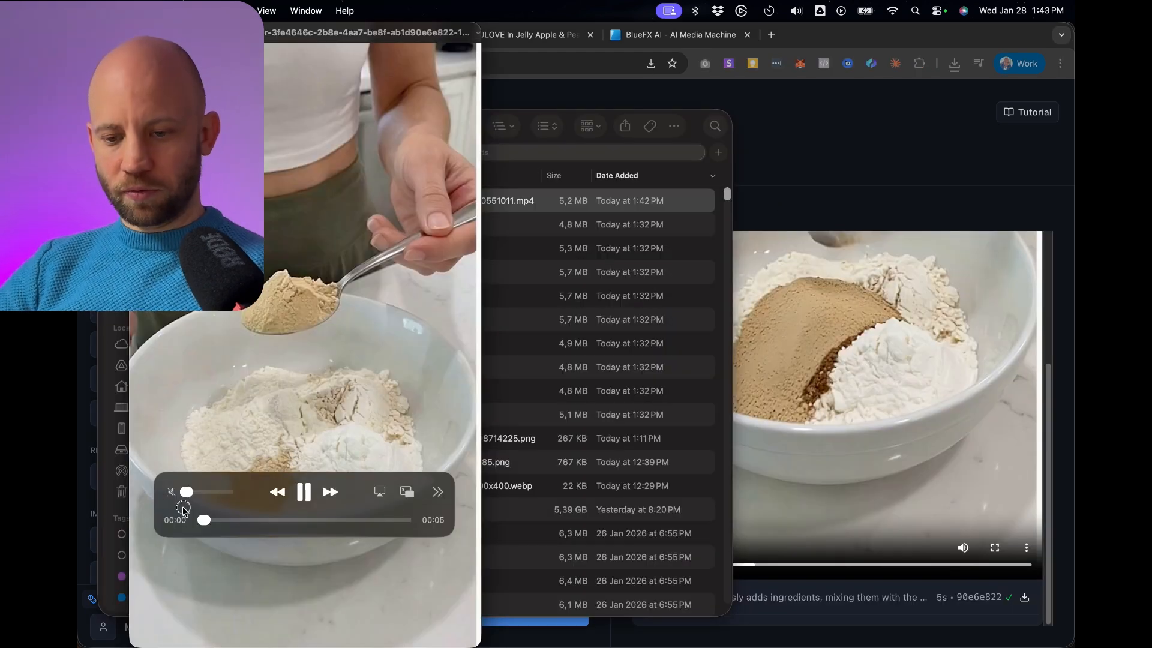
Scrub through the generated mixing clip and the matching moment around 00:19 of the original gelatin video.
left_click_drag(204, 520, 316, 519)
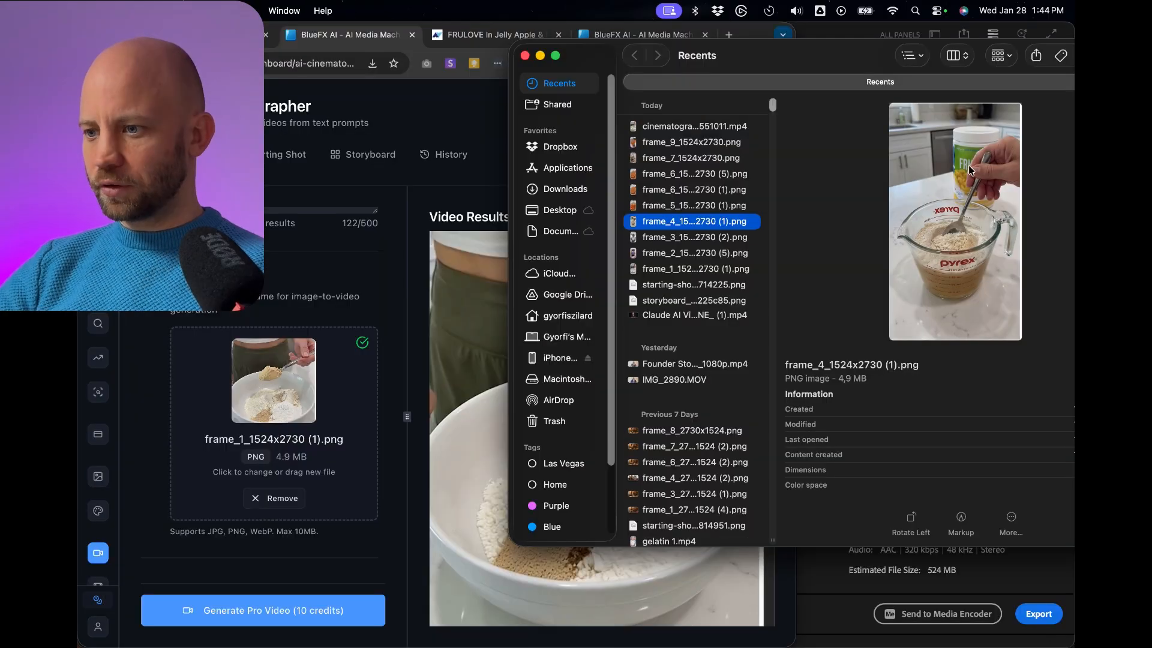
left_click_drag(970, 170, 267, 387)
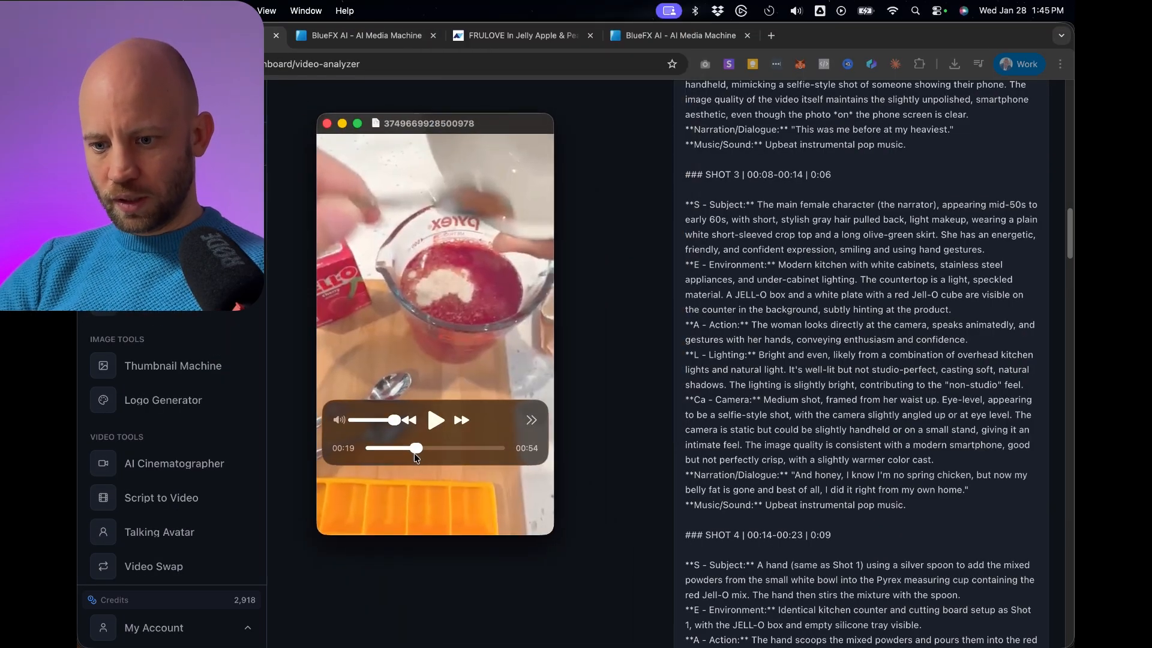
left_click_drag(414, 455, 418, 455)
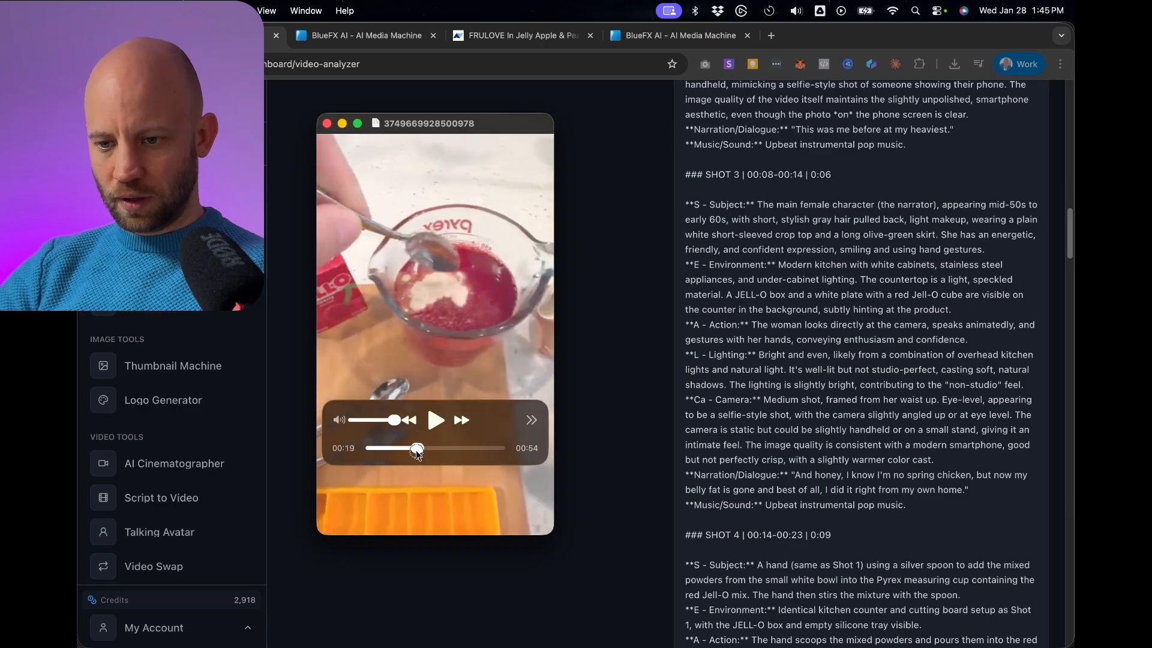
Describe a moving handheld camera, white powder in the glass, and an "amateur shot slight camera shake, trying to follow the hand", with mixing sounds and "no voice".
scroll(780, 300, "down", 10)
left_click_drag(752, 303, 1004, 316)
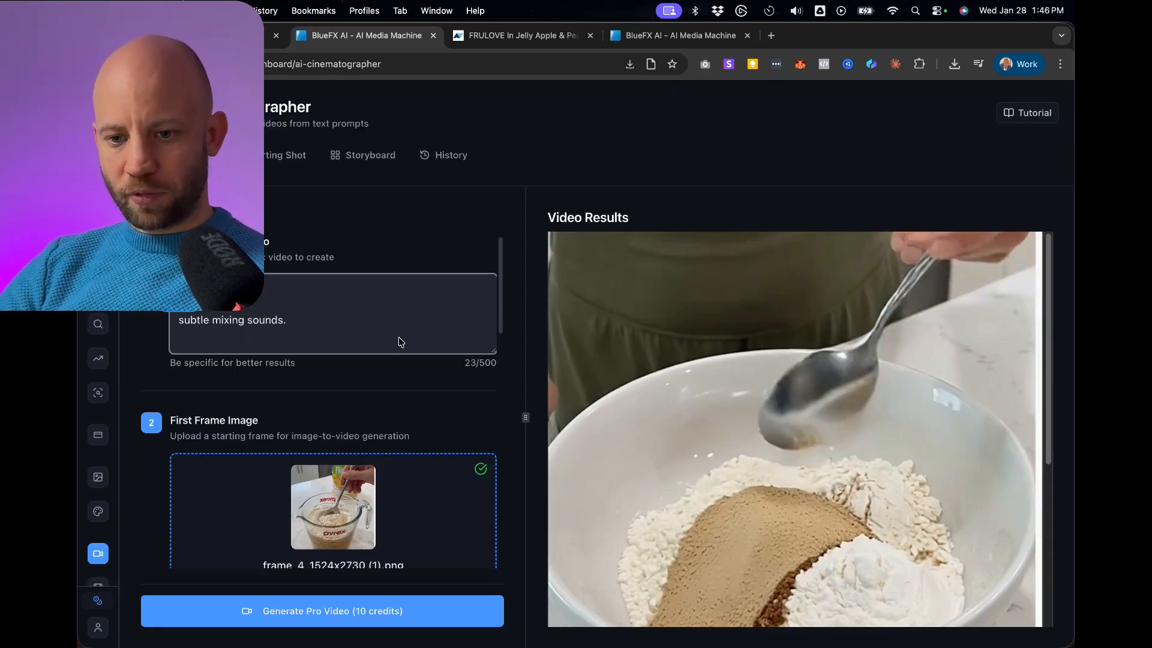
type("also moving")
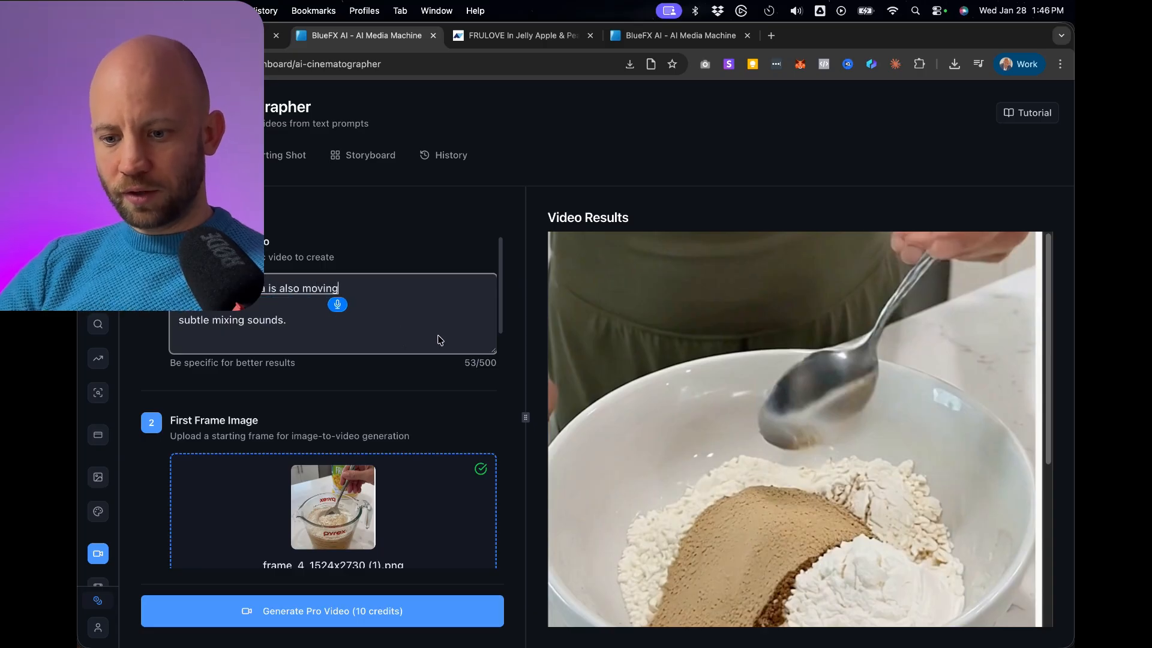
type(" as the woman is staring")
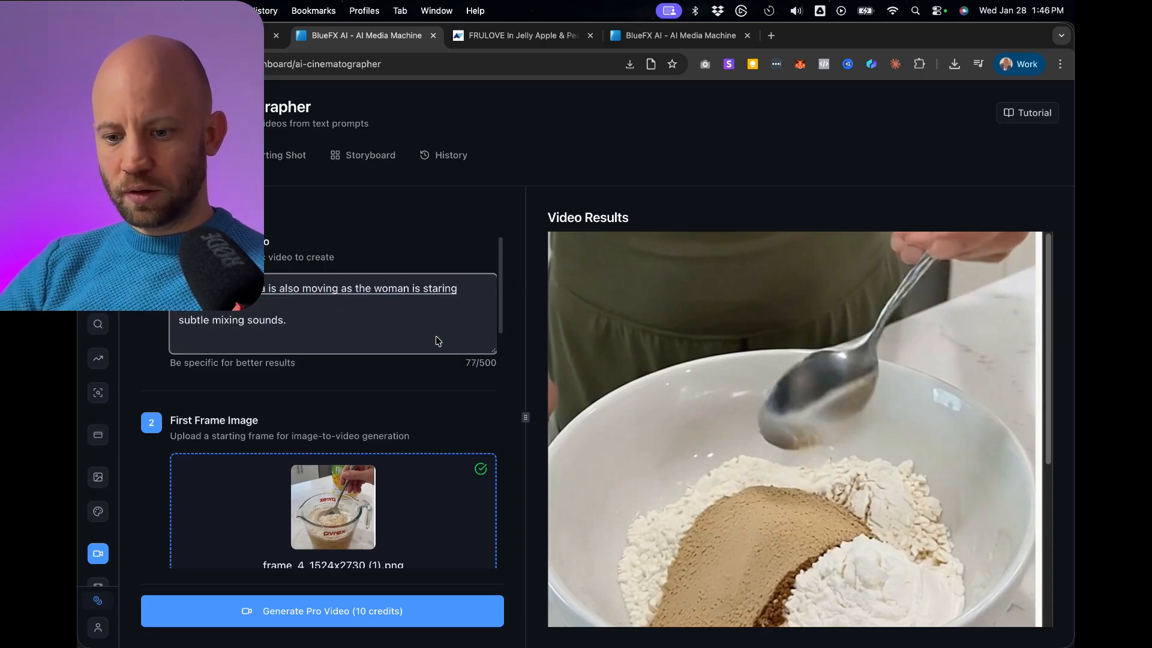
type(" the")
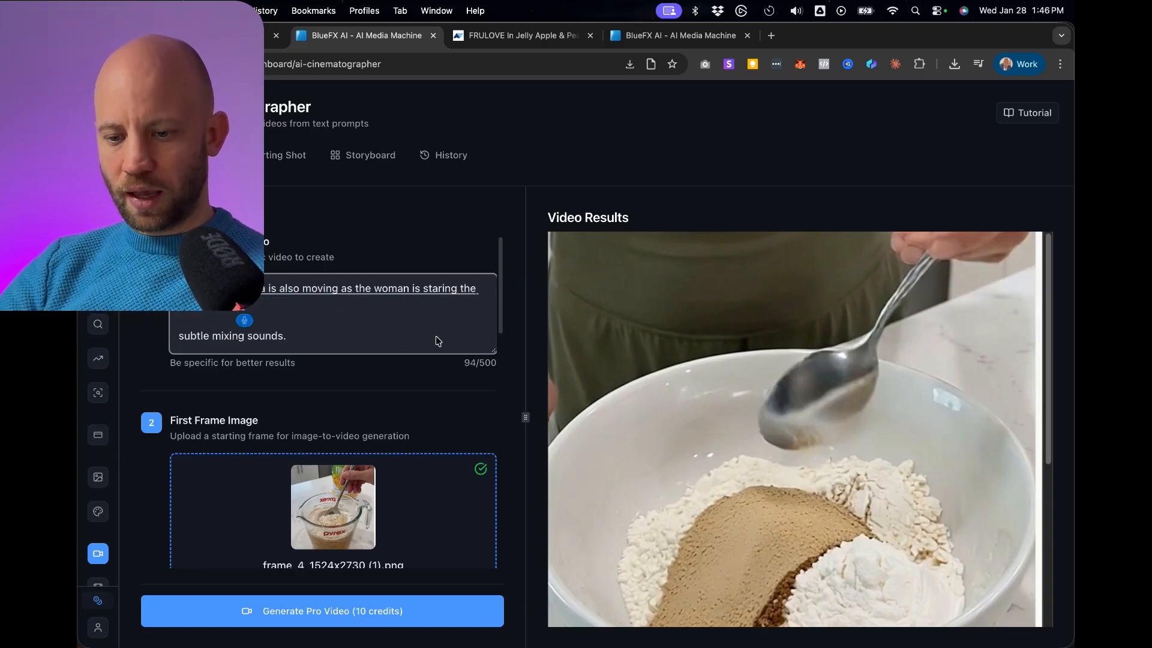
type(" around in the glass amateur shot.")
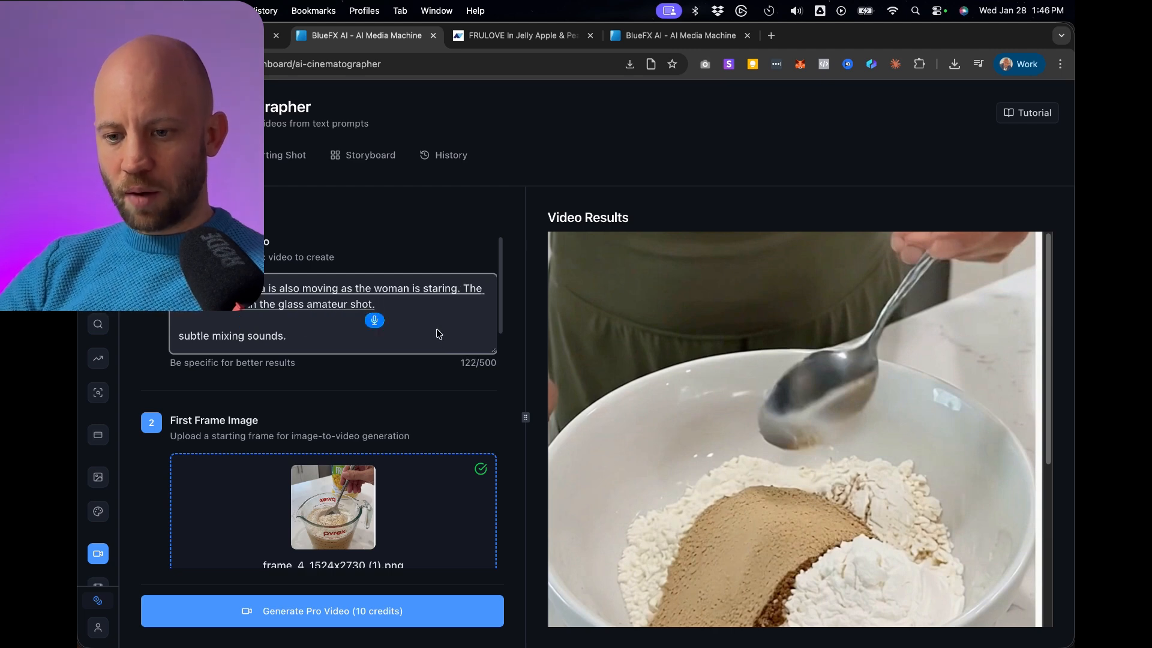
type(" slide camera shake")
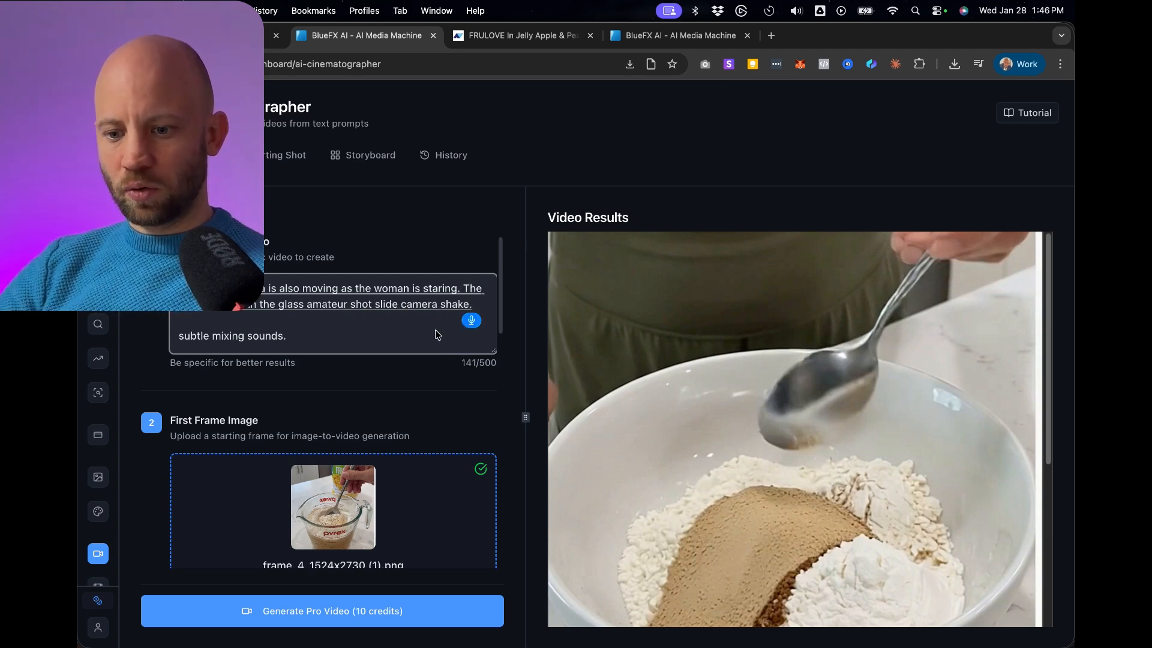
type(" trying to follow the hand., no voice")
Check the prompt's closing sound line and generate the 5-second Pro video from frame_4_1524x2730 (1).png.
left_click_drag(333, 352, 290, 356)
left_click(374, 353)
left_click_drag(362, 353, 272, 353)
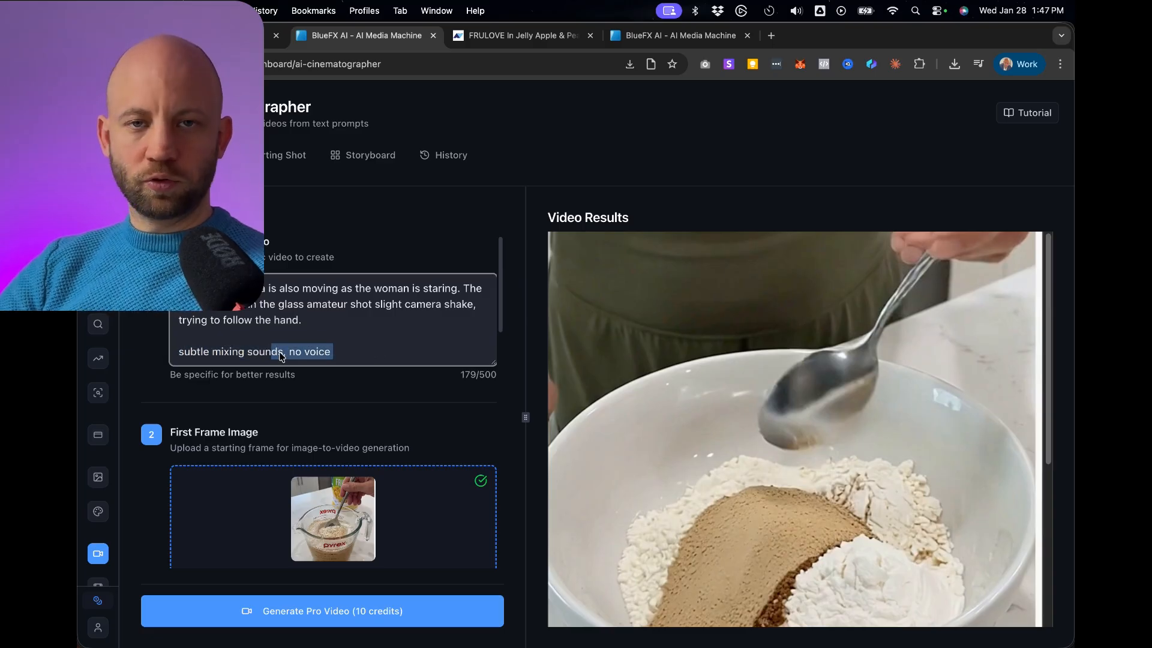
scroll(370, 354, "down", 2)
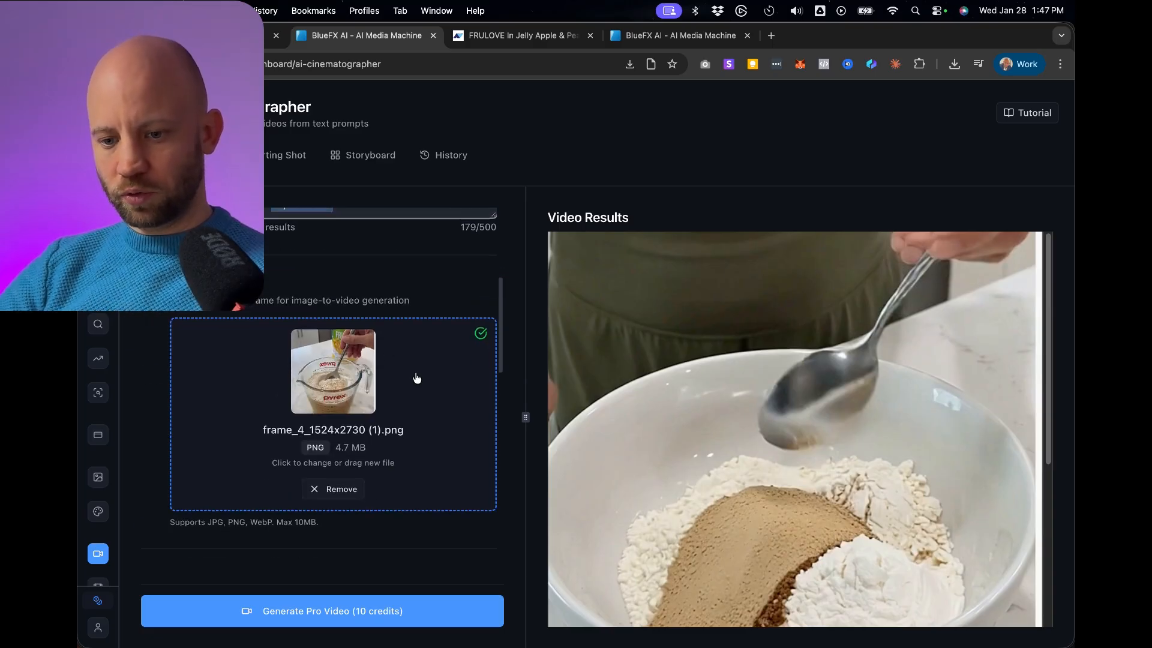
scroll(414, 378, "down", 2)
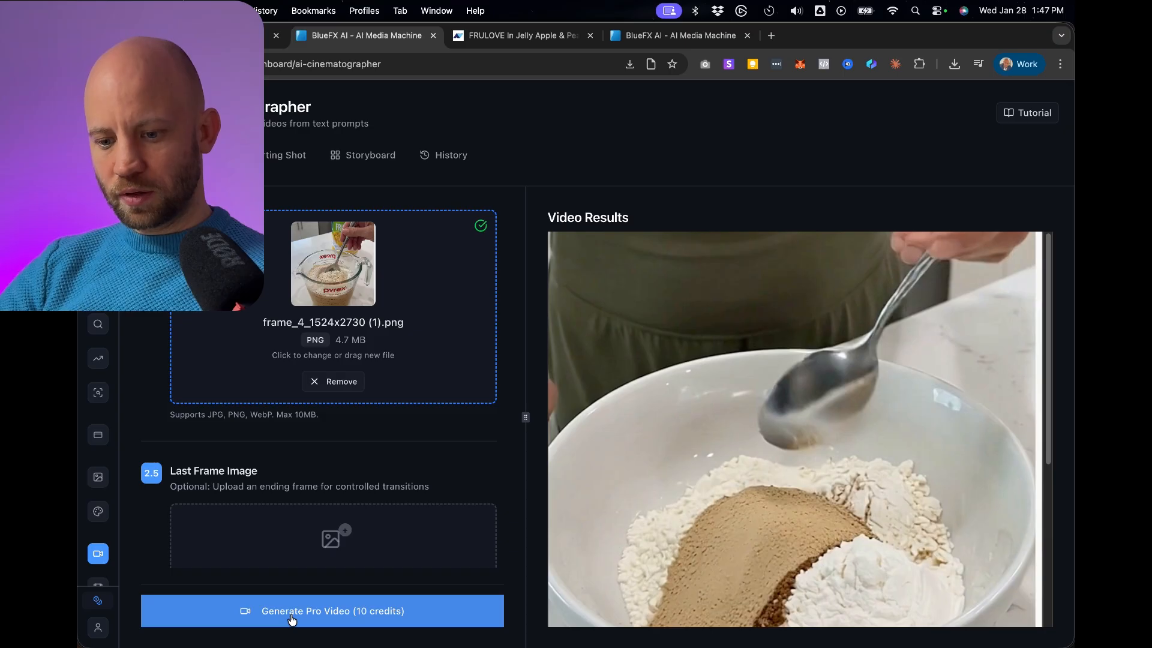
left_click(292, 619)
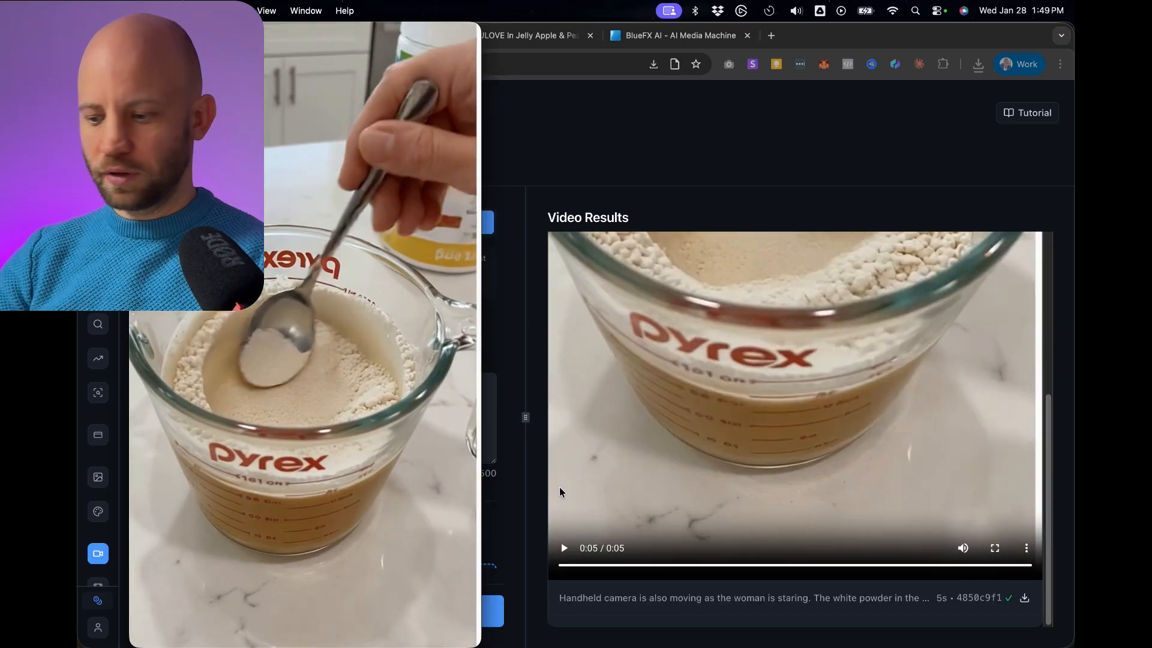
Scrub back through the downloaded clip of the spoon mixing powder in the Pyrex cup.
mouse_move(403, 517)
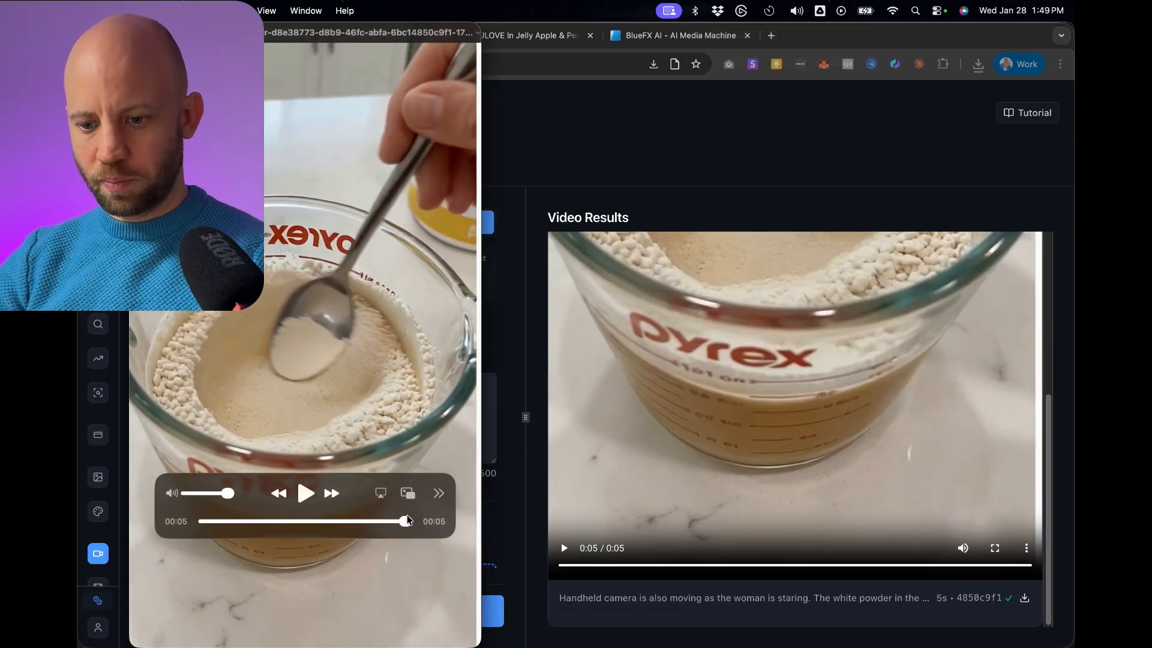
left_click_drag(407, 520, 322, 521)
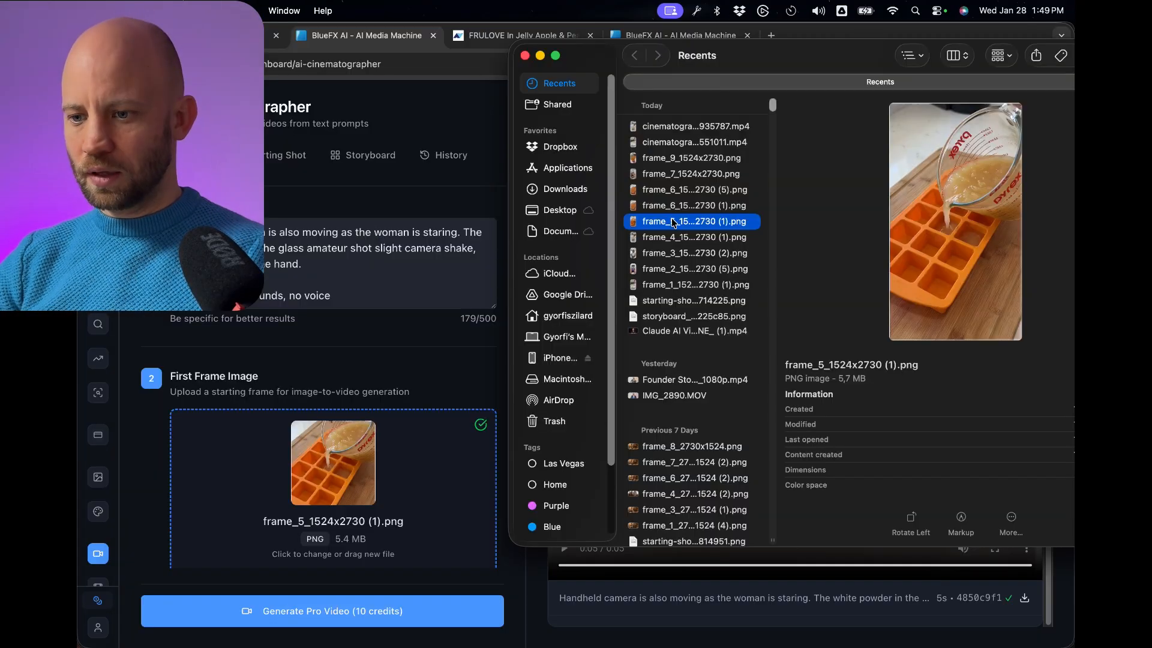
Set frame_5_1524x2730 (1).png as the first frame and move the prompt text from "amateur shot" onward into its own paragraph.
double_click(672, 220)
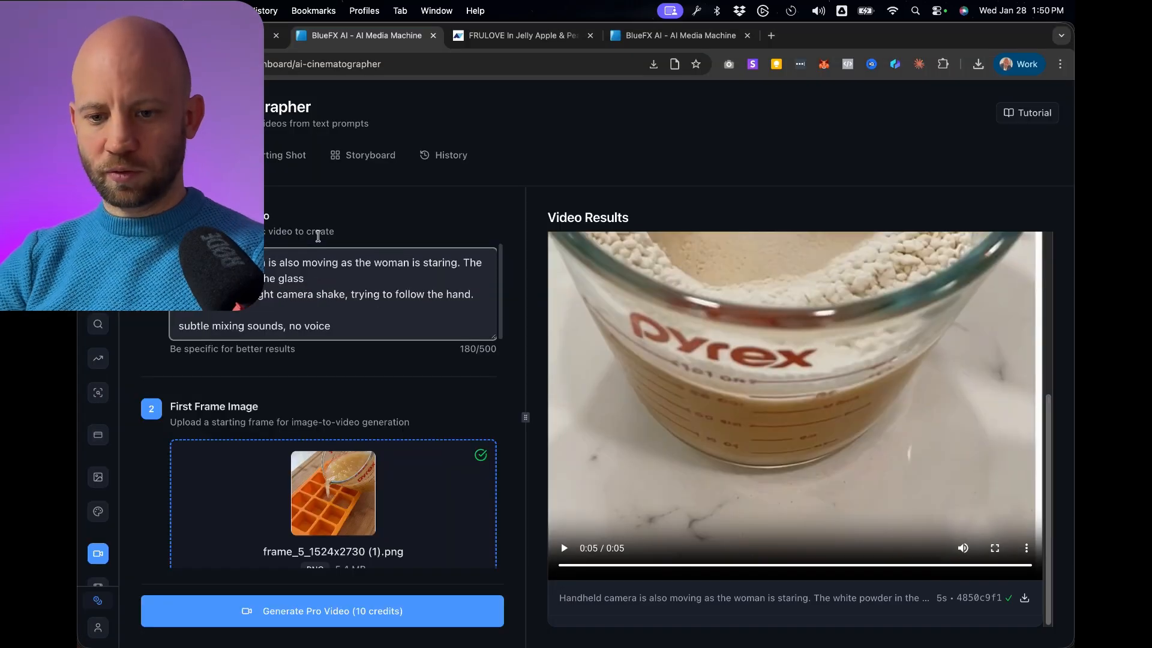
key("Return")
key("Return")
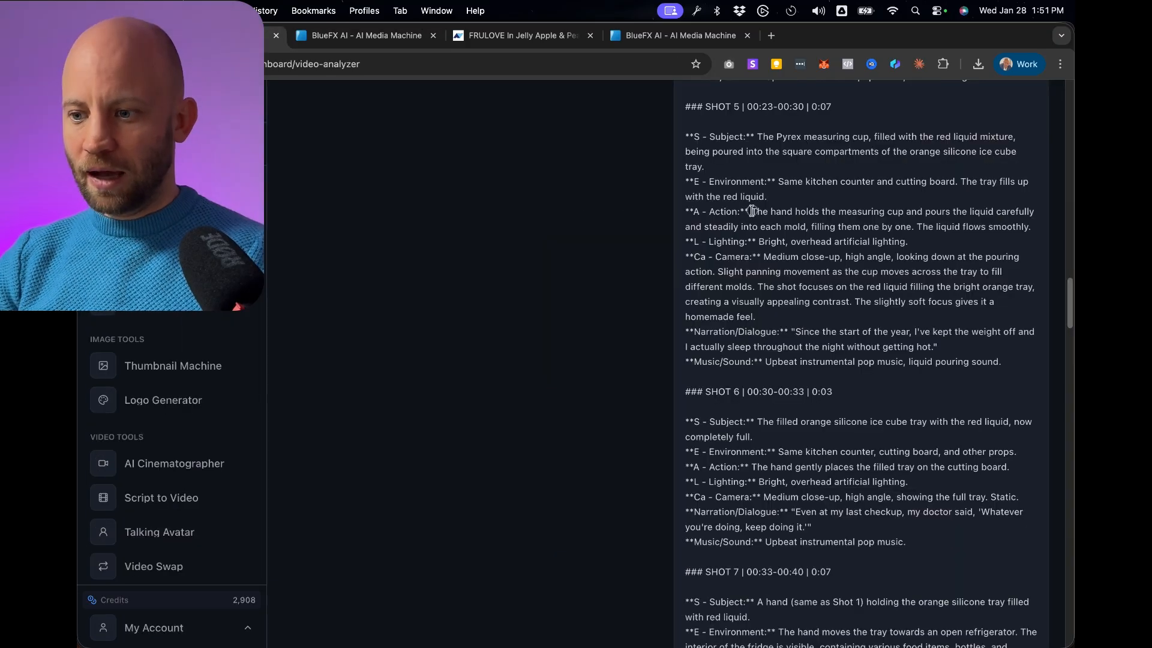
Replace the prompt's camera and white powder text with Shot 5's Action description of pouring the liquid into each mold, copied from the video analysis.
left_click_drag(753, 211, 1032, 227)
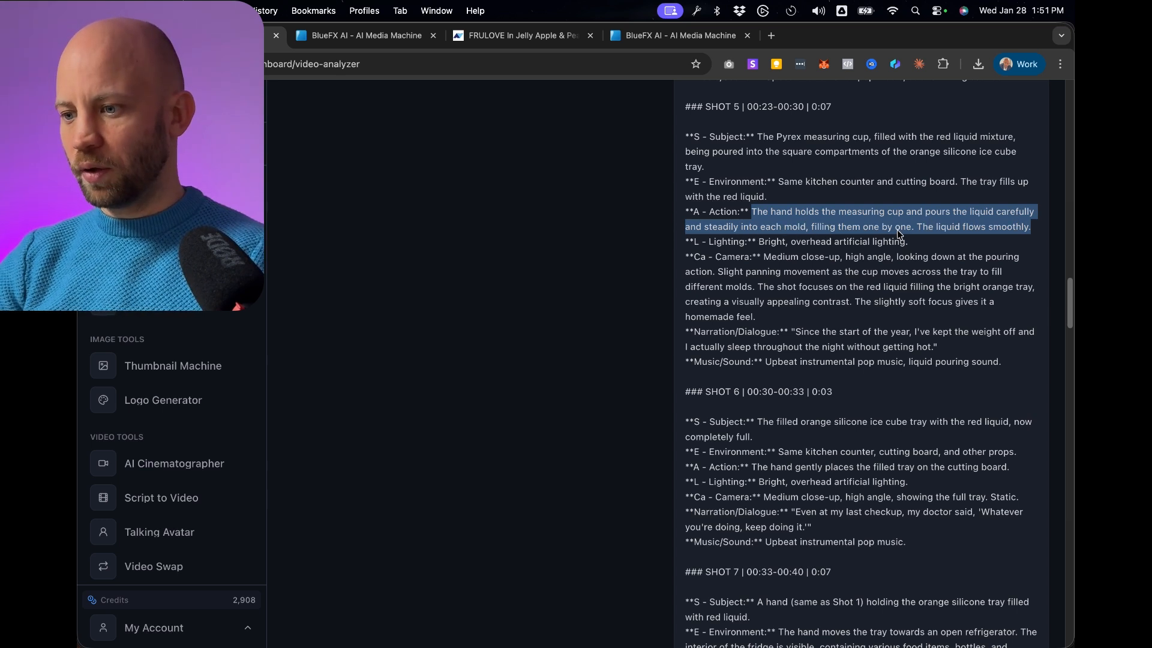
right_click(956, 226)
left_click(811, 254)
left_click(365, 36)
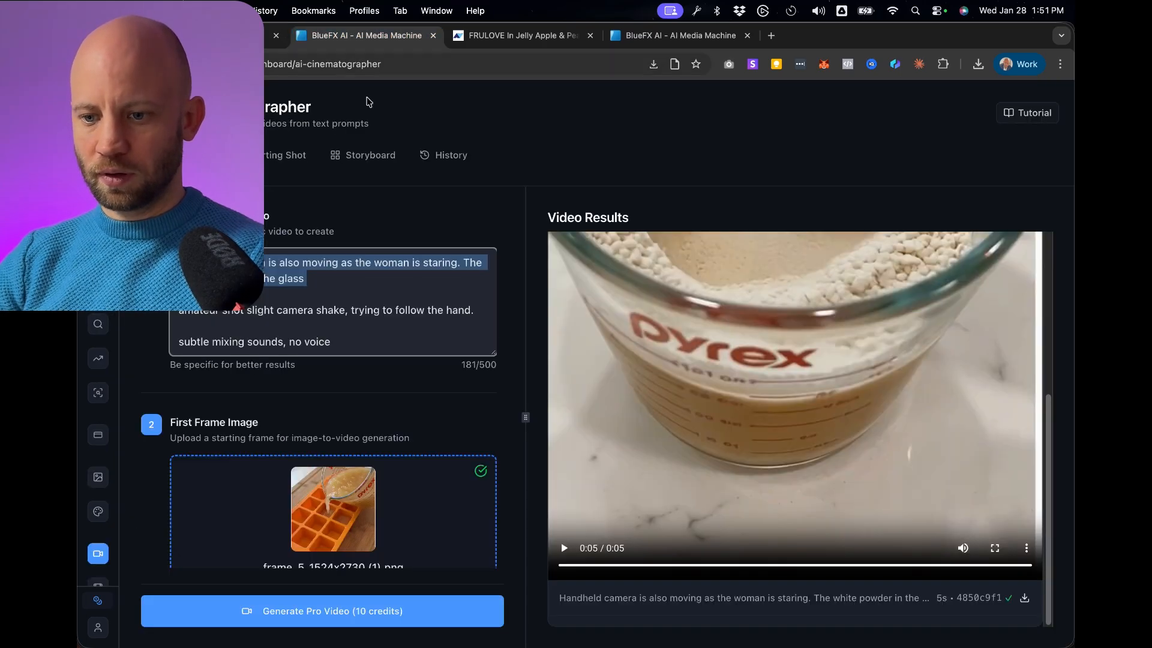
right_click(246, 270)
left_click(275, 367)
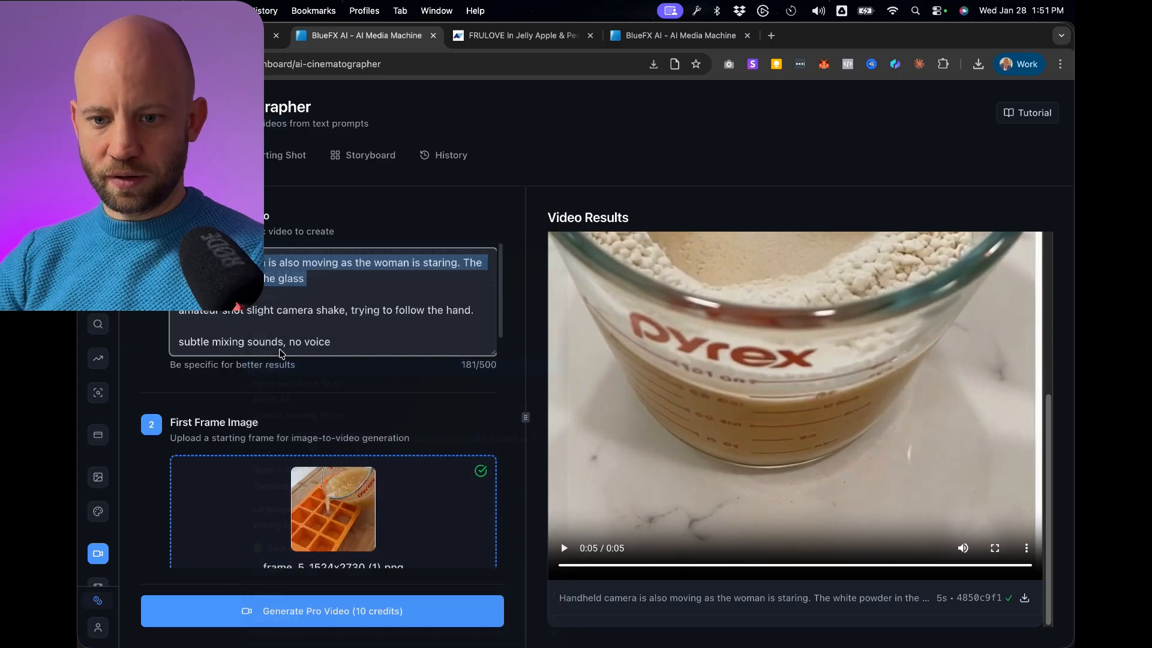
Set the video duration to 6 seconds and generate the Pro video.
scroll(375, 312, "down", 10)
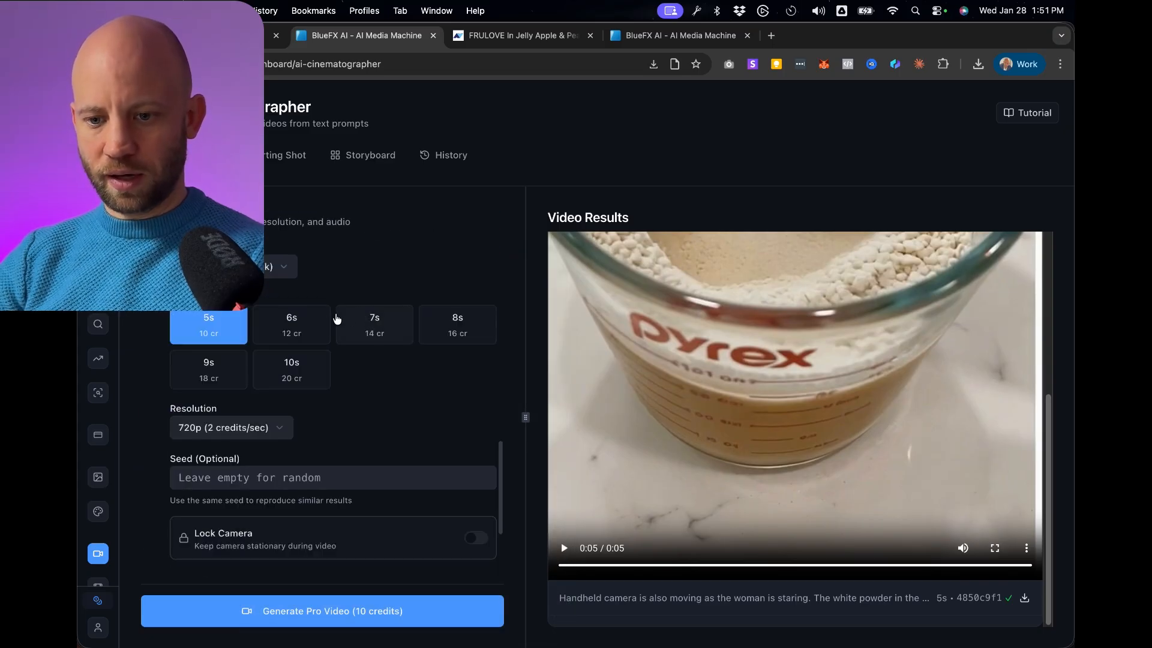
left_click(323, 321)
scroll(420, 261, "down", 4)
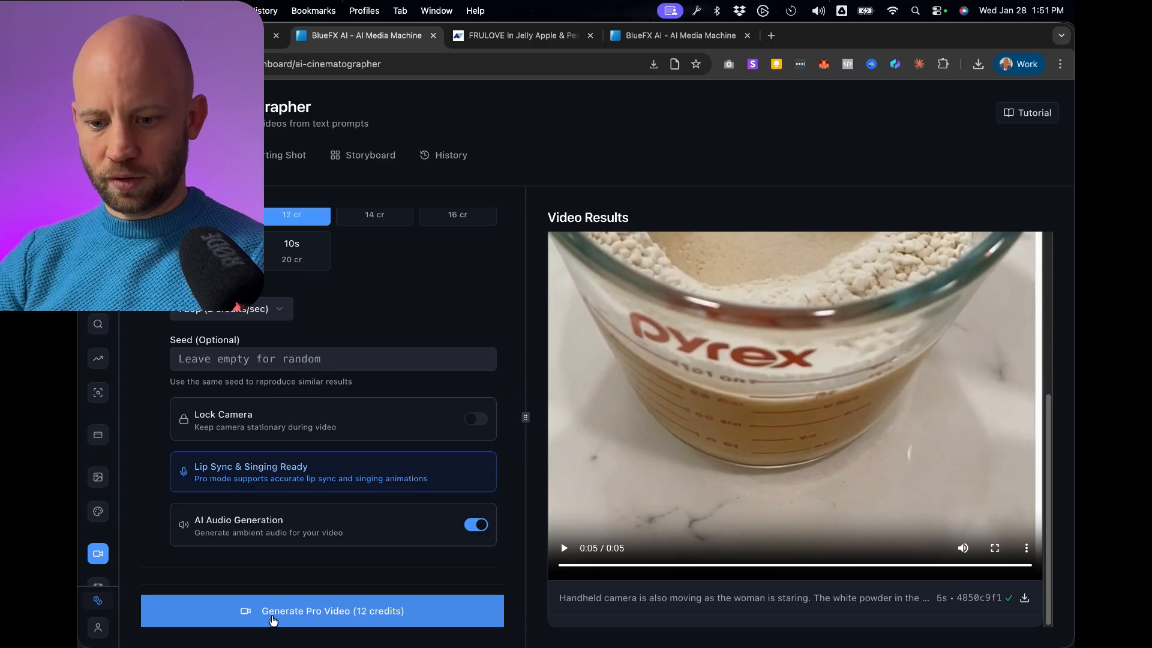
left_click(273, 619)
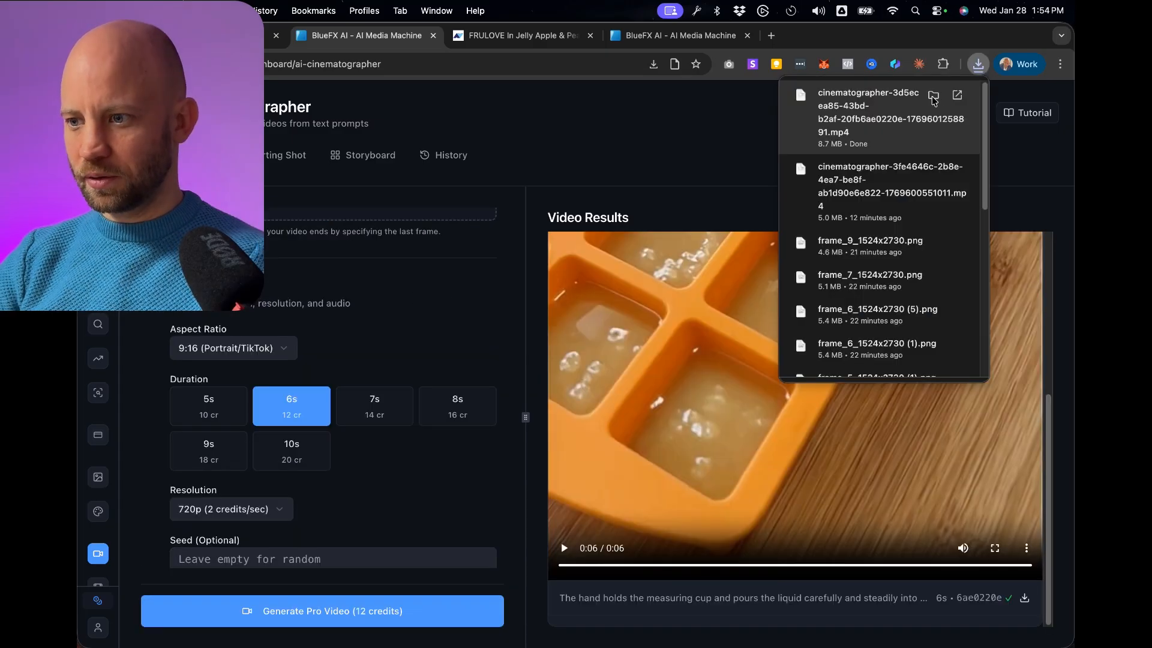
Open the newly downloaded 6-second pouring clip and play it through to its end.
left_click(858, 108)
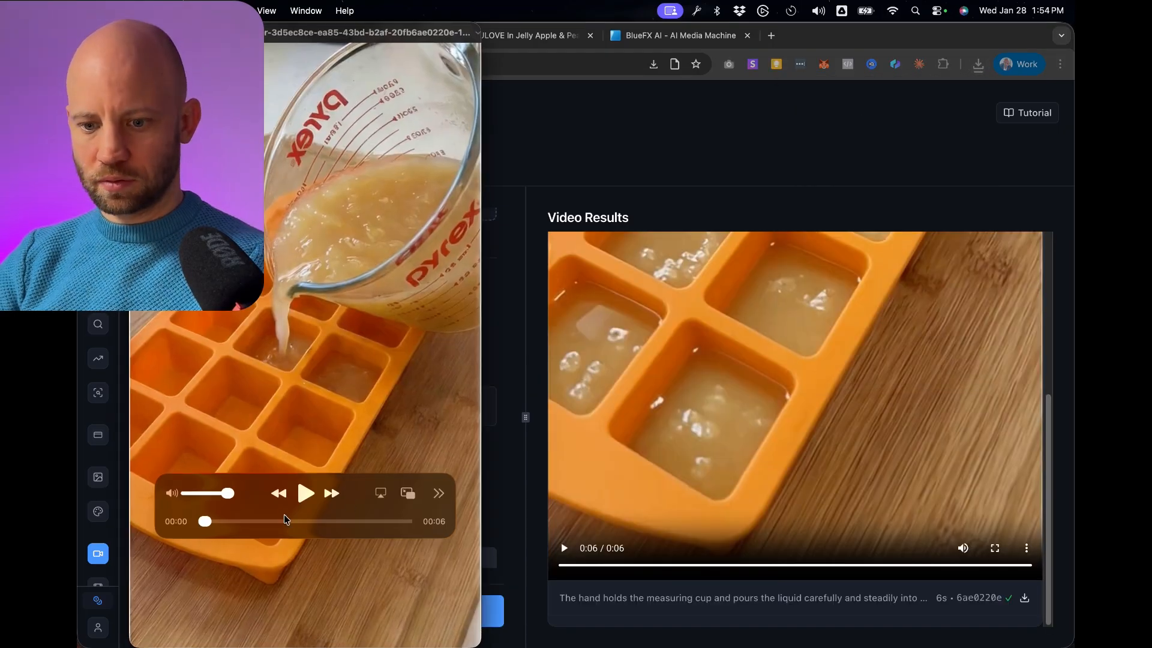
left_click(305, 493)
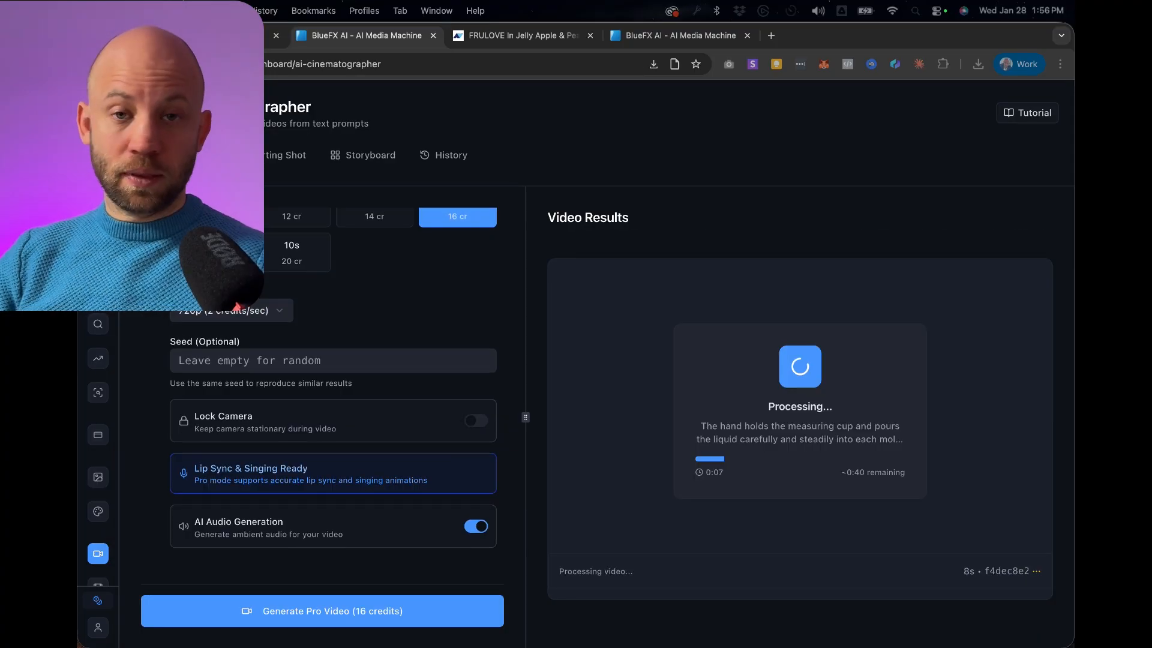
scroll(318, 420, "up", 10)
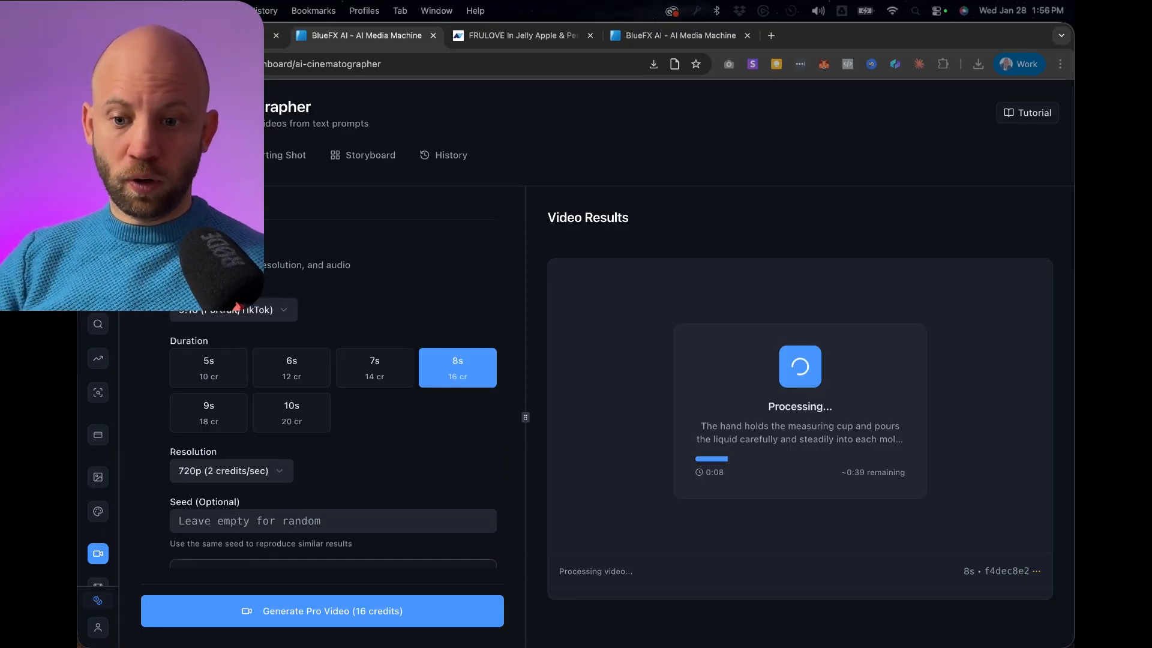
Review the first and last frame images set for the 8-second pouring video.
scroll(318, 420, "up", 8)
scroll(318, 420, "down", 3)
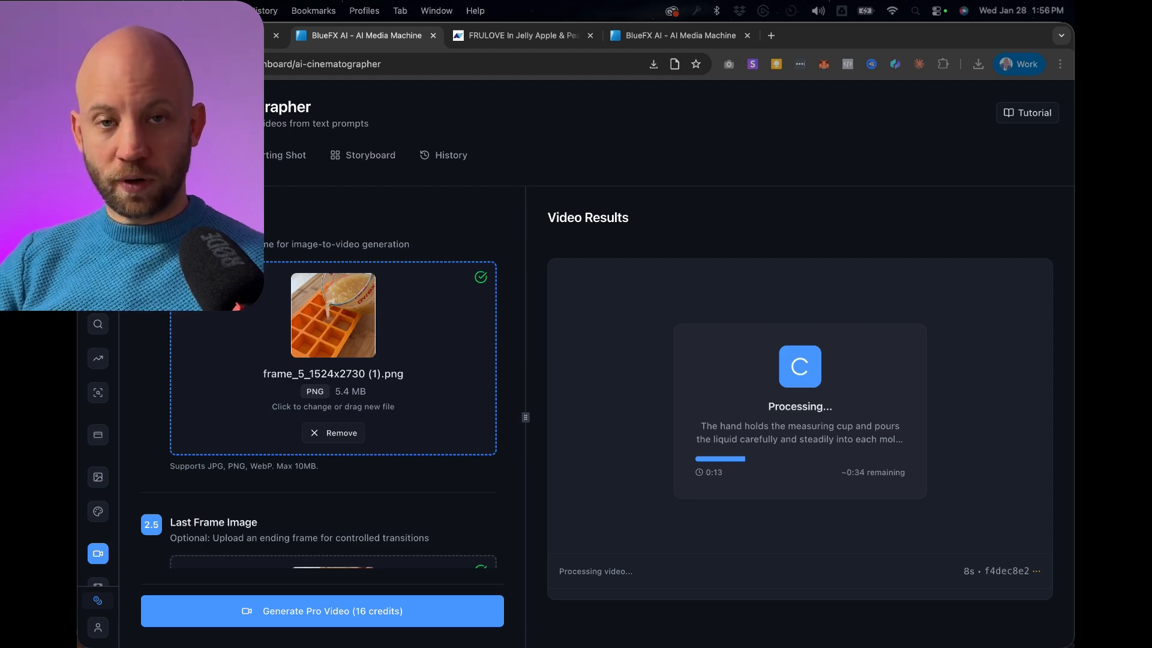
scroll(318, 390, "down", 5)
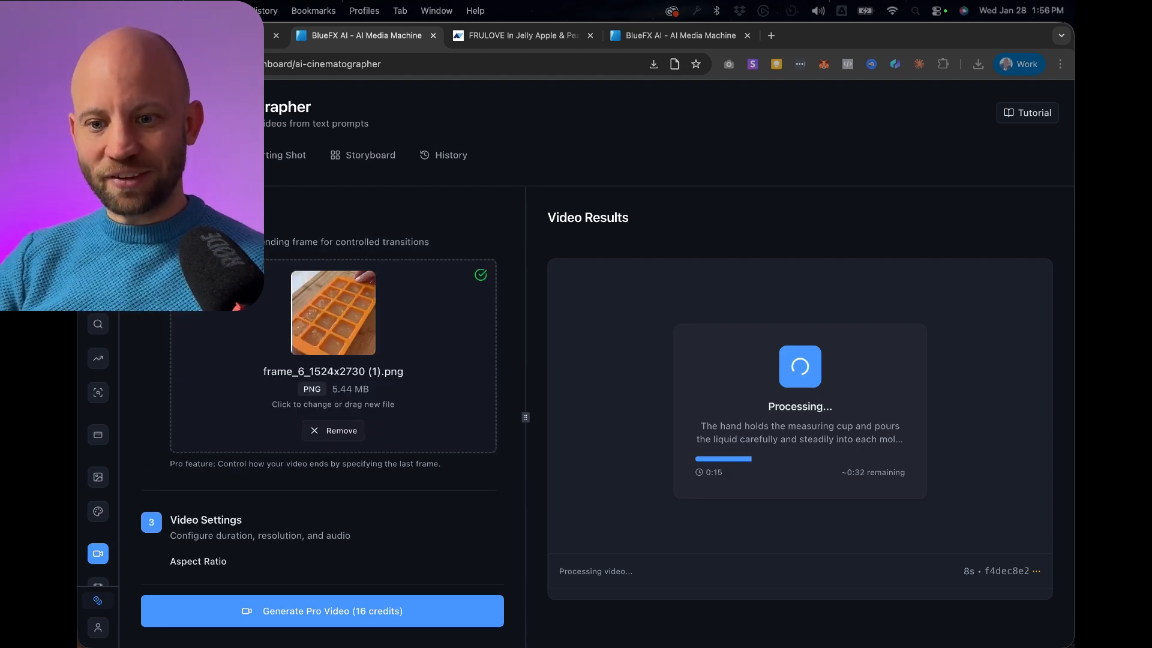
Open frame_5_1524x2730 (1).png and frame_6_1524x2730 (1).png from Finder's Recents to compare the start and end frames.
left_click(669, 243)
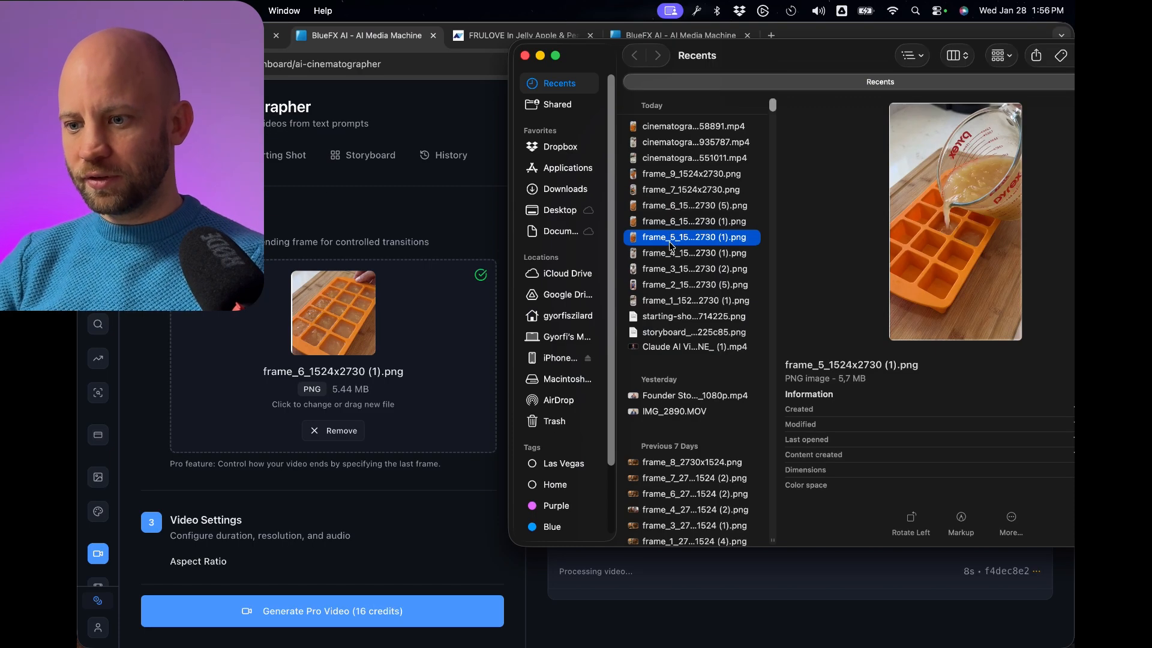
double_click(670, 240)
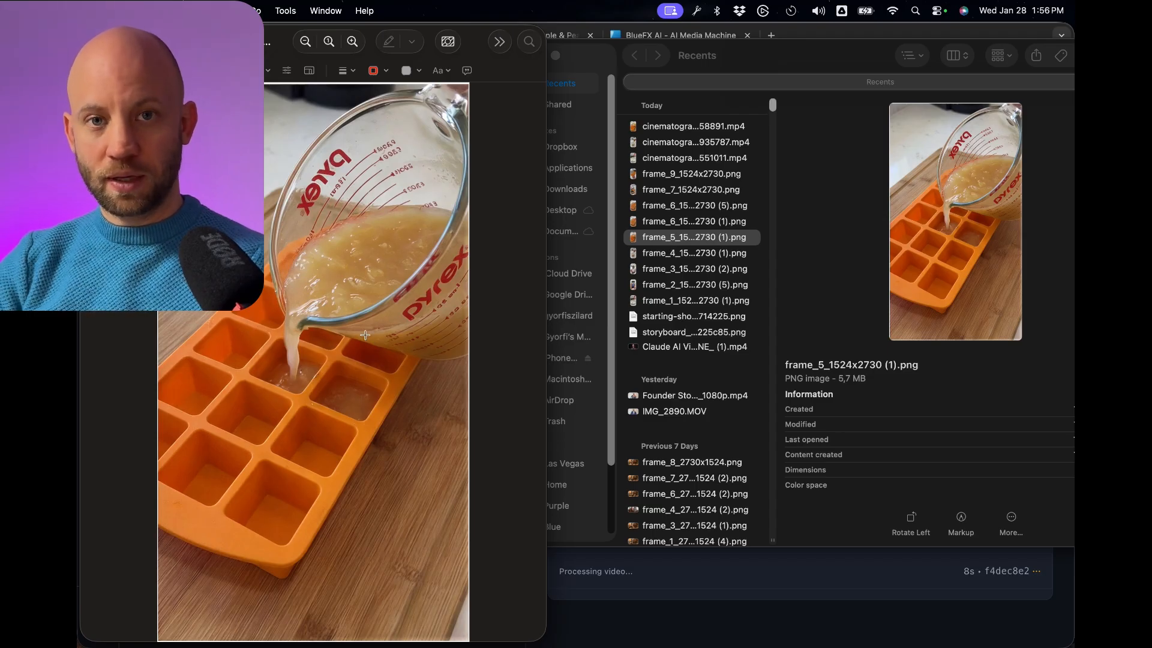
left_click(670, 217)
left_click(670, 223)
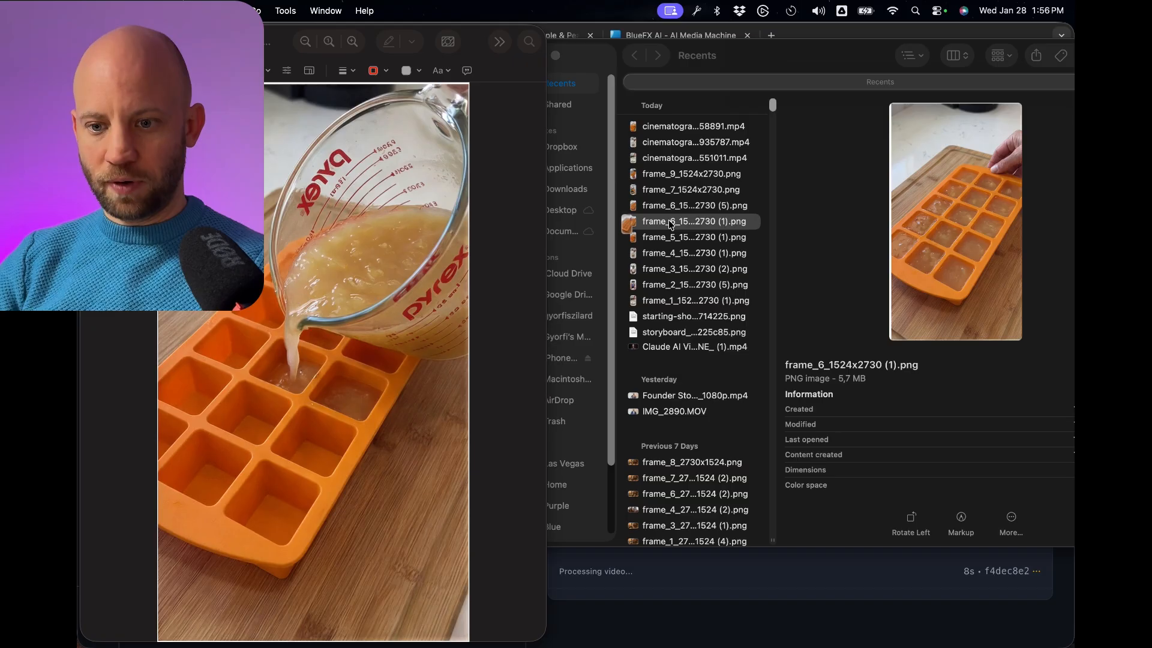
double_click(670, 222)
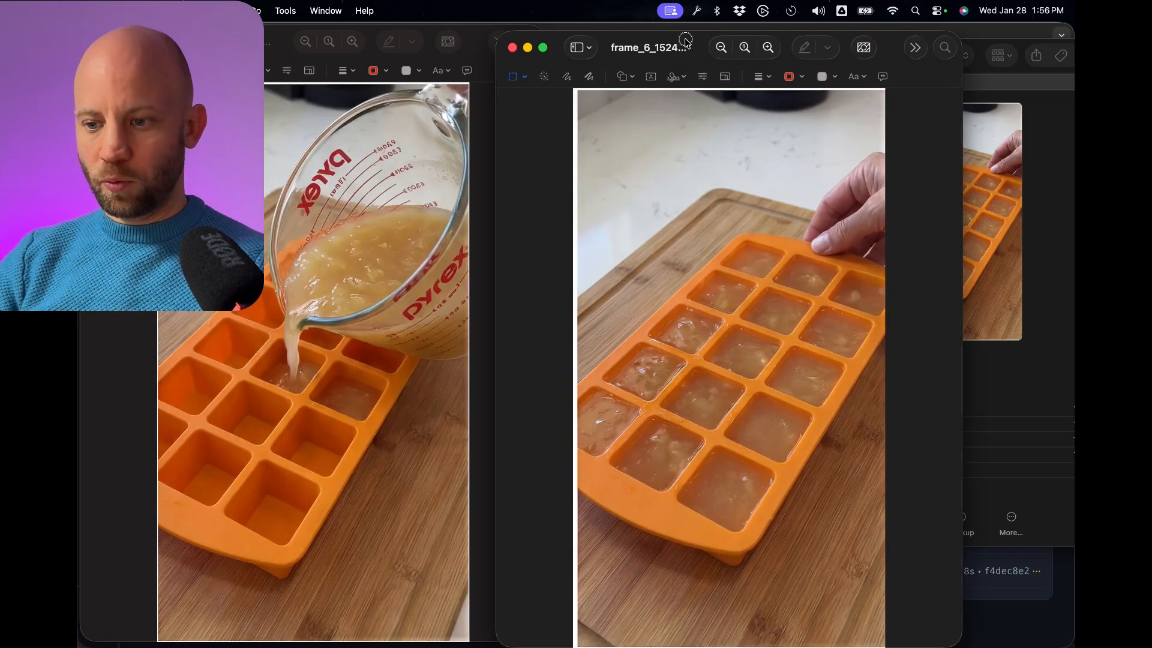
left_click_drag(686, 40, 646, 40)
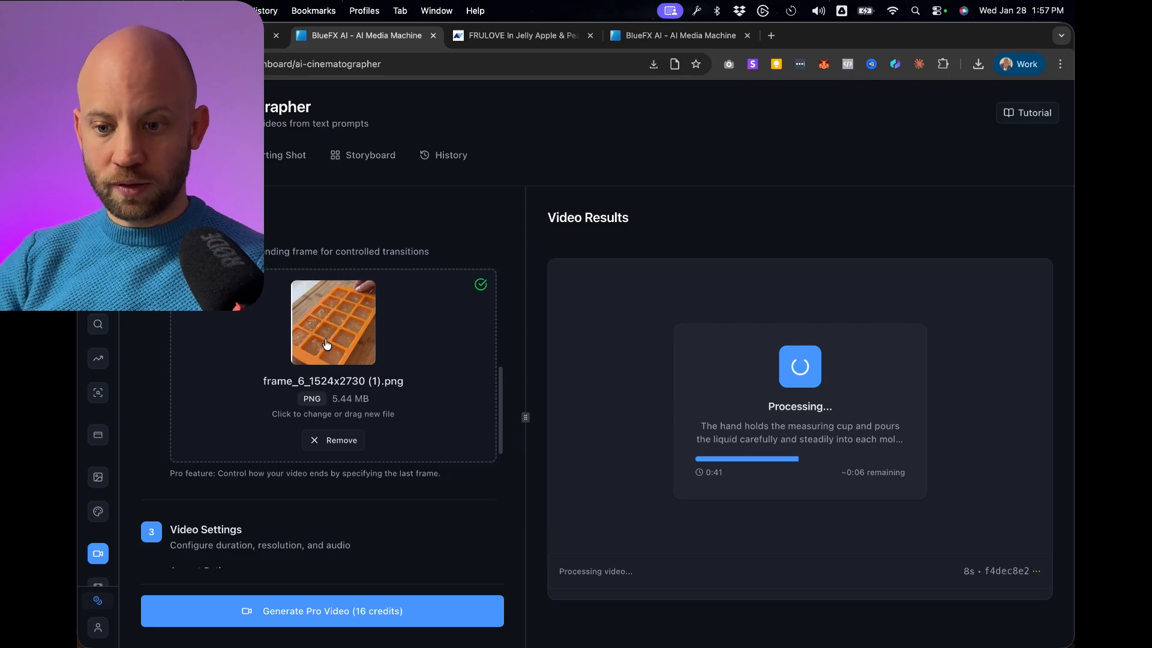
Play the generated 8-second pouring clip, examine its final frame, and close the player.
scroll(360, 384, "down", 5)
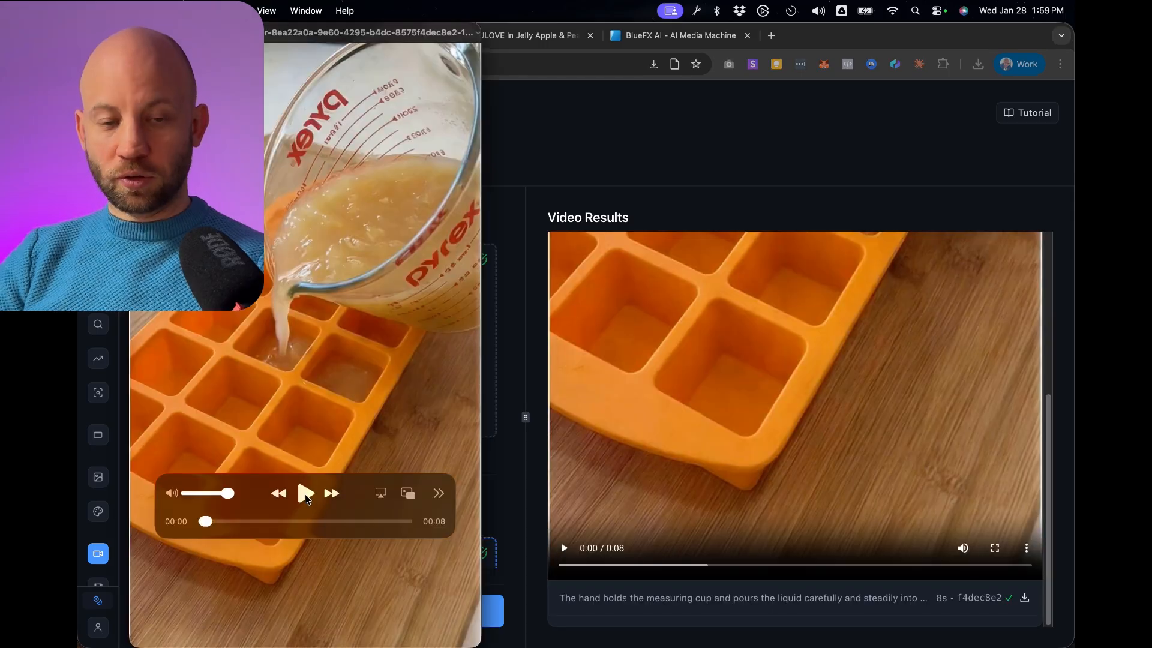
left_click(305, 493)
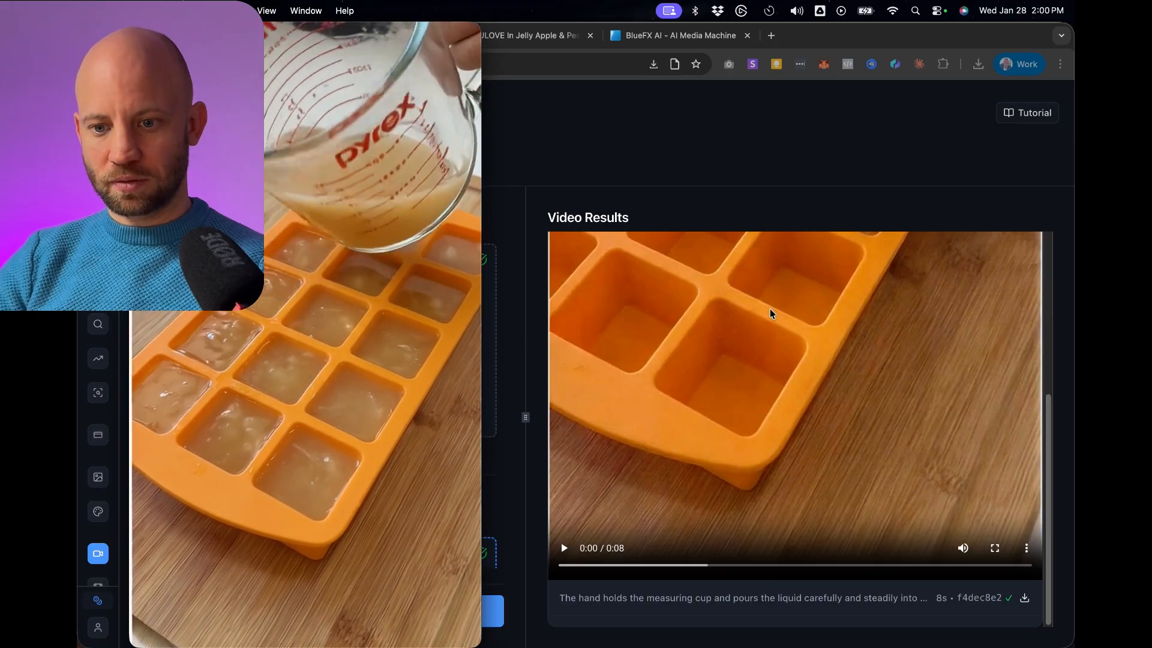
mouse_move(315, 496)
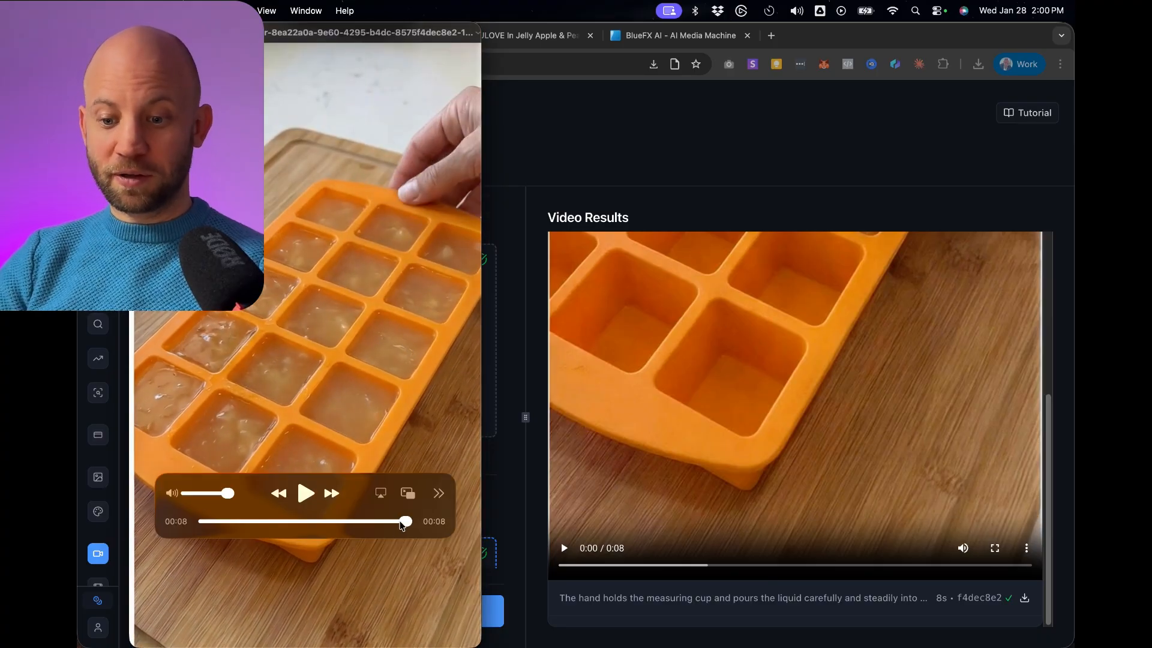
mouse_move(402, 526)
left_mouse_down()
mouse_move(309, 522)
mouse_move(406, 521)
left_mouse_up()
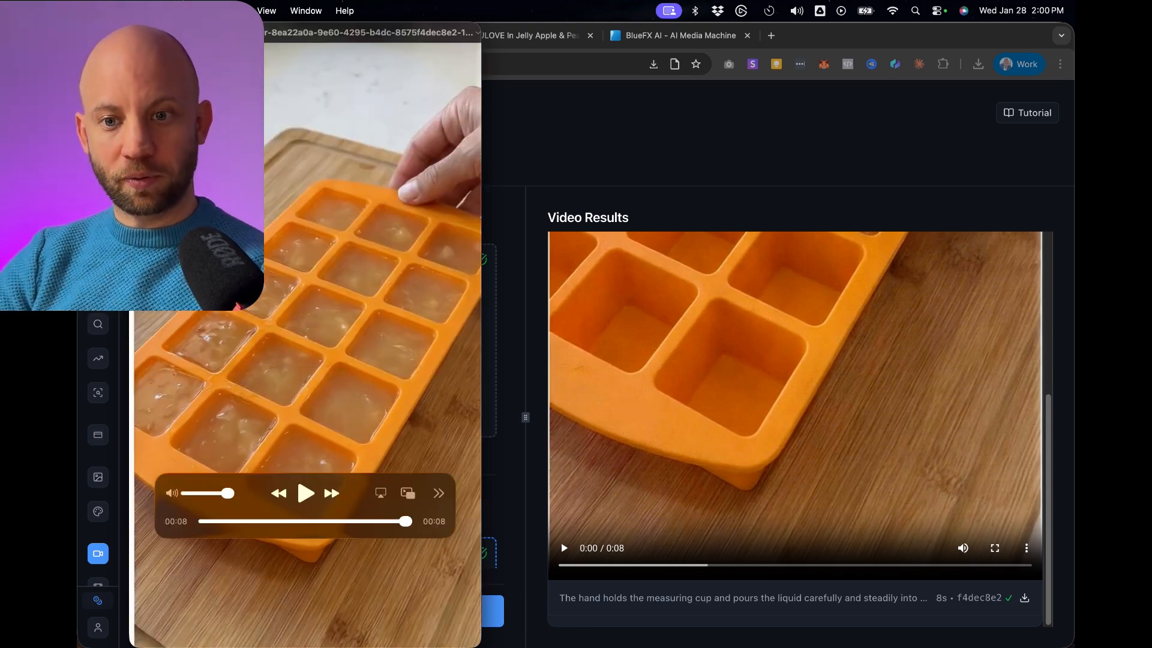
left_click(141, 32)
Choose frame_6_1524x2730 (1).png from Downloads as the first frame image.
scroll(336, 324, "up", 2)
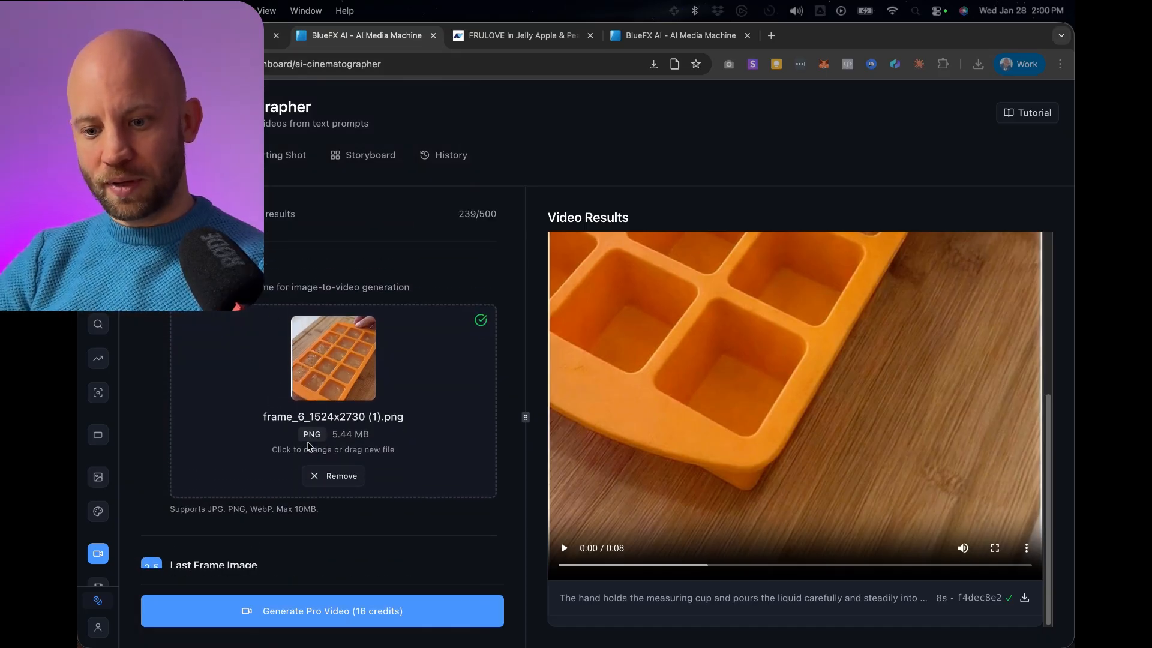
scroll(267, 330, "down", 1)
scroll(267, 329, "up", 1)
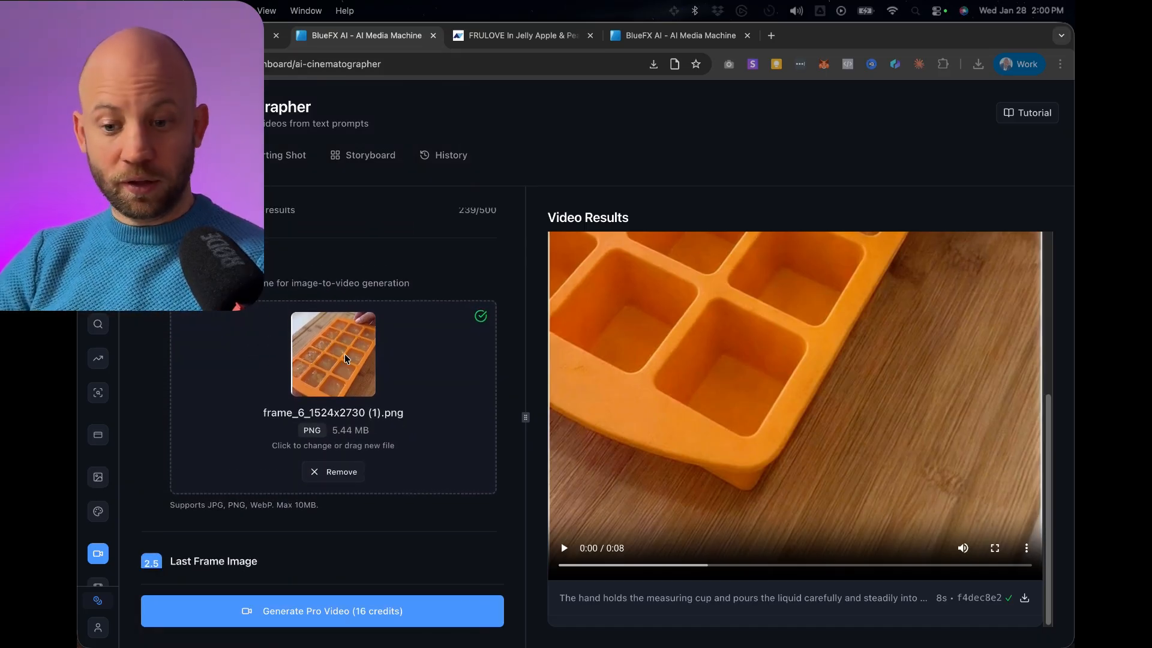
left_click(333, 473)
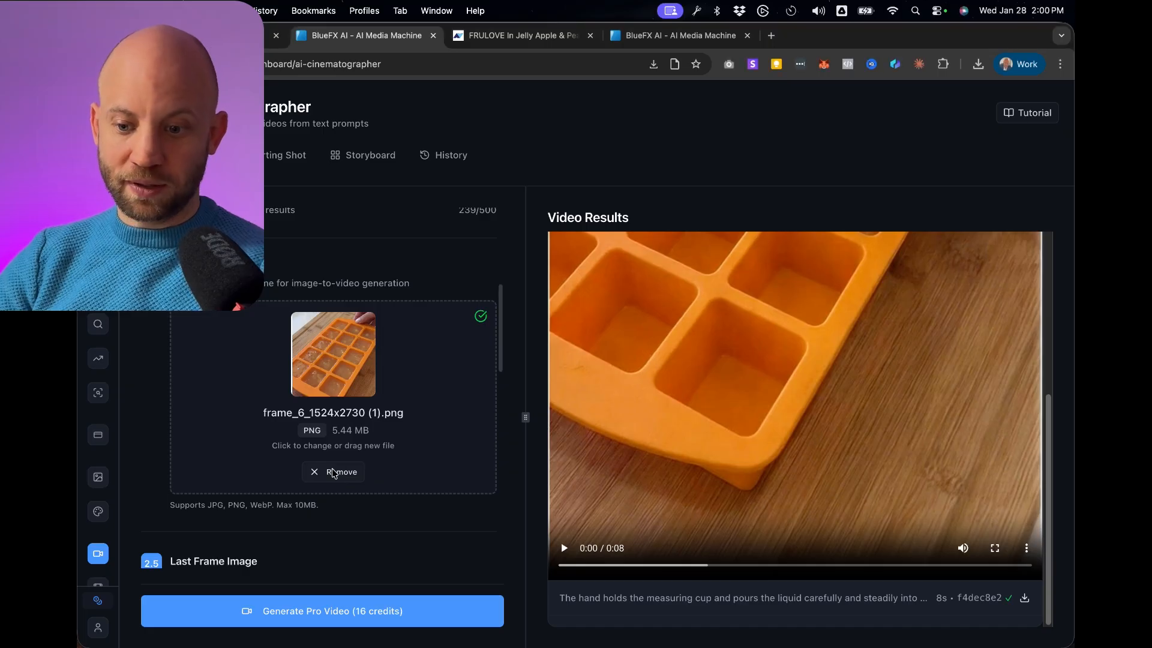
left_click(331, 360)
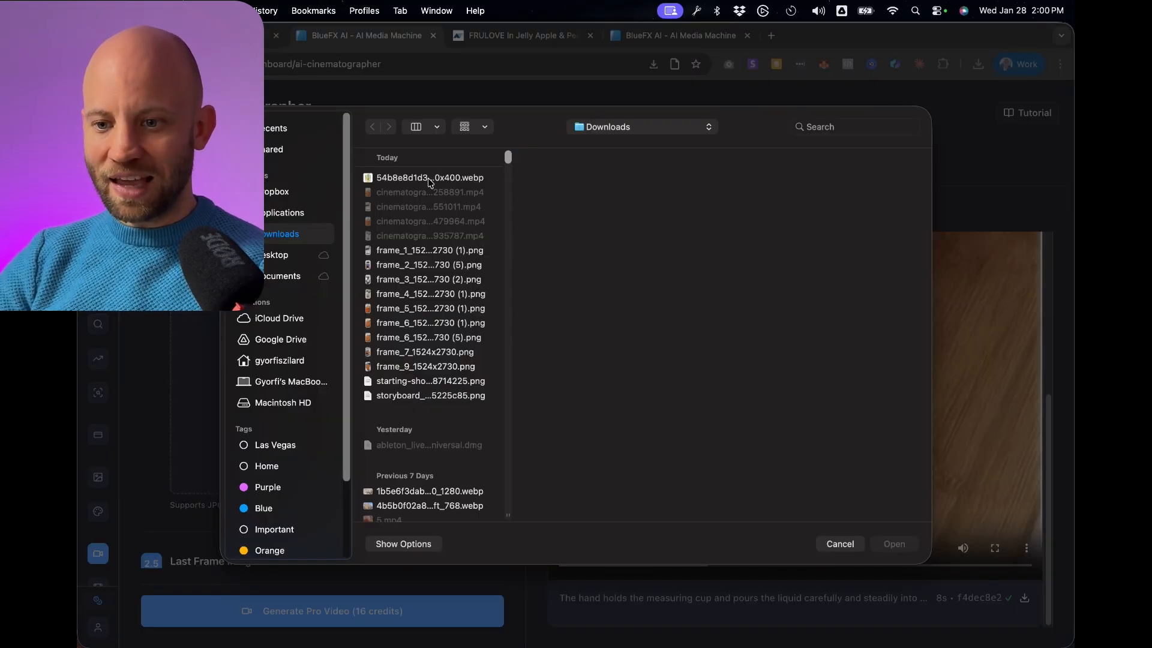
left_click(398, 310)
left_click(400, 324)
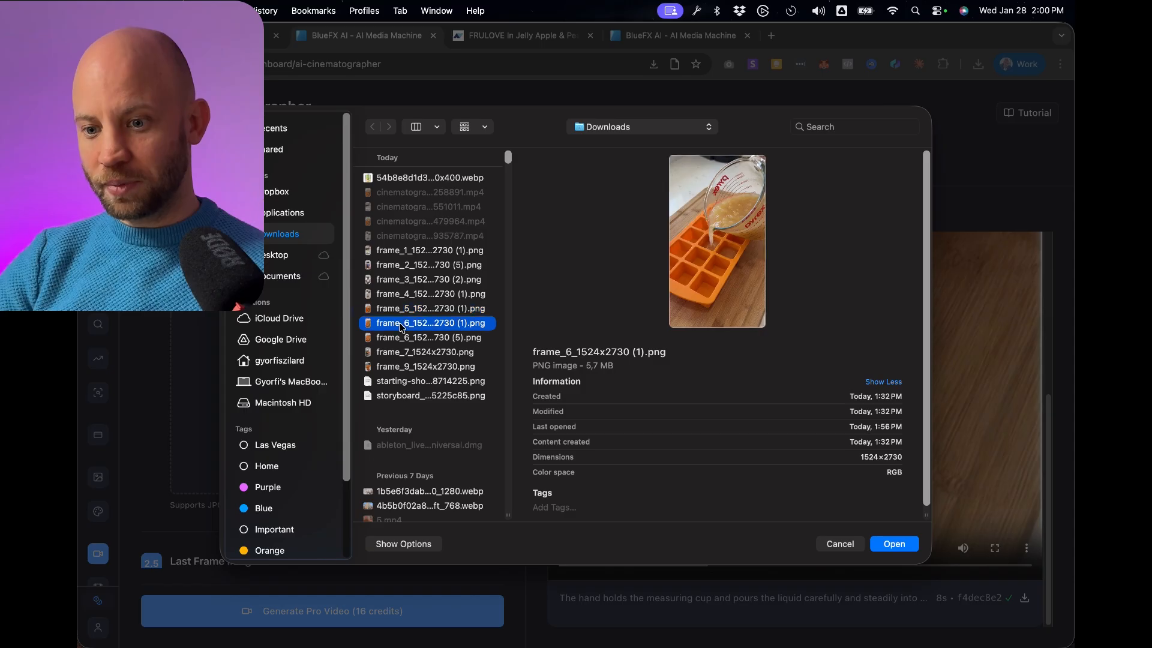
left_click(892, 544)
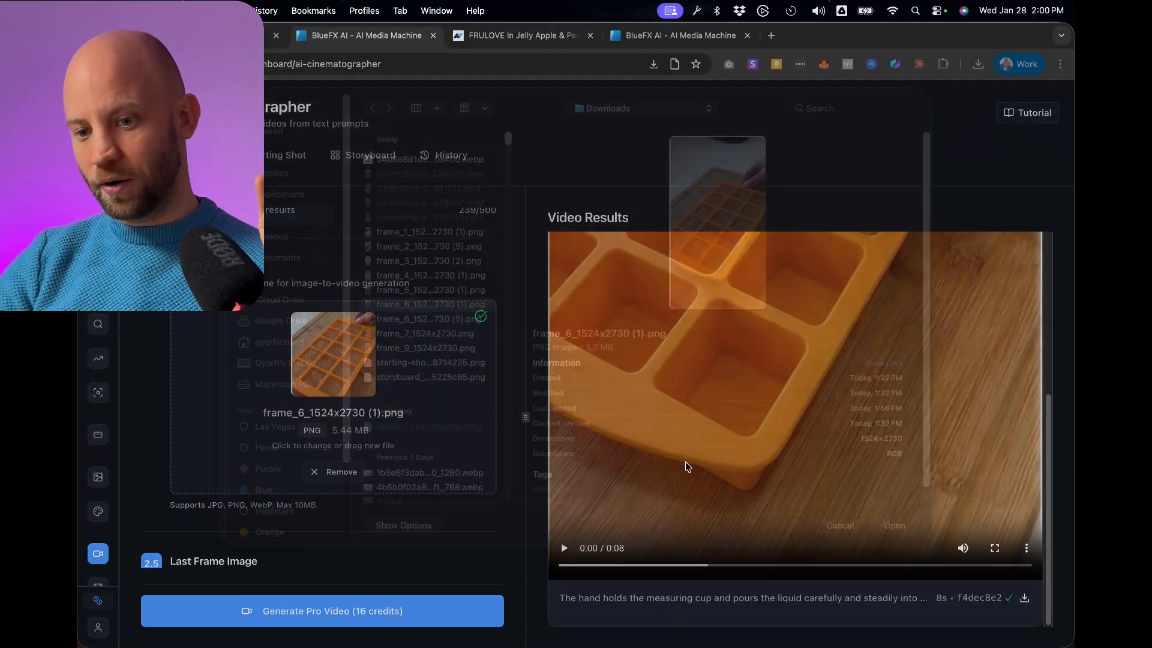
Choose frame_9_1524x2730.png from Downloads as the last frame image.
scroll(378, 327, "down", 8)
scroll(353, 436, "up", 5)
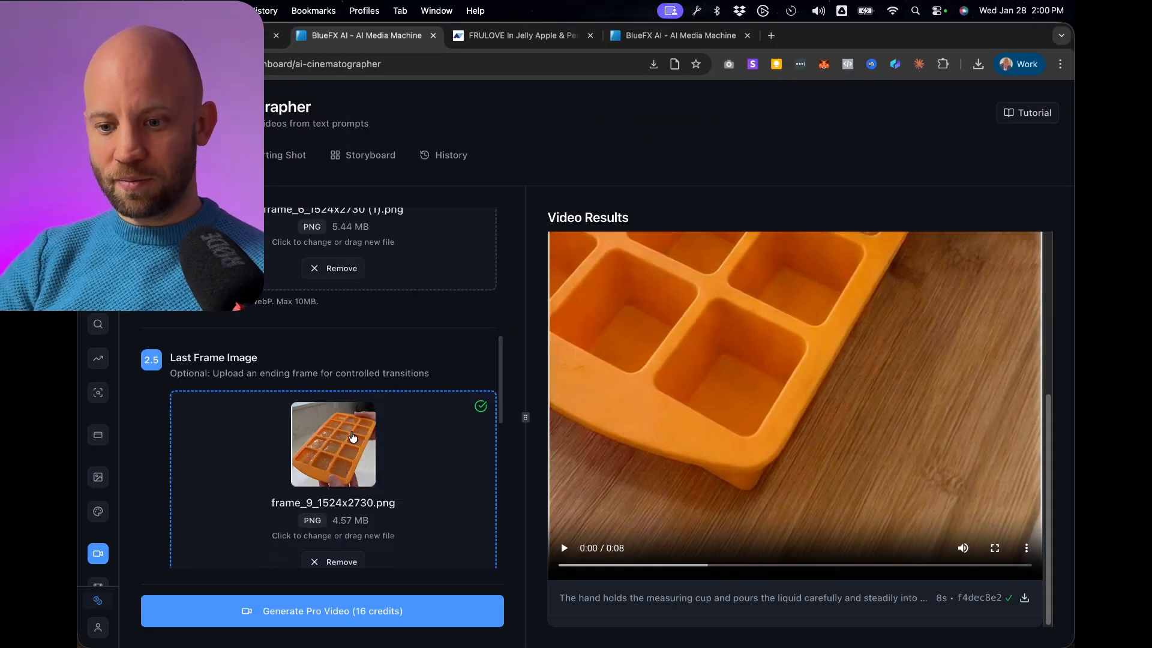
left_click(353, 437)
left_click(396, 351)
key("Down")
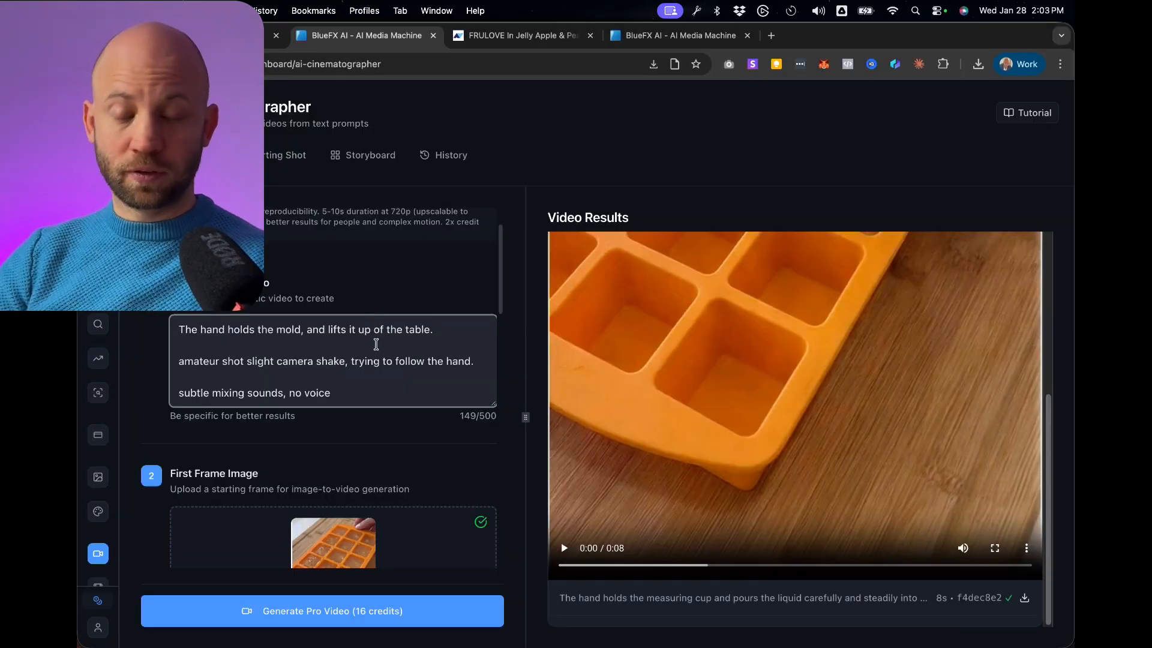
Generate the 8-second Pro video of the hand lifting the mold off the table, in 9:16 at 720p.
scroll(284, 372, "down", 10)
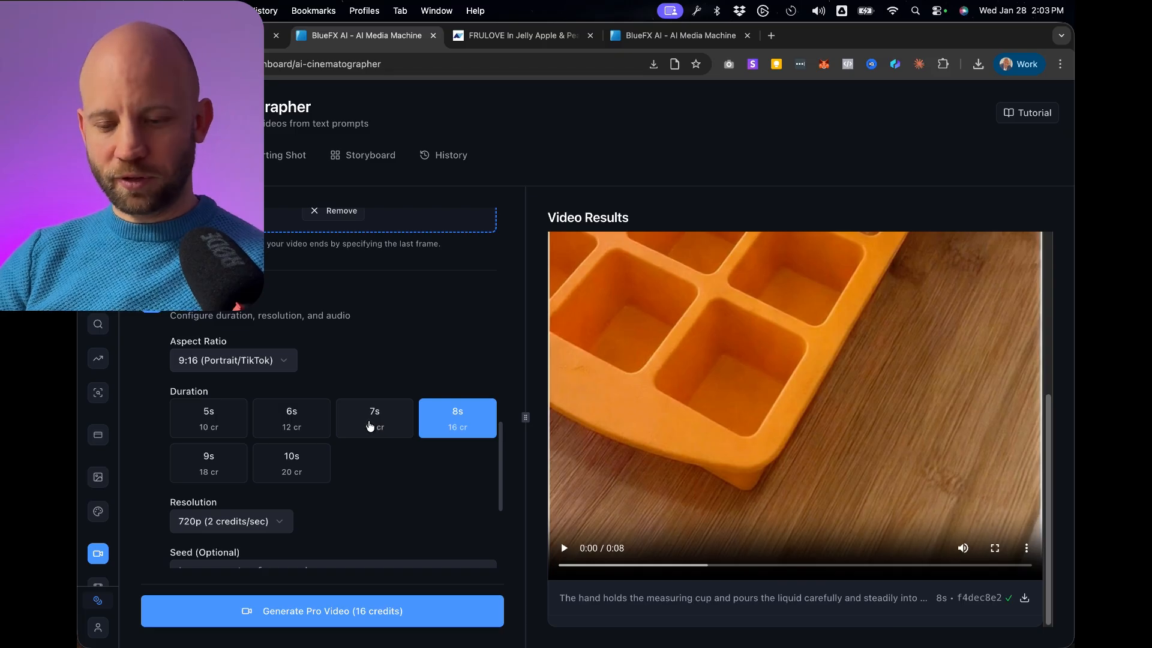
scroll(370, 426, "down", 3)
left_click(312, 620)
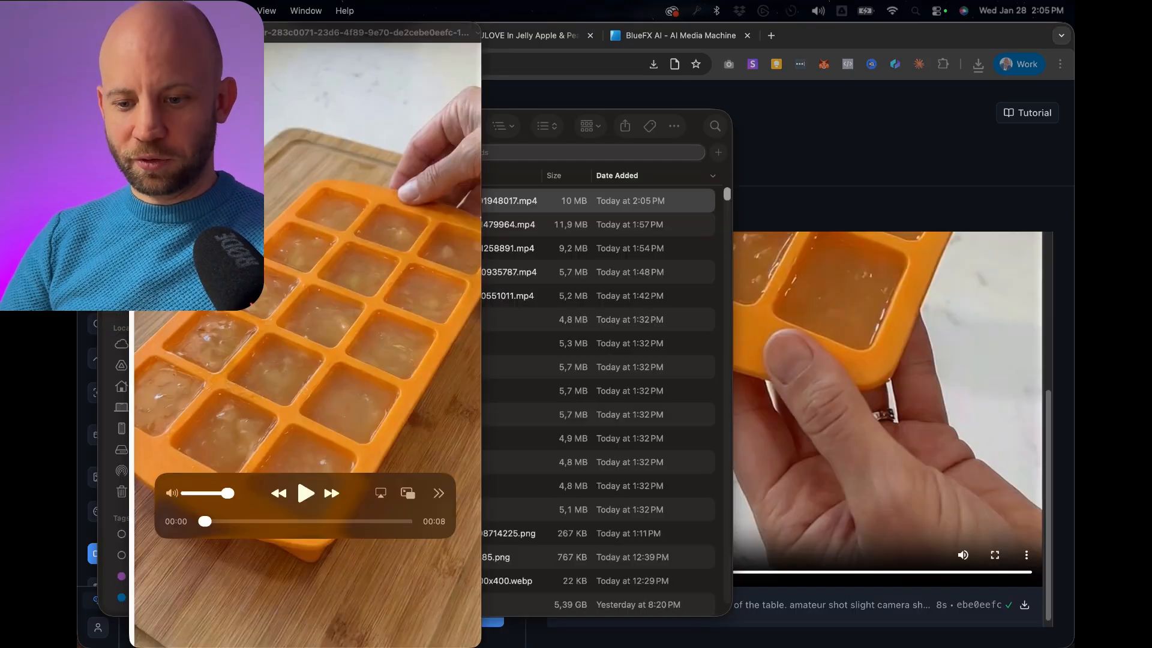
Play the generated 8-second mold-lifting clip, pause it, and scrub back to its start.
key("space")
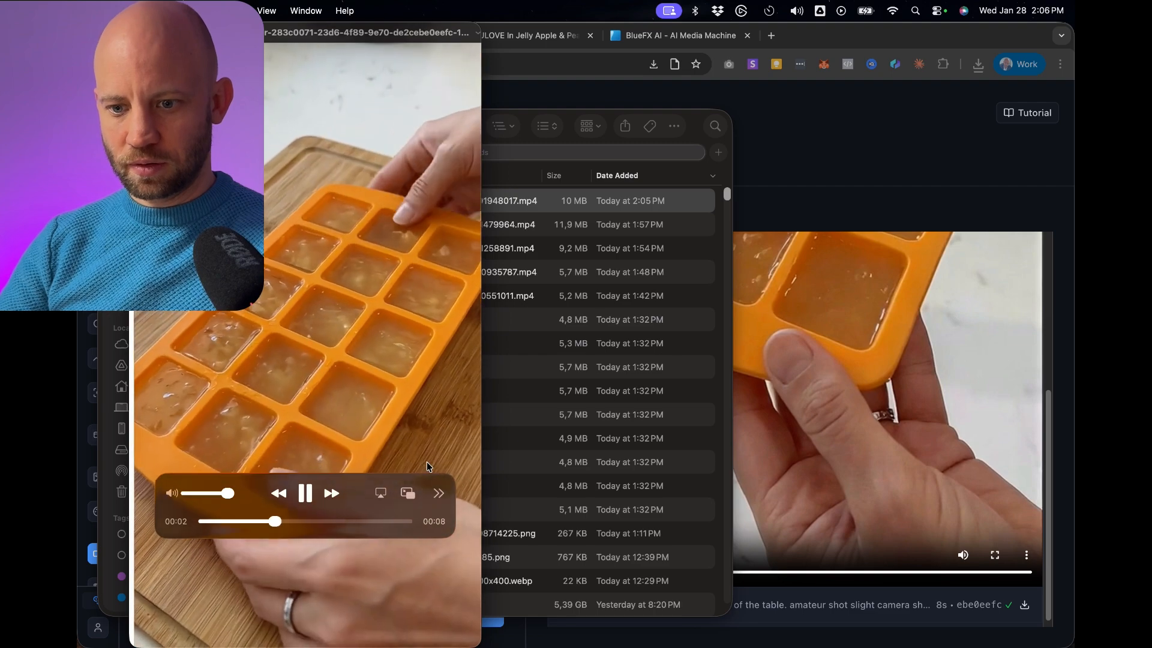
key("space")
left_click_drag(298, 516, 207, 525)
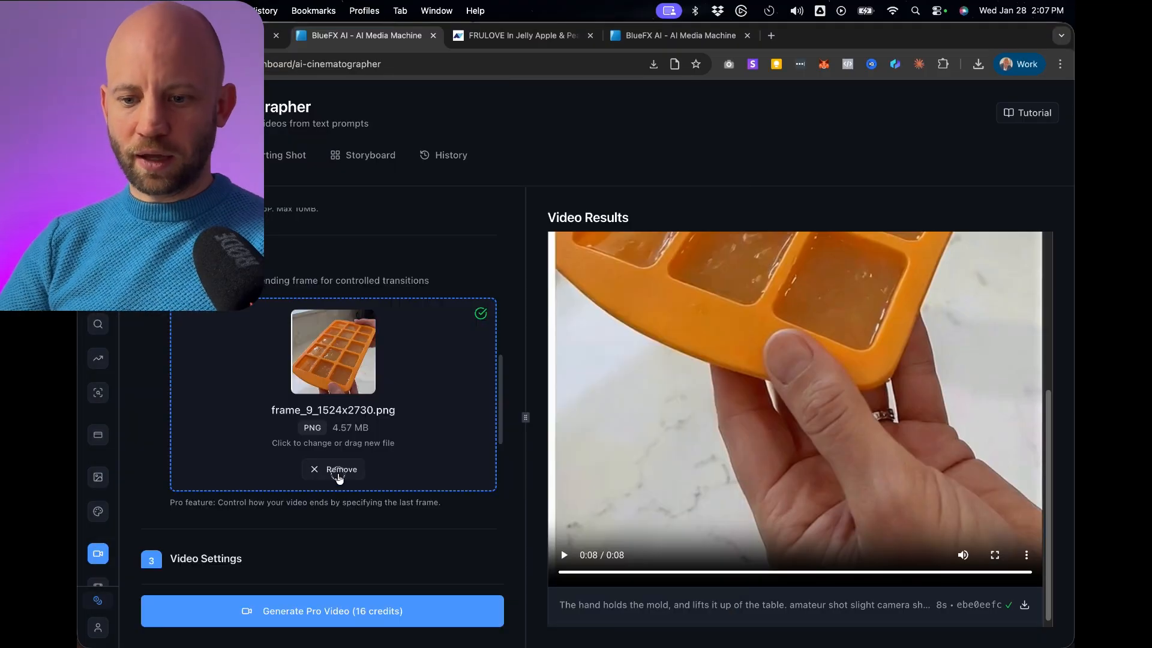
Remove the last frame and first frame images used for the mold-lifting clip.
left_click(334, 471)
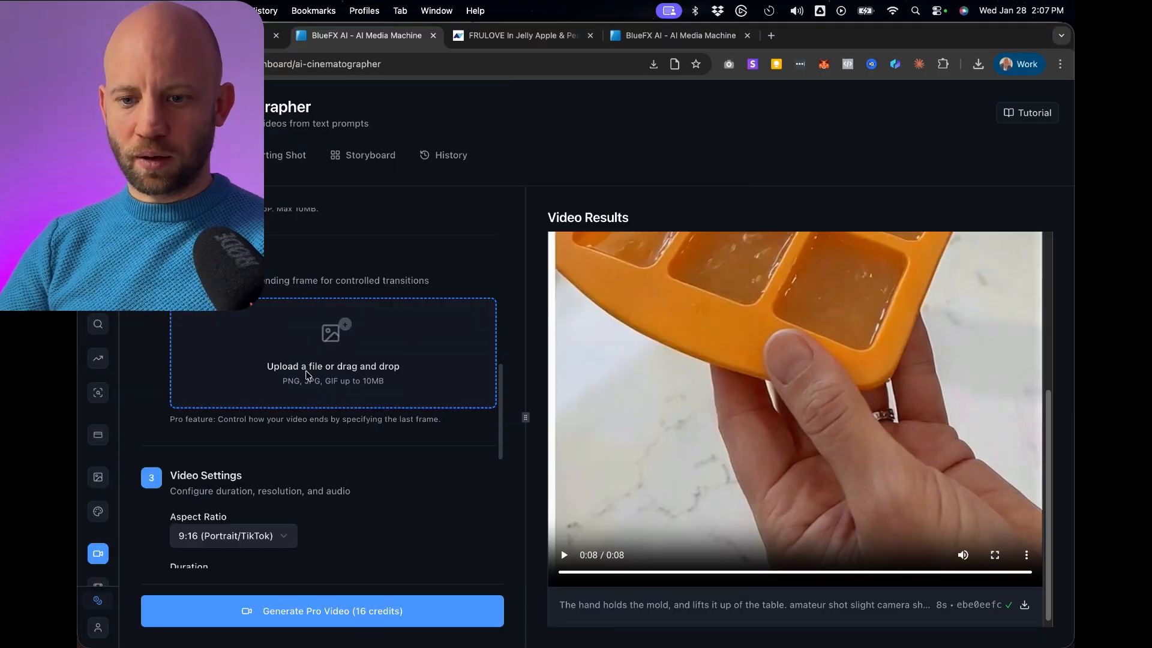
scroll(300, 408, "up", 5)
scroll(324, 444, "up", 1)
left_click(340, 468)
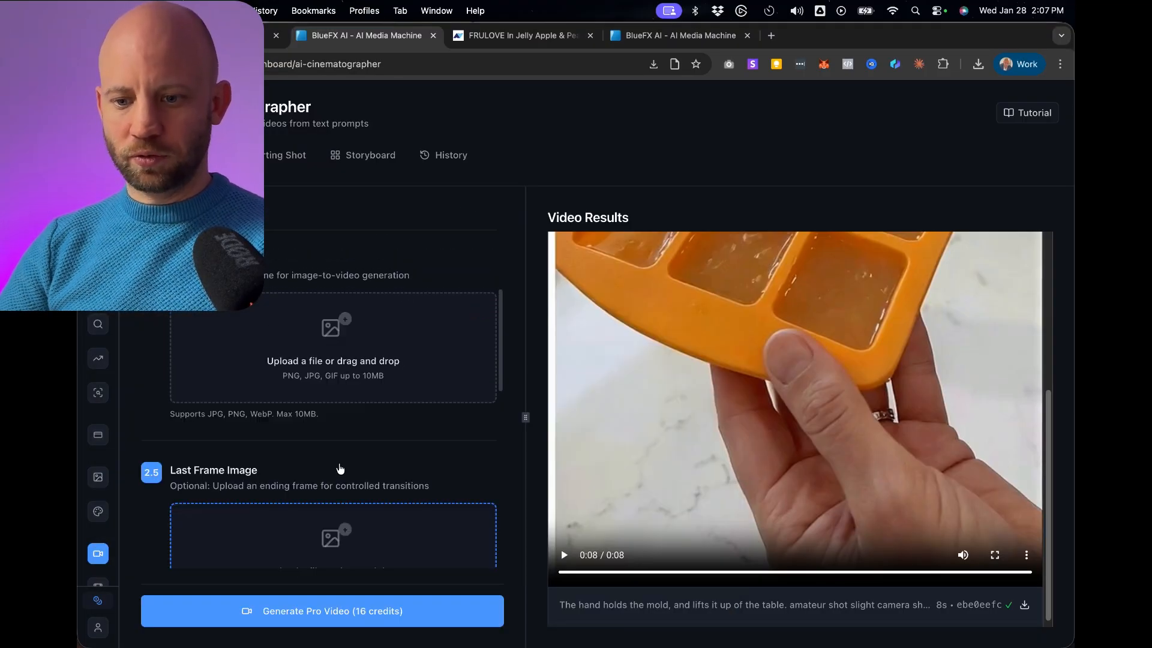
Add frame_7_1524x2730.png from Finder's Recents as the first frame image.
key("ctrl+Up")
left_click(980, 239)
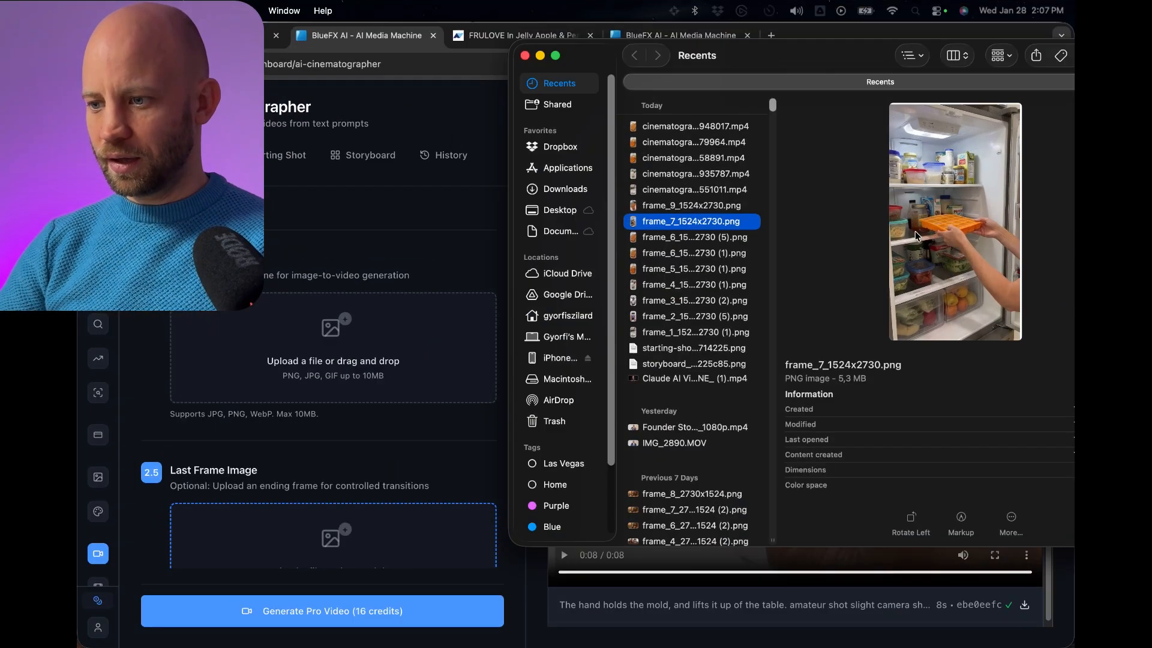
left_click_drag(690, 223, 280, 344)
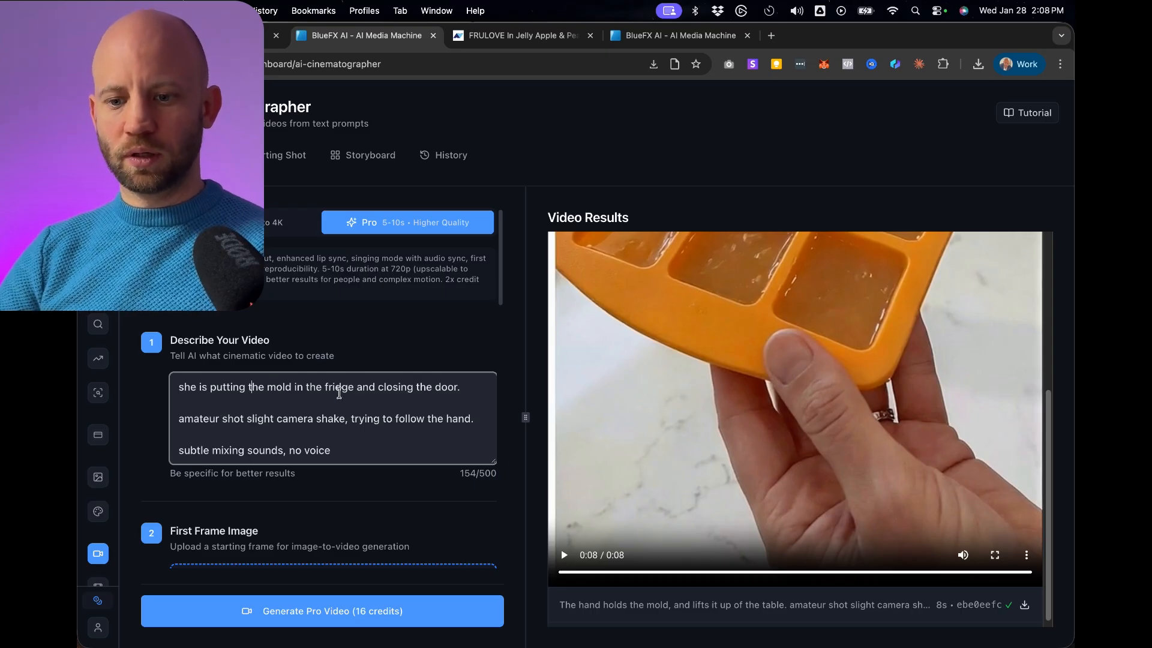
Set the duration to 5 seconds and generate the Pro video of the mold being put in the fridge.
scroll(279, 416, "down", 1)
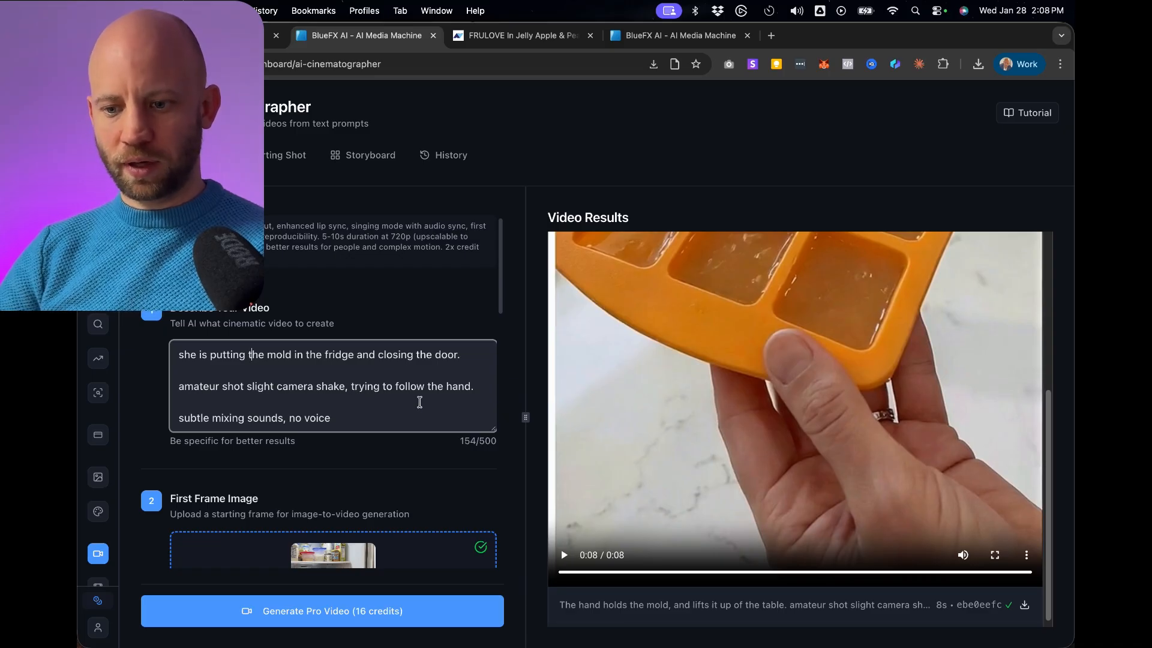
scroll(294, 348, "down", 10)
left_click(192, 362)
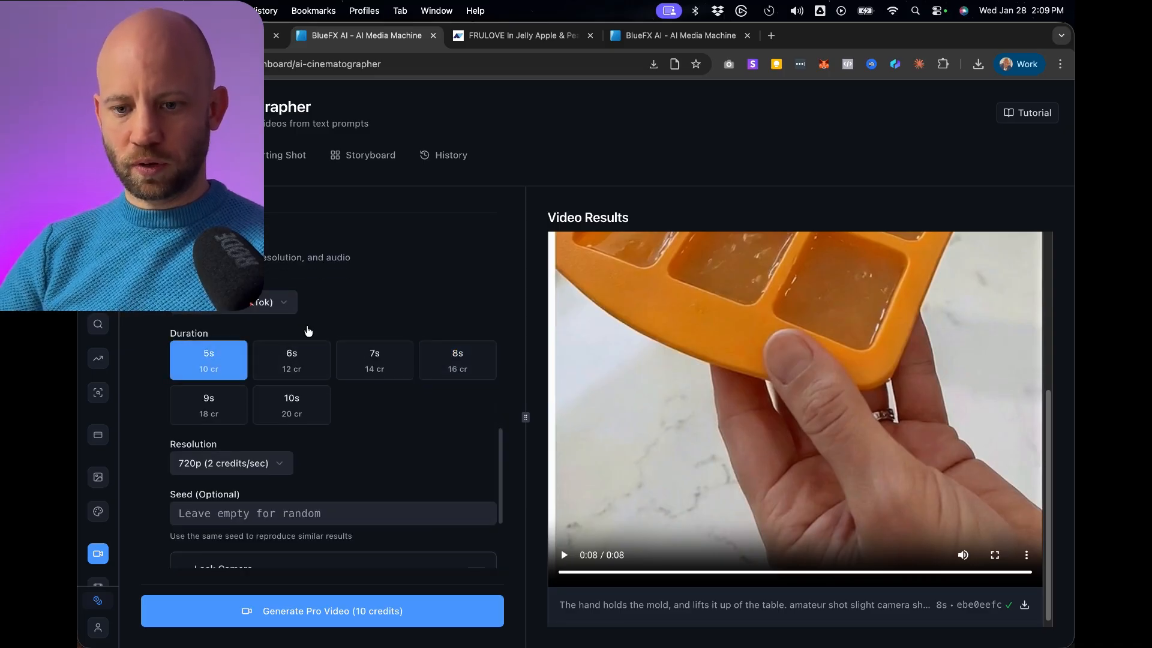
scroll(378, 304, "down", 5)
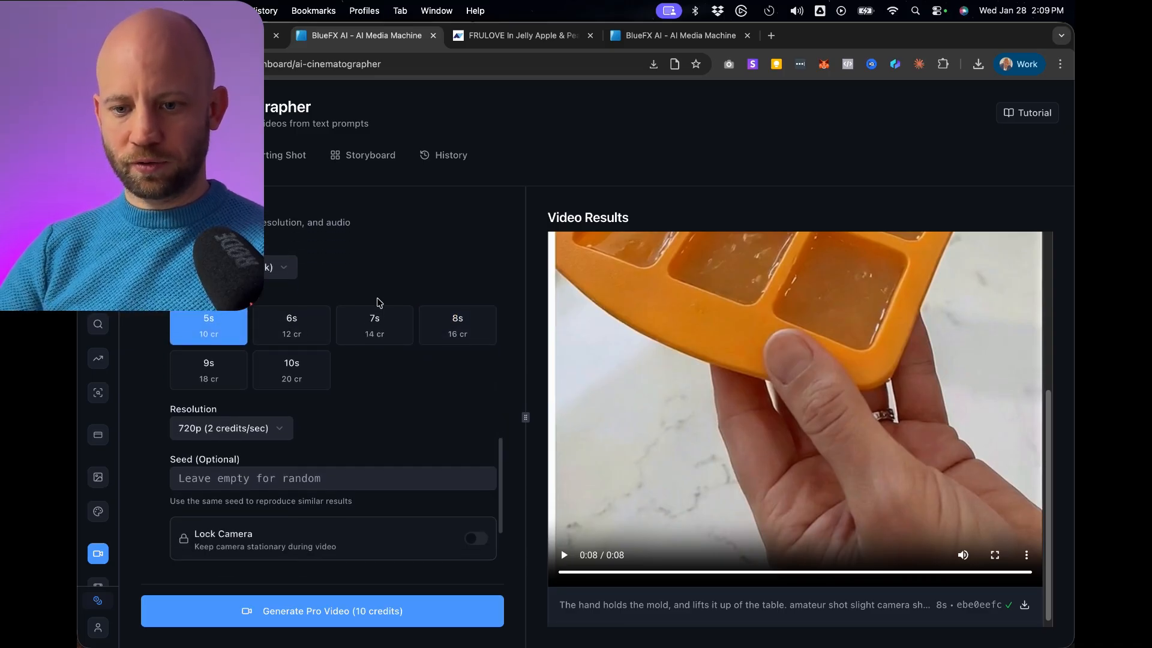
left_click(335, 619)
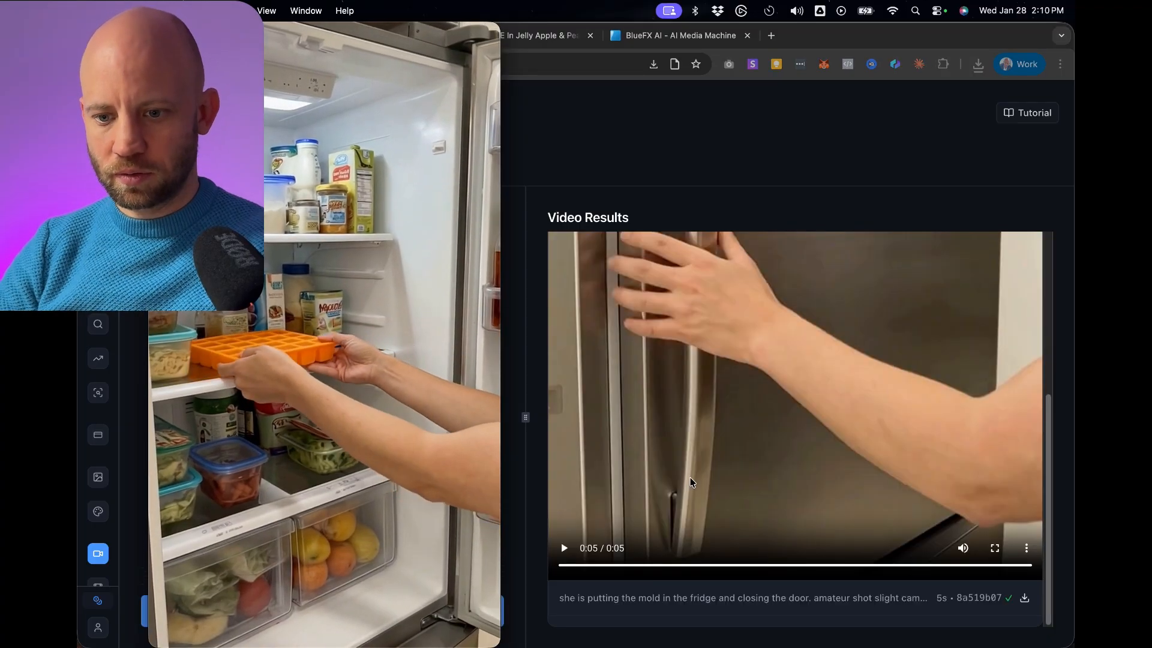
Replace the first frame image with frame_2_1524x2730 (5).png from Finder's Recents.
mouse_move(441, 491)
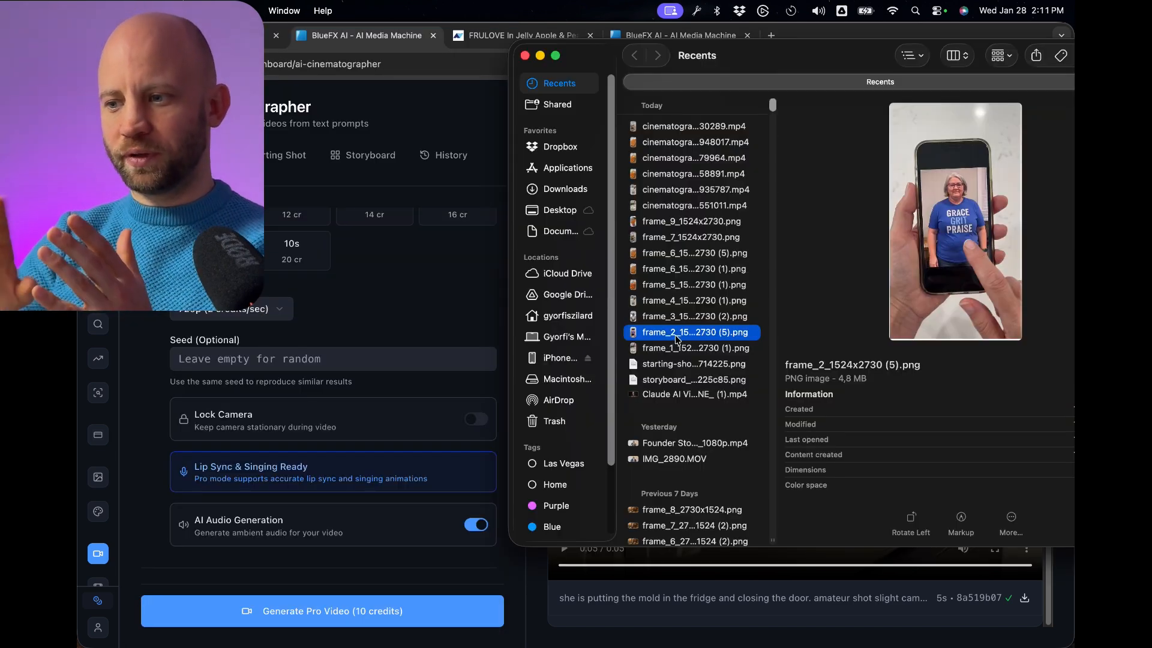
left_click_drag(675, 335, 300, 384)
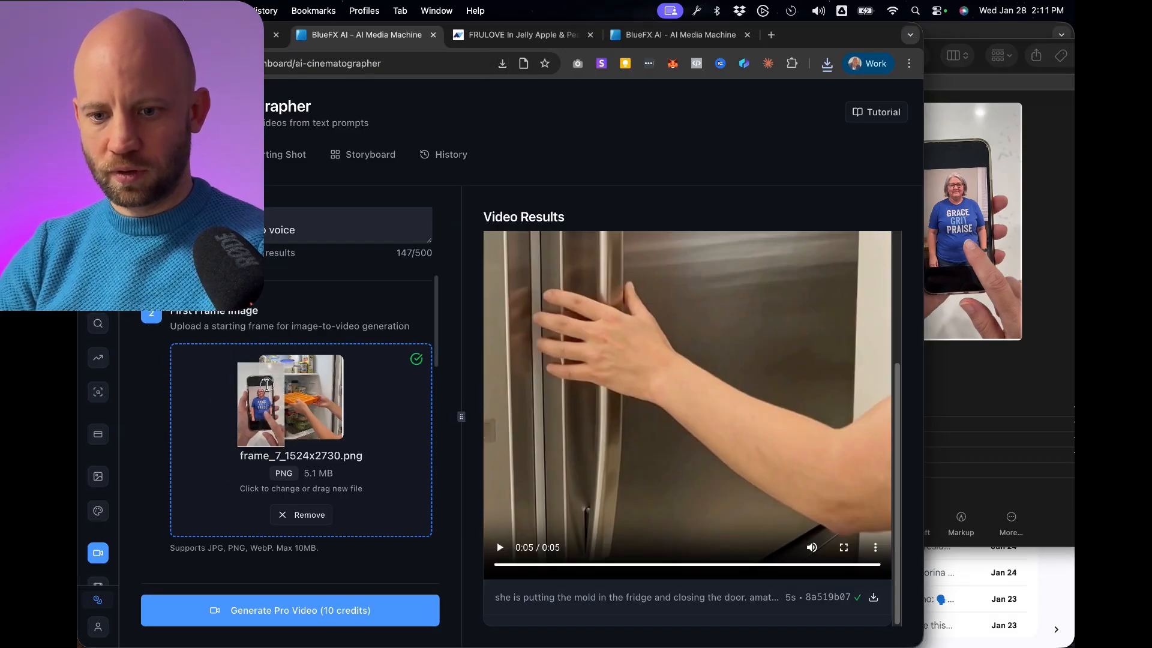
Search the video analyzer's shot breakdown for "frid", then copy the action text about the hand tapping the phone screen.
key("super+f")
type("frid")
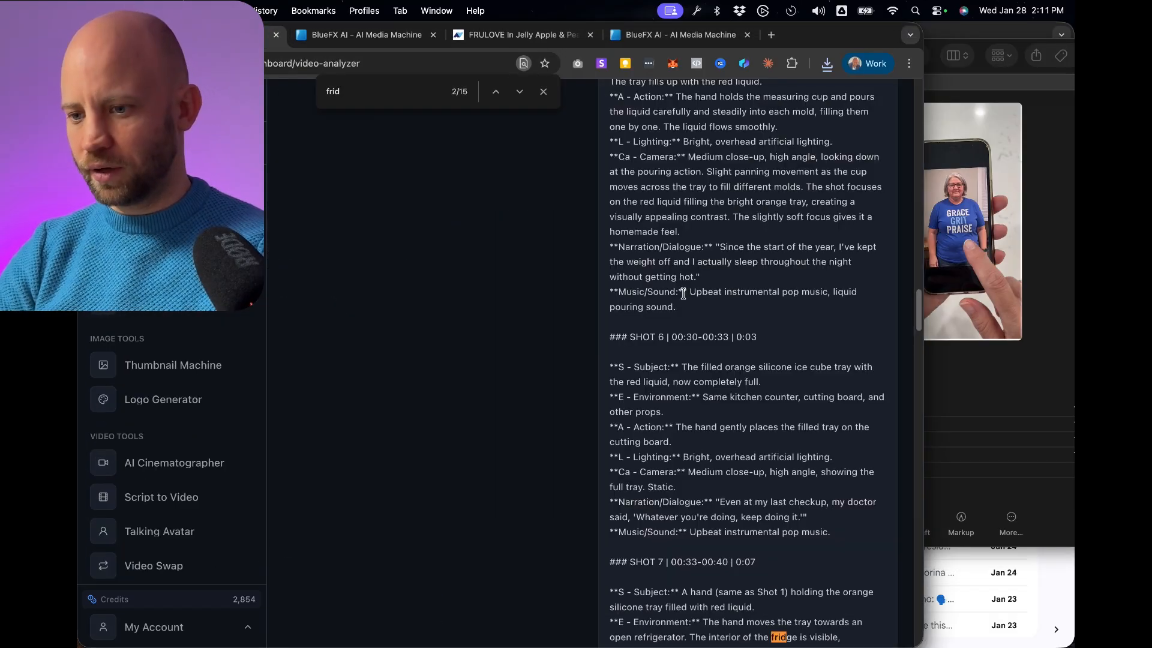
key("Escape")
left_click_drag(676, 265, 818, 282)
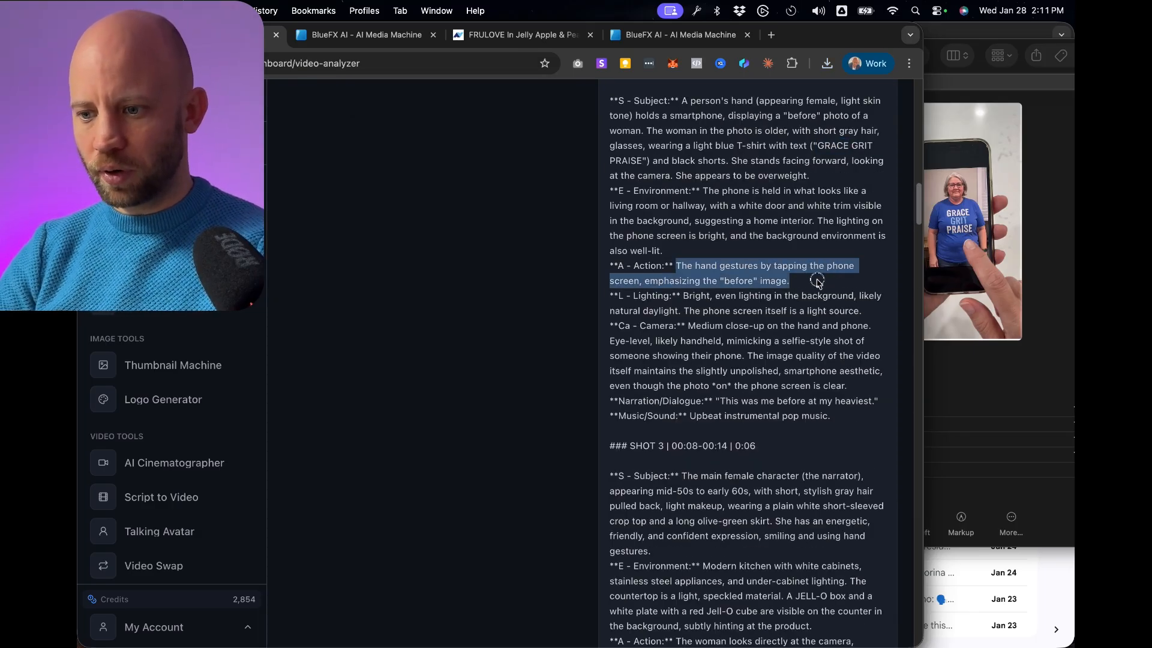
right_click(749, 268)
left_click(575, 301)
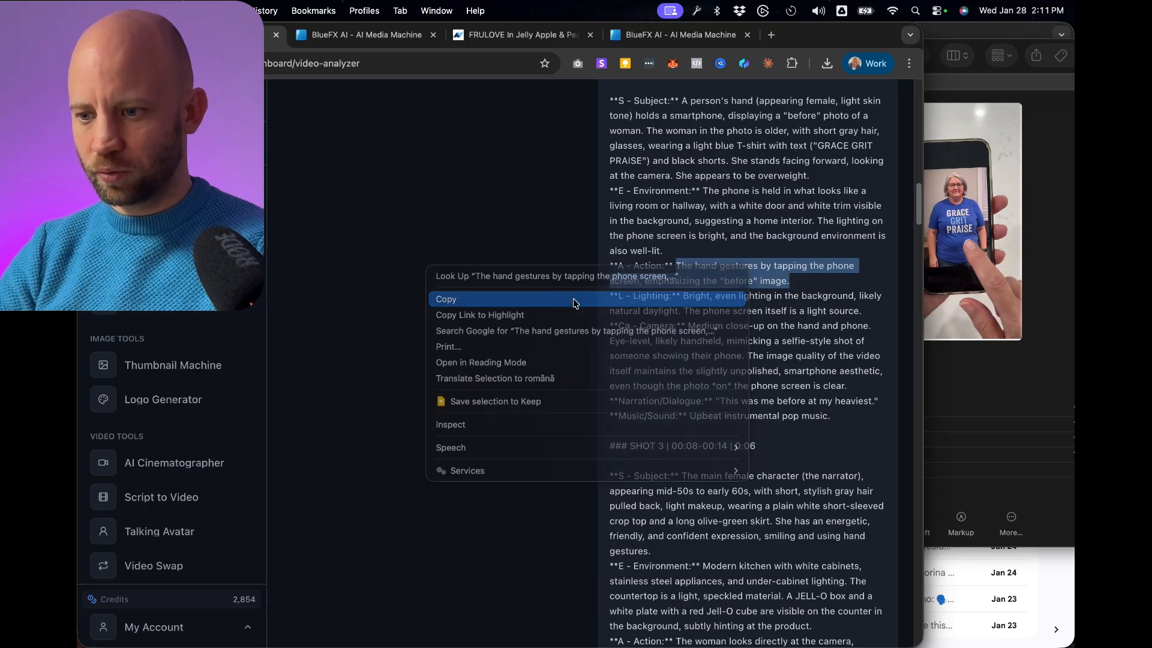
Replace the fridge sentence in the AI Cinematographer prompt with the copied phone-tapping action and generate the 5-second Pro video.
key("super+bracketleft")
scroll(363, 230, "up", 5)
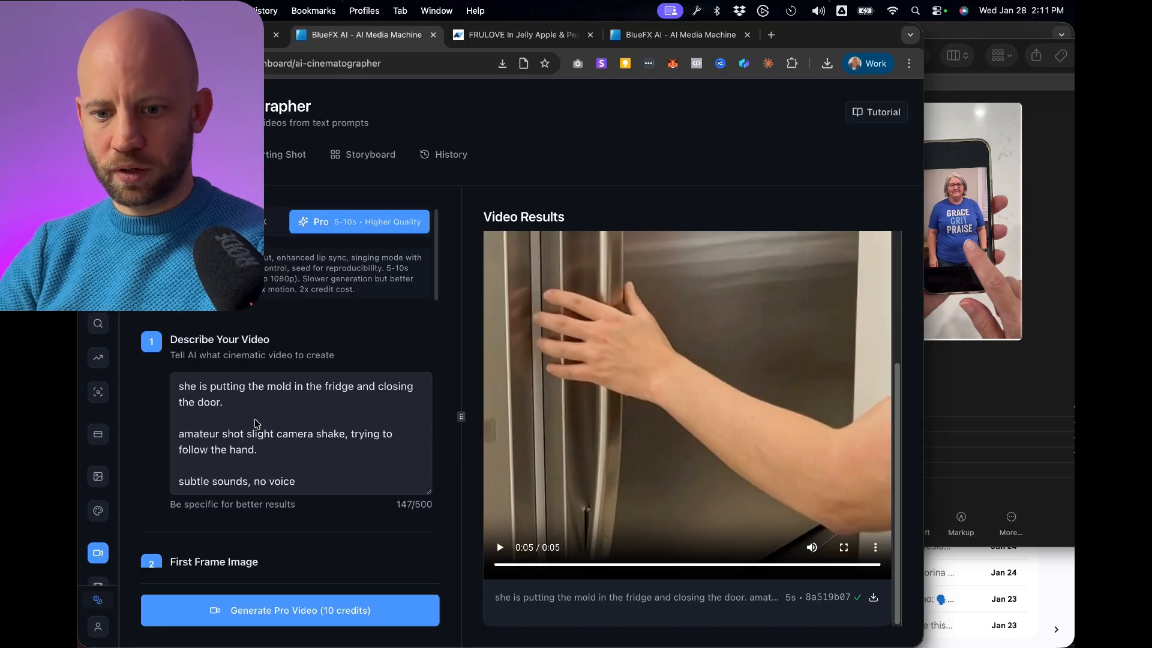
scroll(345, 322, "down", 1)
triple_click(304, 378)
key("super+v")
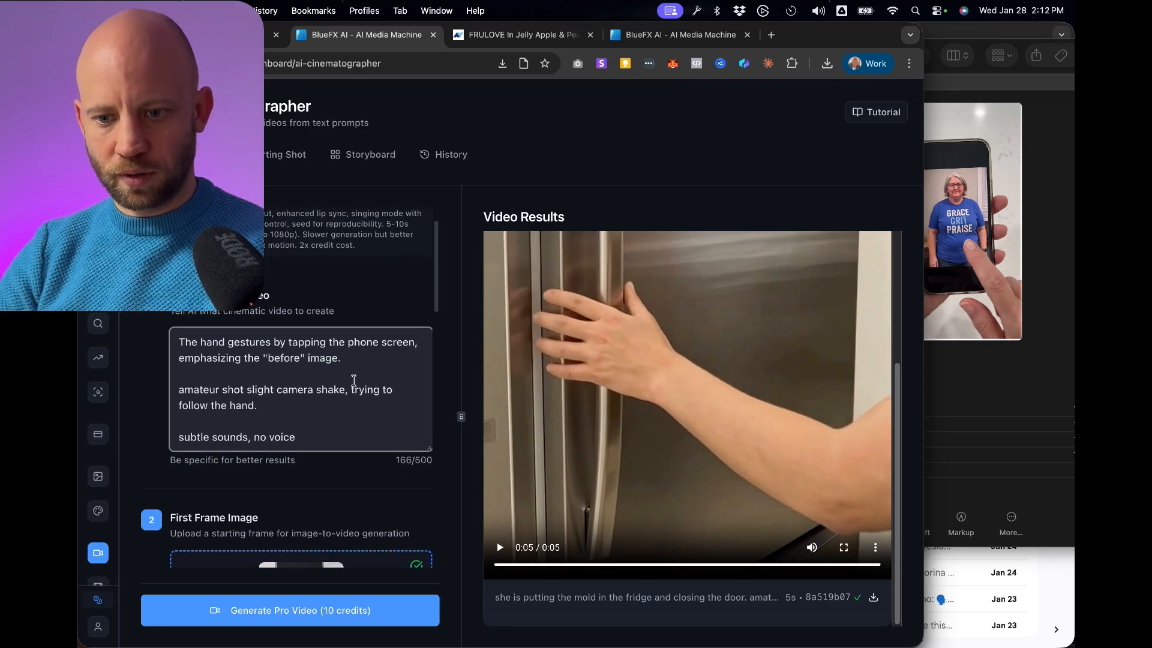
scroll(312, 480, "down", 10)
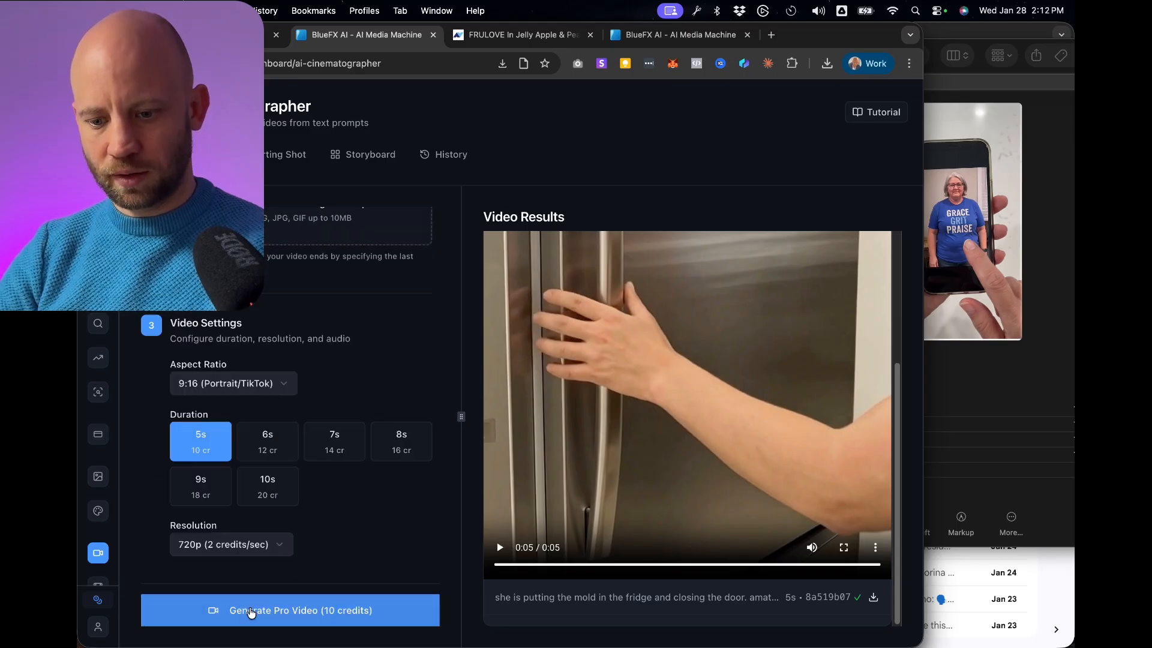
left_click(251, 611)
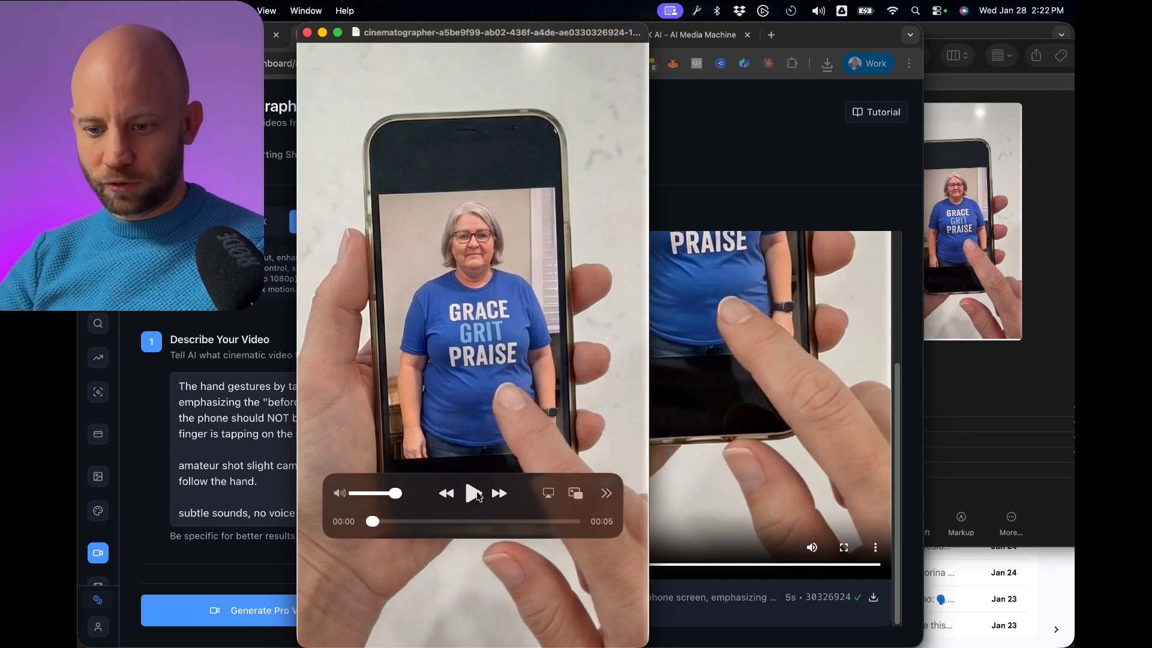
Play the generated 5-second phone-tapping clip and replay its opening seconds to check the finger movement.
key("space")
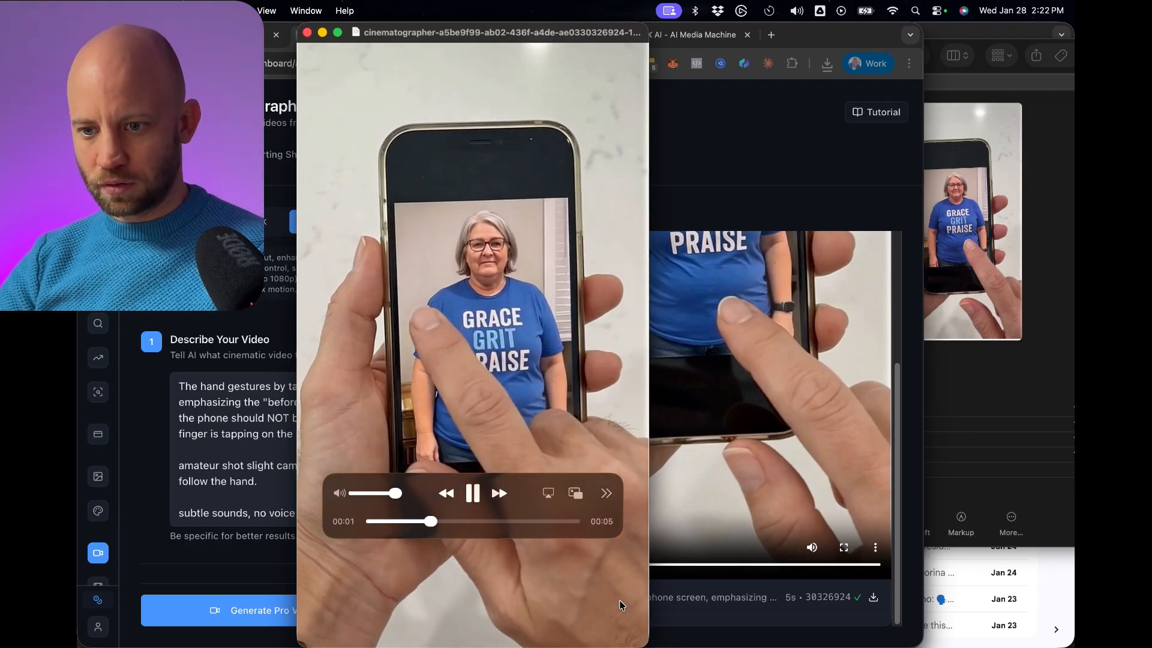
left_click(433, 521)
left_click(413, 517)
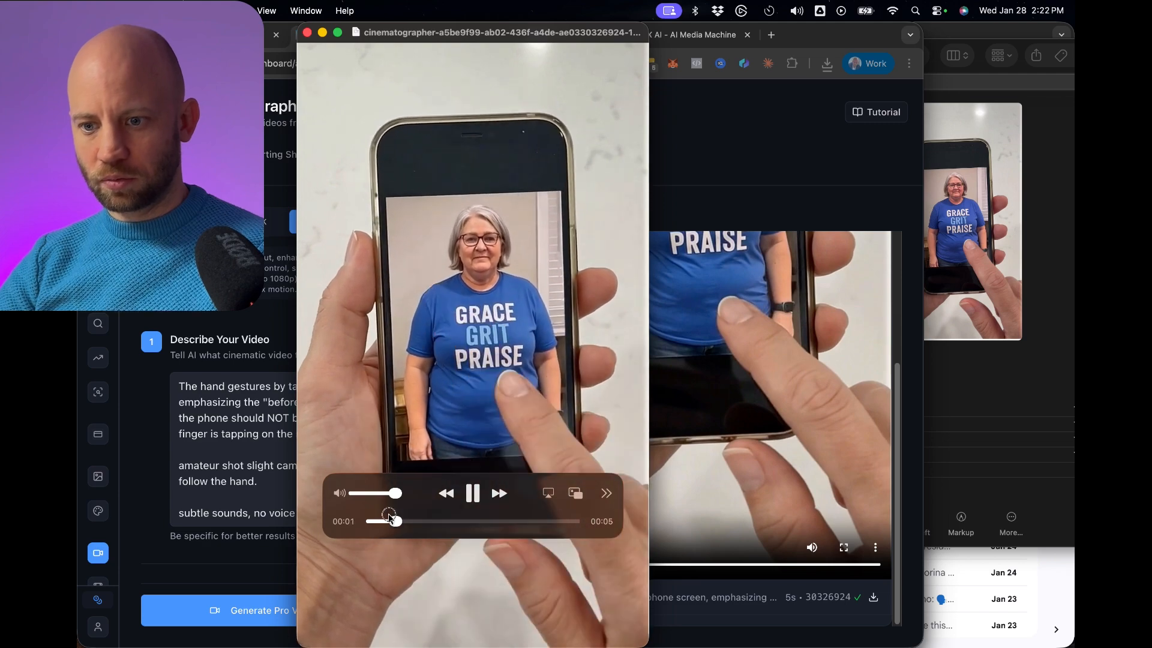
left_click(398, 511)
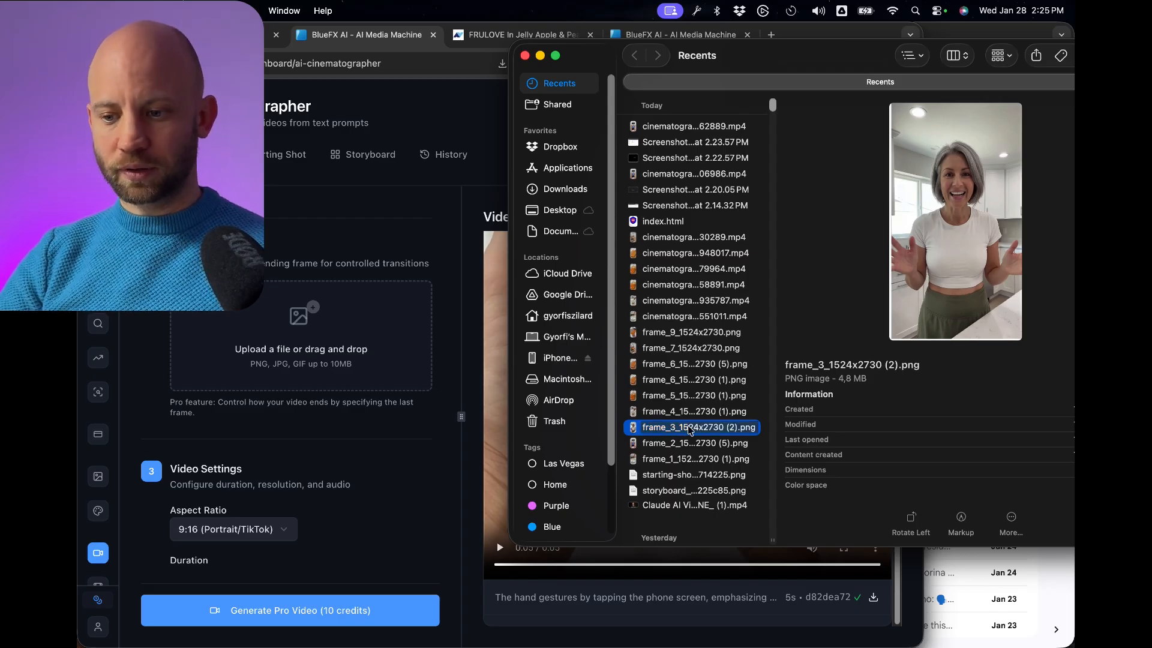
Use frame_3_1524x2730 (2).png as the first frame, enter the "And honey, I know I'm no spring chicken" dialogue and generate the 6-second Pro video.
left_click_drag(689, 429, 288, 327)
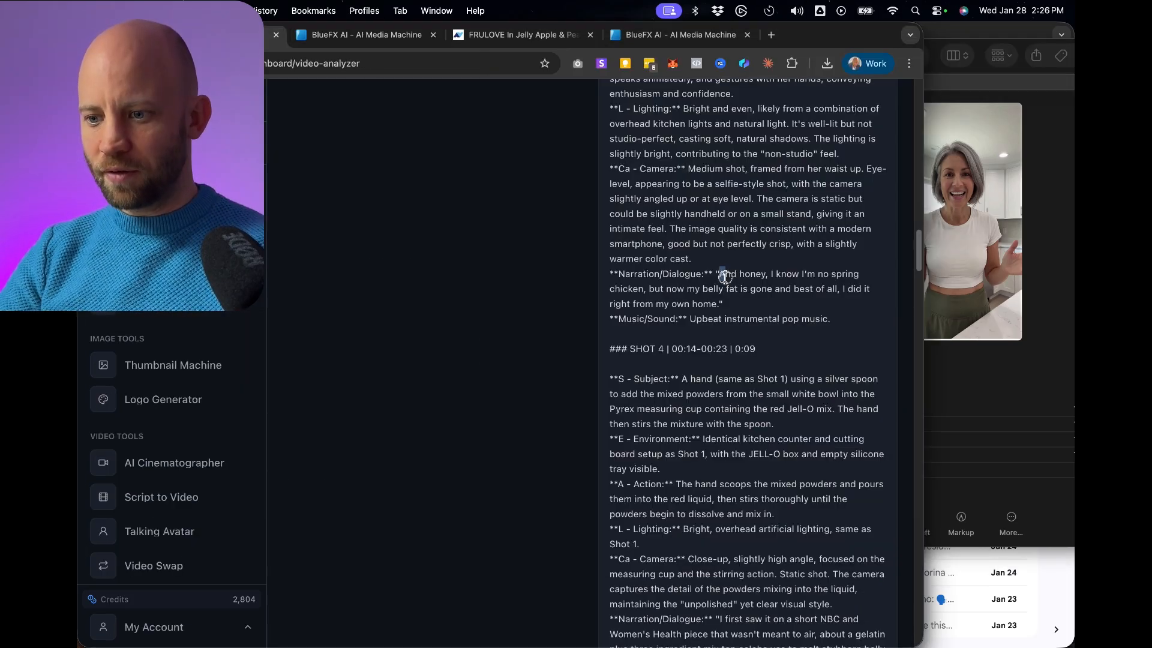
left_click_drag(725, 276, 718, 298)
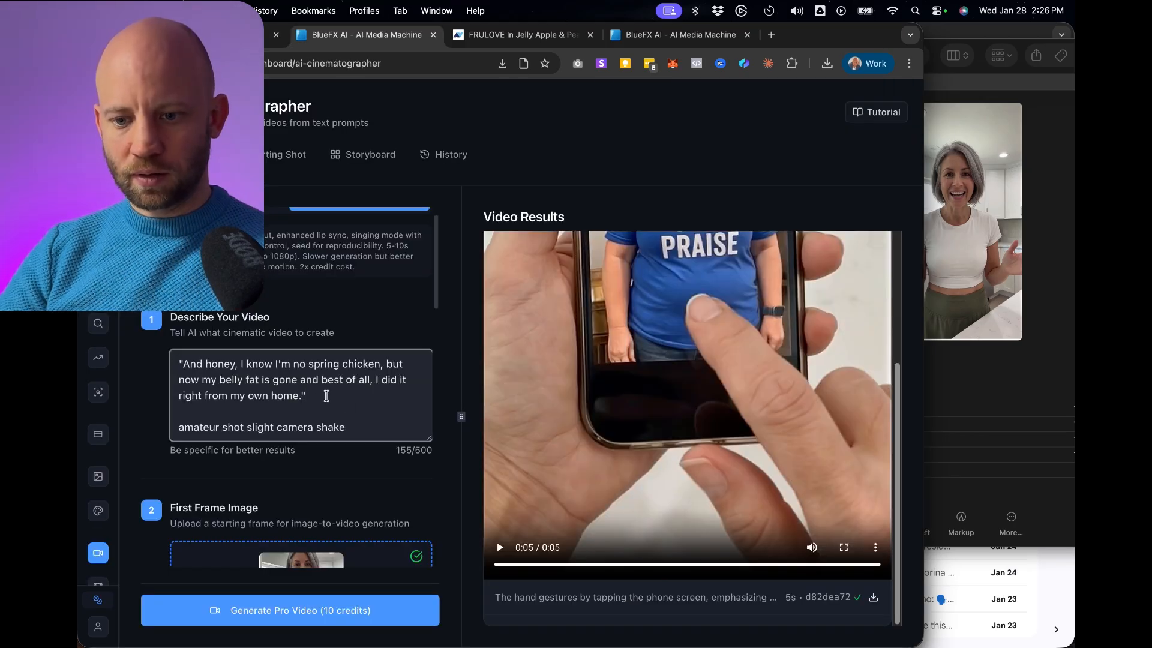
scroll(374, 408, "down", 1)
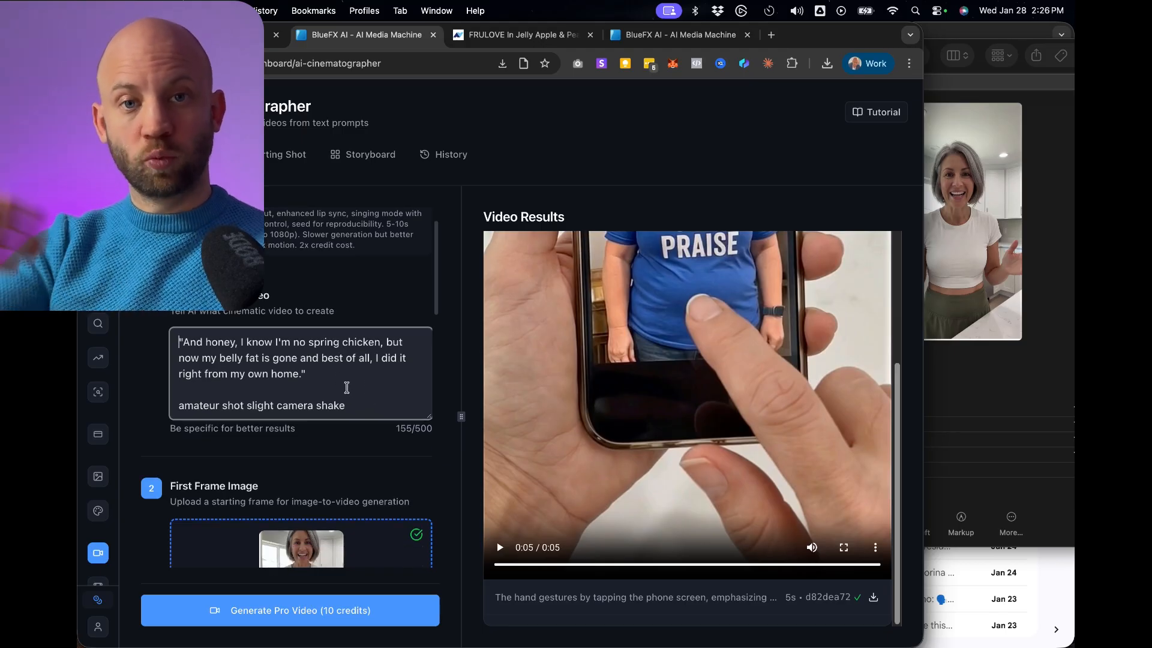
scroll(347, 387, "down", 10)
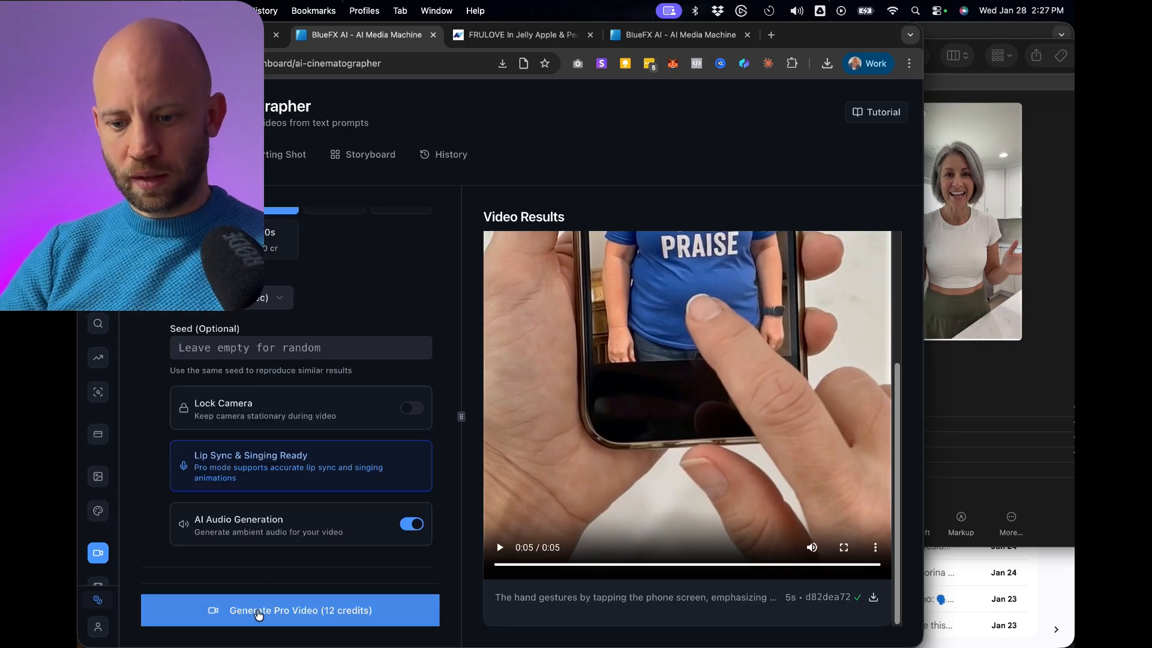
left_click(259, 611)
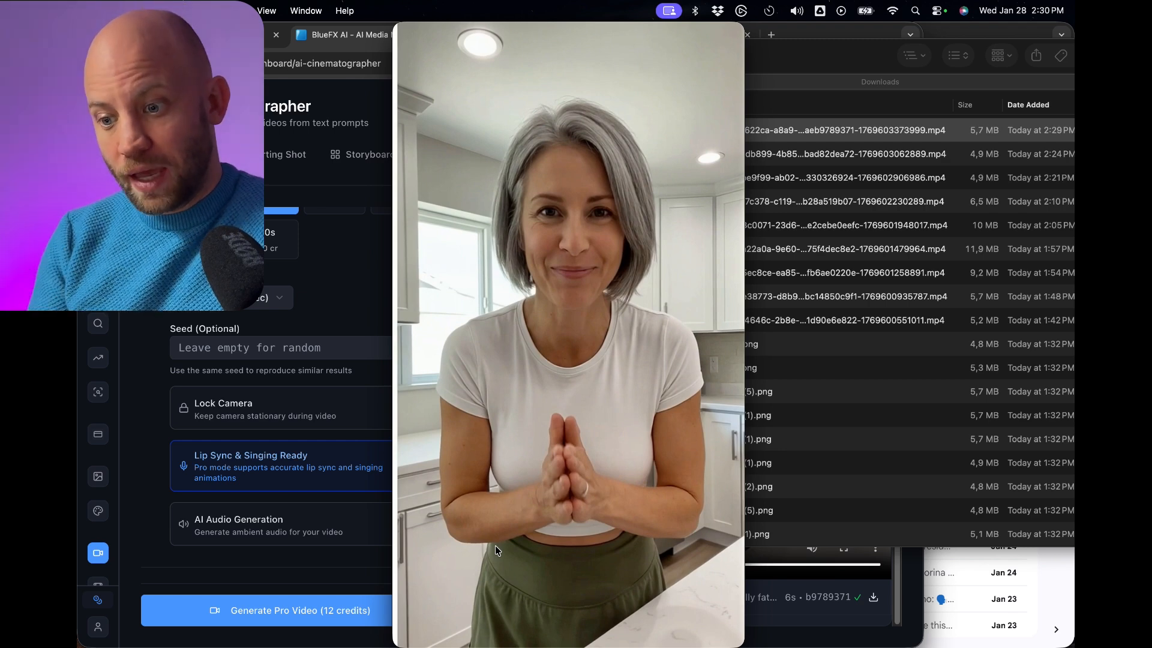
Play the generated spring-chicken clip and compare it with the matching handheld kitchen shot in the reference video.
left_click_drag(661, 522, 639, 533)
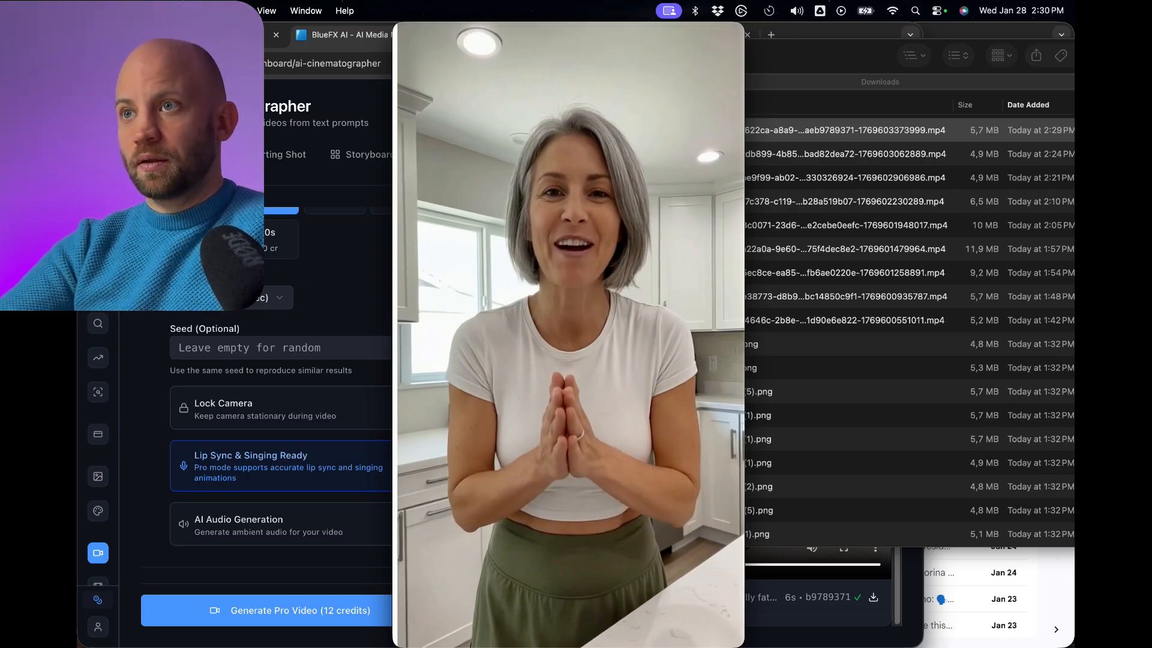
left_click_drag(264, 240, 888, 106)
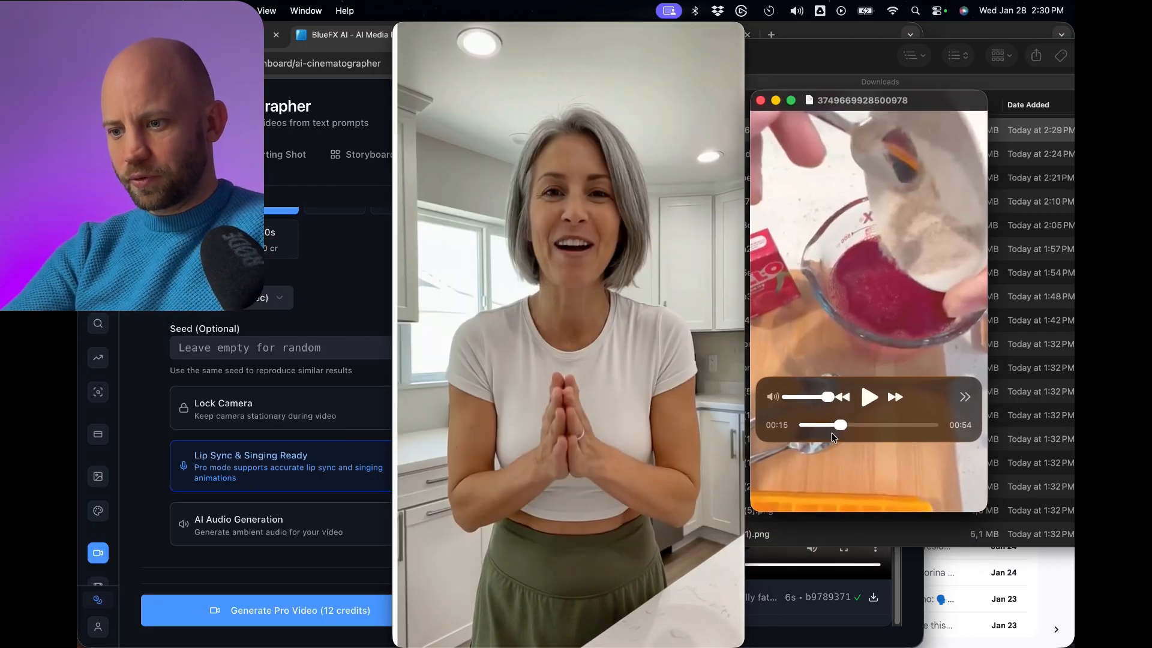
left_click_drag(836, 425, 824, 425)
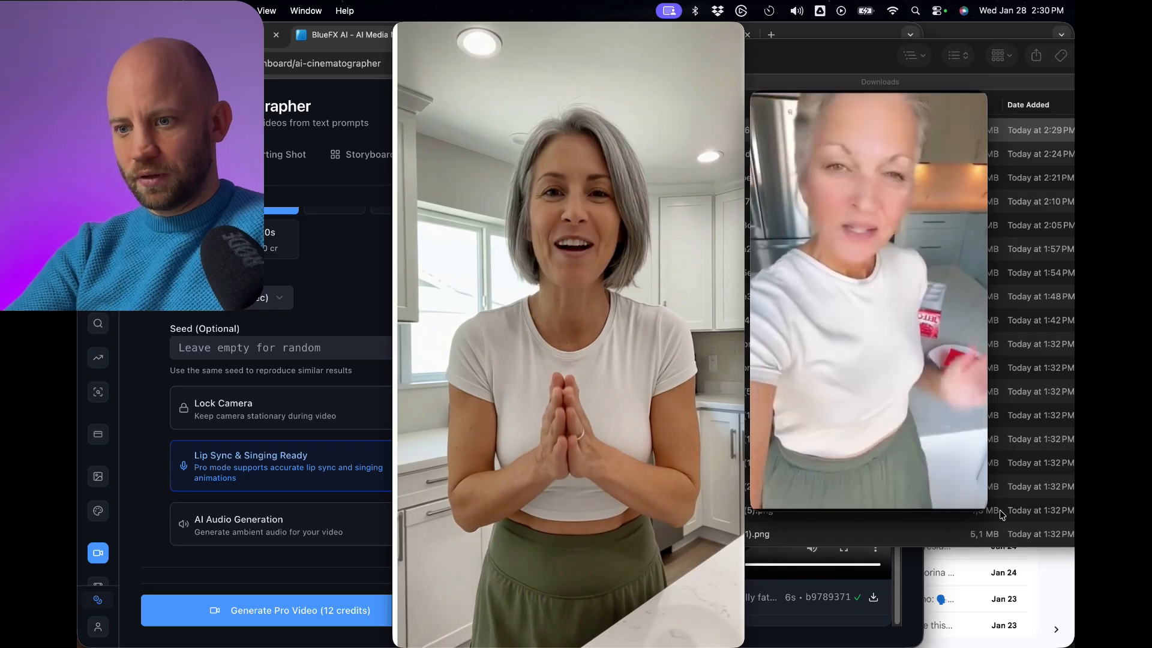
mouse_move(918, 265)
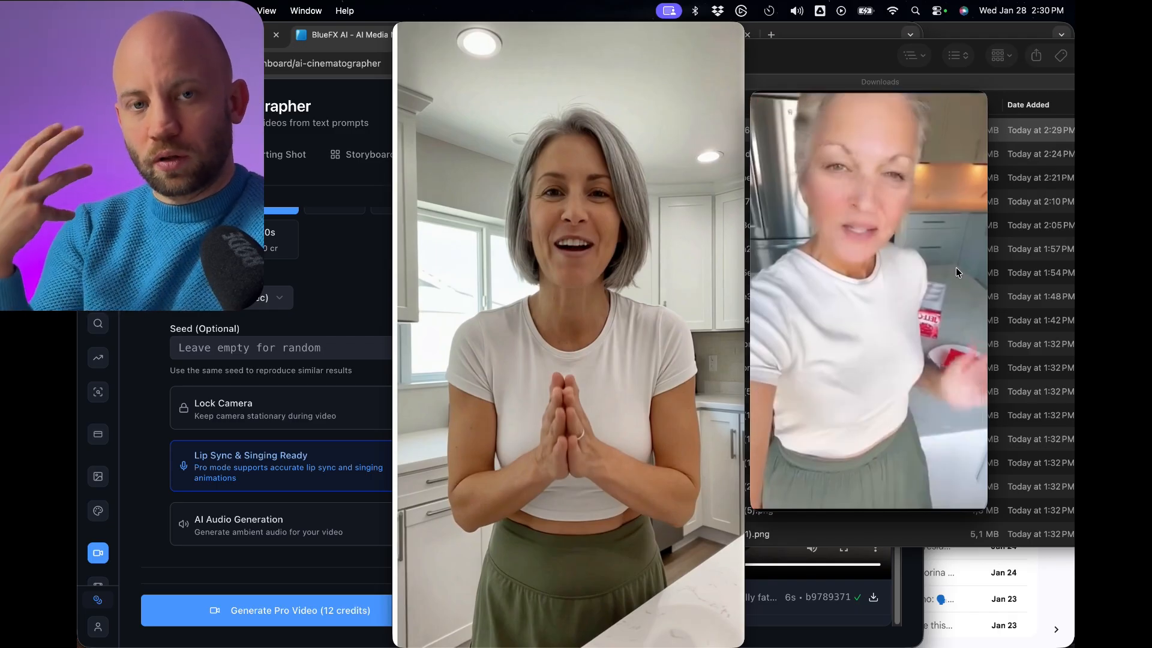
mouse_move(943, 293)
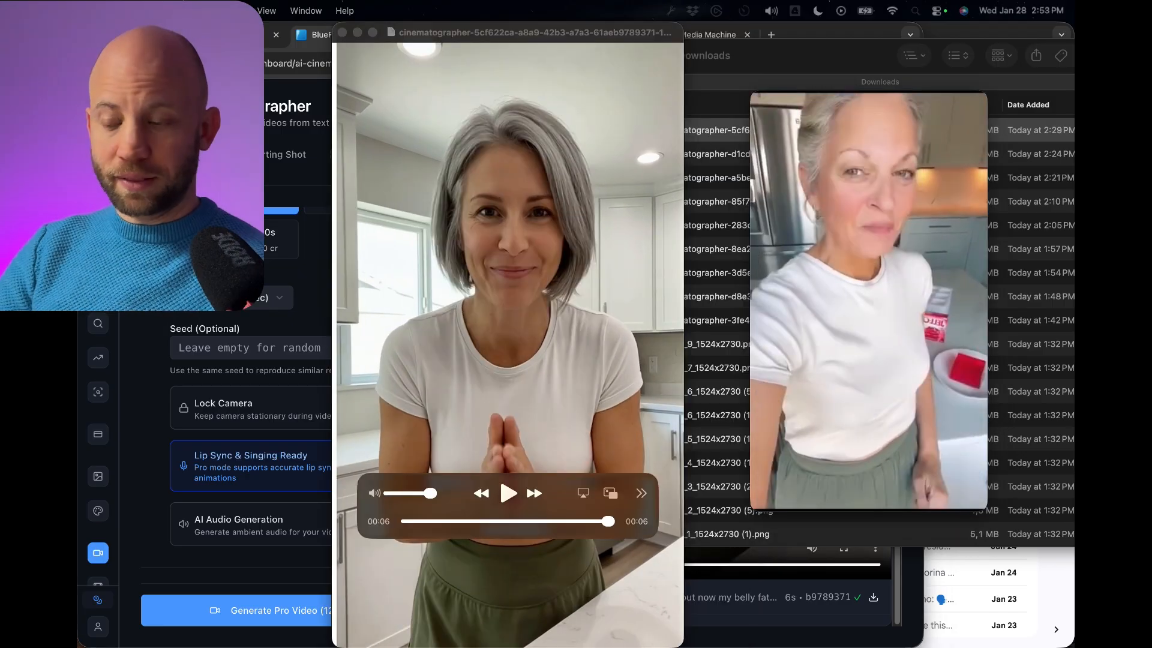
Capture a screenshot of the woman's handheld kitchen shot from the reference video and move the generated clip's window aside.
mouse_move(754, 94)
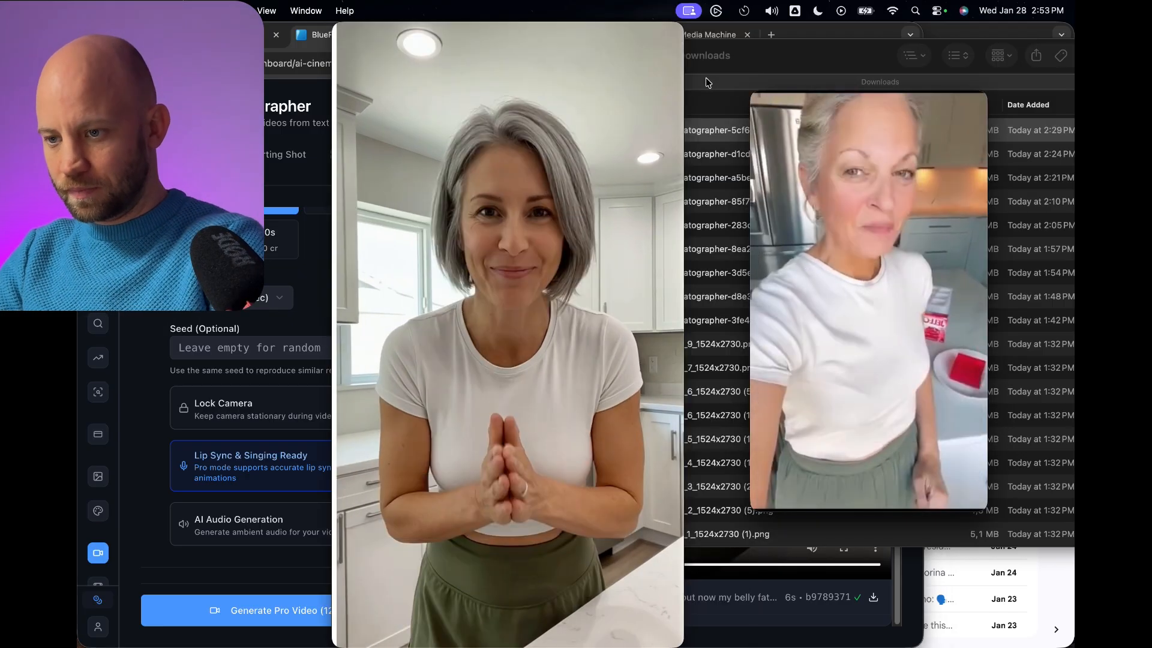
left_click_drag(987, 508, 987, 509)
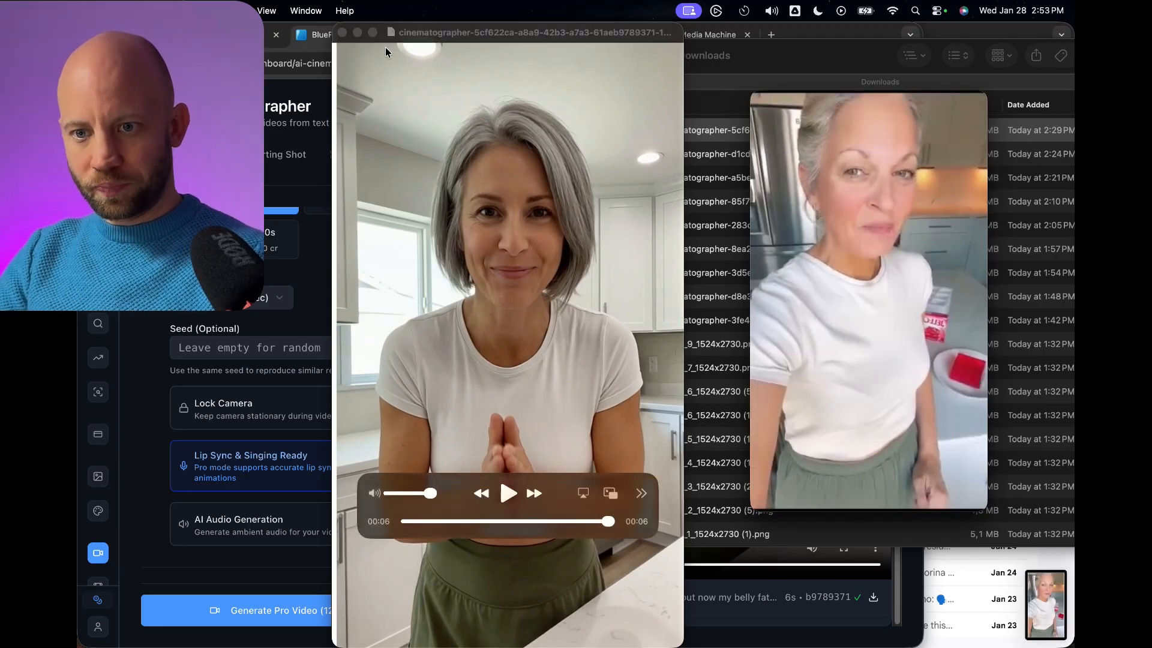
left_click(452, 38)
left_click_drag(439, 34, 655, 35)
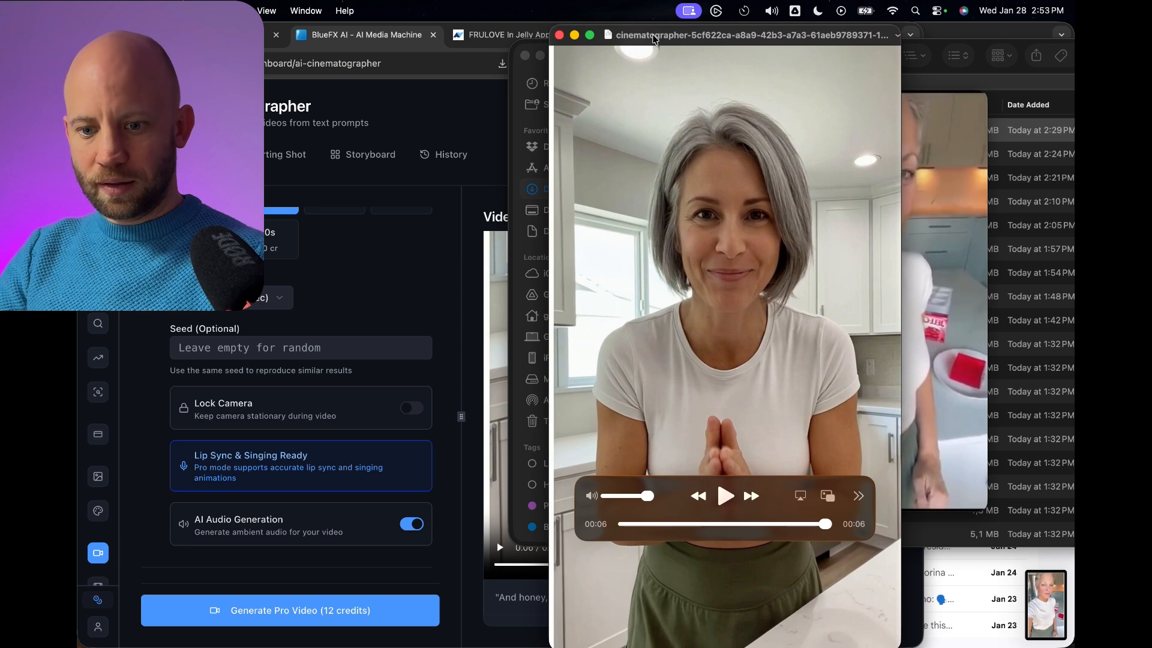
Return to the AI Cinematographer in the browser and set up a Pro starting shot.
left_click(498, 126)
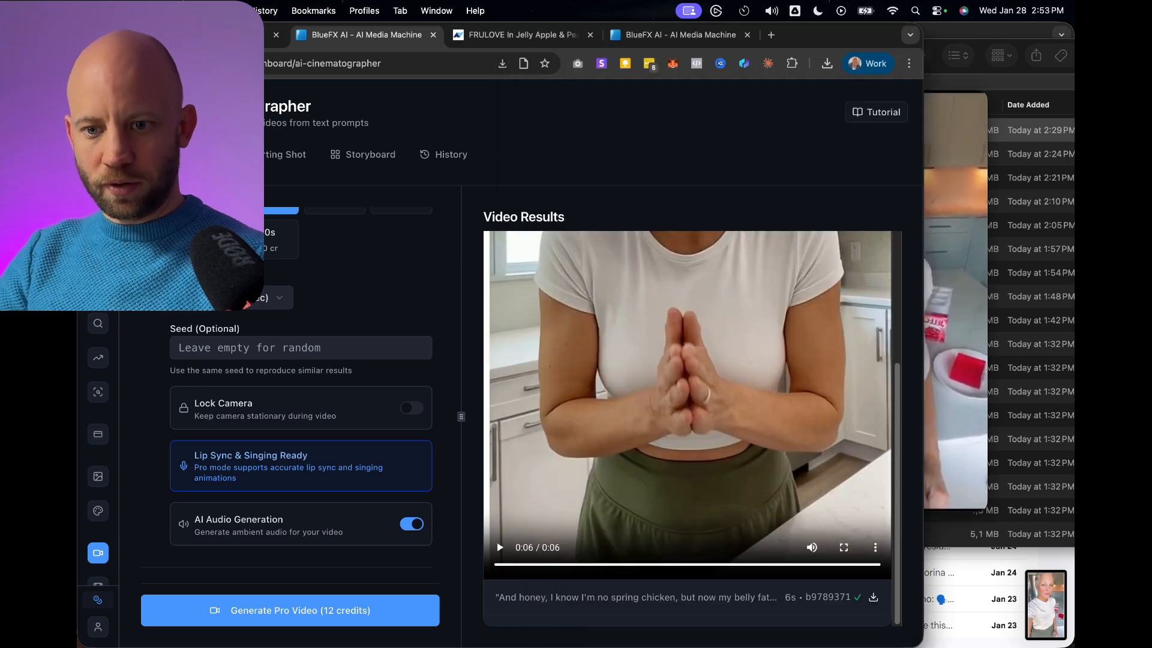
left_click(264, 165)
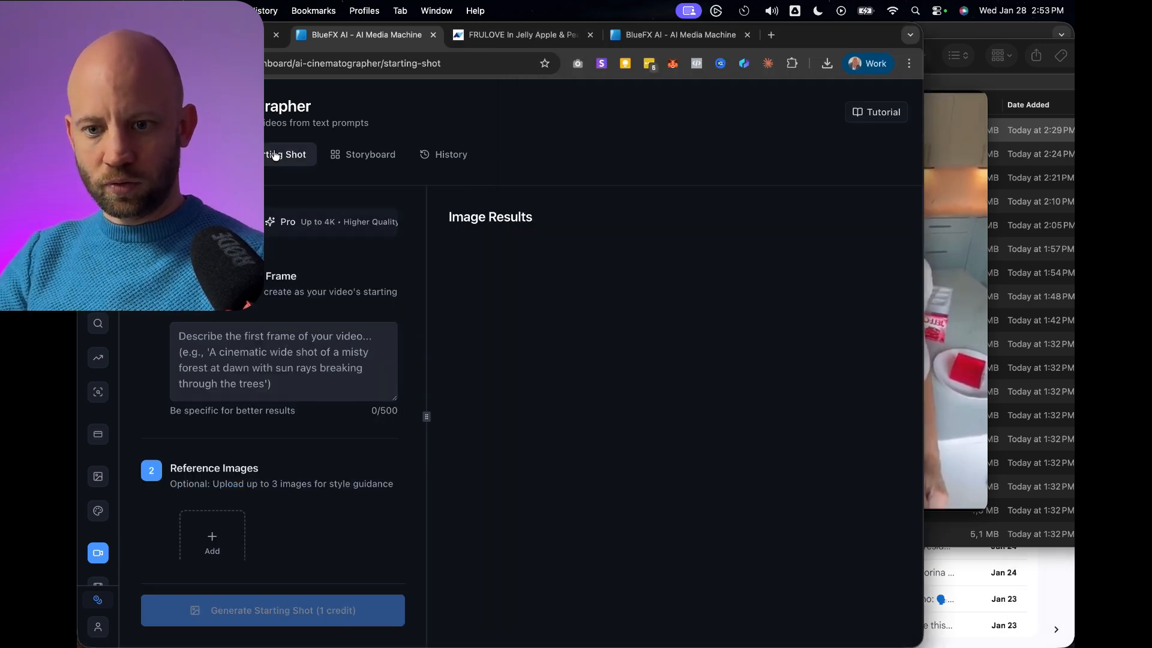
left_click(340, 233)
scroll(234, 369, "down", 3)
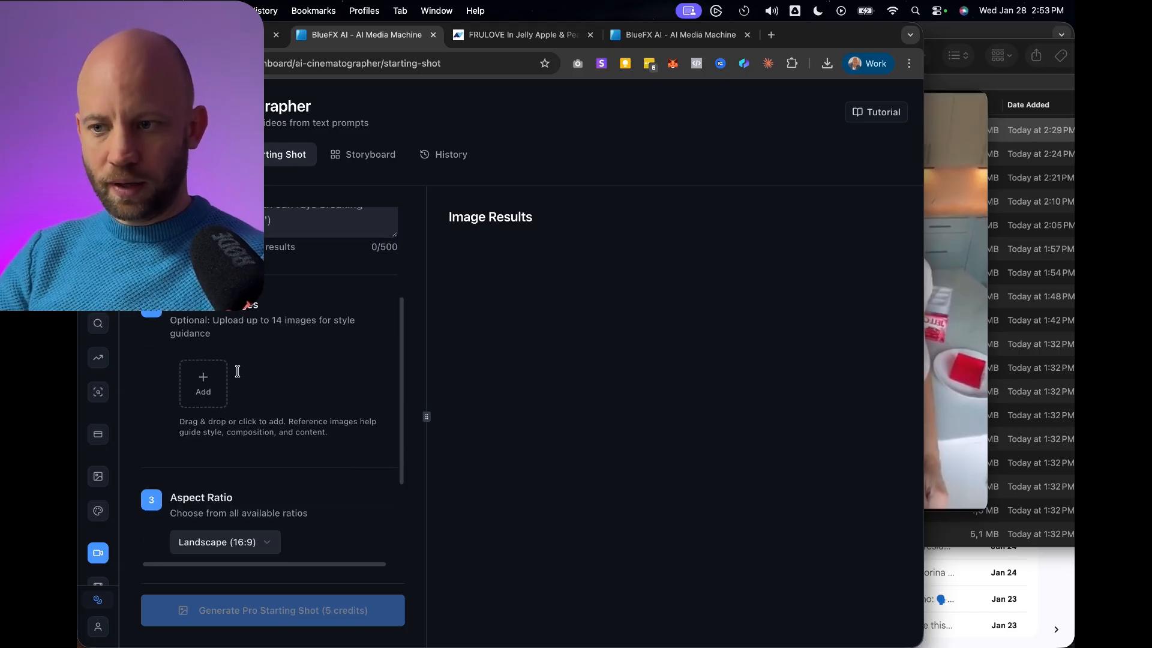
Add frame_3_1524x2730 (2).png from Downloads as the first reference image.
left_click(202, 382)
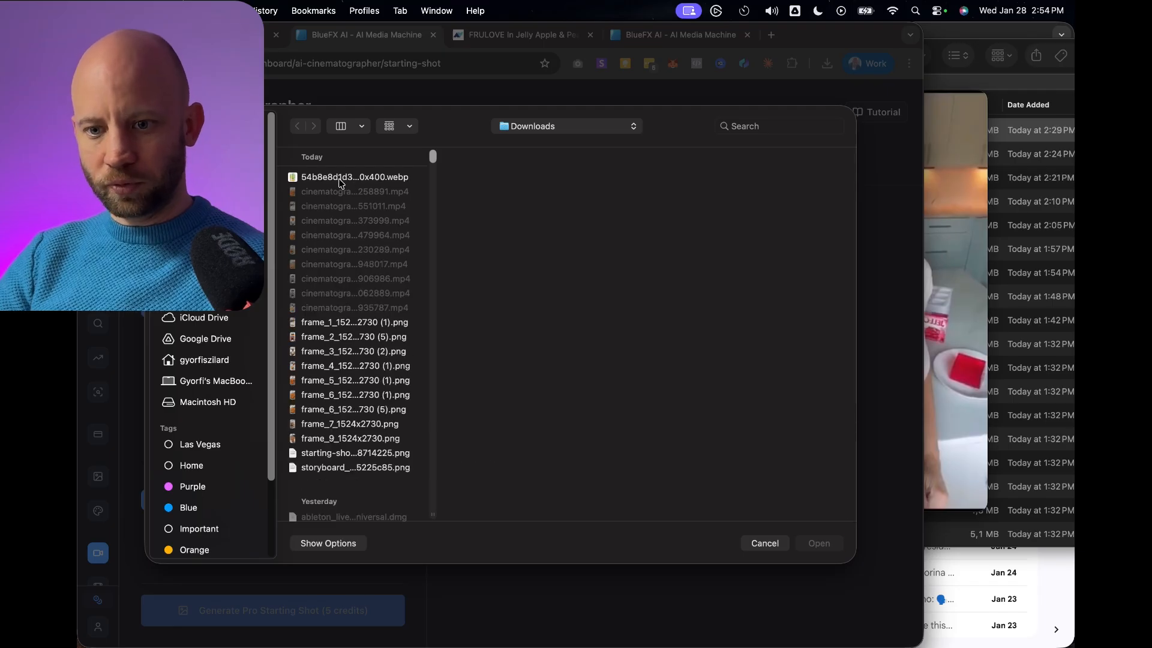
left_click(339, 177)
left_click(319, 324)
key("Down")
key("Down")
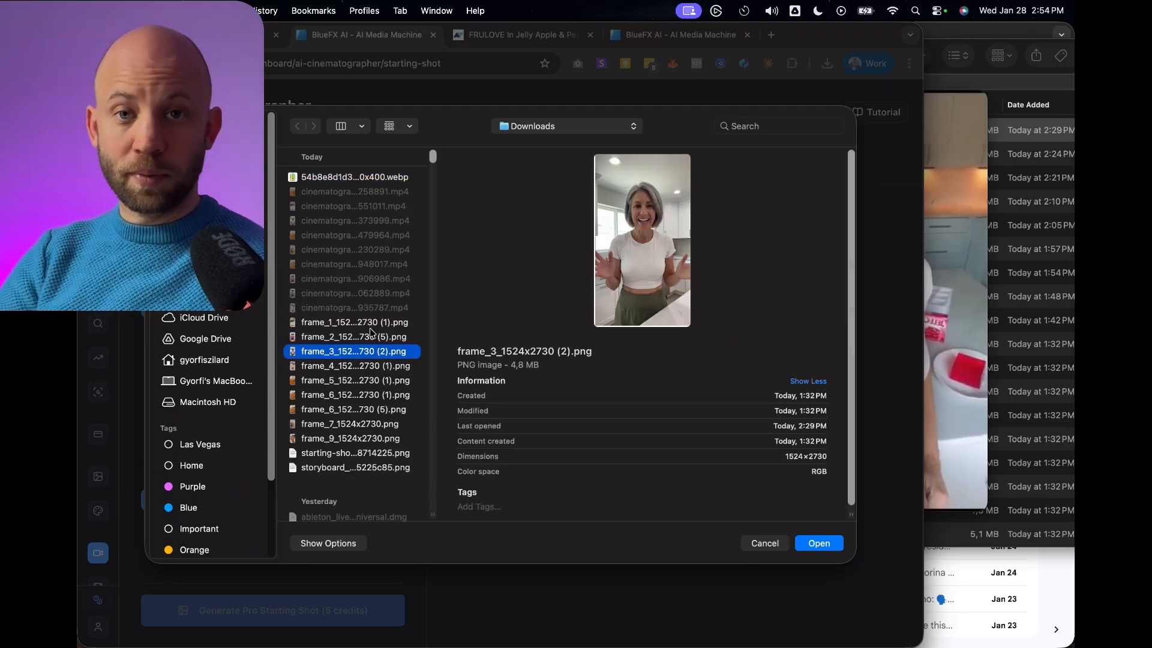
key("Return")
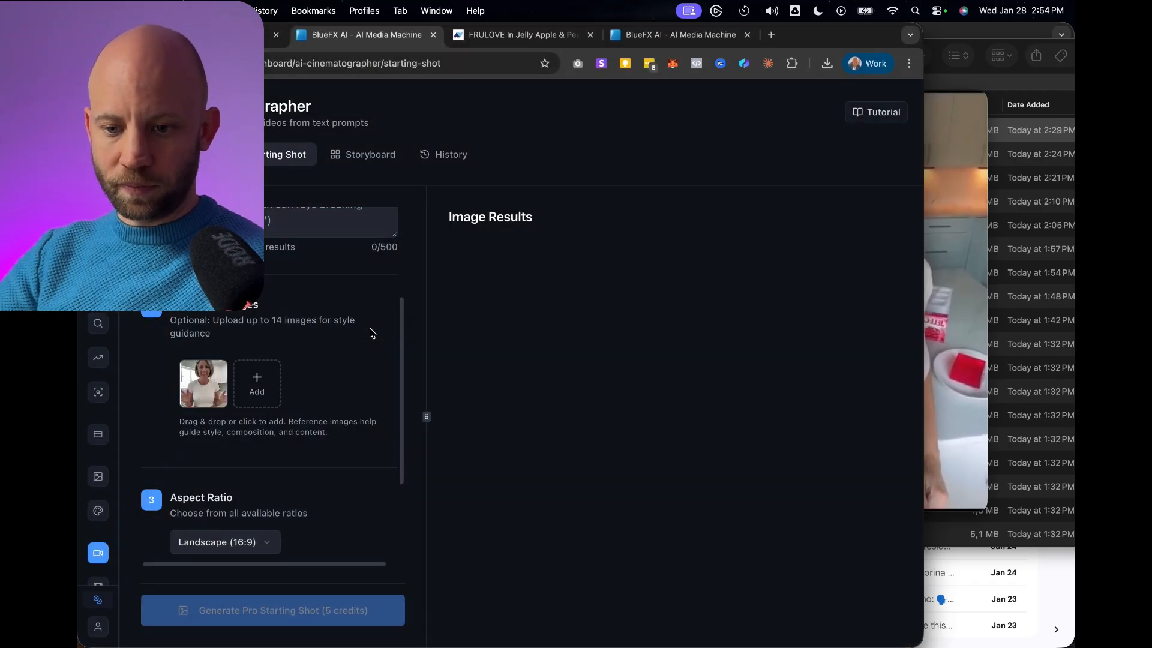
Add the 2.53.46 PM screenshot of the woman and the FRULOVE product image as the second and third reference images.
left_click(253, 383)
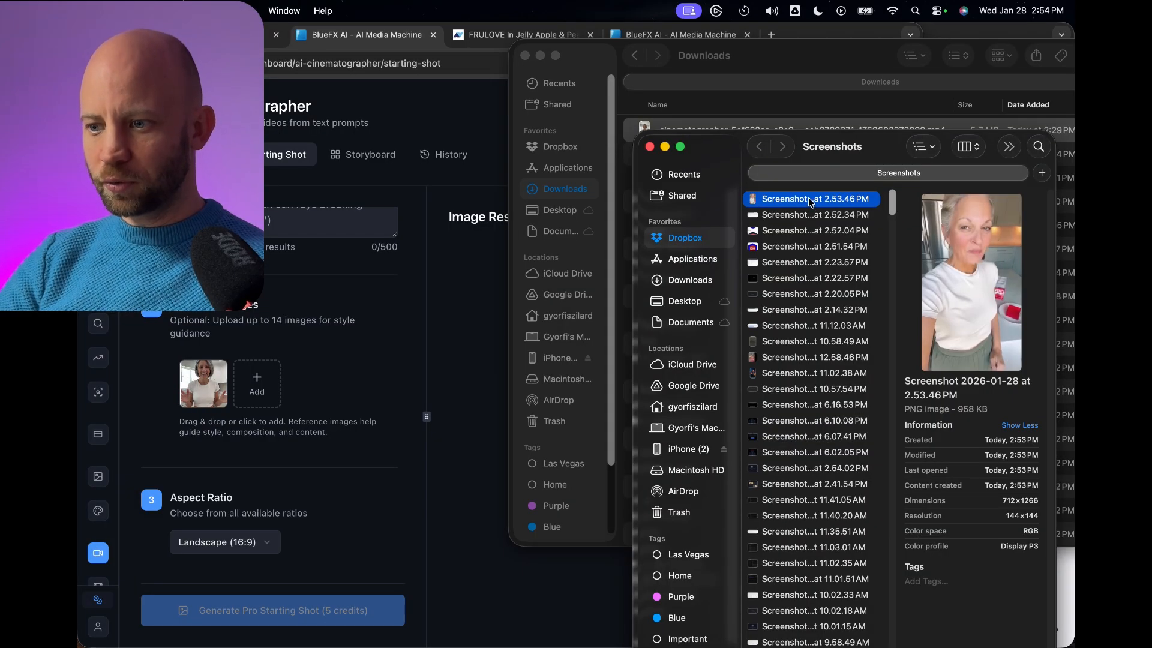
left_click_drag(812, 201, 267, 381)
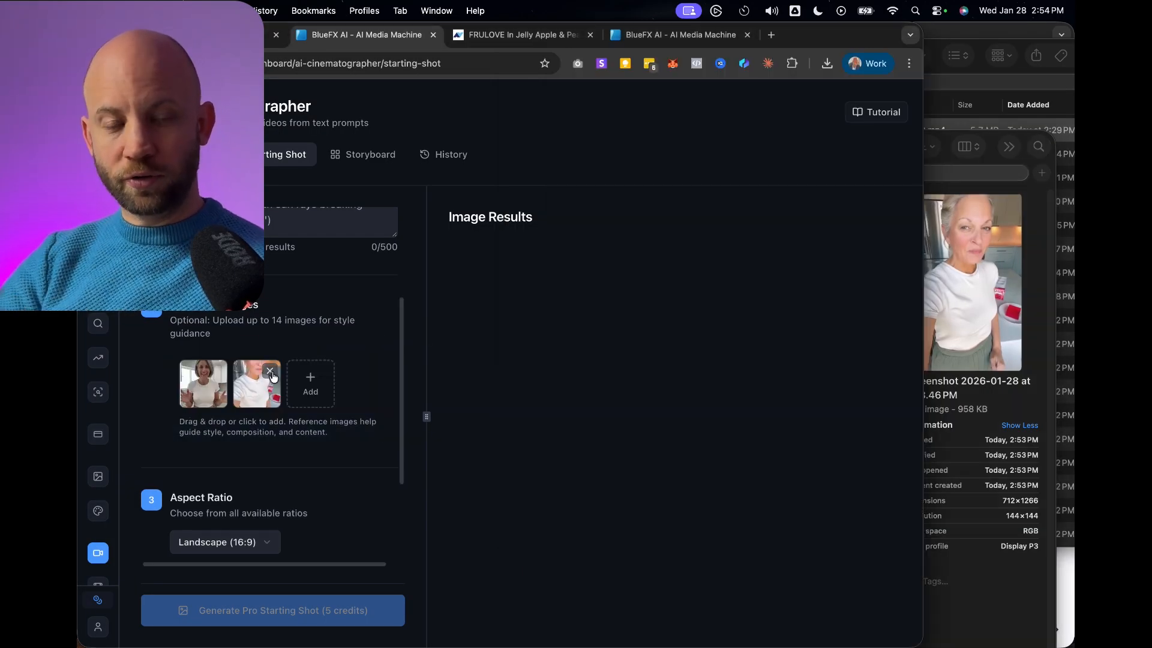
left_click(940, 280)
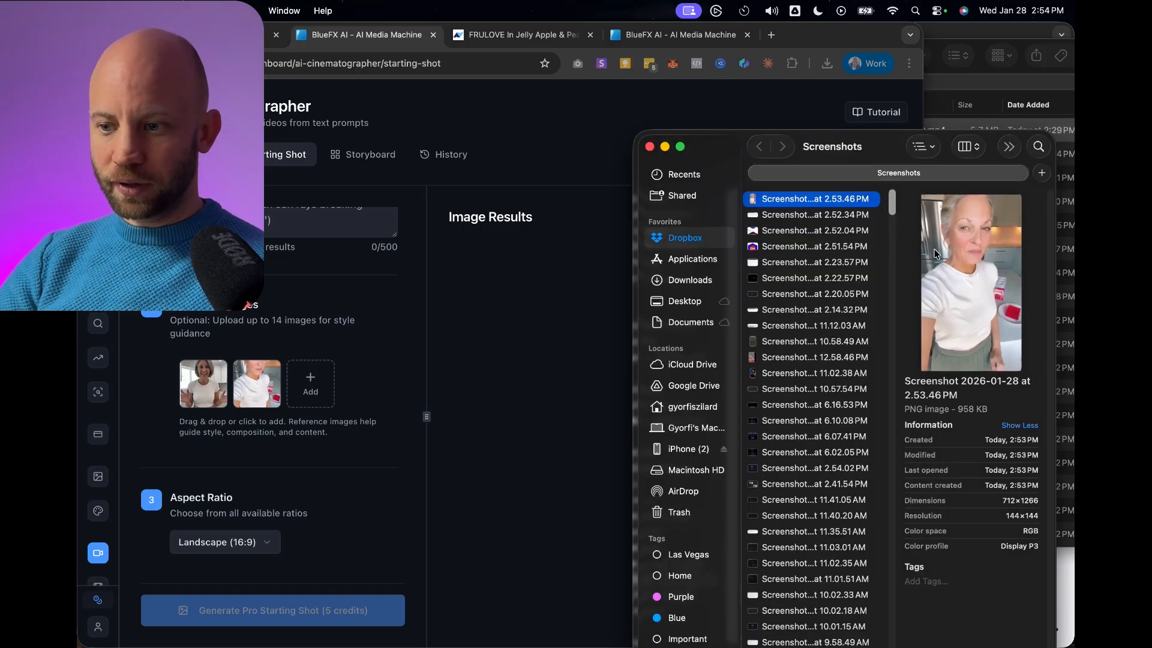
left_click(787, 214)
left_click_drag(856, 143, 815, 126)
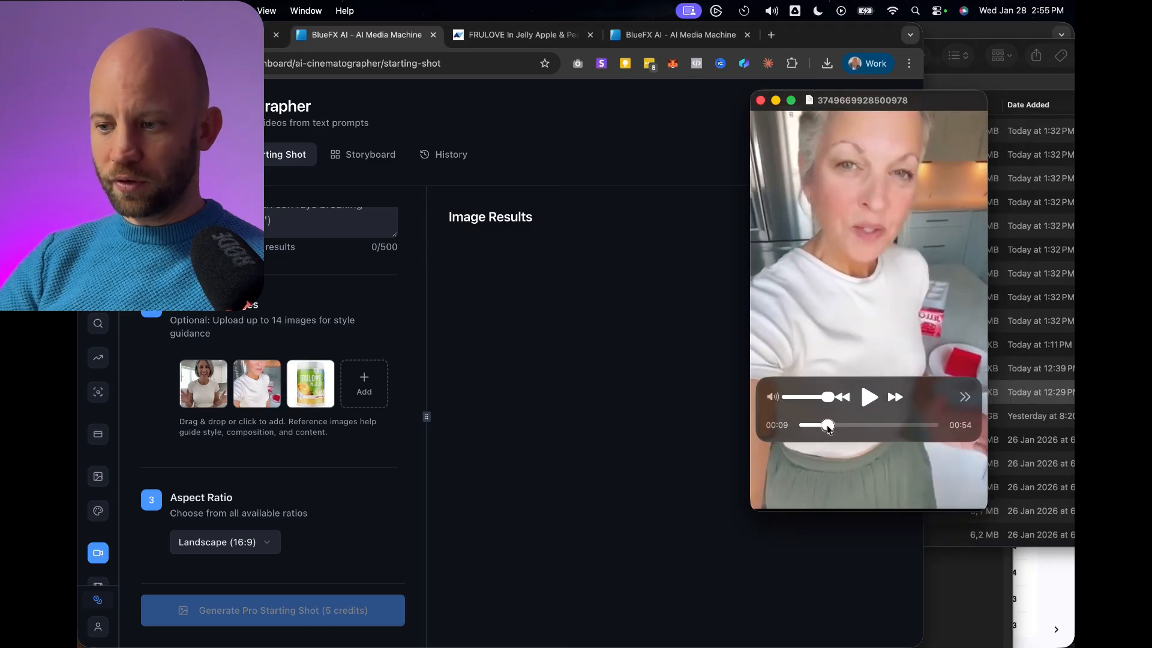
left_click_drag(818, 425, 827, 425)
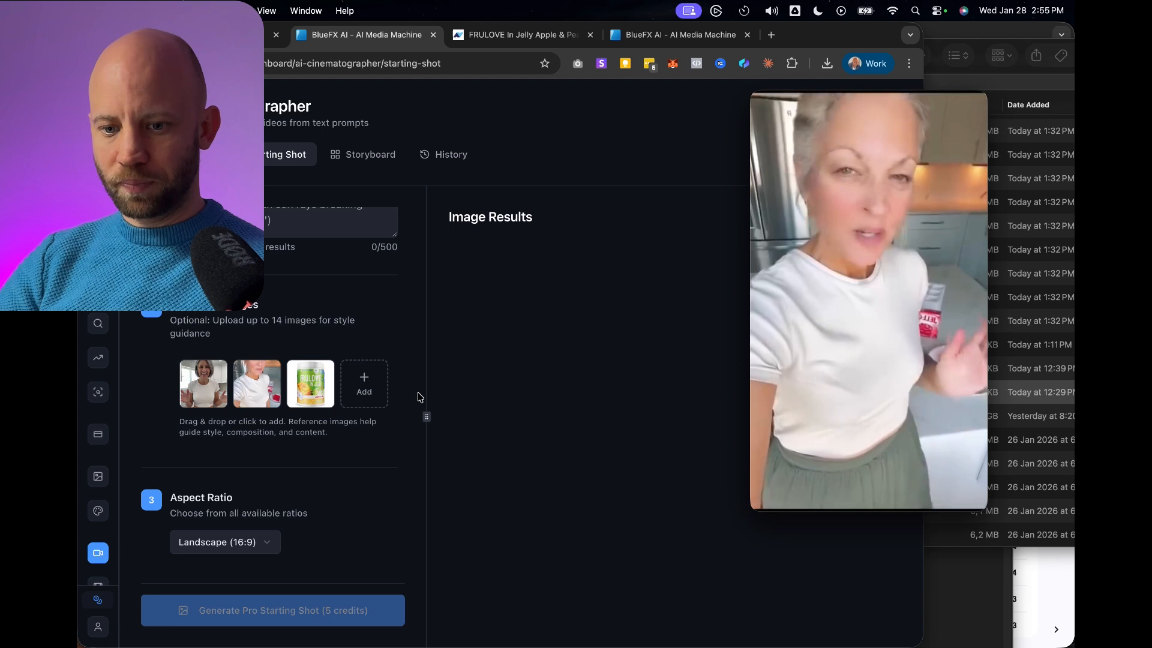
Begin the starting-shot prompt by asking to change the first woman's camera angle so that she's holding the phone just like the woman in the second picture.
scroll(240, 360, "up", 3)
left_click(226, 347)
scroll(317, 348, "down", 1)
type("I want you to change the camera")
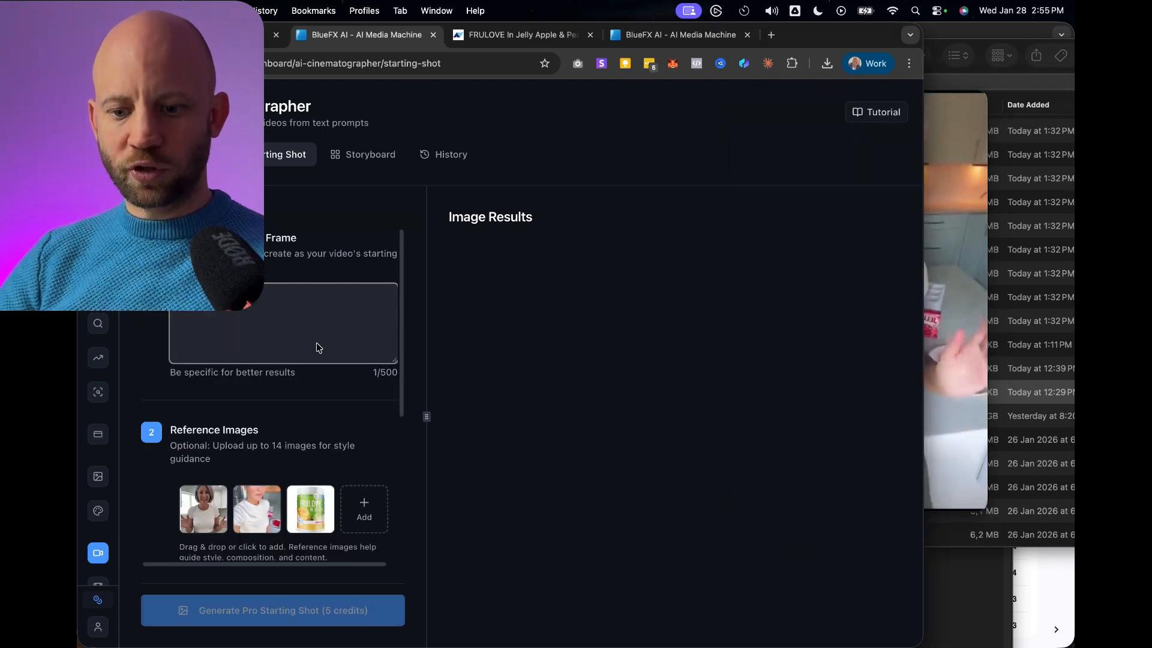
type(" angle")
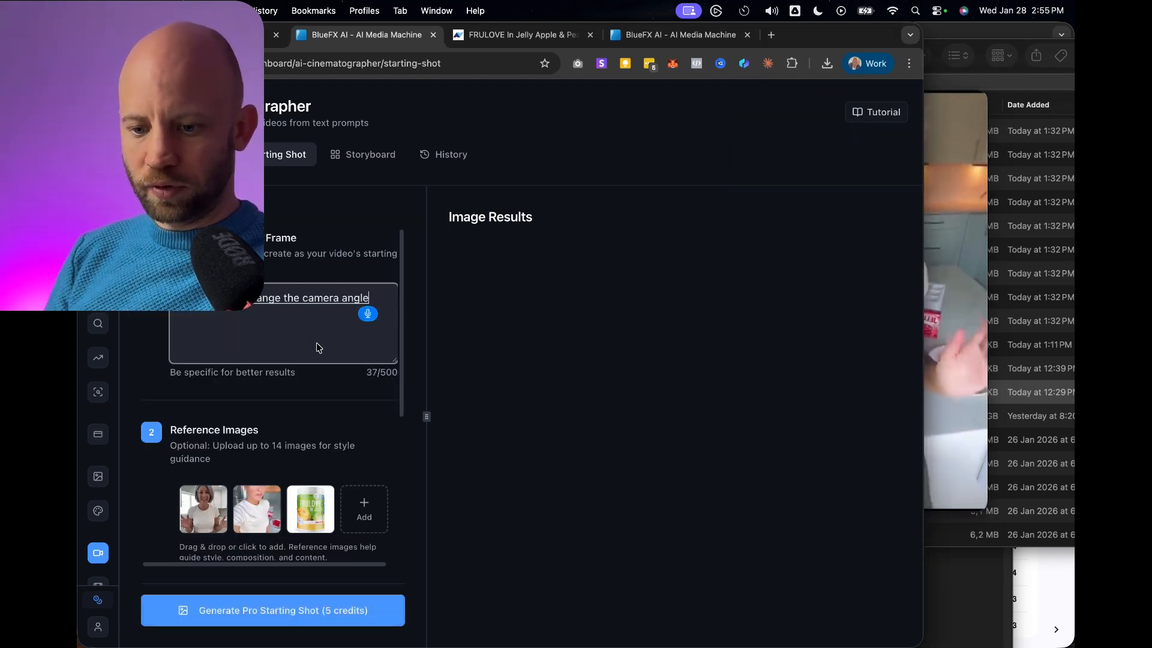
type(" of the first woman so that she's holding the phone")
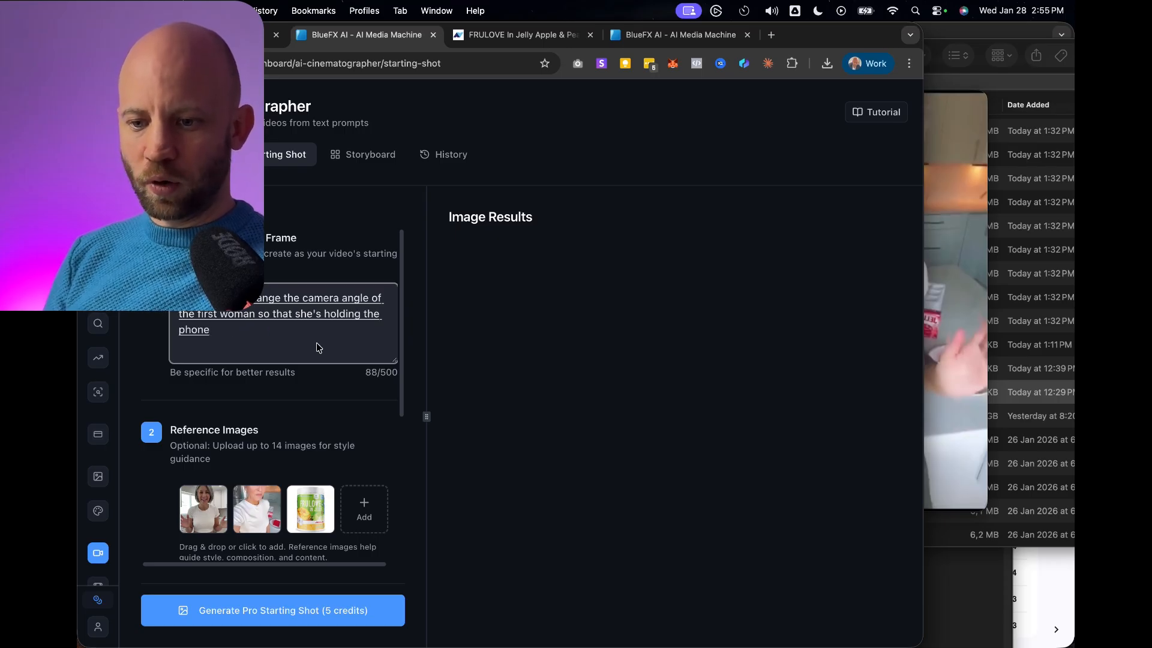
type(" just like the woman in the second picture")
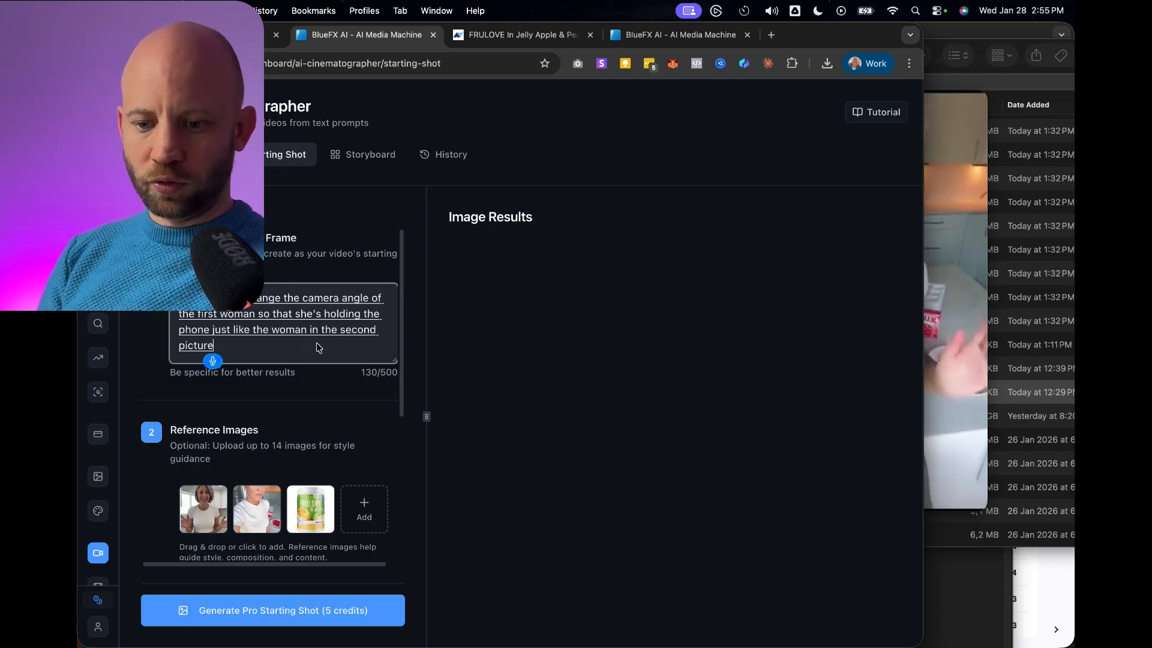
type(" so this is a handheld shot she's shooting with")
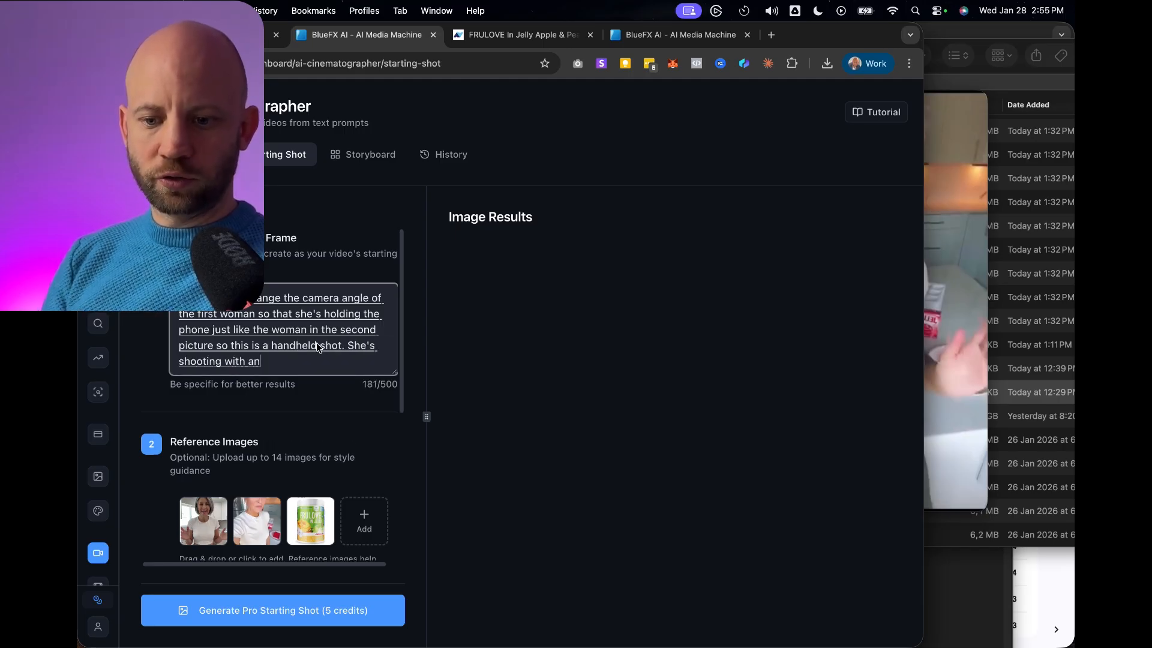
type(" an older smart phone.")
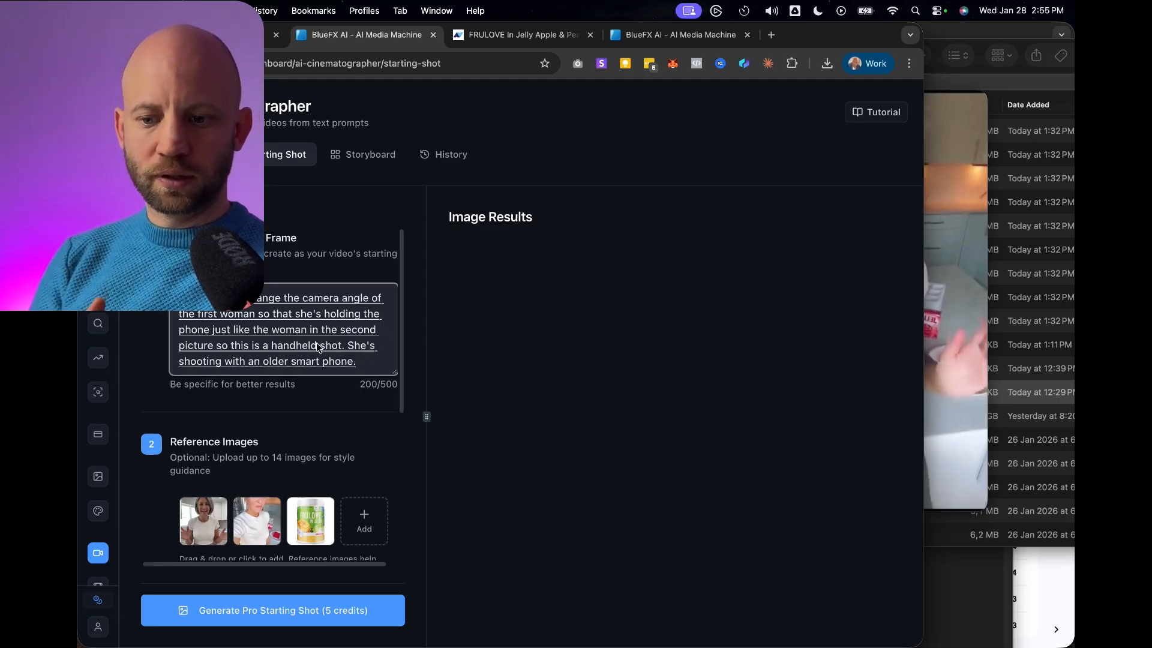
type(" using the")
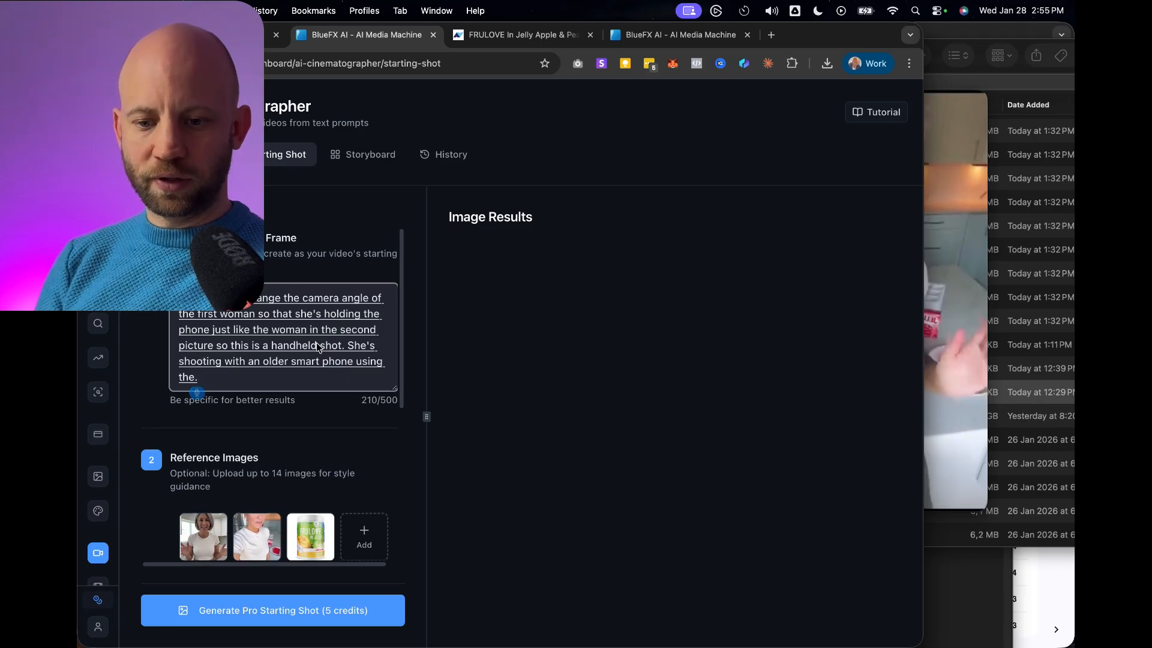
type(" fro")
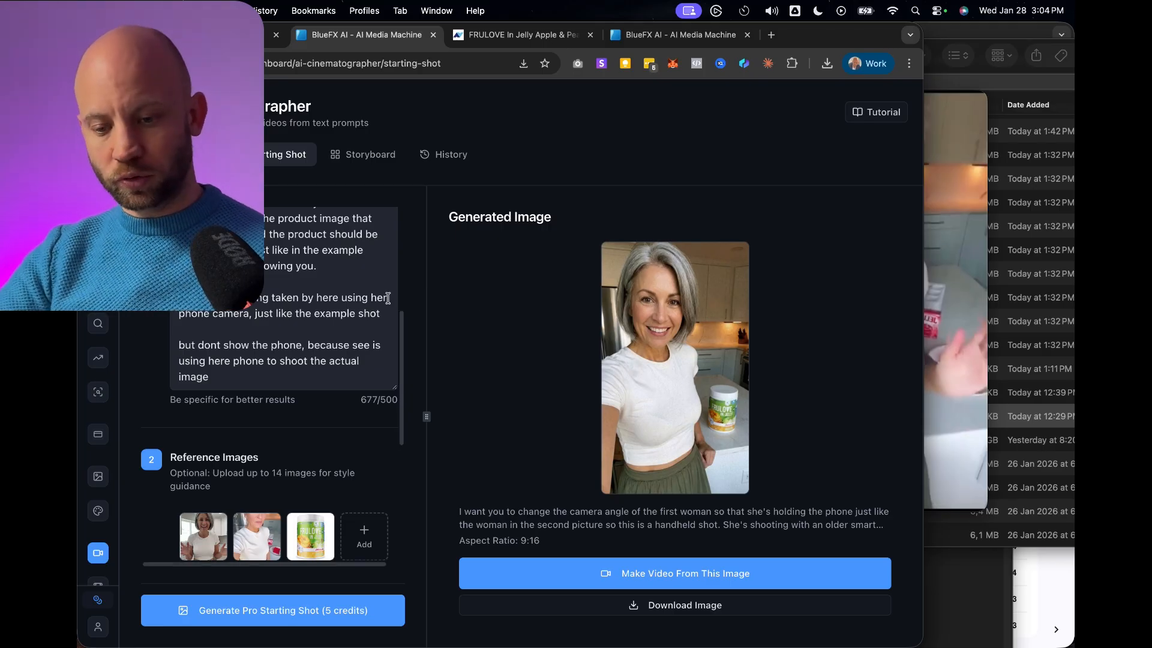
Download the generated selfie-style image, open it in Preview and zoom in to check the woman's face and the FRULOVE jar.
scroll(286, 454, "down", 3)
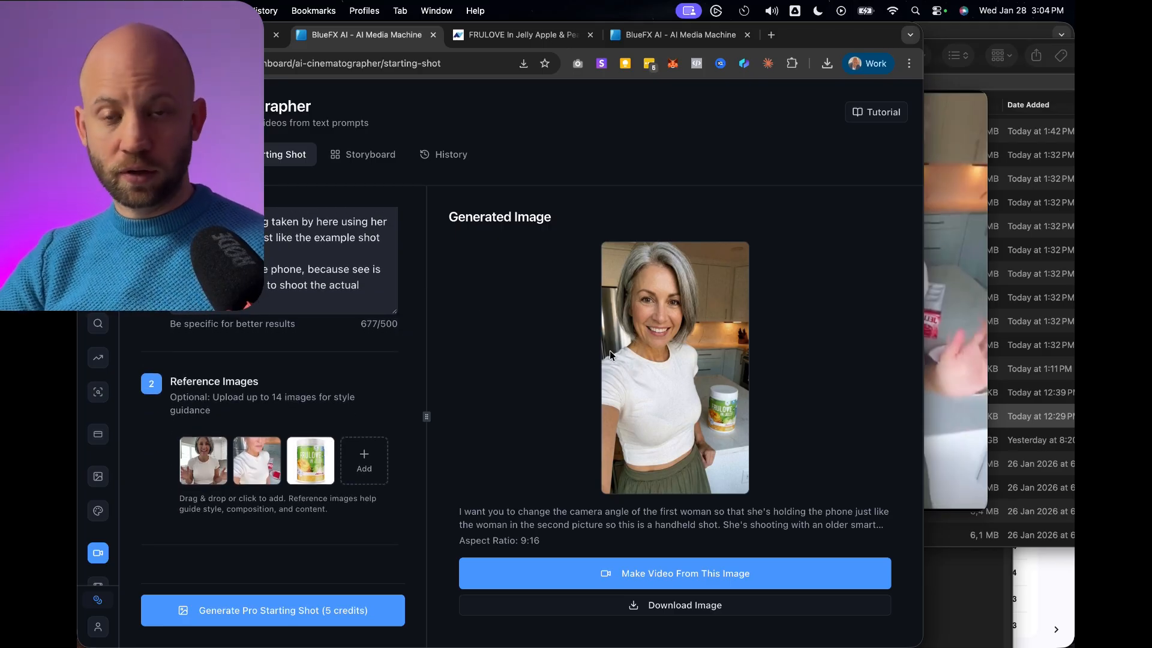
left_click(684, 605)
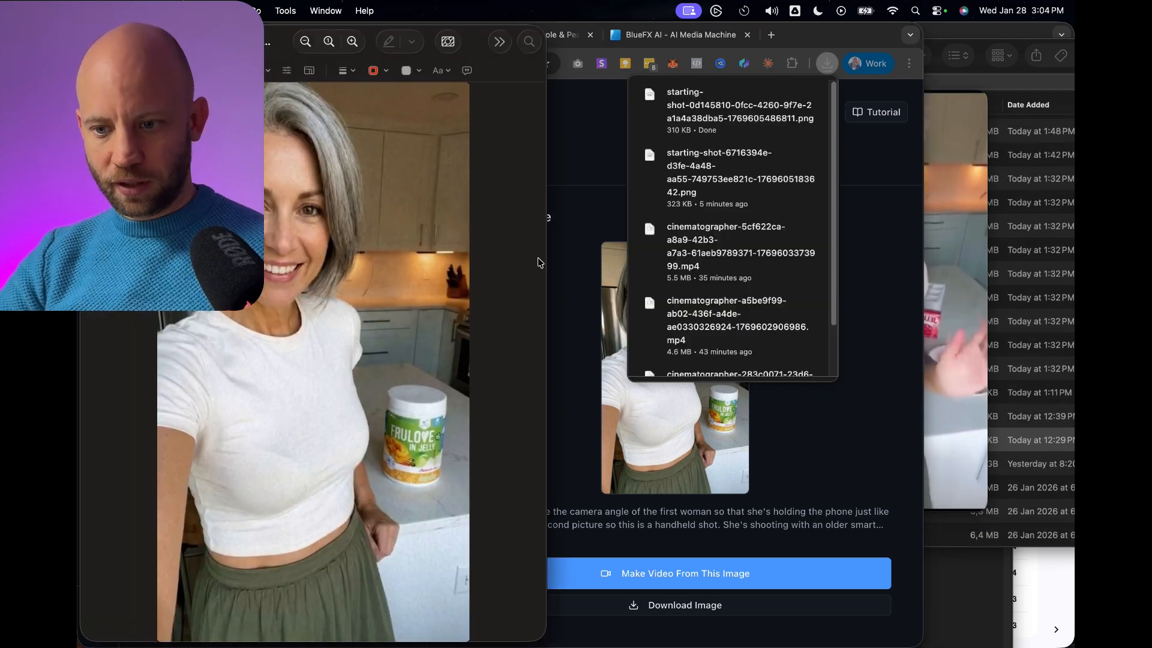
left_click_drag(548, 269, 864, 258)
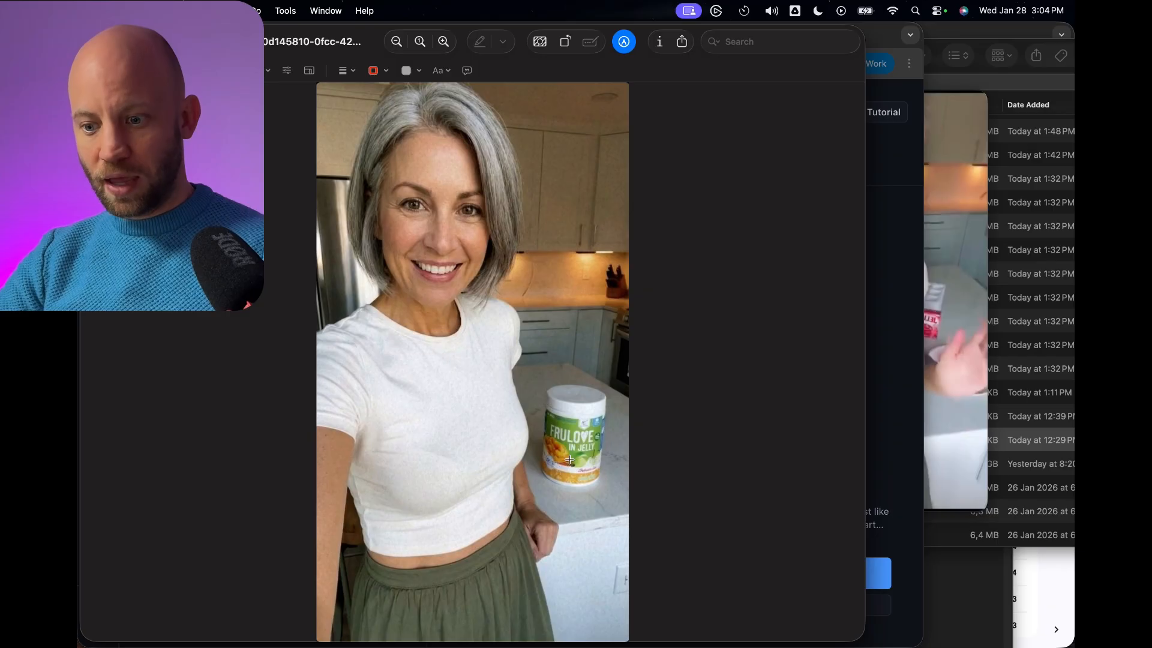
scroll(469, 351, "up", 5)
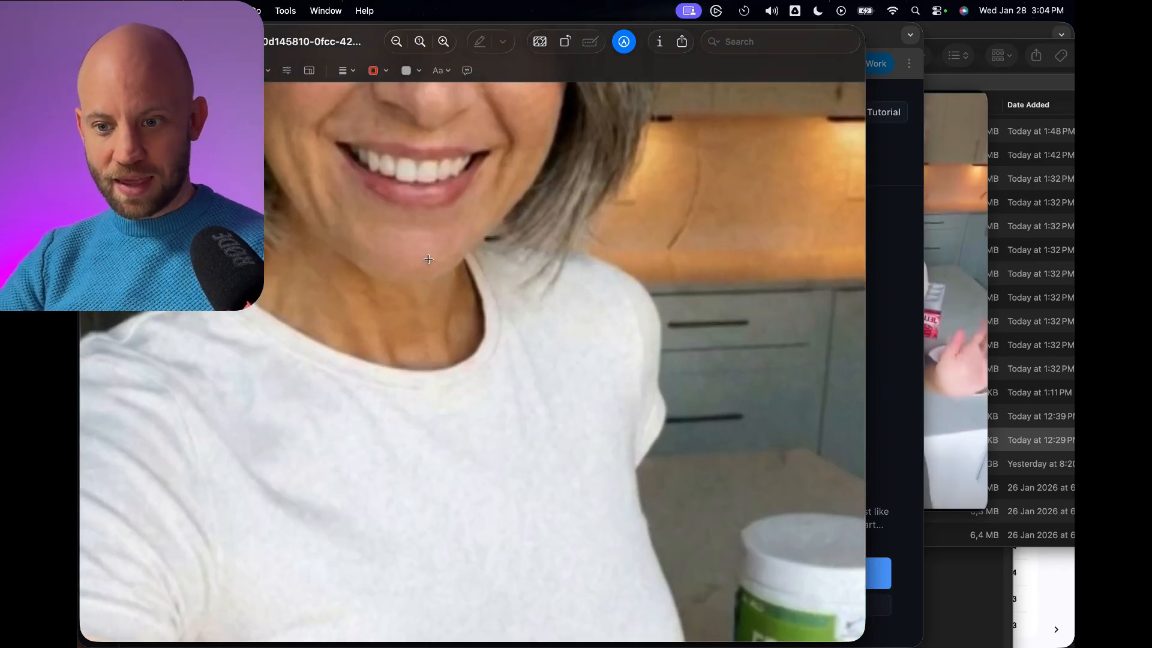
scroll(469, 351, "down", 5)
scroll(456, 330, "up", 4)
scroll(413, 122, "up", 3)
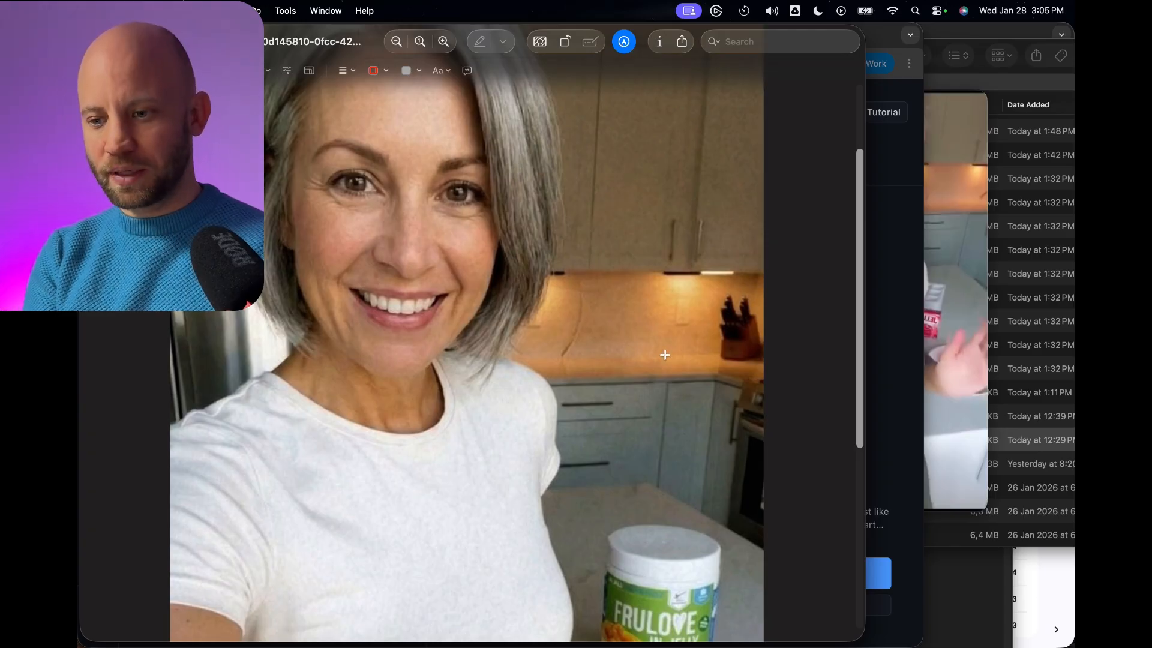
Examine the zoomed-in details and full frame of the generated selfie image, and close it.
scroll(665, 355, "down", 4)
scroll(665, 355, "up", 6)
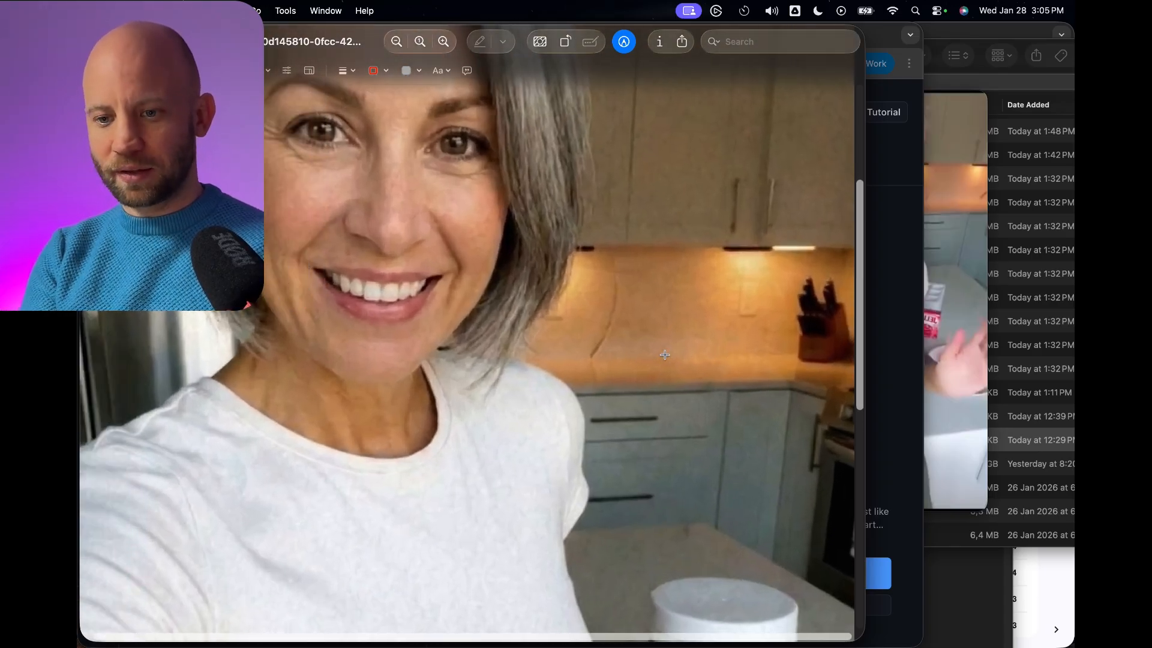
scroll(665, 355, "down", 5)
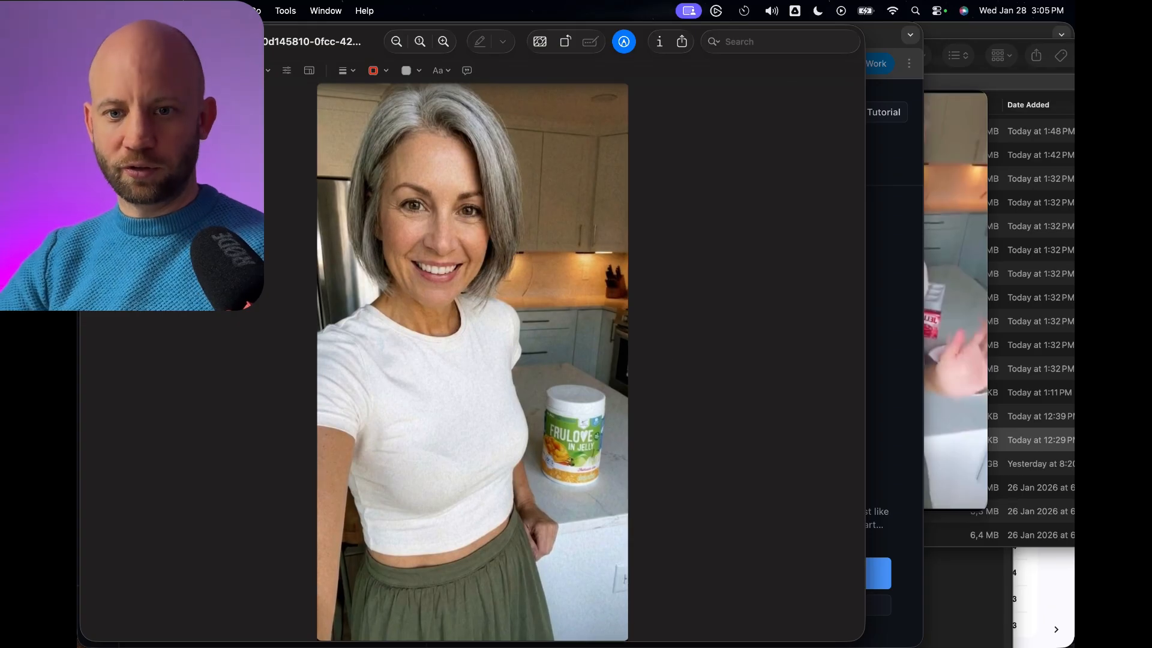
key("super+w")
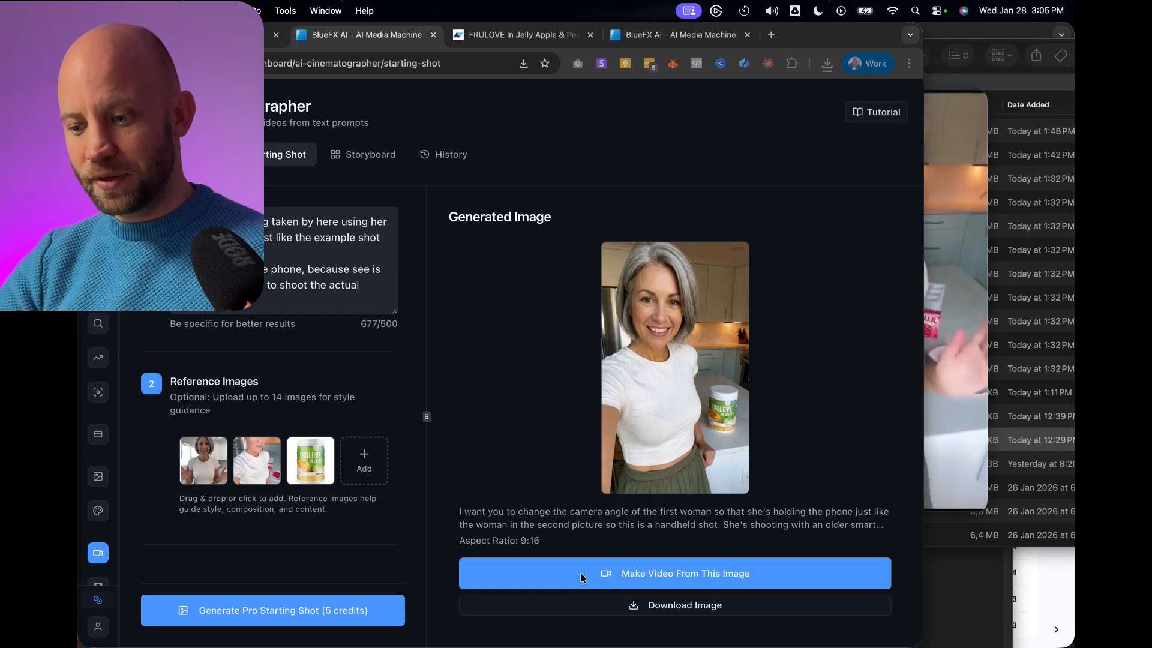
Make a video from the generated selfie image as the first frame and choose the Pro quality mode.
left_click(554, 575)
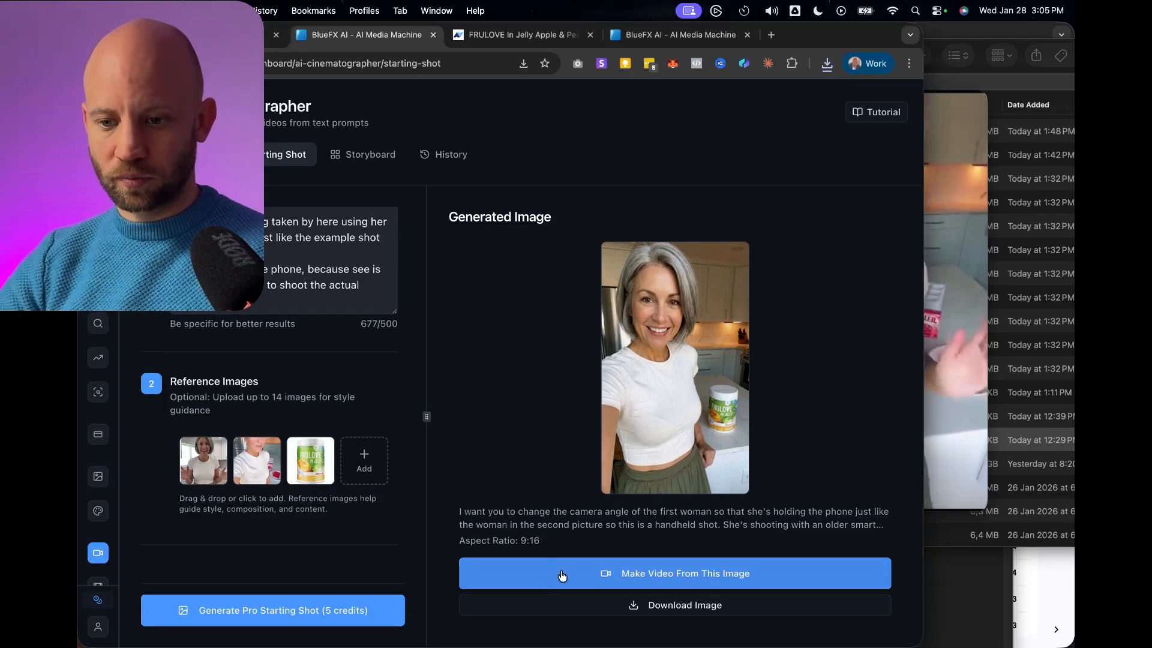
scroll(342, 232, "down", 4)
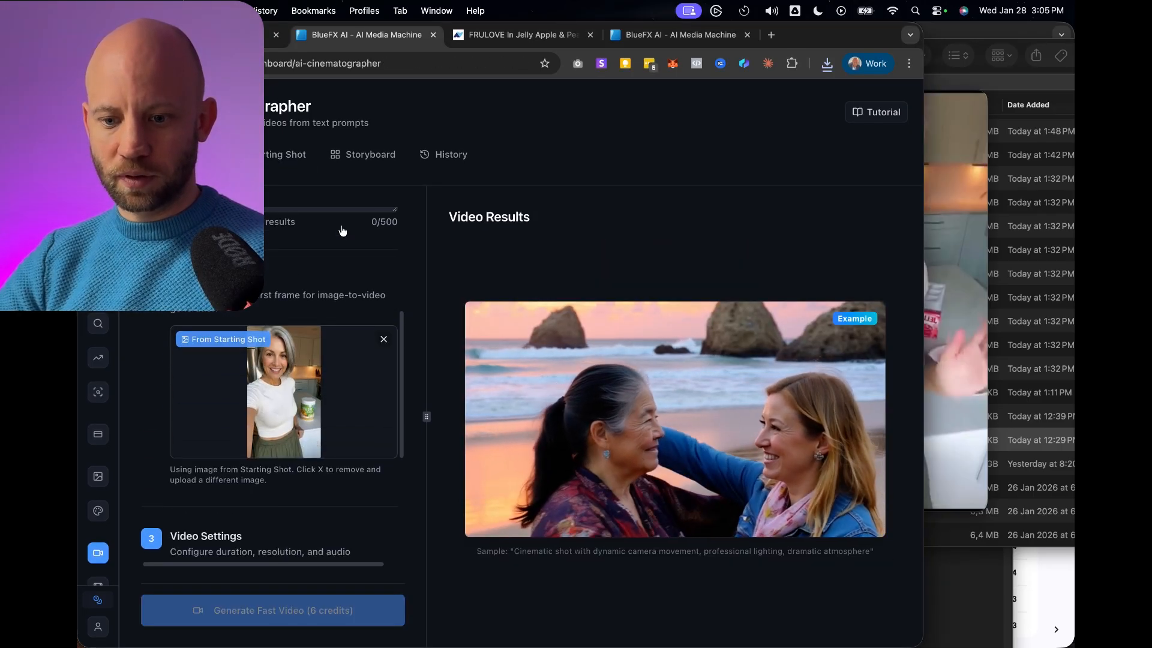
scroll(330, 359, "up", 2)
scroll(327, 359, "up", 3)
left_click(329, 222)
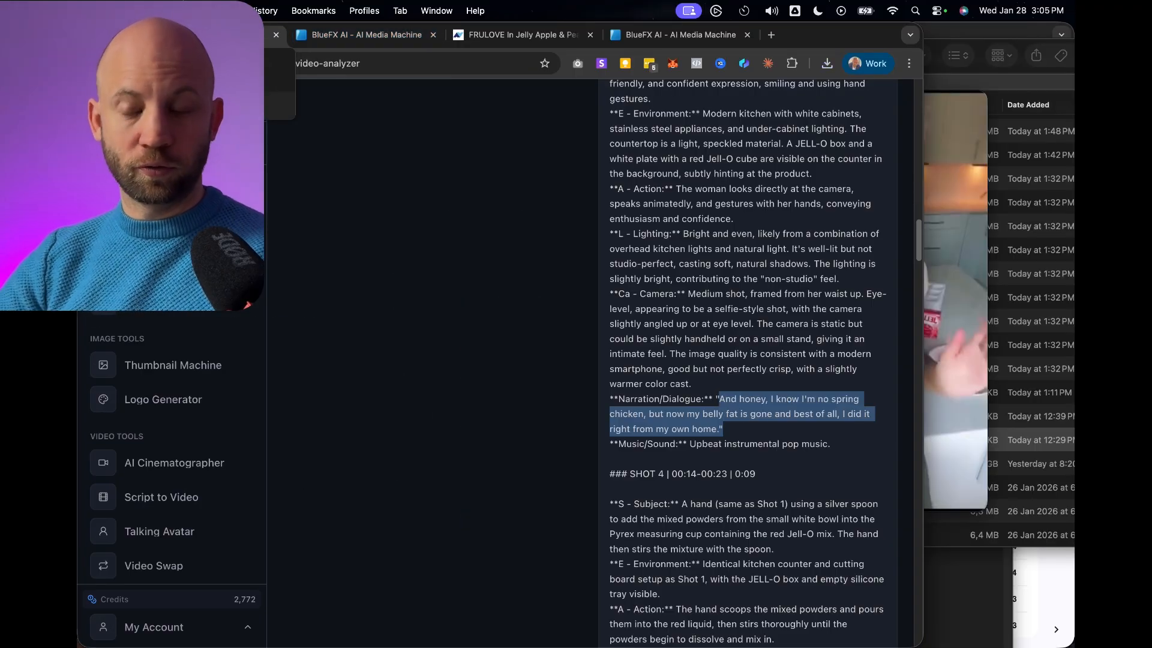
Fill the video description with the copied Shot 3 dialogue, "And honey, I know I'm no spring chicken...".
left_click(360, 34)
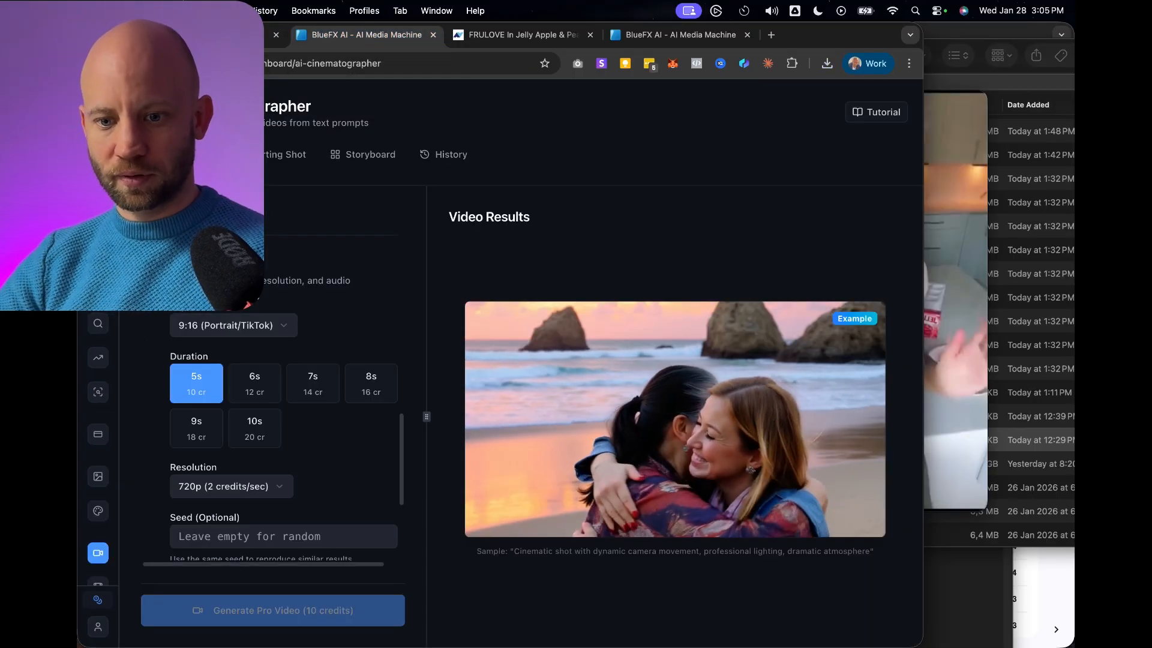
scroll(270, 312, "up", 5)
left_click(260, 387)
type("\"And honey, I know I'm no spring chicken, but now my belly fat is gone and best of all, I did it right from my own home.\"")
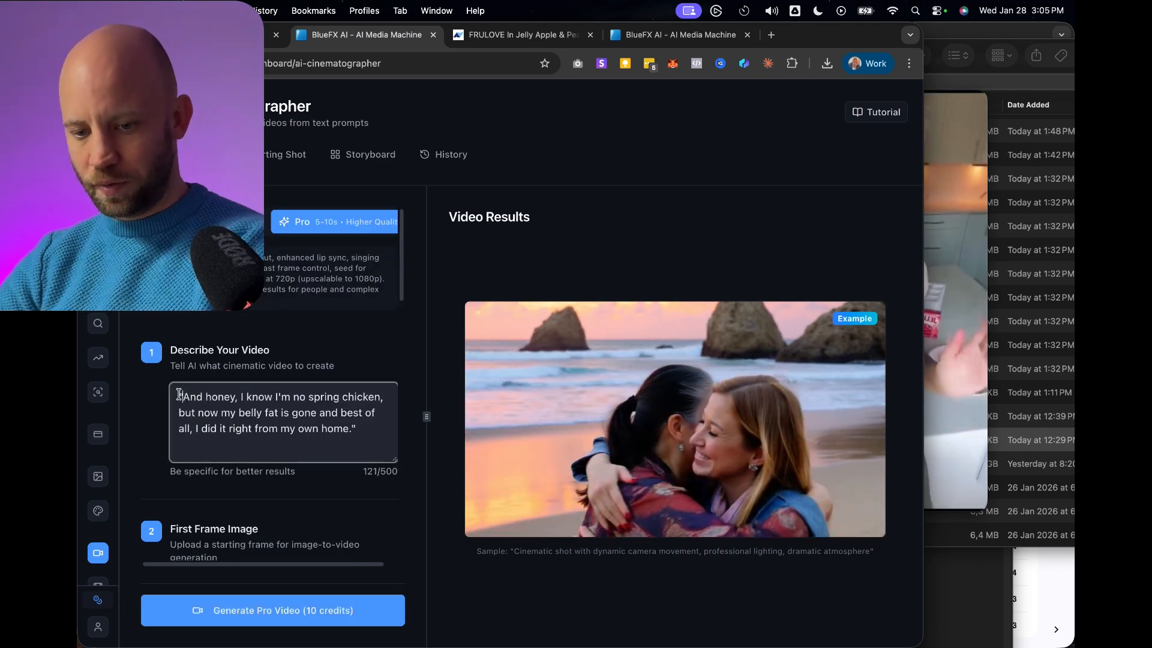
Add "hand held camera, slightly shaking as she is holding it and talking" as a separate paragraph below the dialogue.
scroll(378, 368, "down", 1)
key("Return")
key("Return")
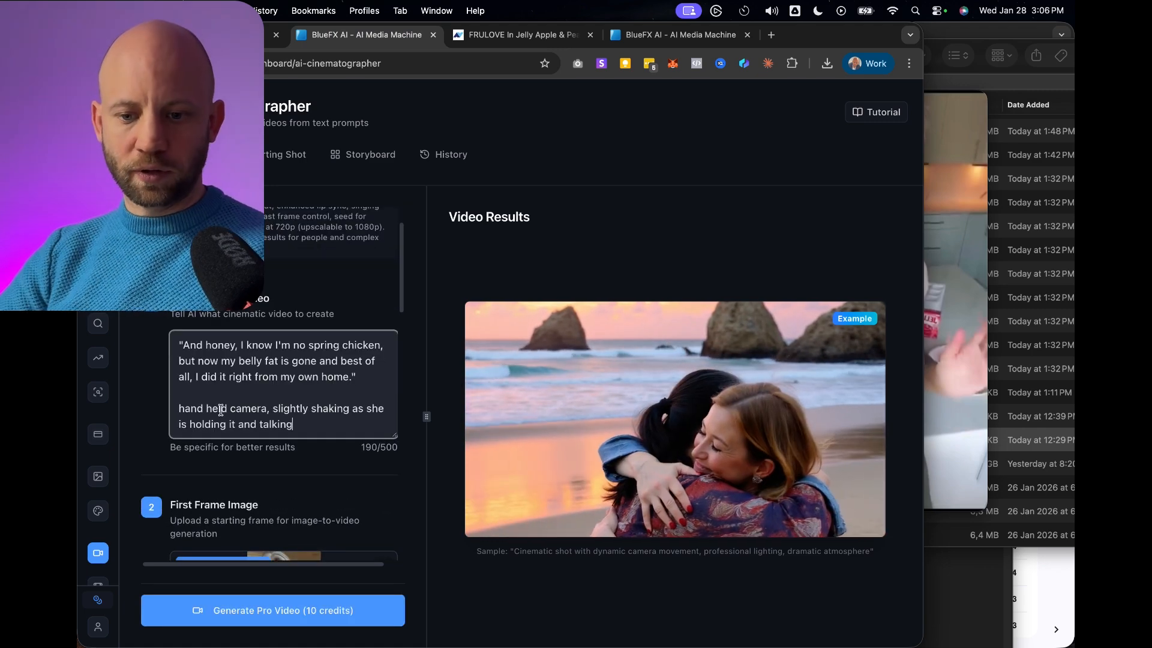
left_click_drag(278, 409, 346, 418)
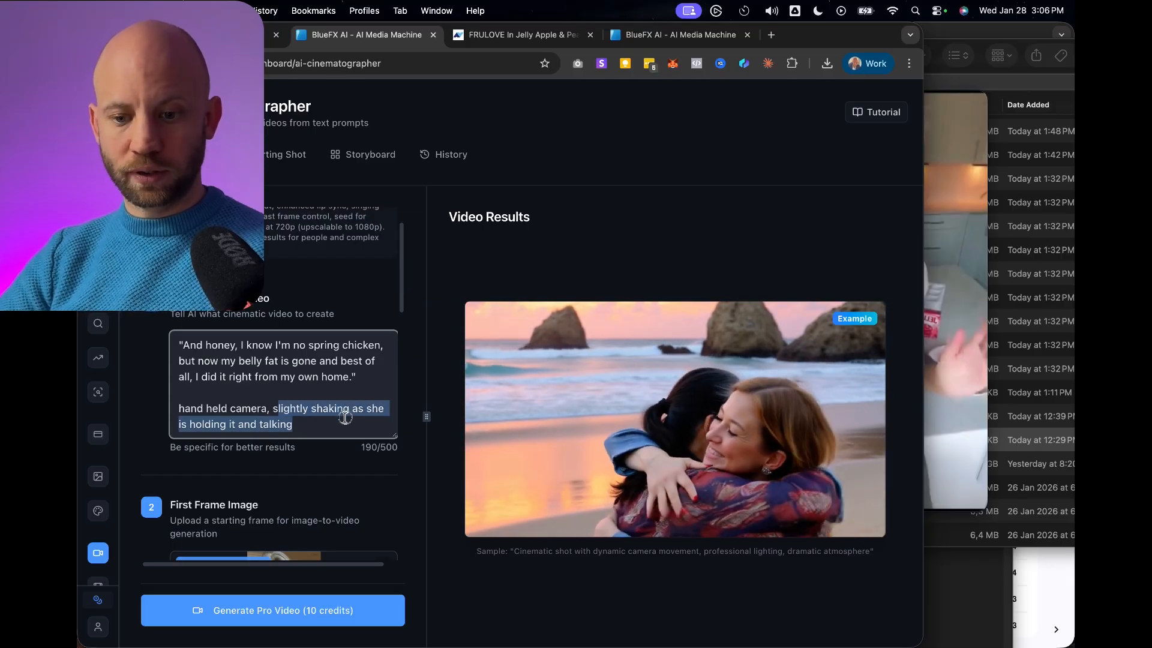
left_click(333, 420)
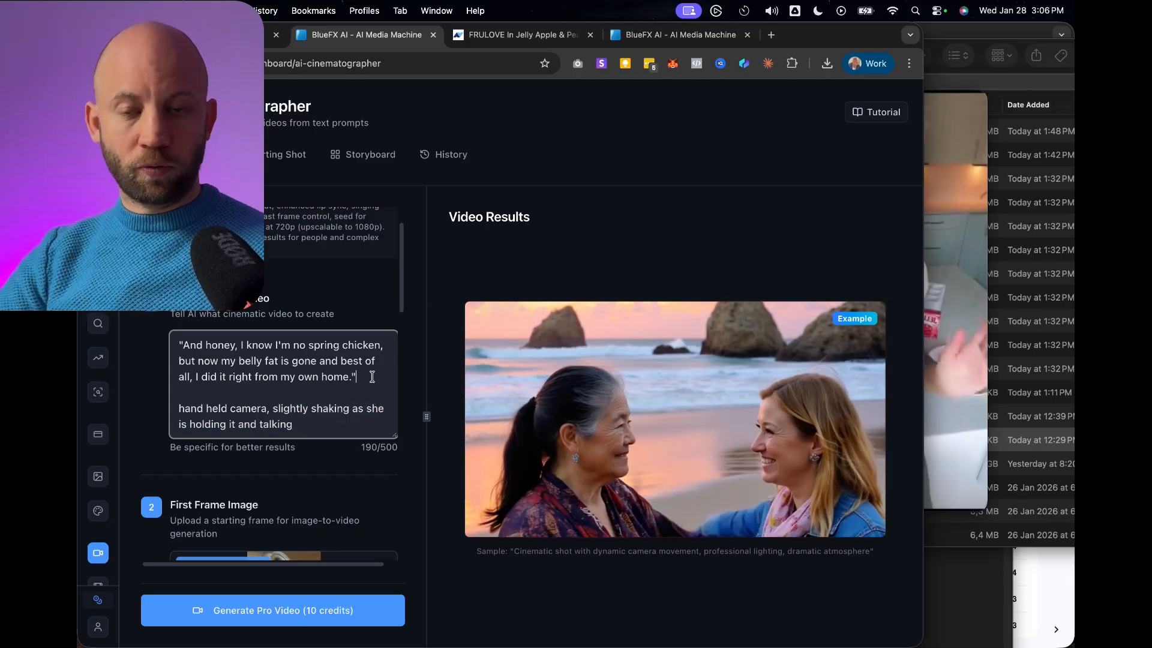
Review the dialogue length, set the duration to 7s and generate the Pro video.
left_click_drag(363, 374, 179, 347)
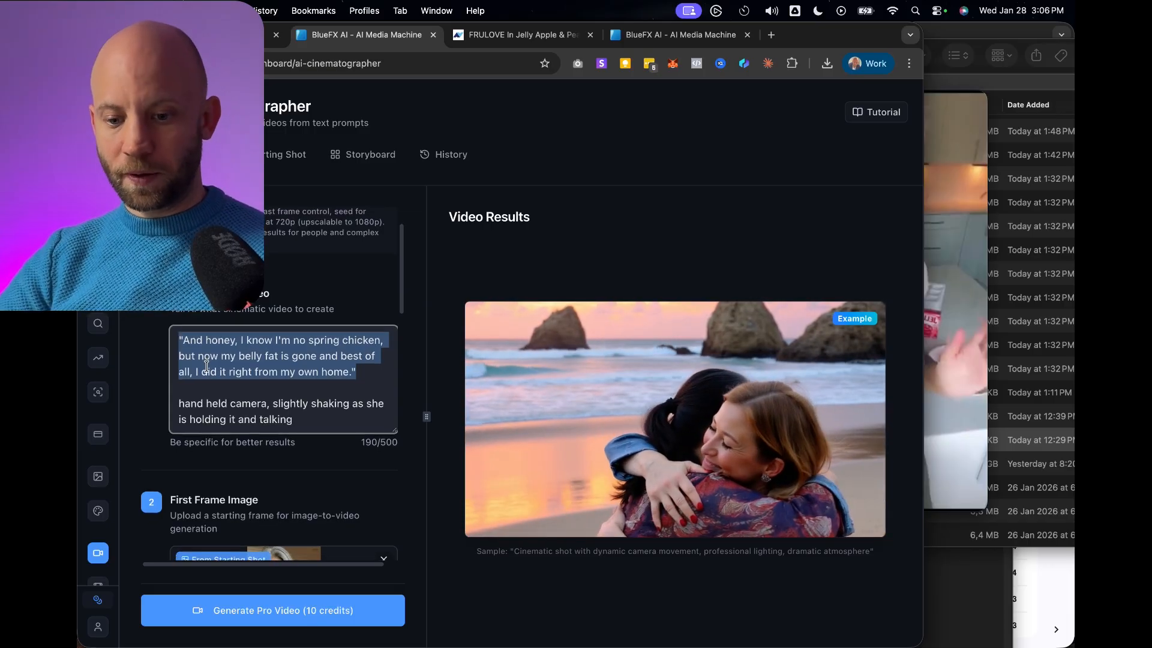
scroll(282, 360, "down", 6)
scroll(291, 324, "down", 5)
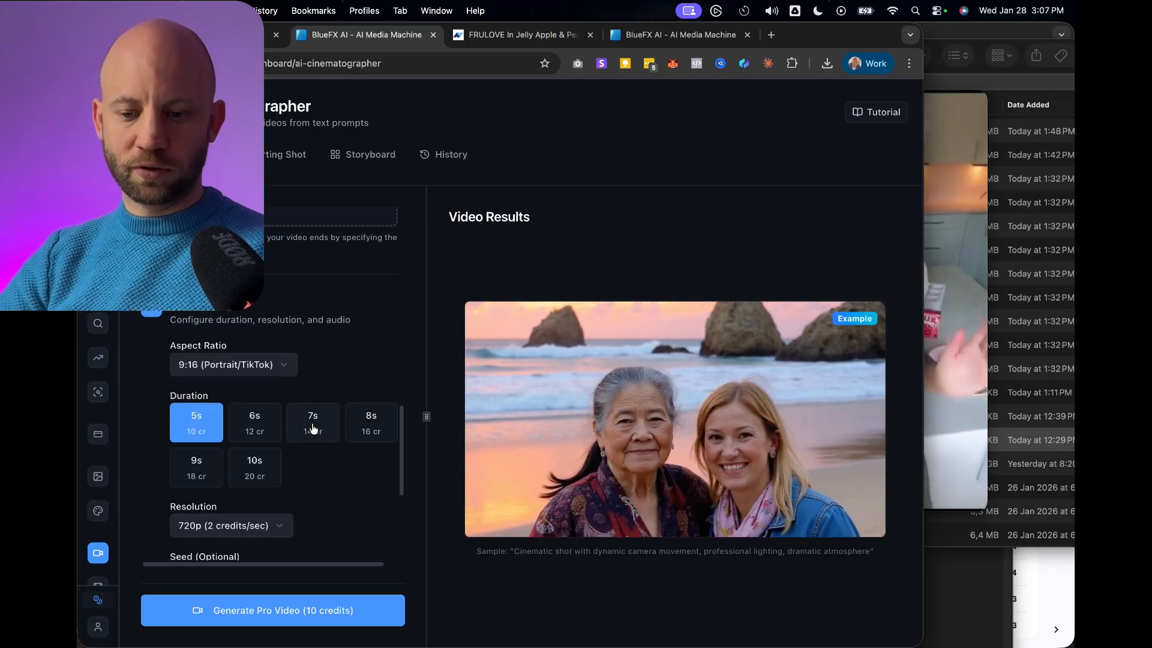
left_click(314, 424)
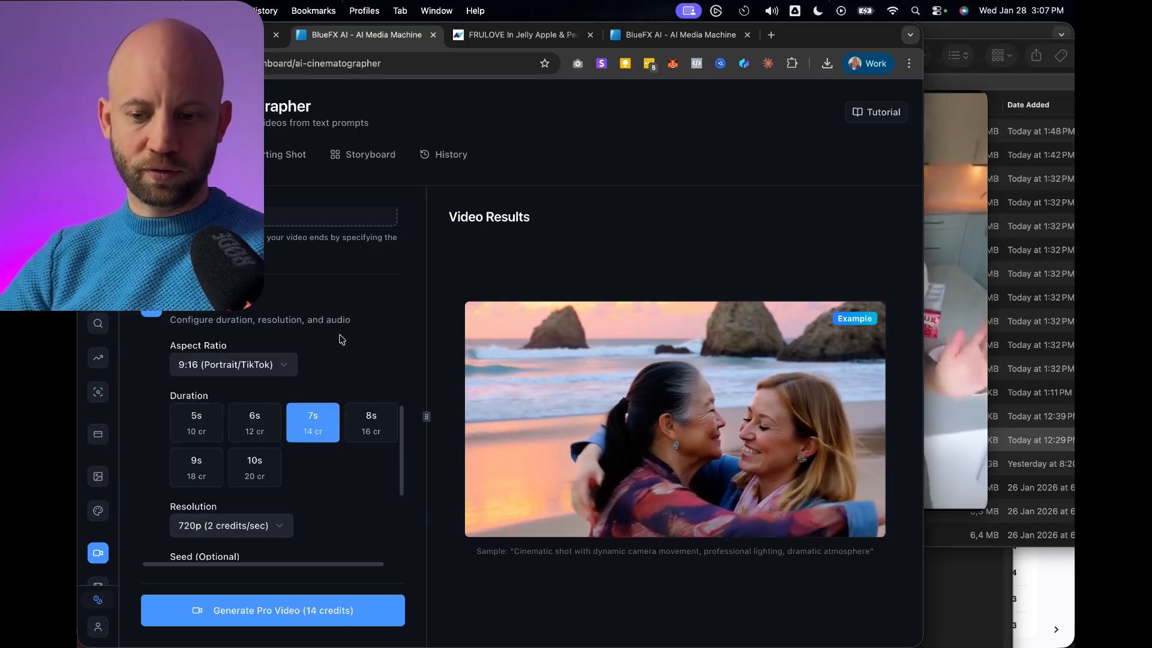
scroll(339, 330, "down", 5)
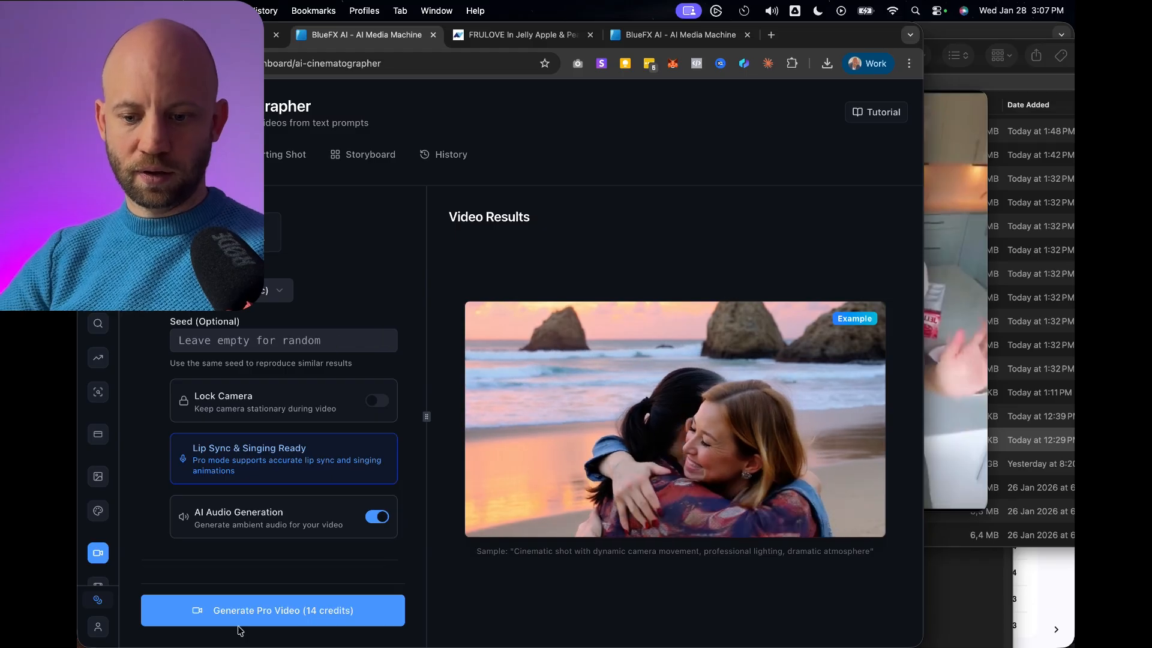
left_click(246, 609)
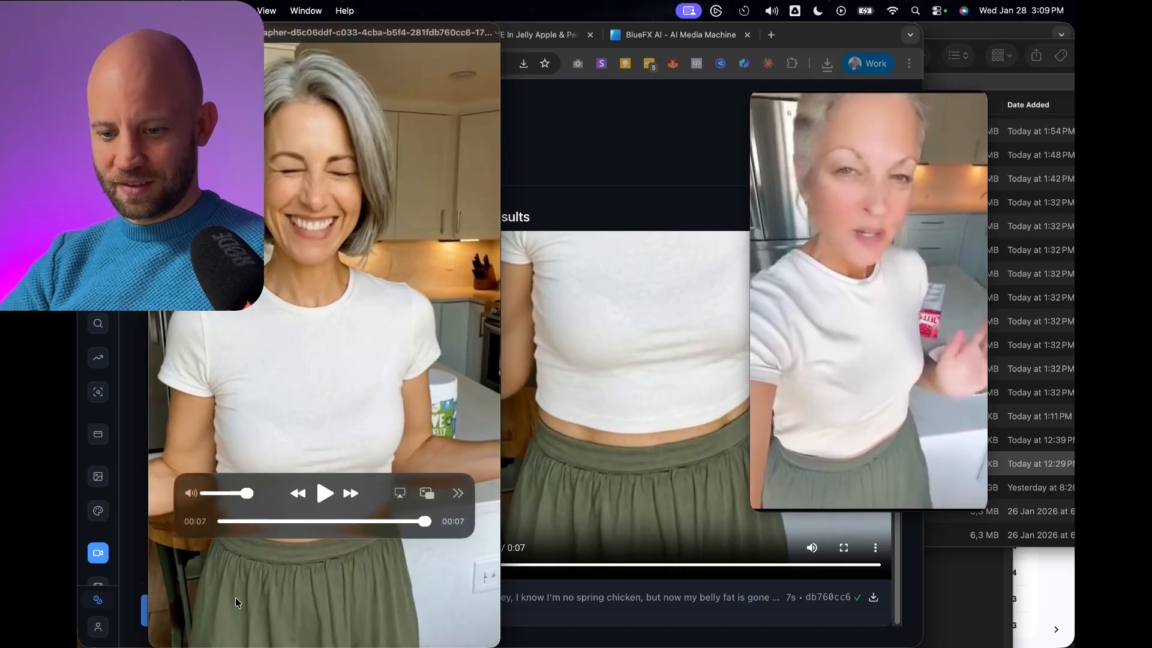
Replay the generated 7-second clip from the start and close it to return to the video generator.
left_click_drag(429, 527, 213, 534)
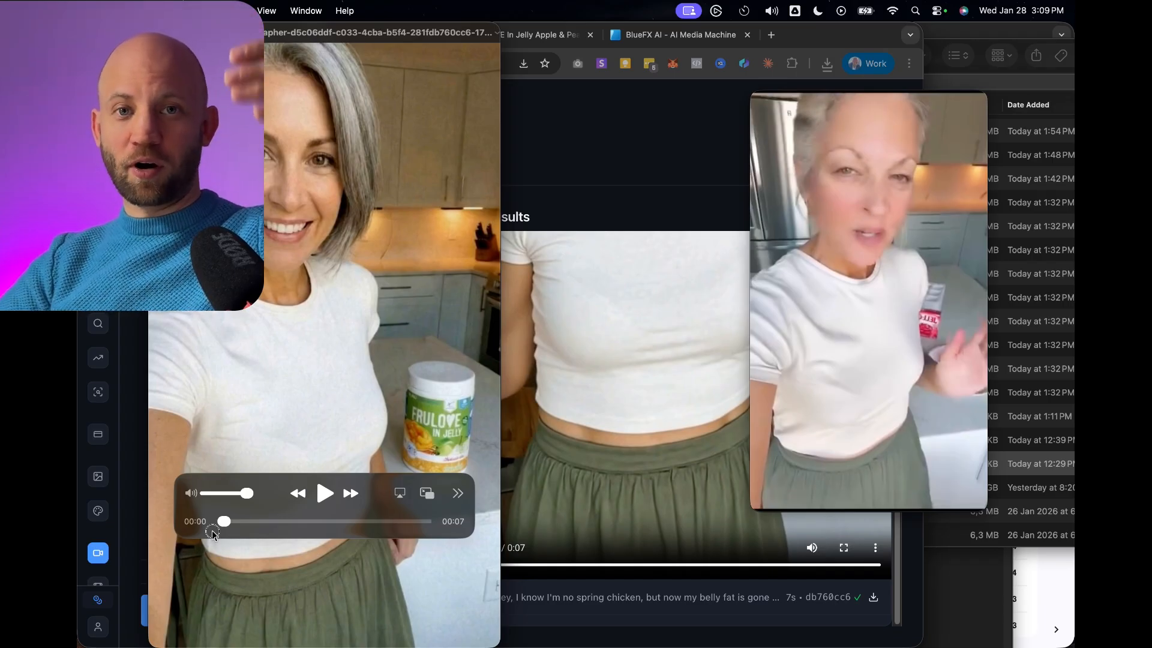
left_click(327, 494)
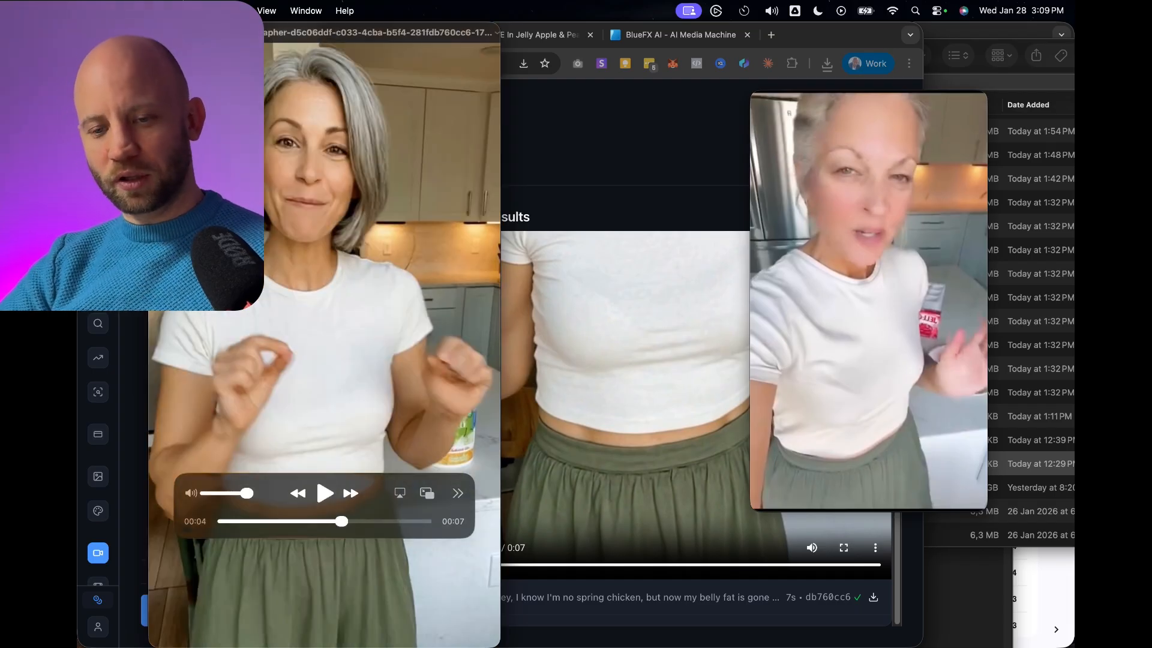
left_click(161, 33)
left_click(330, 253)
Revise the handheld camera wording at the end of the video prompt and generate the Pro video again.
scroll(333, 255, "up", 10)
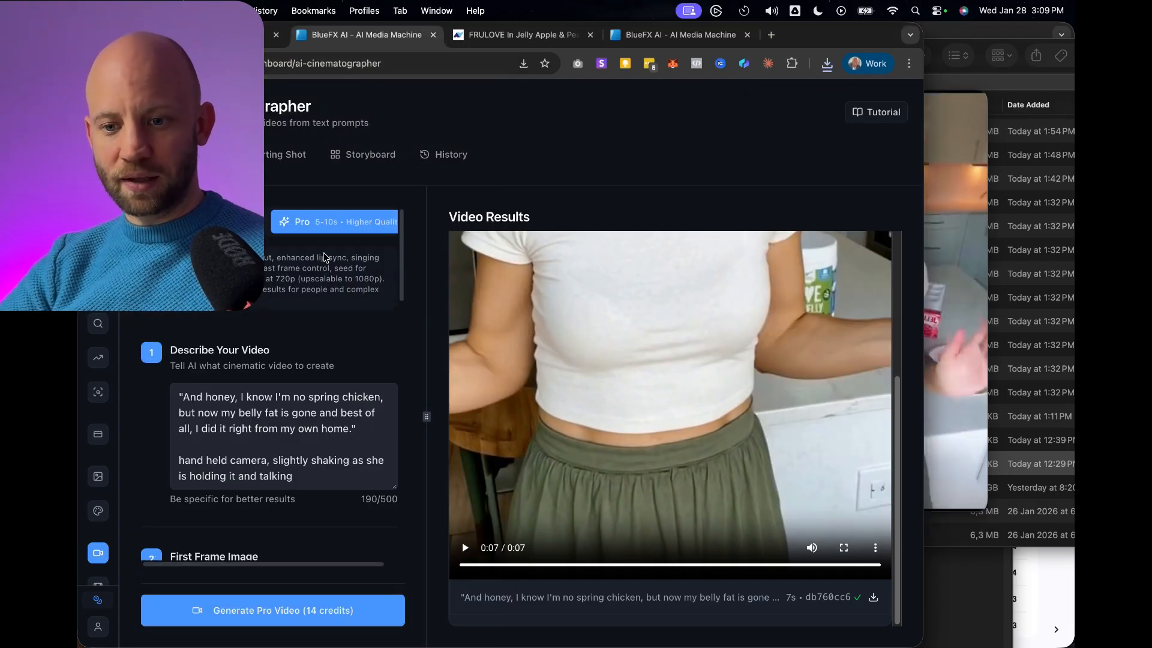
scroll(318, 347, "down", 3)
scroll(317, 347, "down", 1)
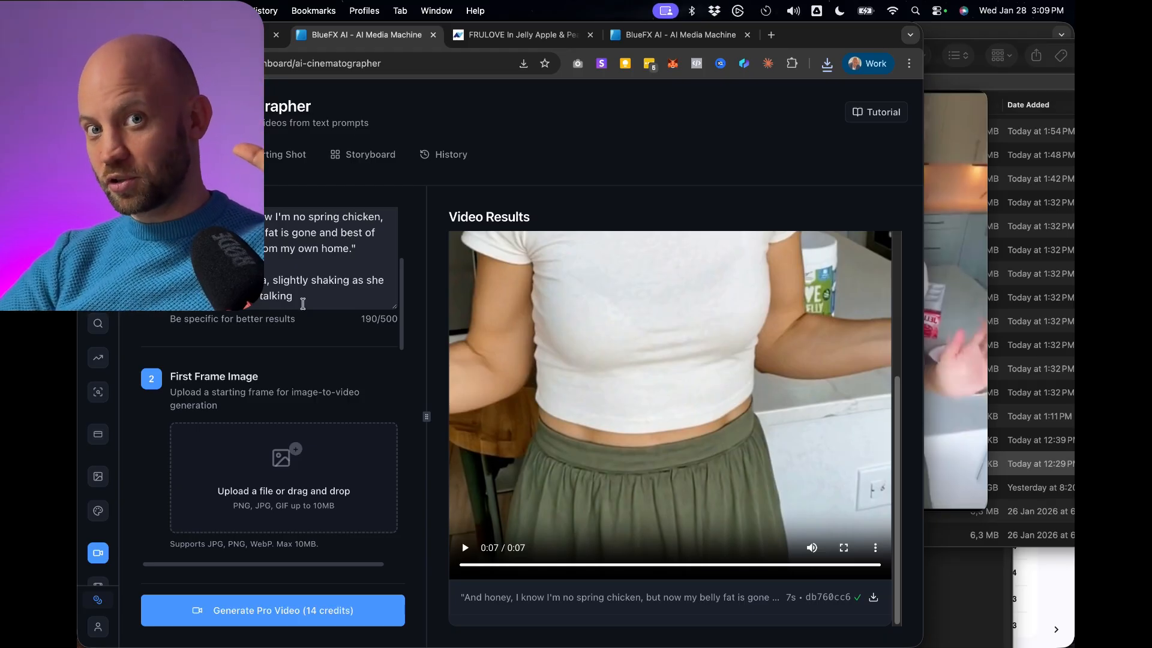
left_click(301, 296)
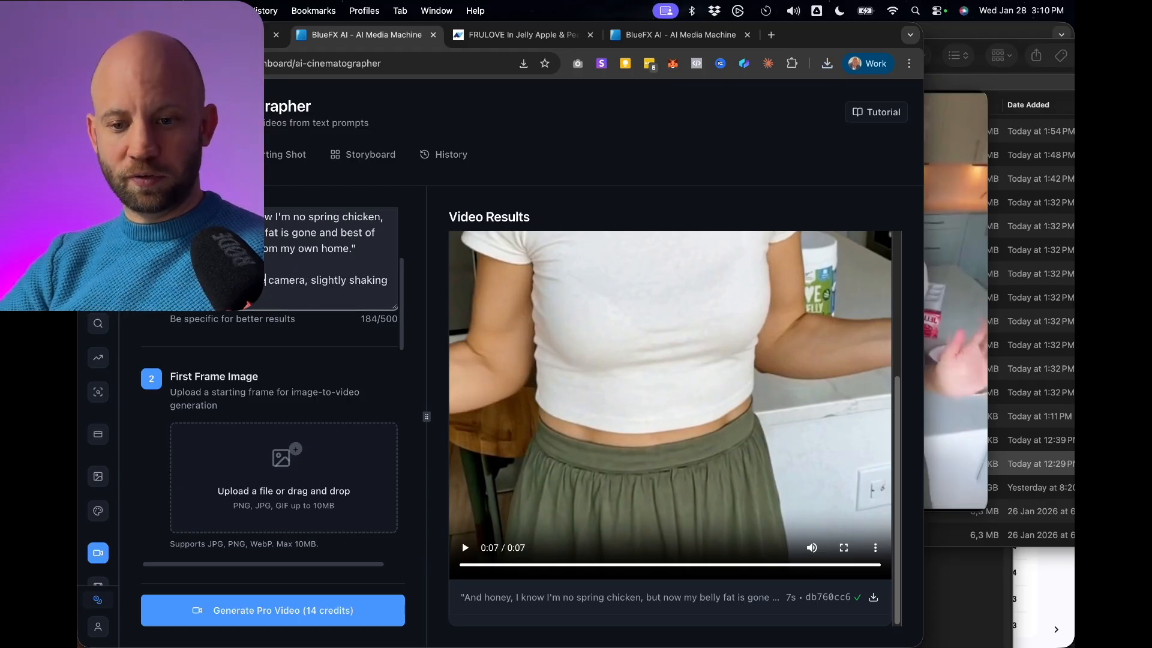
left_click_drag(306, 279, 297, 296)
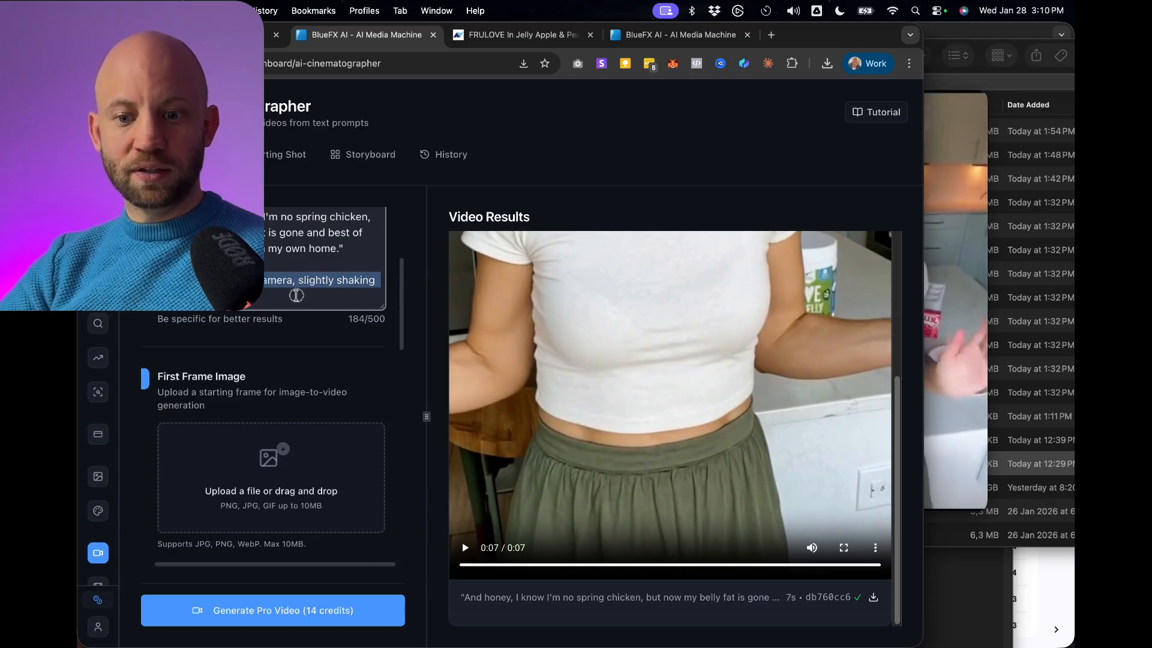
left_click(294, 295)
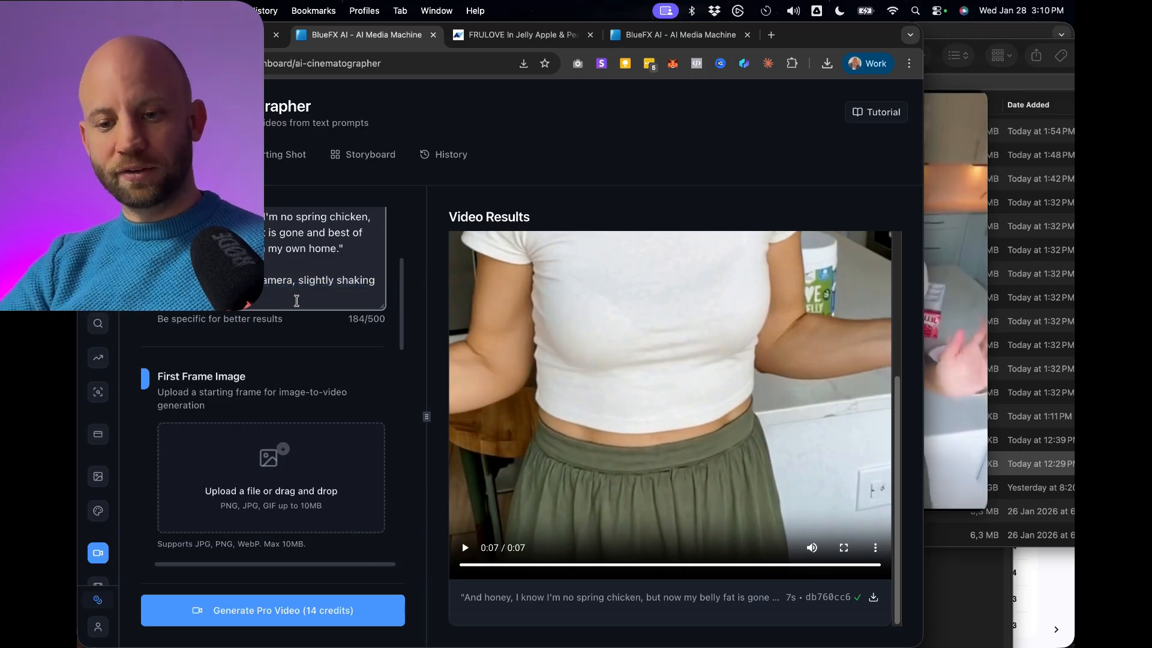
scroll(316, 501, "down", 5)
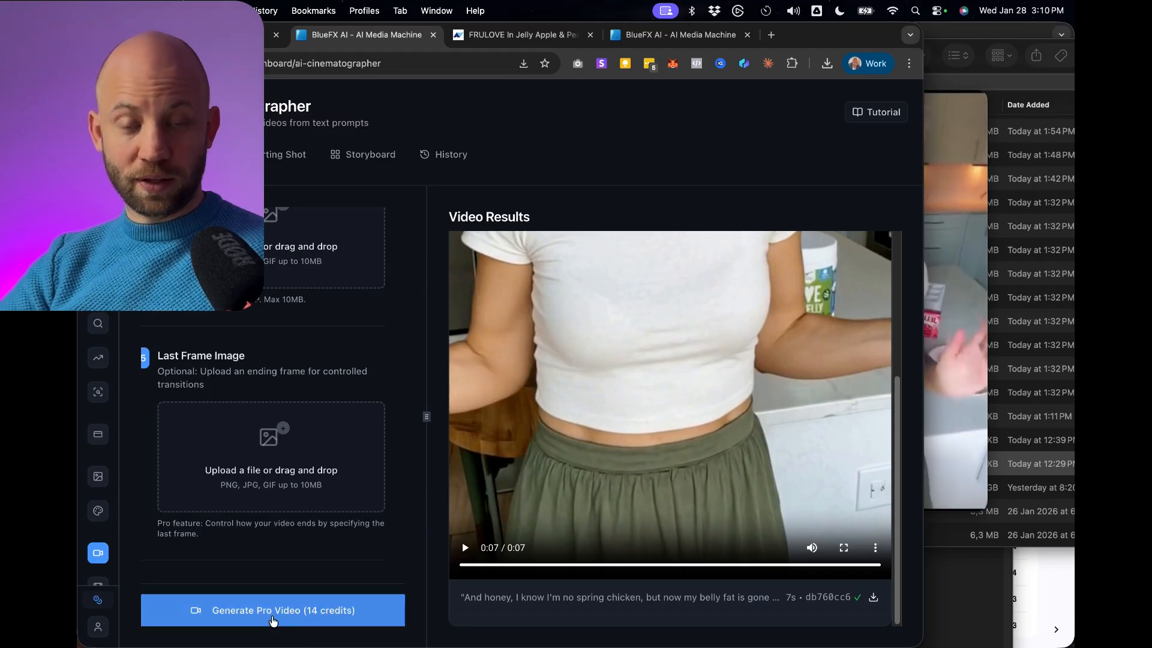
left_click(272, 610)
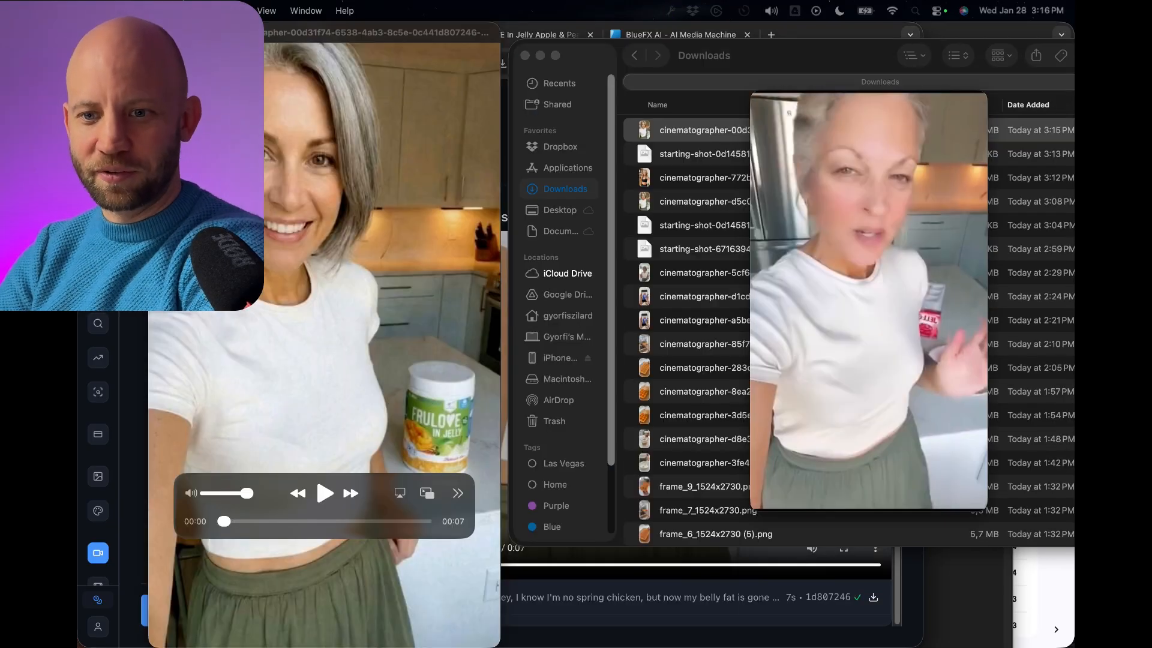
Place the new clip's player next to the reference video and play the clip to compare them.
left_click_drag(318, 515, 528, 515)
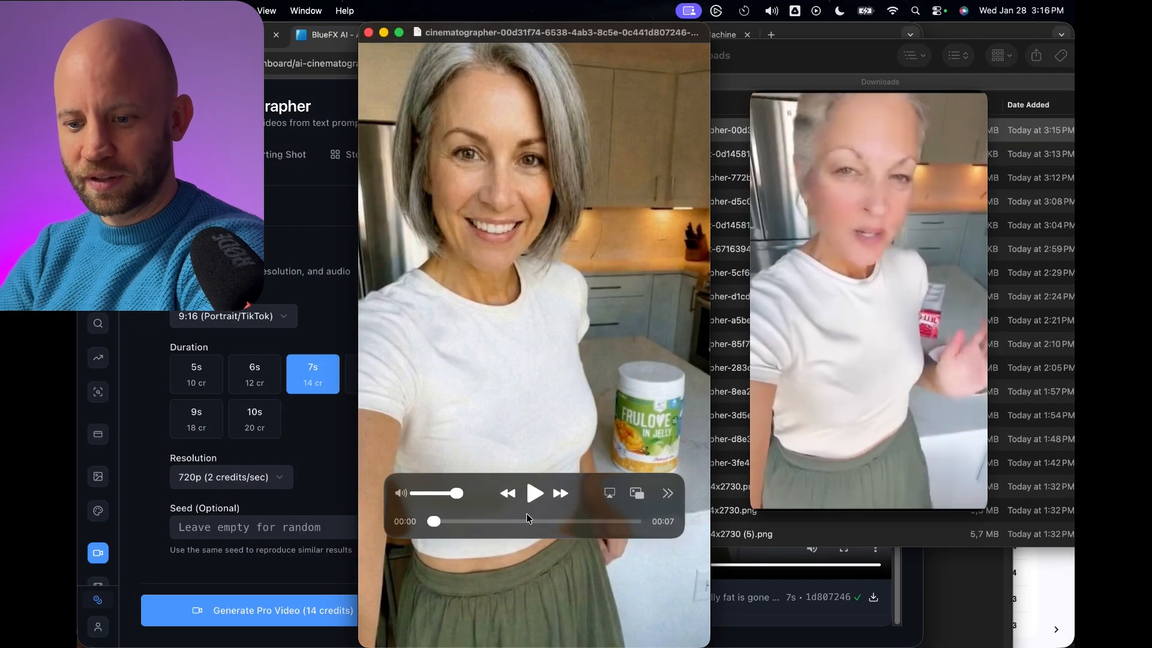
left_click(533, 493)
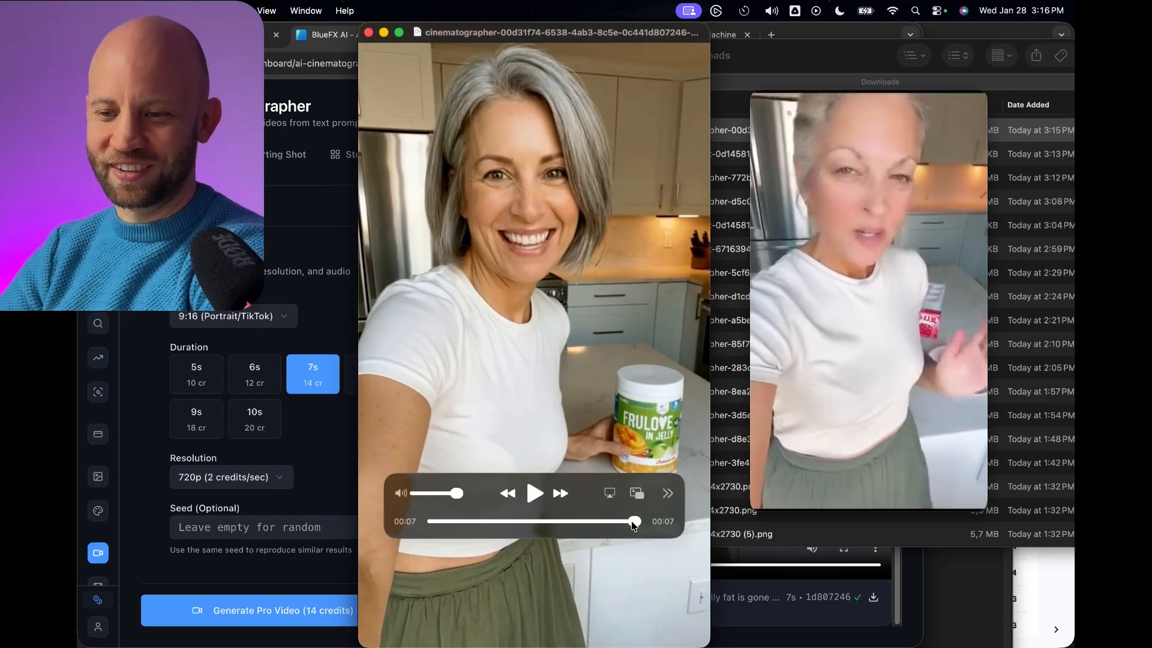
left_click_drag(633, 526, 478, 169)
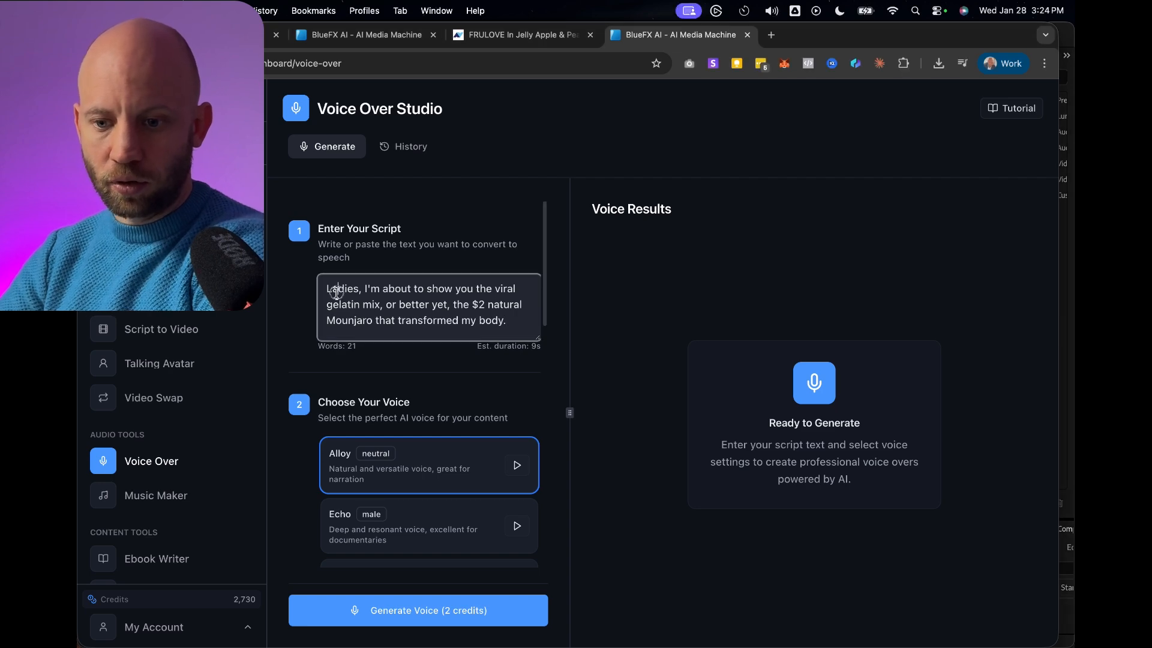
Copy the Shot 1 narration "Ladies, I'm about to show you the viral gelatin mix..." from the video analysis and return to the voice-over script.
left_click_drag(338, 289, 359, 289)
left_click(263, 36)
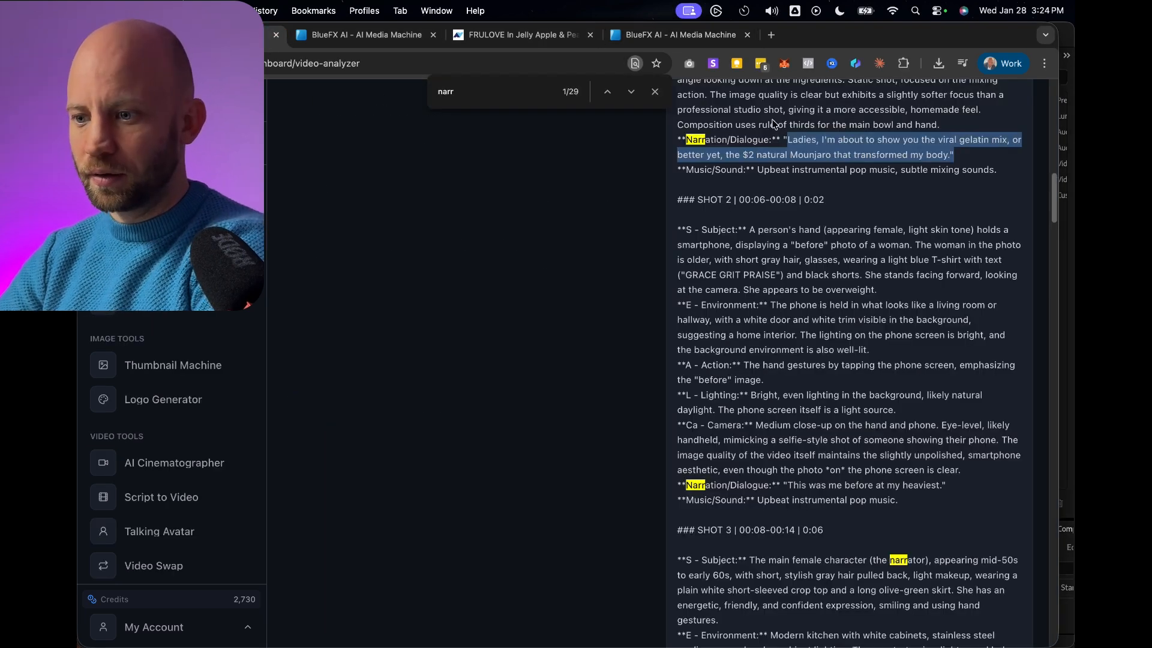
scroll(776, 138, "up", 2)
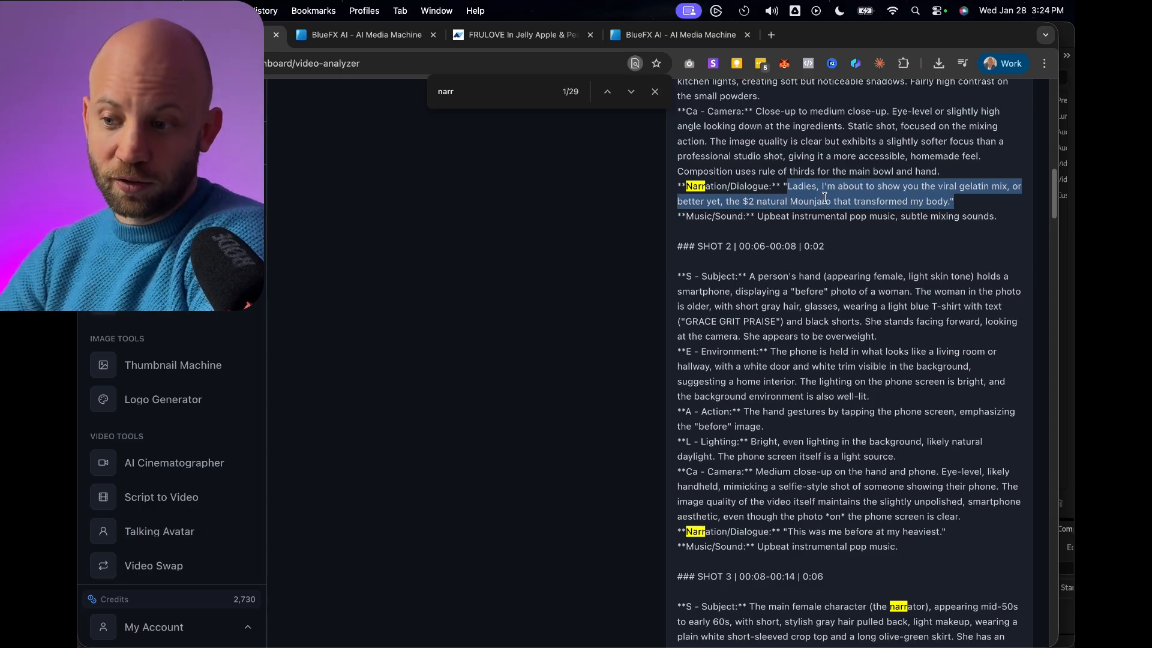
right_click(817, 189)
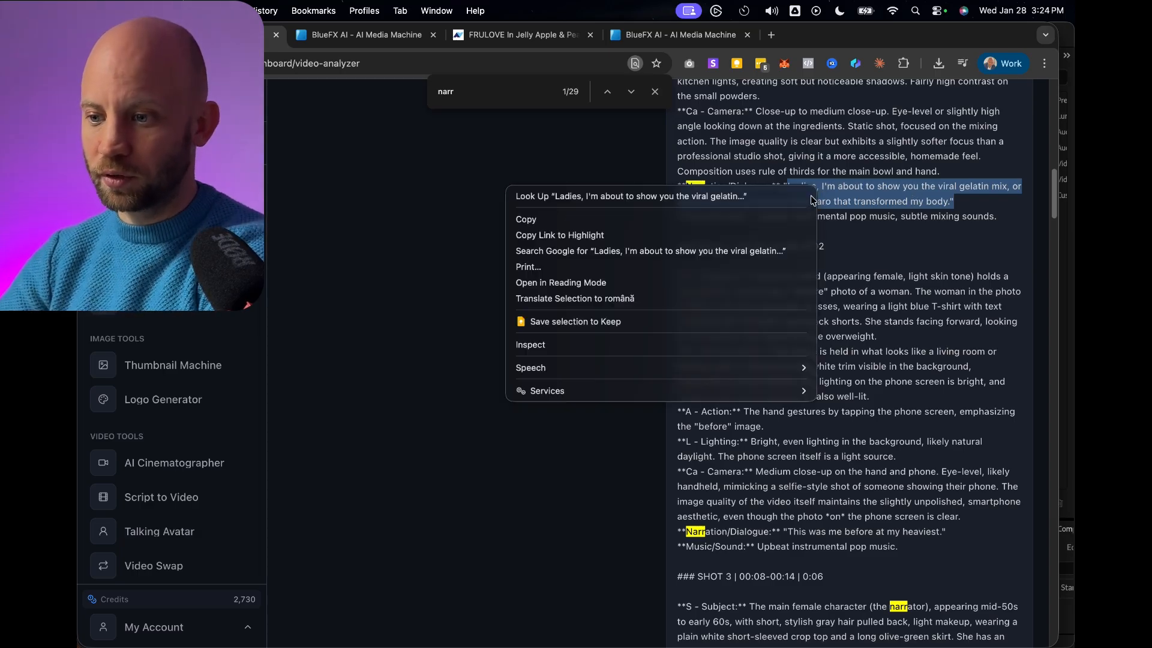
left_click(624, 223)
left_click(639, 36)
left_click(638, 43)
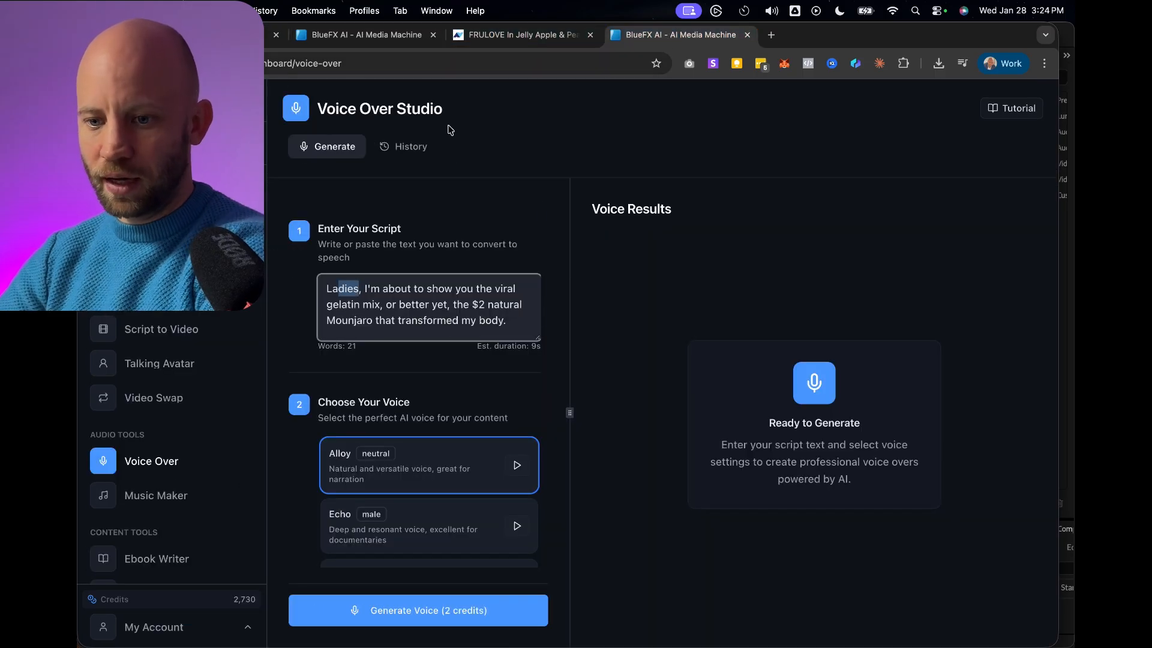
Look through the available voices and generate the voice-over with the Alloy voice.
scroll(402, 297, "down", 3)
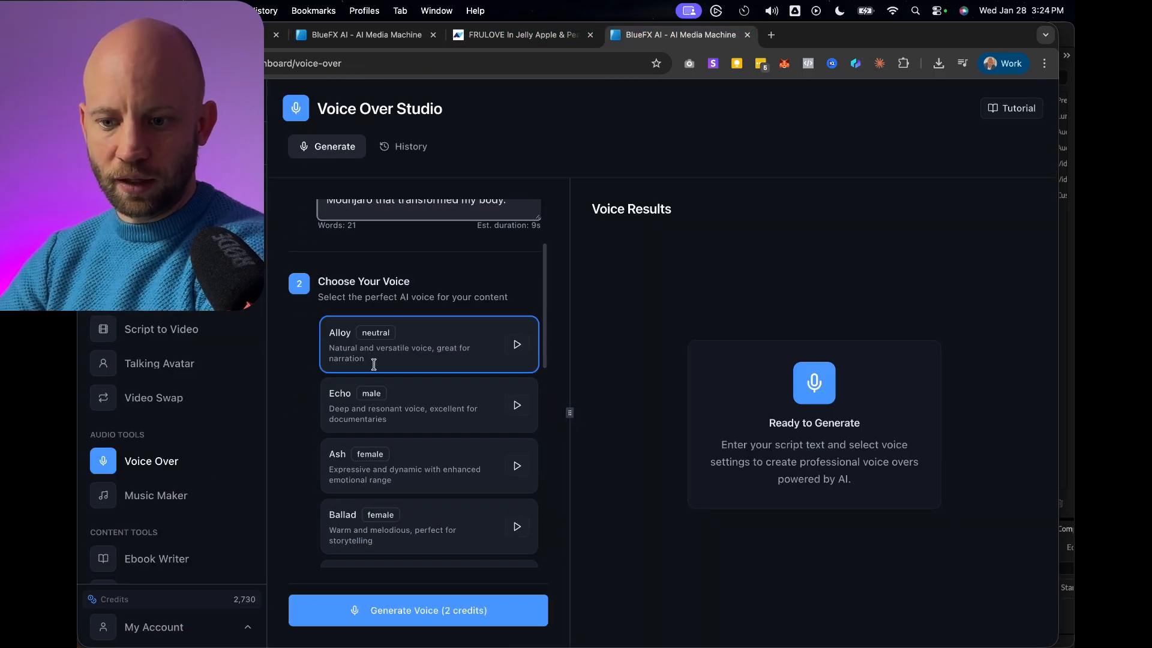
scroll(514, 343, "down", 2)
left_click(360, 609)
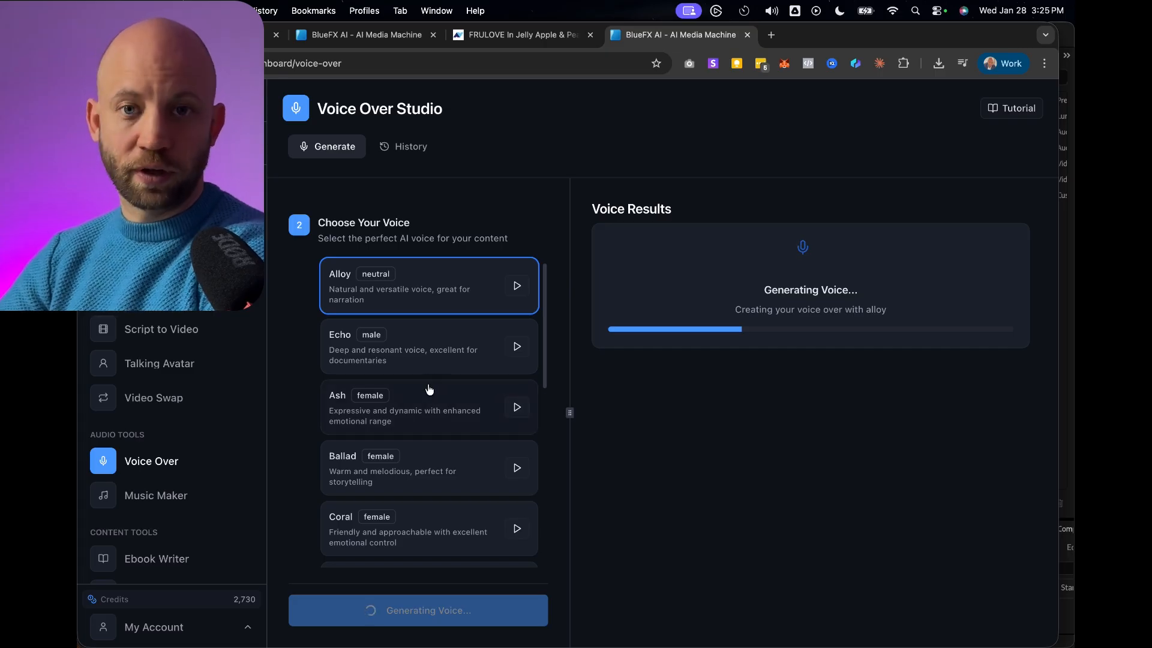
left_click(642, 406)
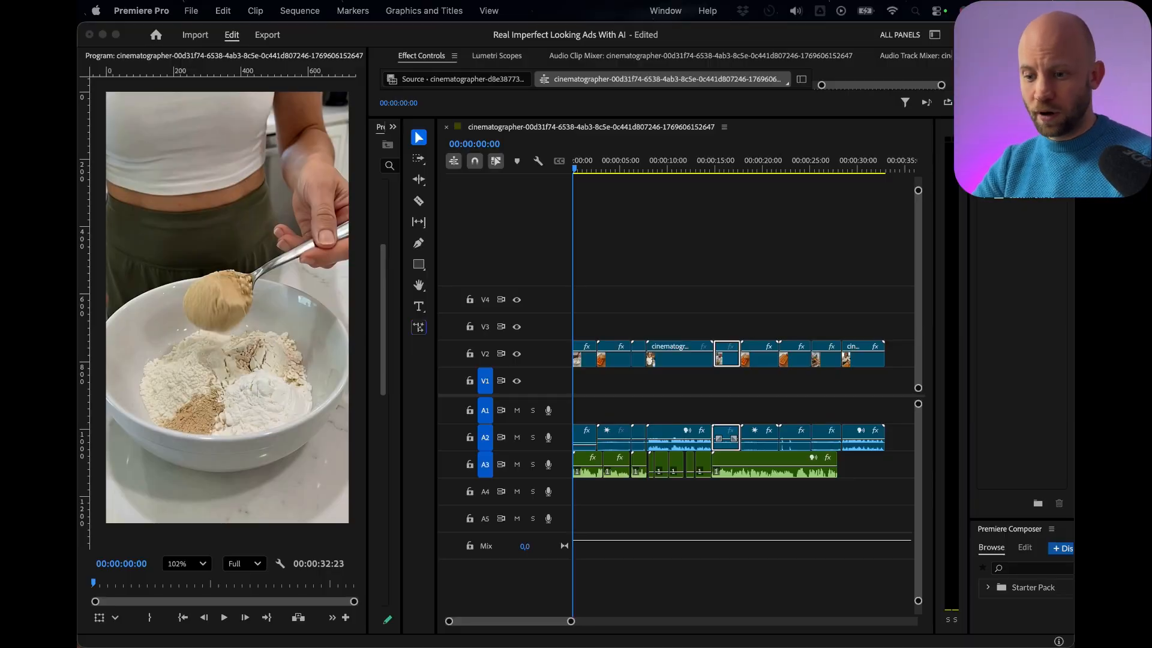
Switch to Premiere Pro and examine the video clips and voice-over segments on the ad sequence's timeline.
left_click(587, 364)
scroll(588, 364, "up", 4)
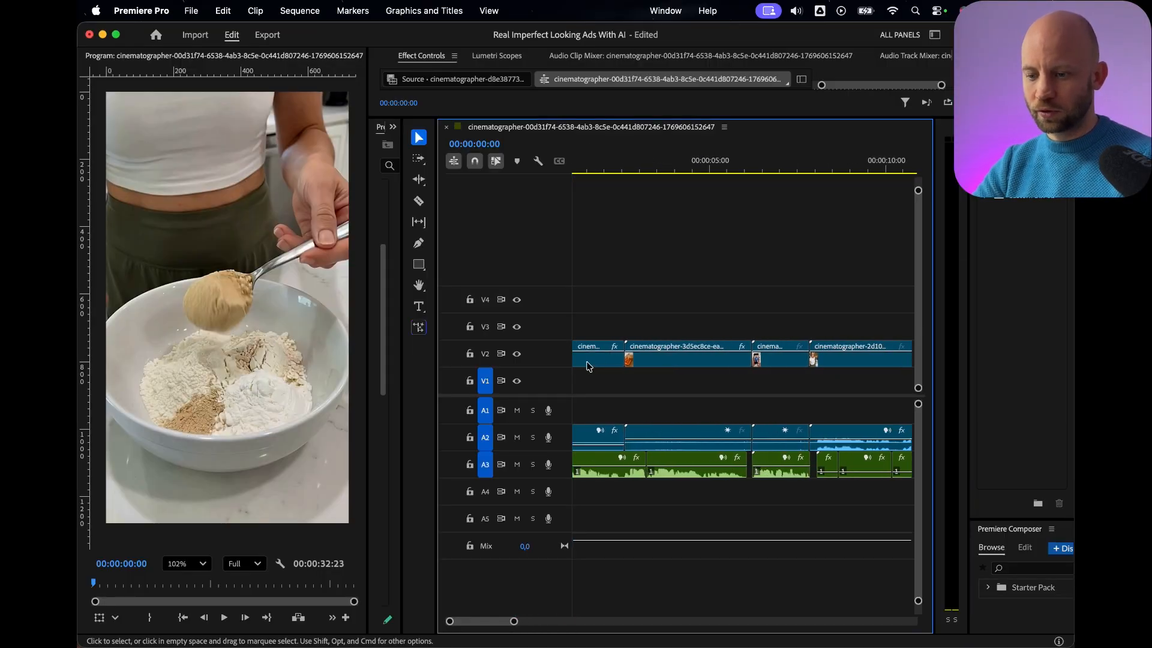
scroll(628, 380, "left", 2)
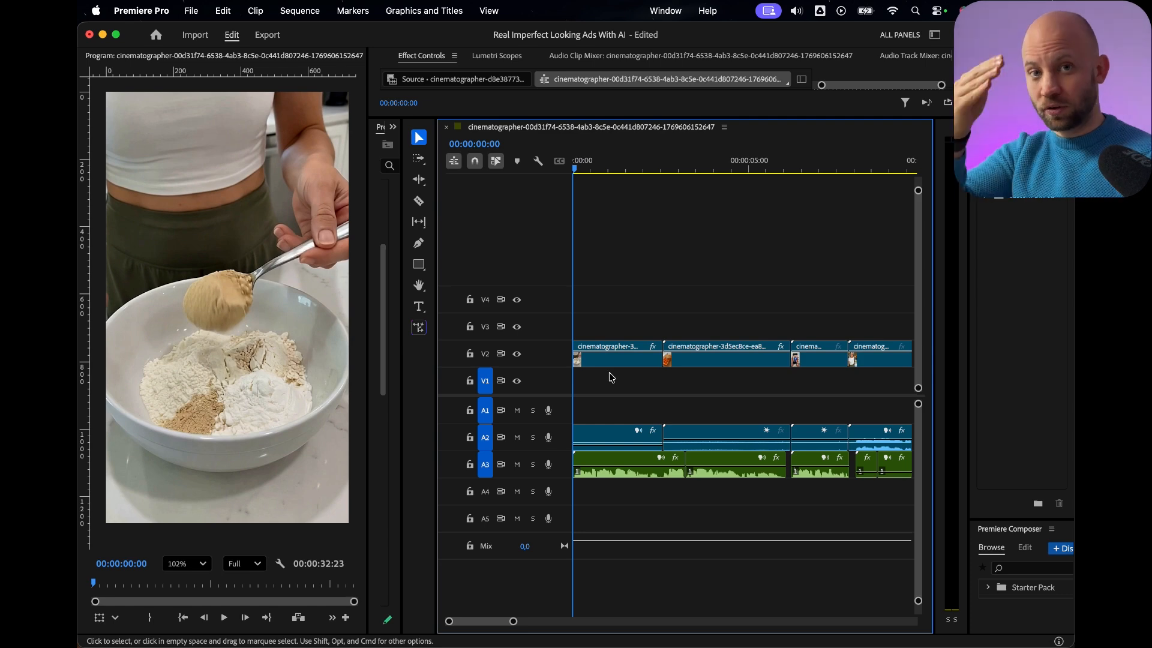
scroll(641, 476, "down", 3)
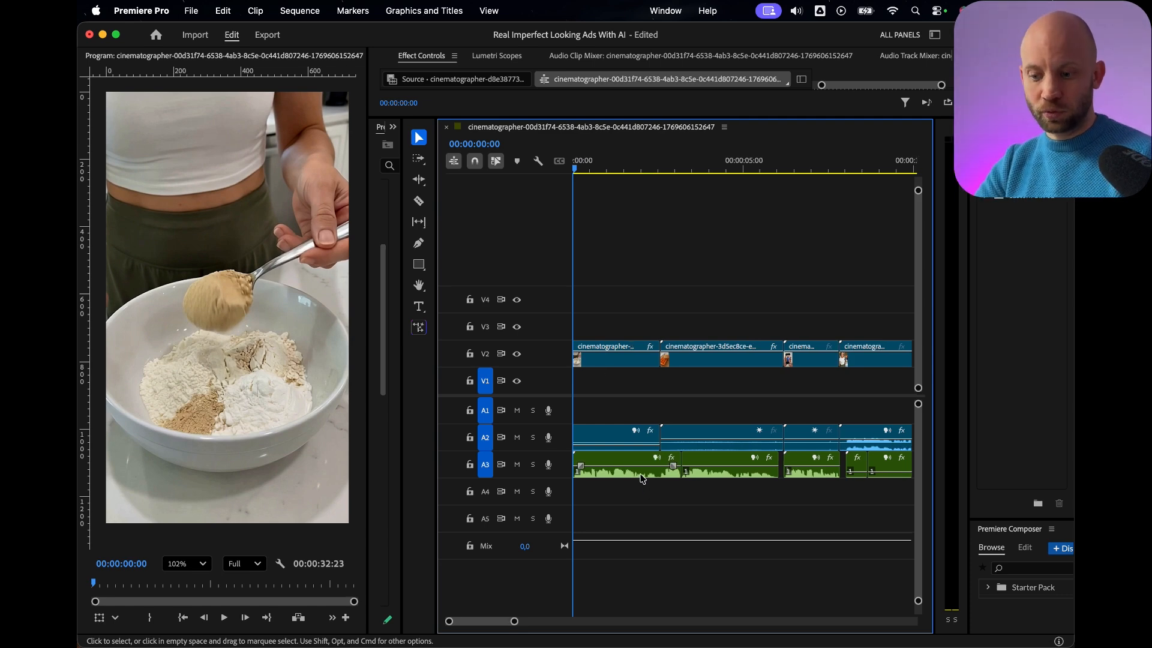
scroll(640, 477, "right", 5)
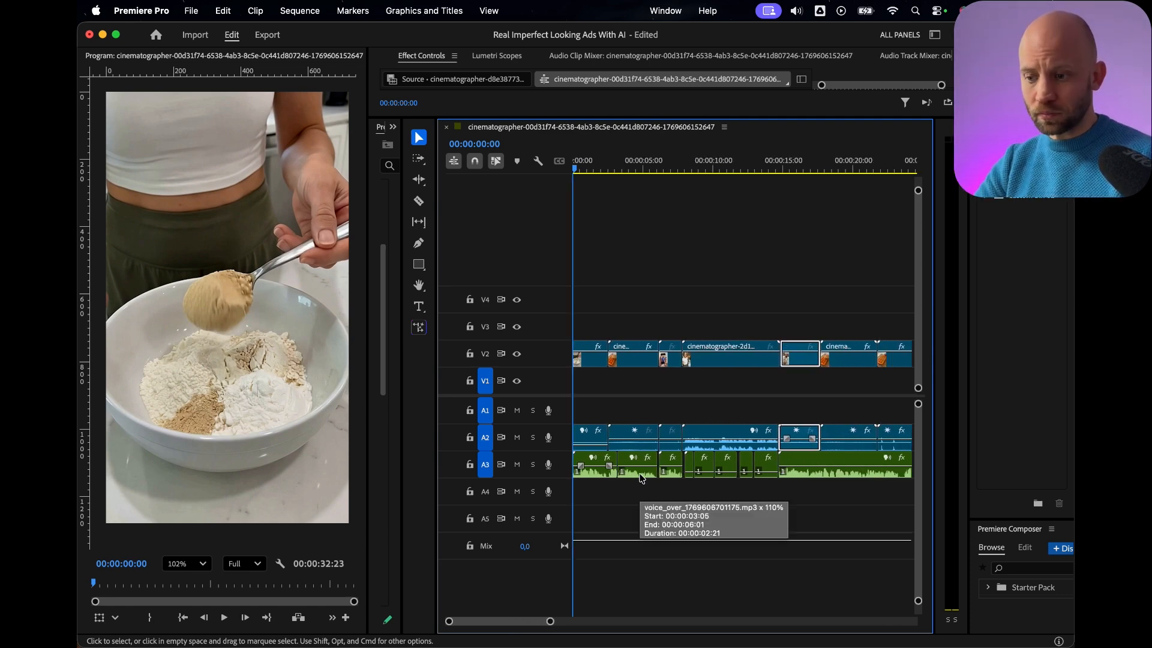
scroll(640, 477, "left", 4)
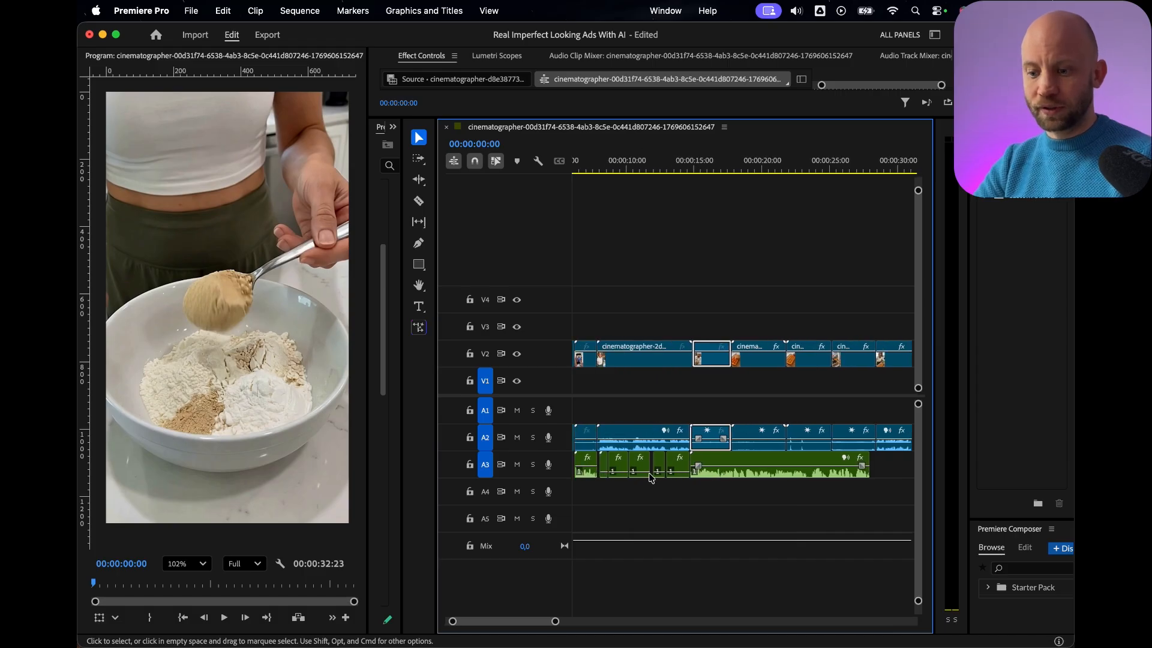
Select the talking-woman clip starting near 8 seconds and enlarge the Effect Controls area to show its Pitch Shifter settings.
left_click(645, 365)
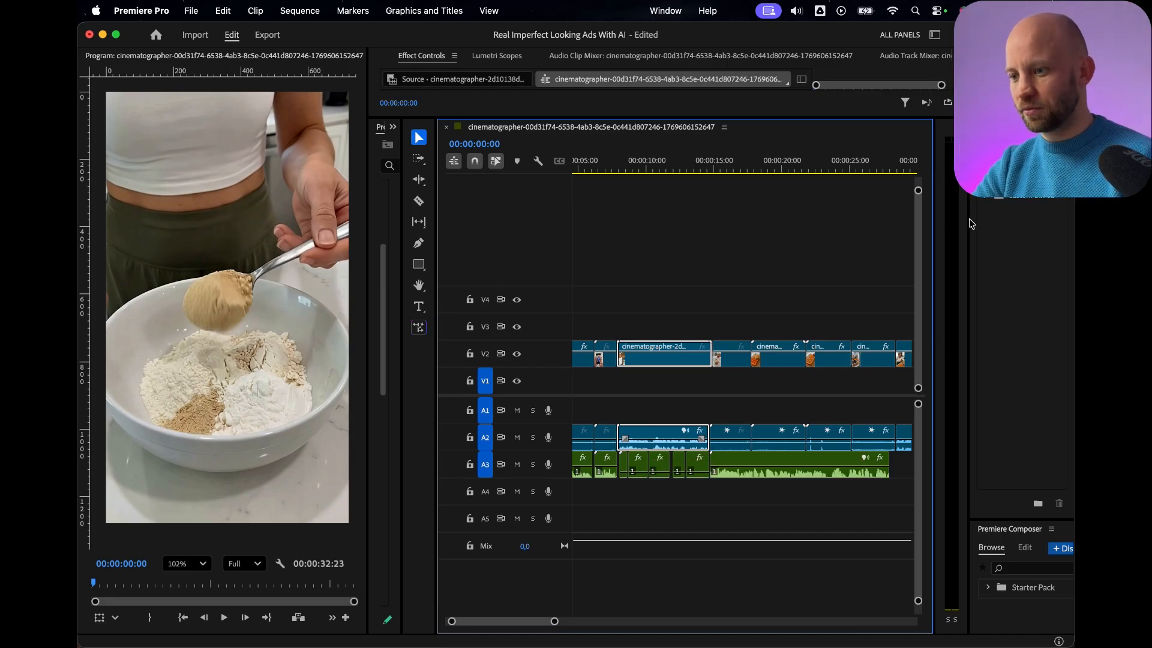
left_click_drag(972, 224, 846, 214)
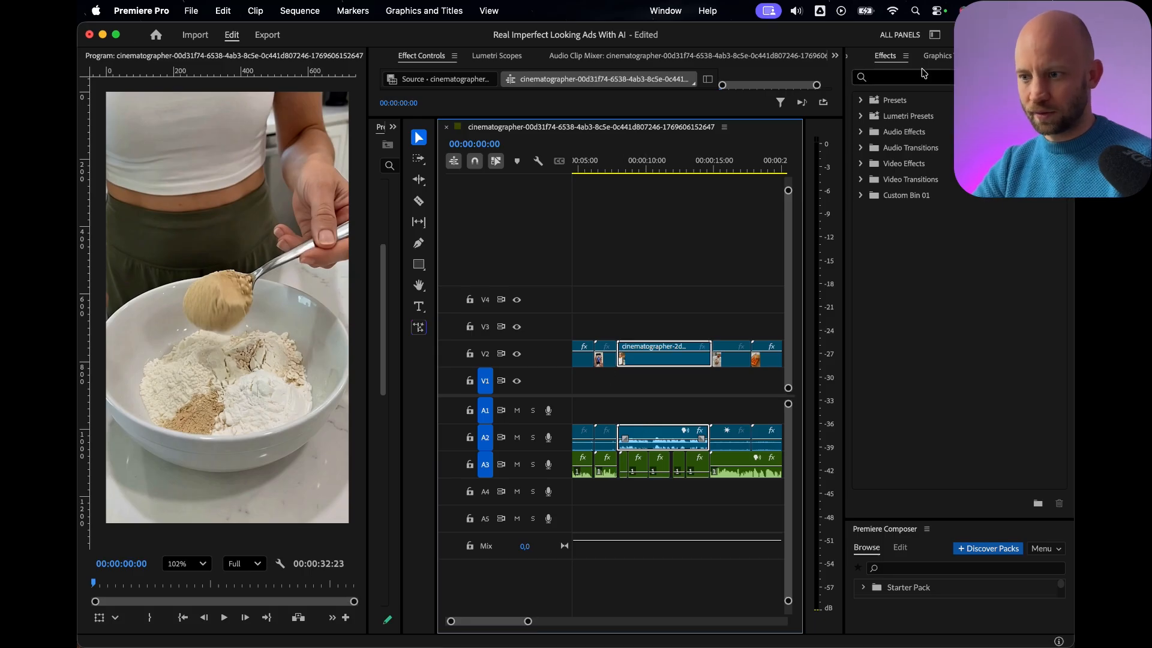
left_click(422, 54)
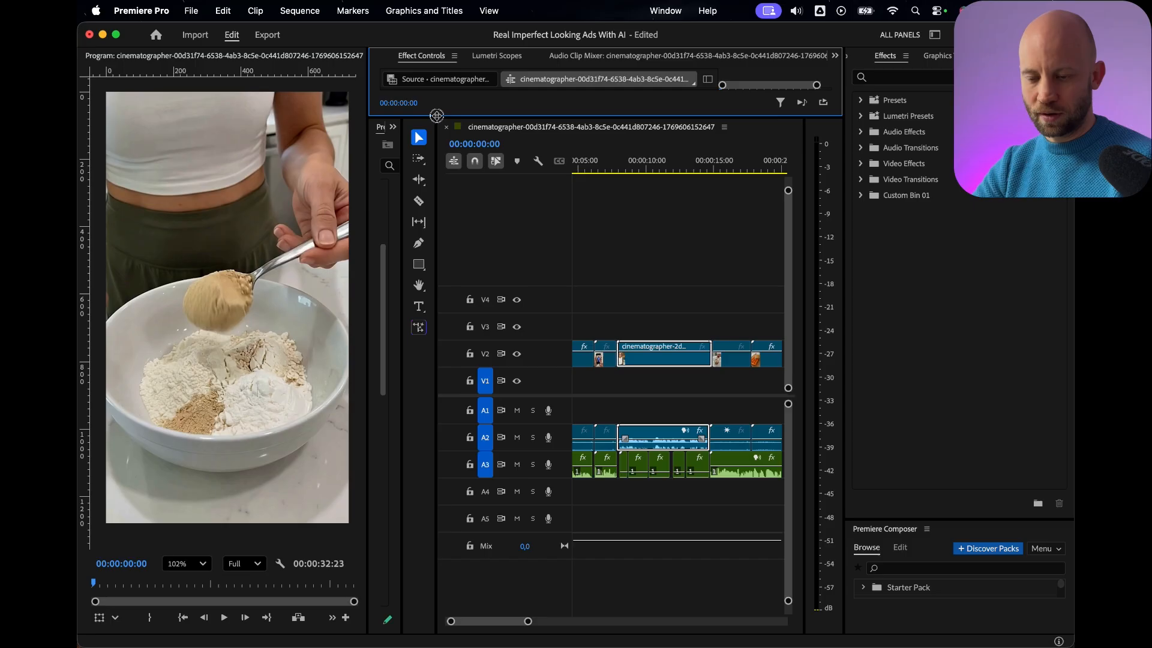
left_click_drag(437, 115, 480, 340)
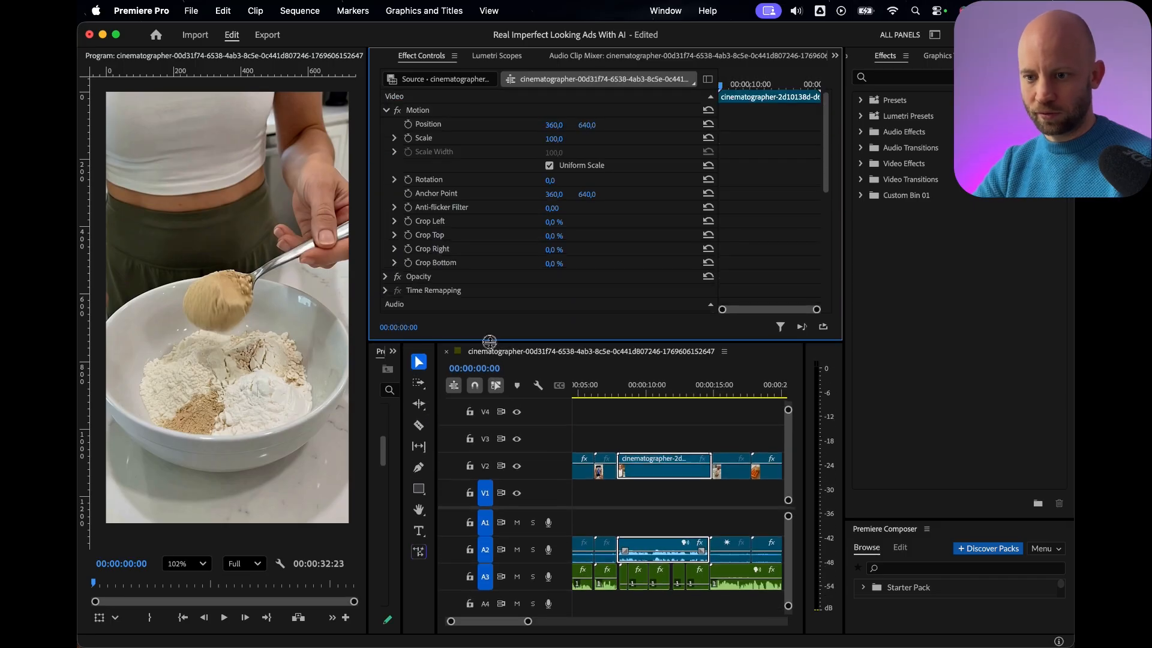
scroll(504, 271, "down", 5)
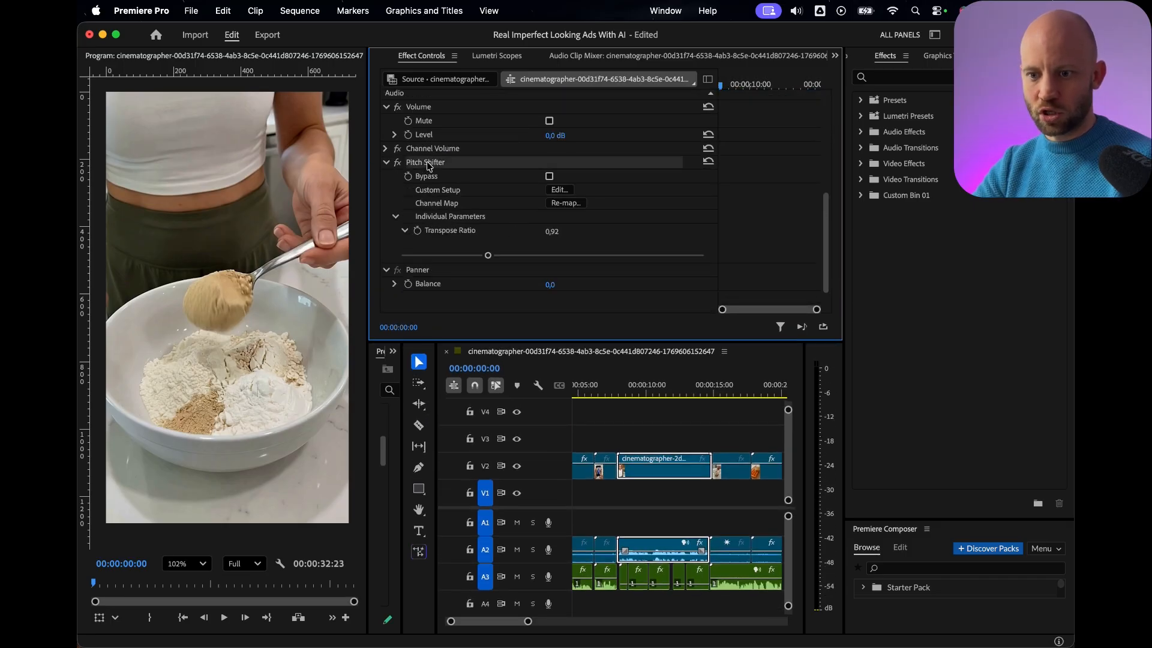
Search the effects library for "pitc" and select the Pitch Shifter audio effect.
left_click(944, 74)
type("p")
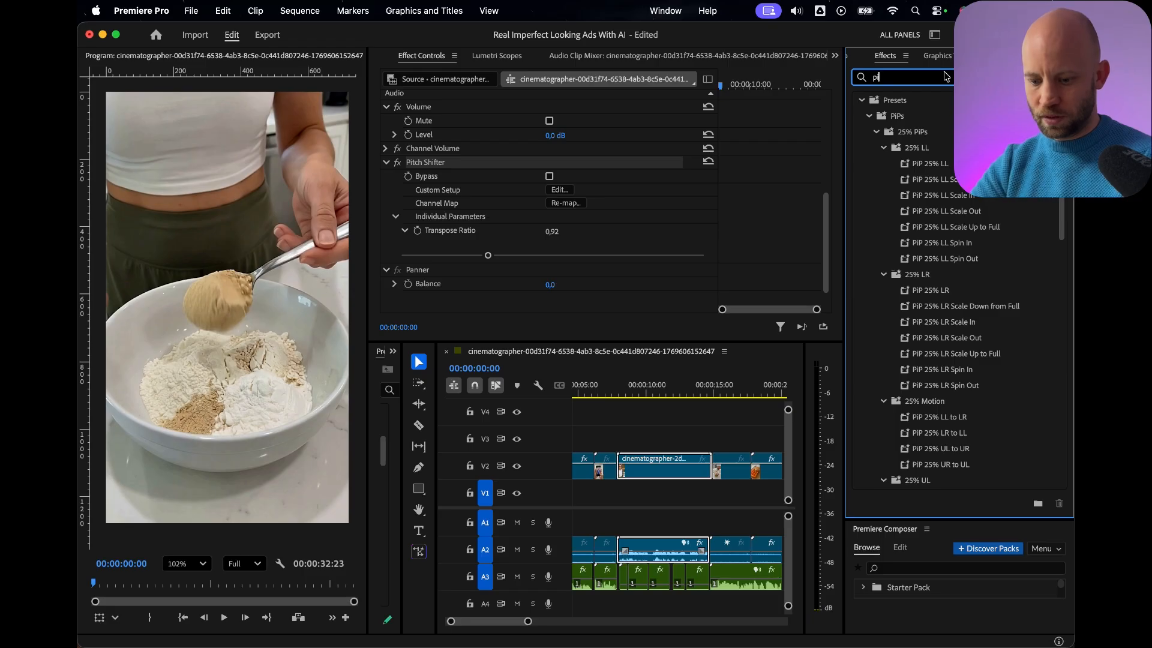
type("itc")
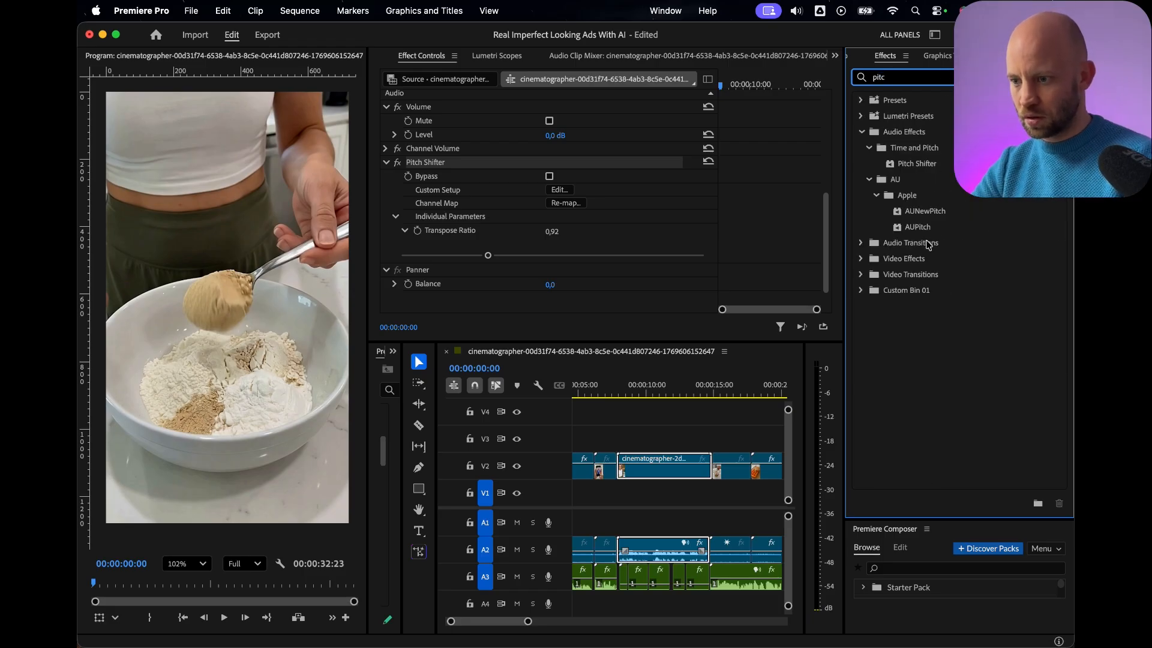
left_click(923, 241)
left_click(914, 166)
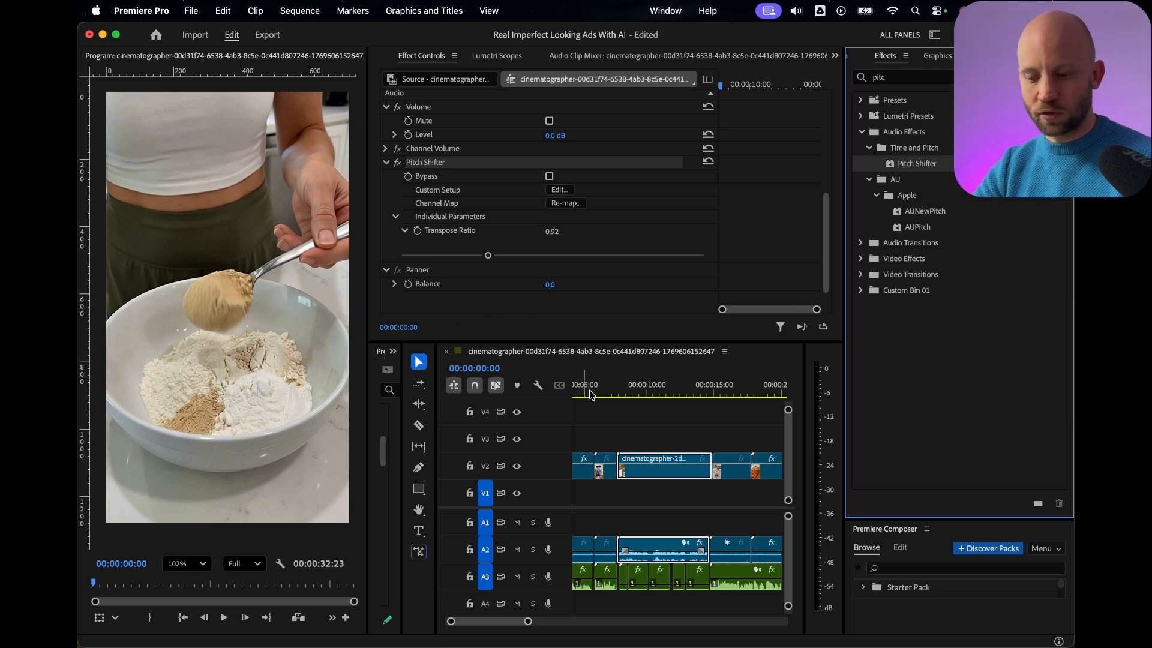
Disable the clip's Pitch Shifter, play it and the preceding voice-over to compare the voices, and re-enable the effect.
left_click(631, 389)
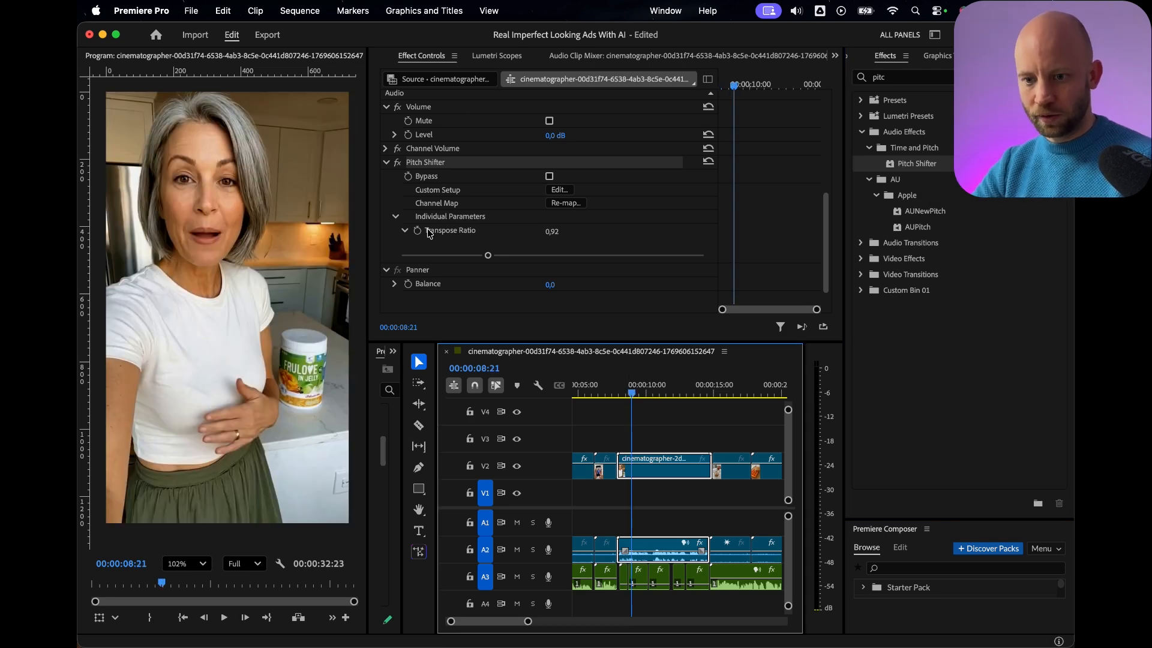
left_click(401, 164)
key("space")
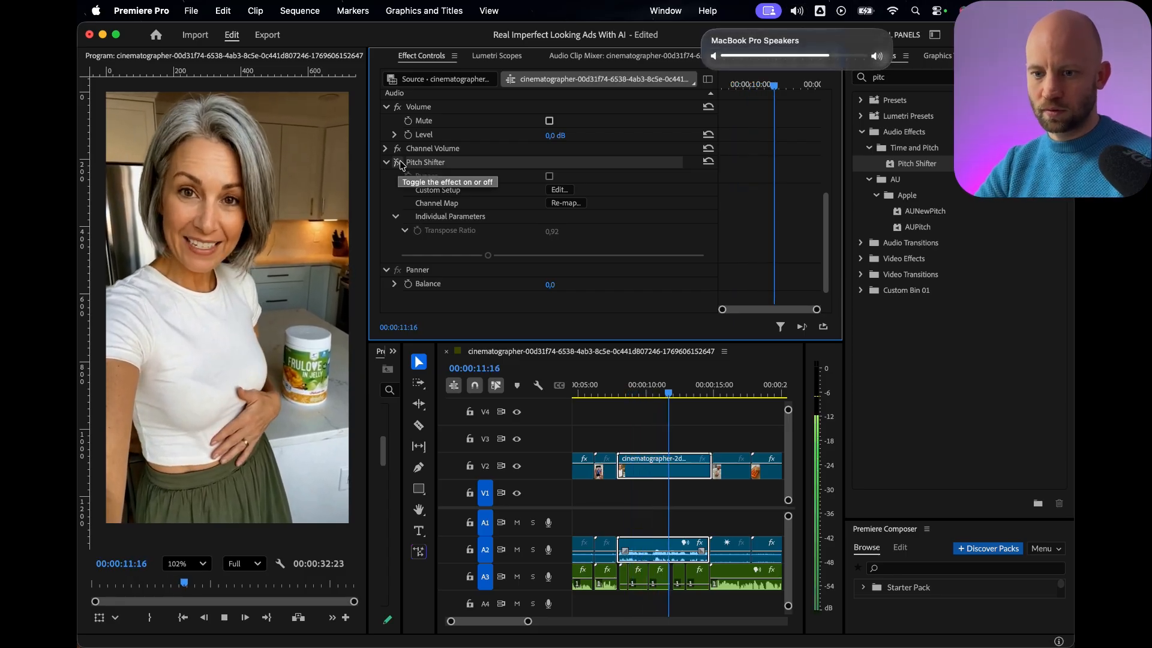
key("space")
left_click(600, 388)
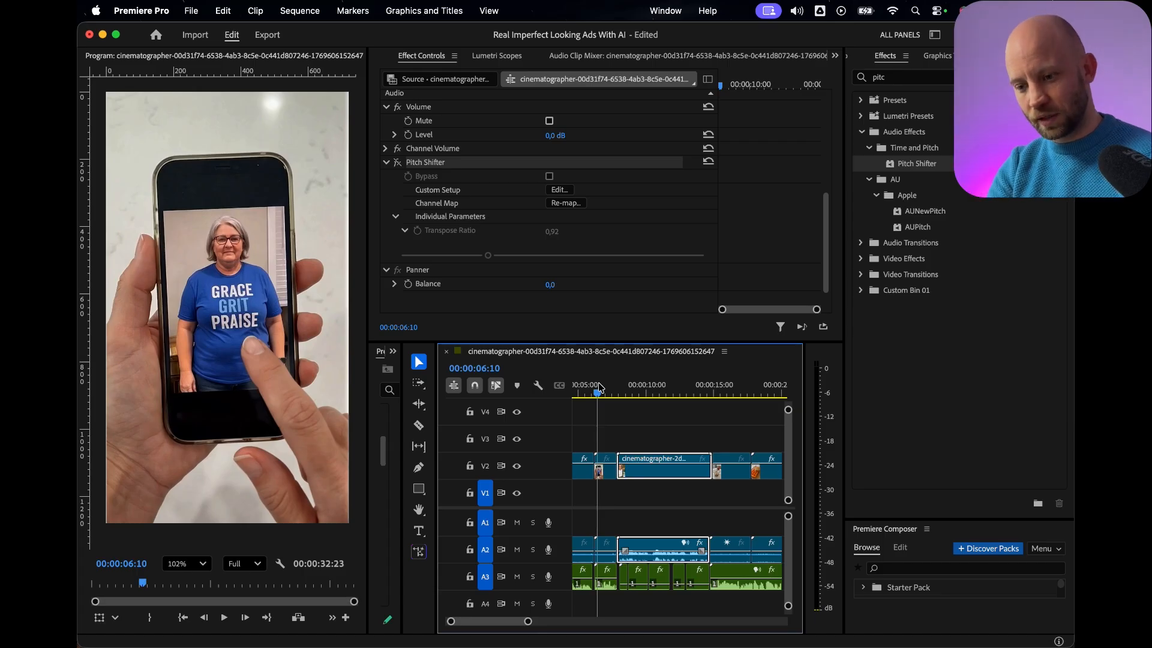
key("space")
key("space")
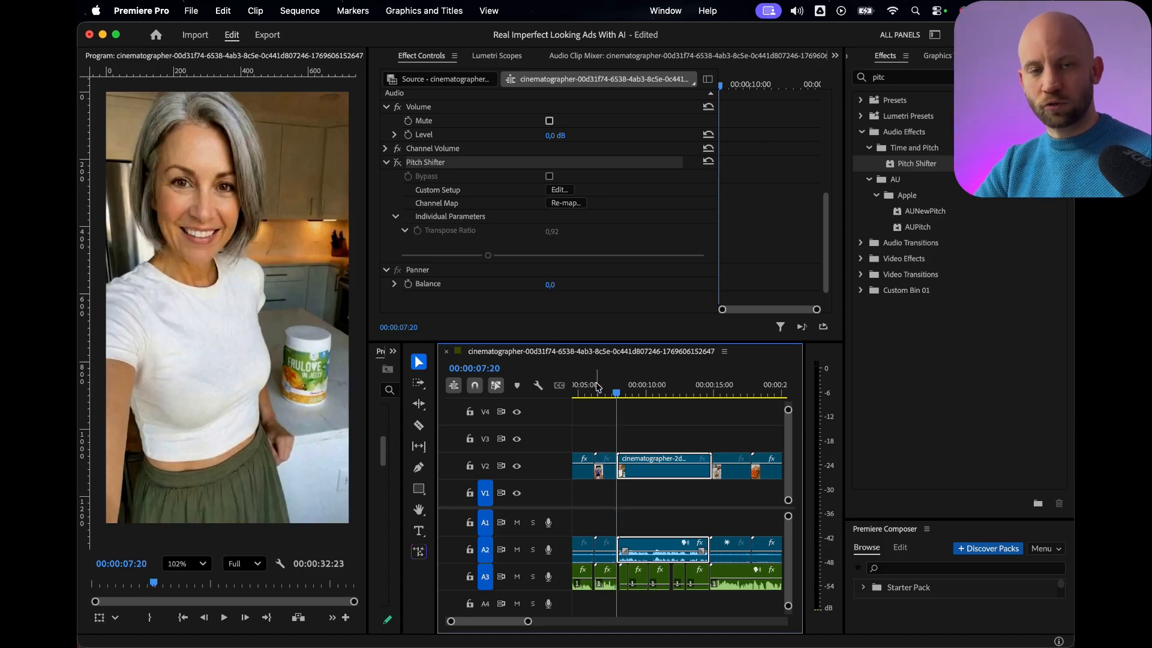
left_click(650, 388)
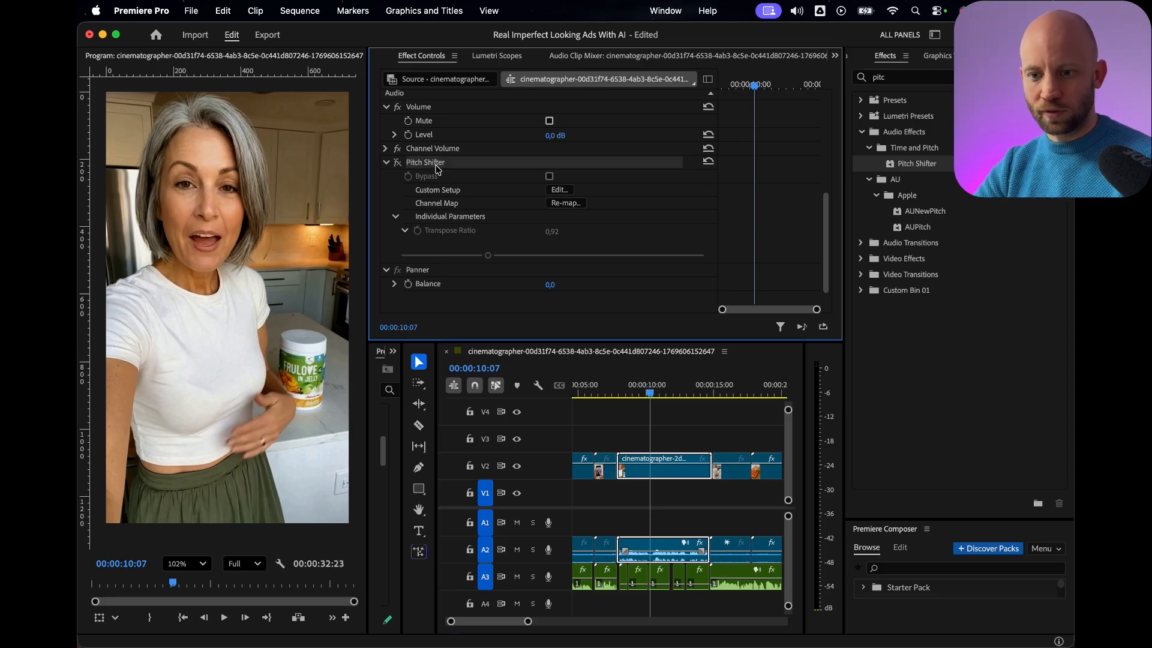
left_click(398, 163)
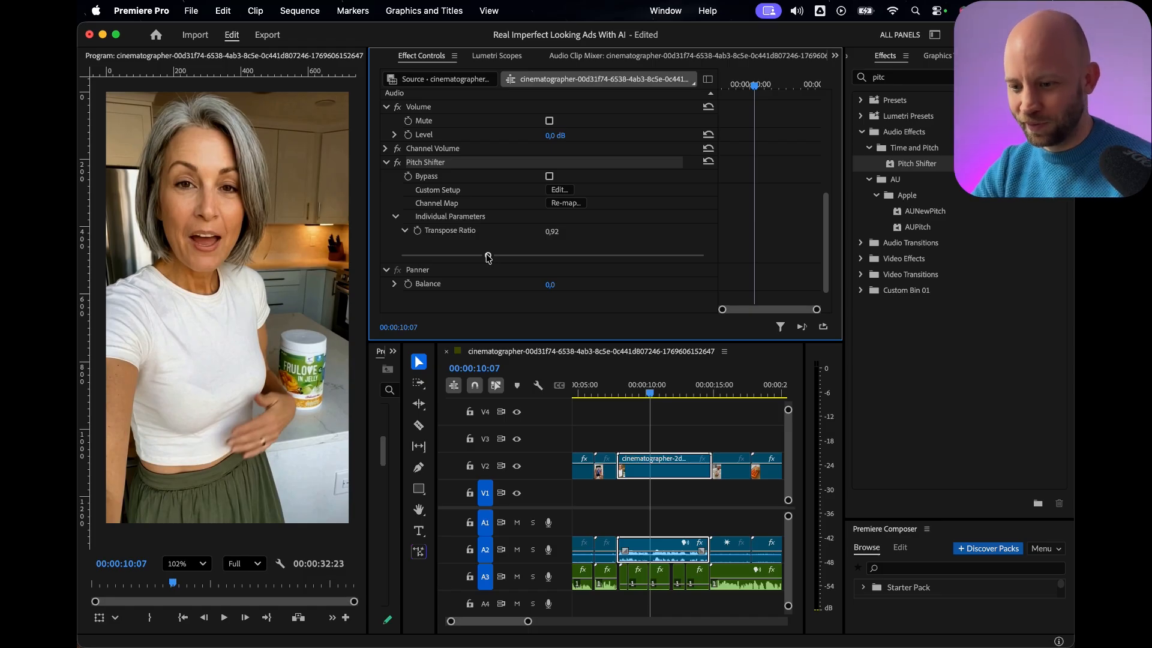
Try a Transpose Ratio of 0,67 on the Pitch Shifter during playback and restore the ratio to 0,92.
left_click(611, 393)
key("space")
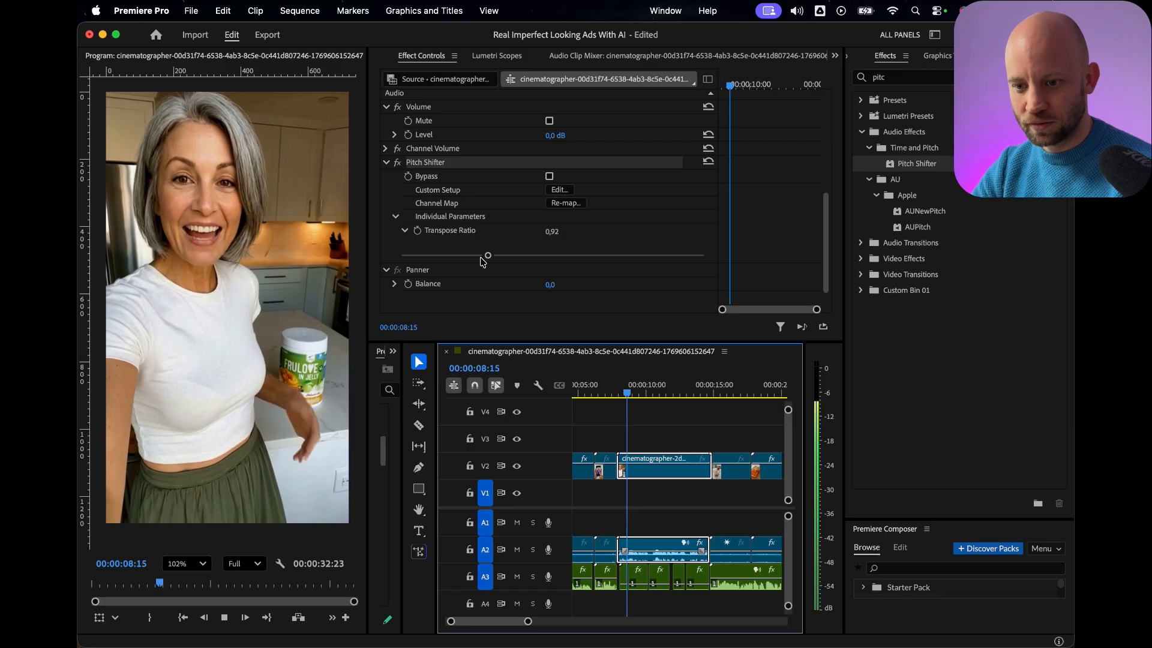
left_click_drag(487, 256, 440, 257)
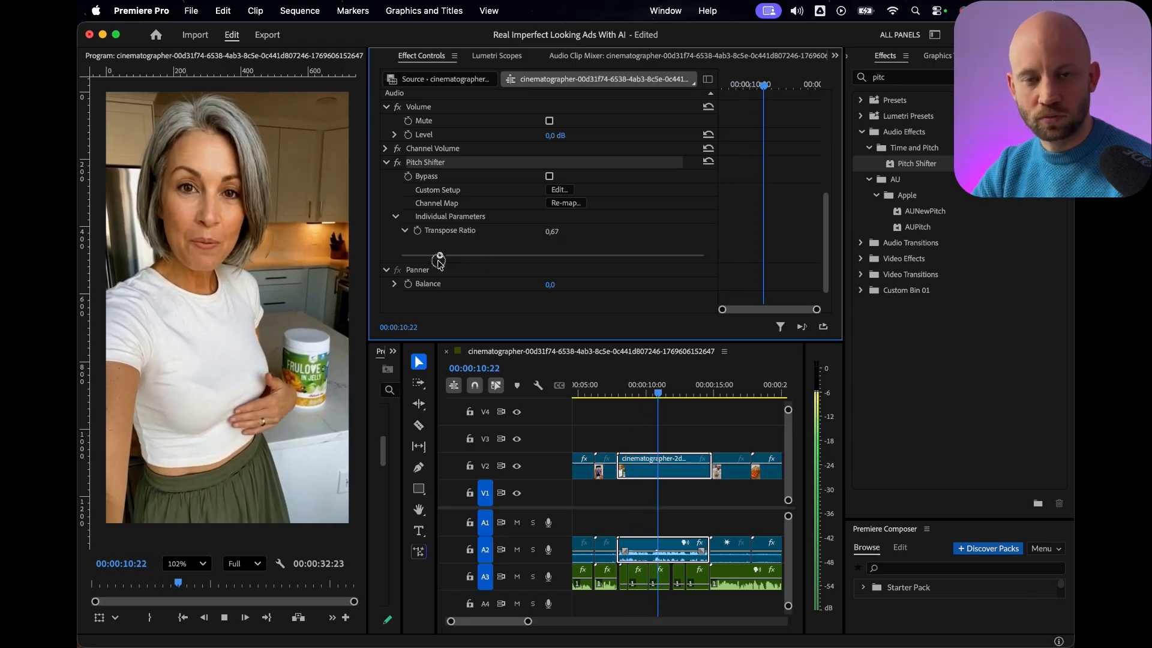
key("space")
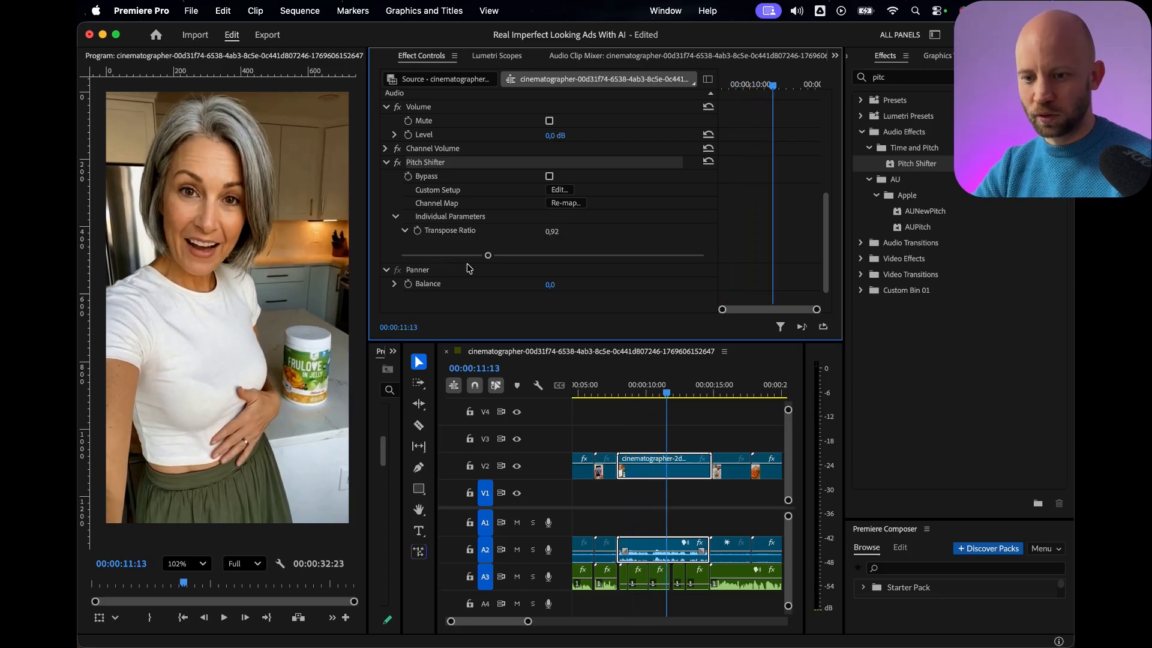
scroll(472, 276, "up", 1)
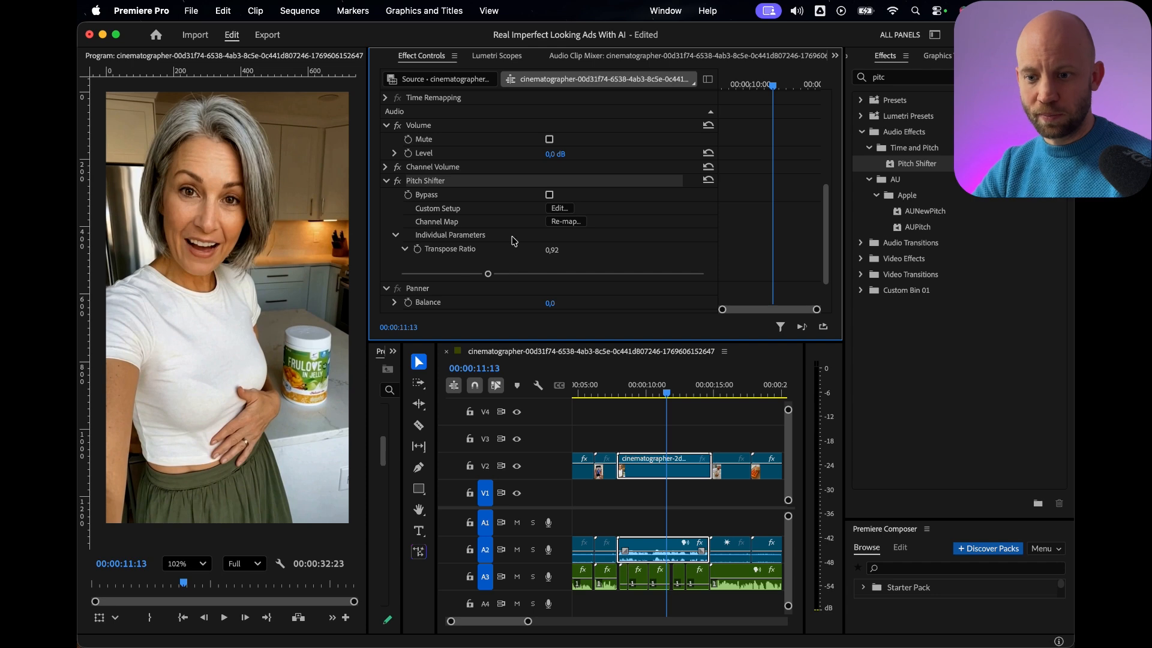
Play the whole ad sequence from its beginning to the end with the speaker volume raised.
scroll(681, 480, "down", 5)
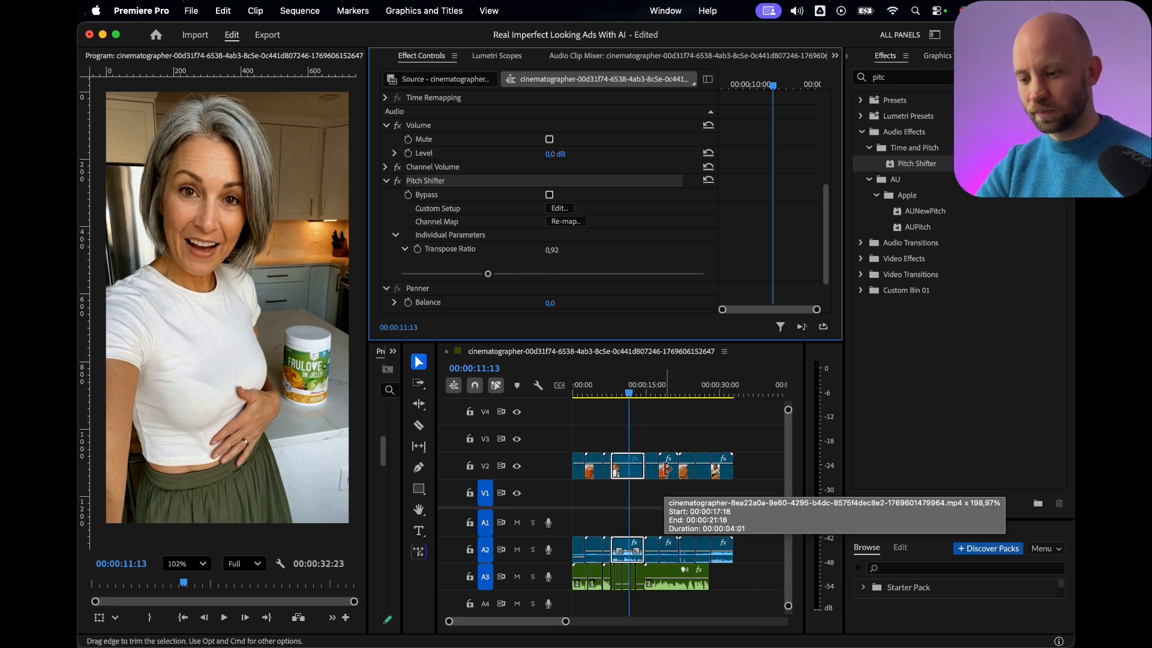
left_click(490, 402)
key("Home")
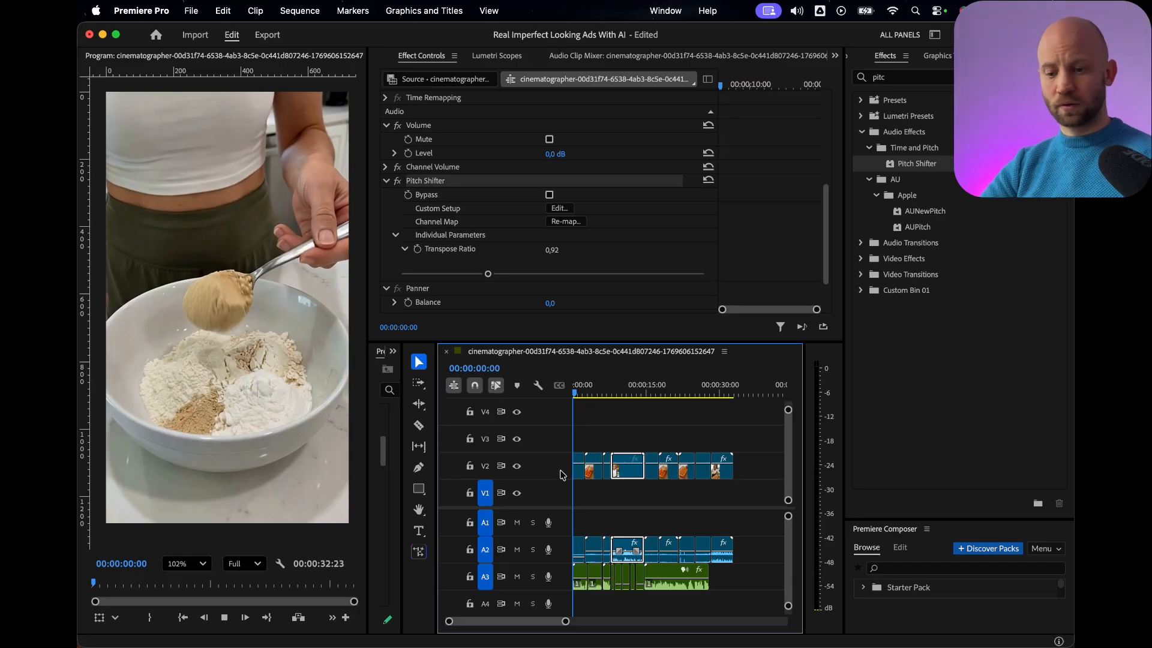
key("space")
key("XF86AudioRaiseVolume")
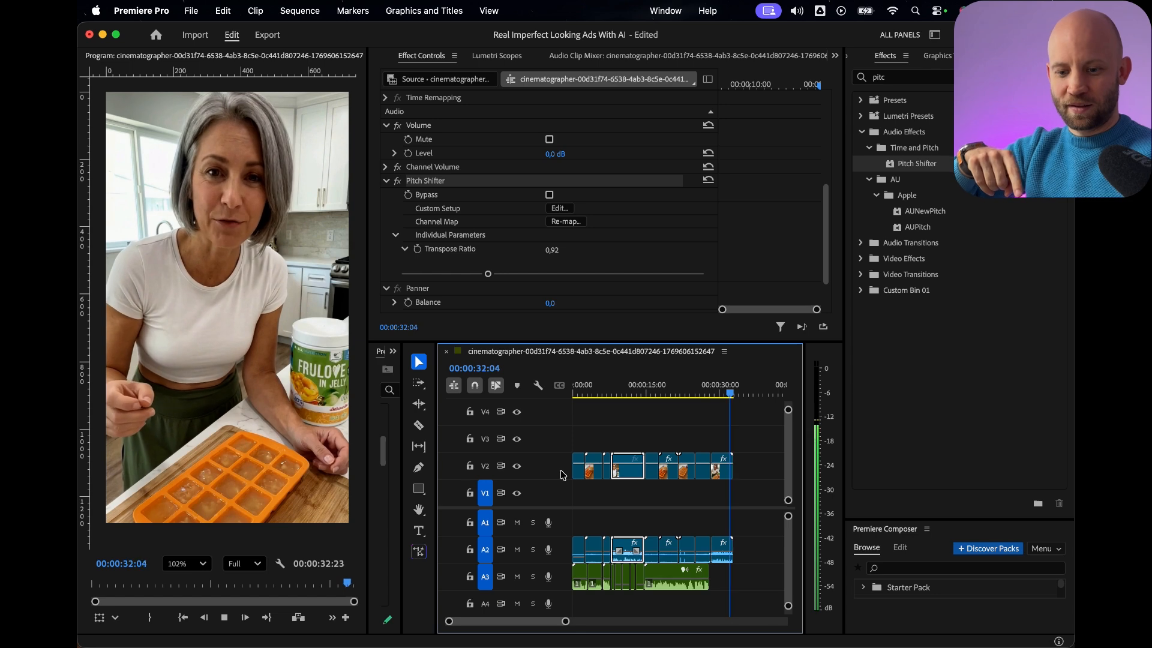
Scrub back from the end of the sequence through the closing talking shot to the tray-pouring shot near 20 seconds.
left_click(728, 393)
left_click_drag(727, 394, 712, 396)
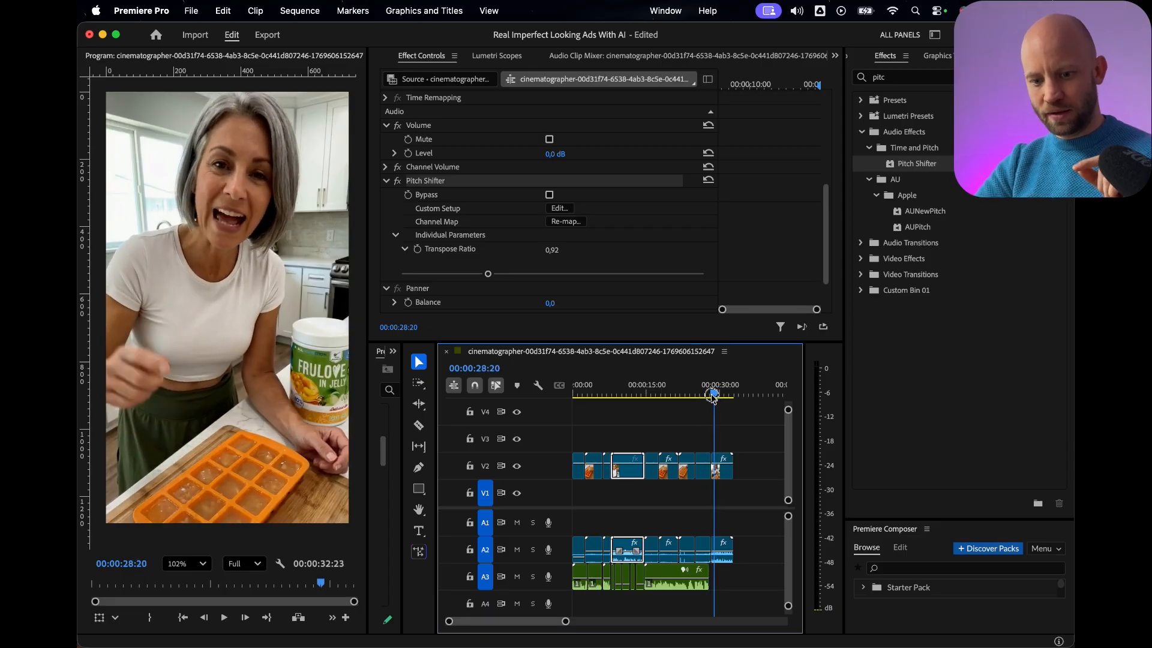
left_click_drag(714, 396, 673, 395)
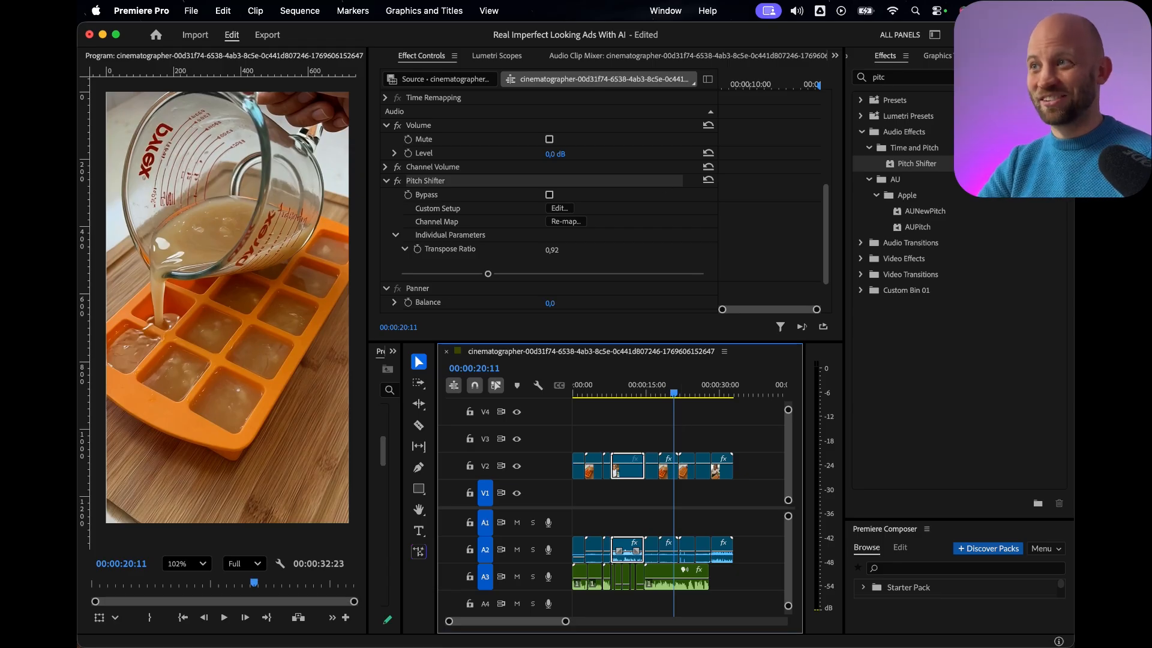
Switch to Chrome and look through the start of the BlueFX landing page at ai.bluefx.net.
left_click_drag(180, 600, 394, 60)
double_click(396, 61)
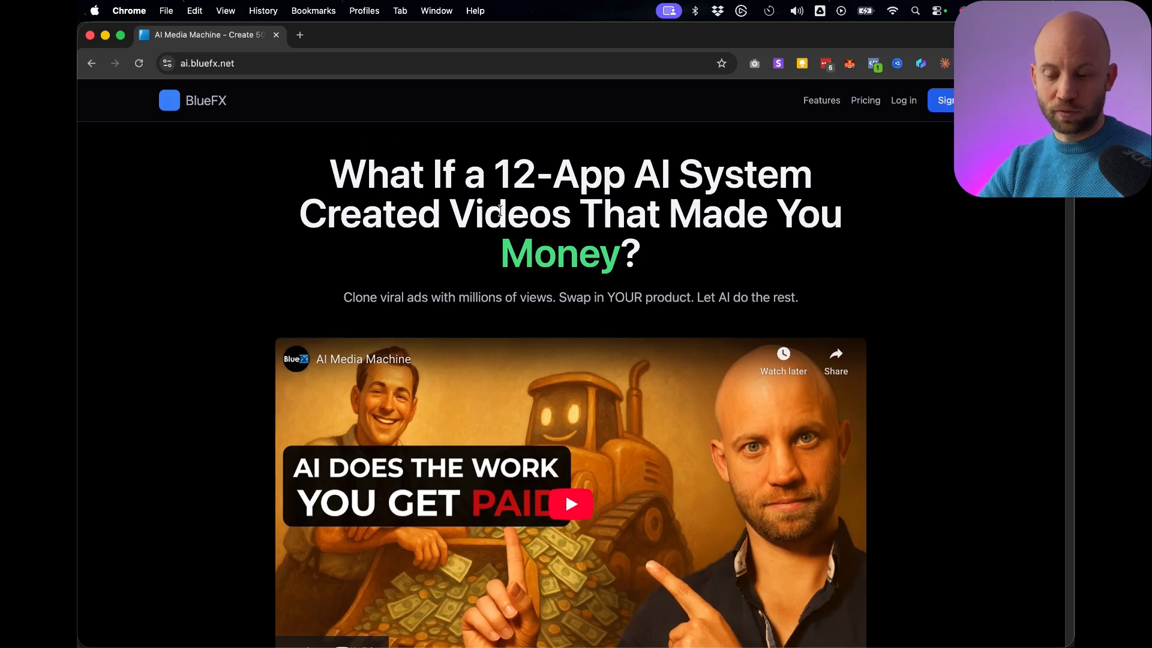
scroll(171, 274, "down", 3)
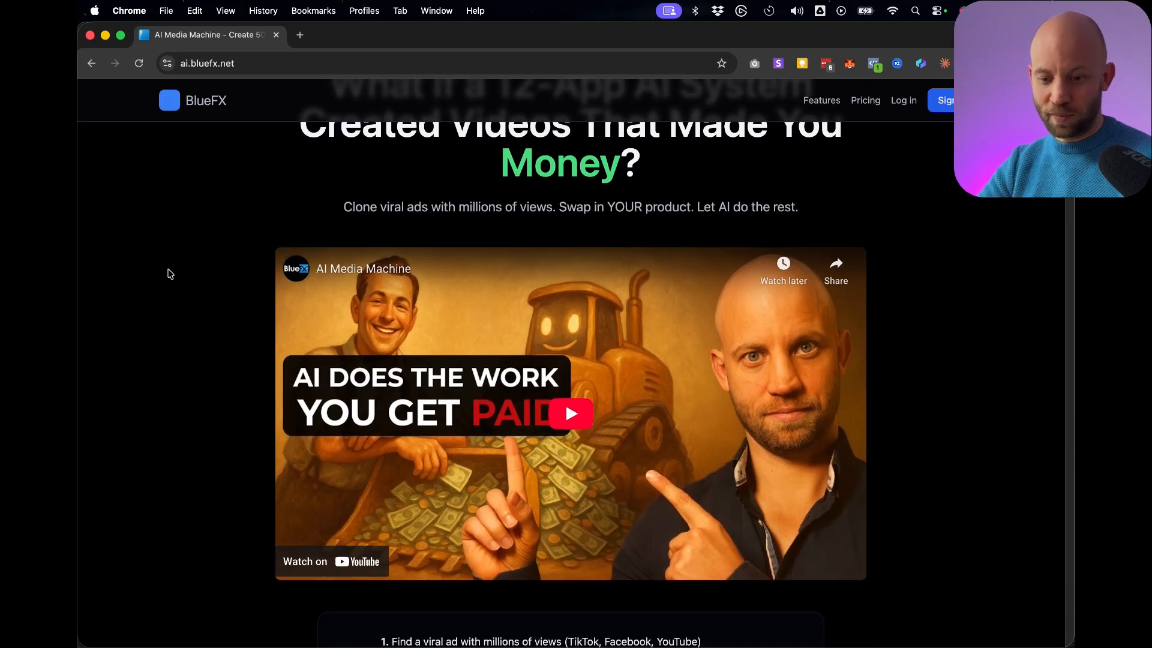